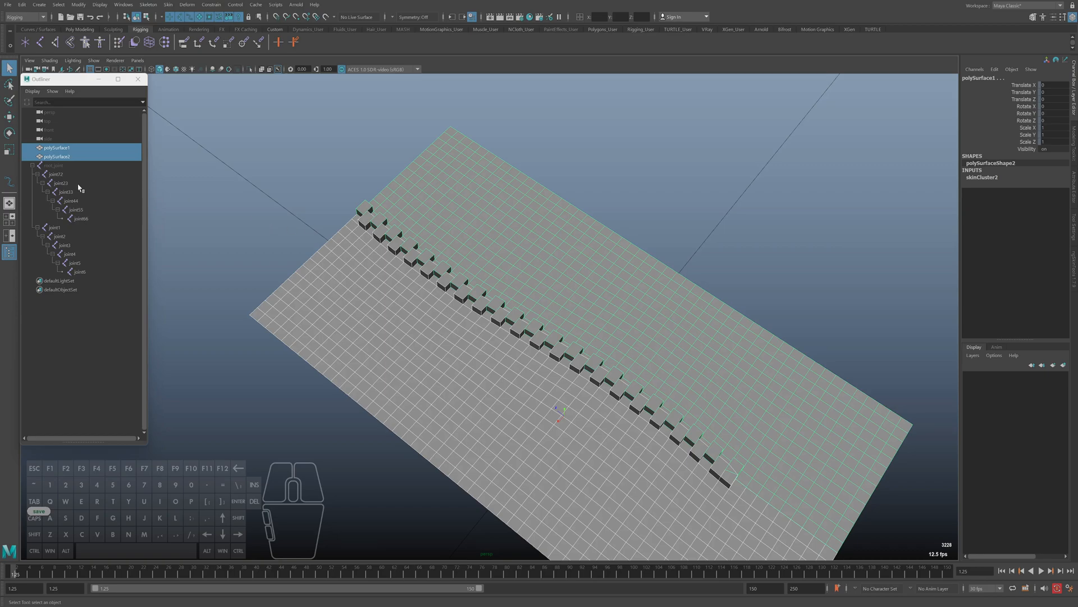
Inspect the two skinned zipper halves, polySurface1 and polySurface2, selecting each one in turn
alt+drag(470, 330, 448, 304)
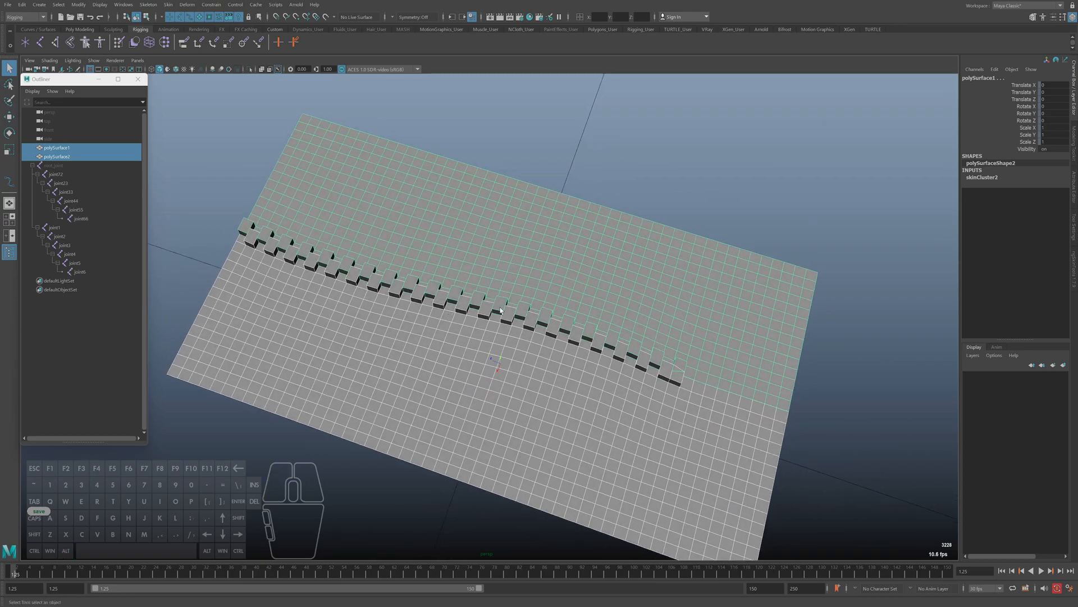
click(410, 349)
click(525, 249)
click(479, 332)
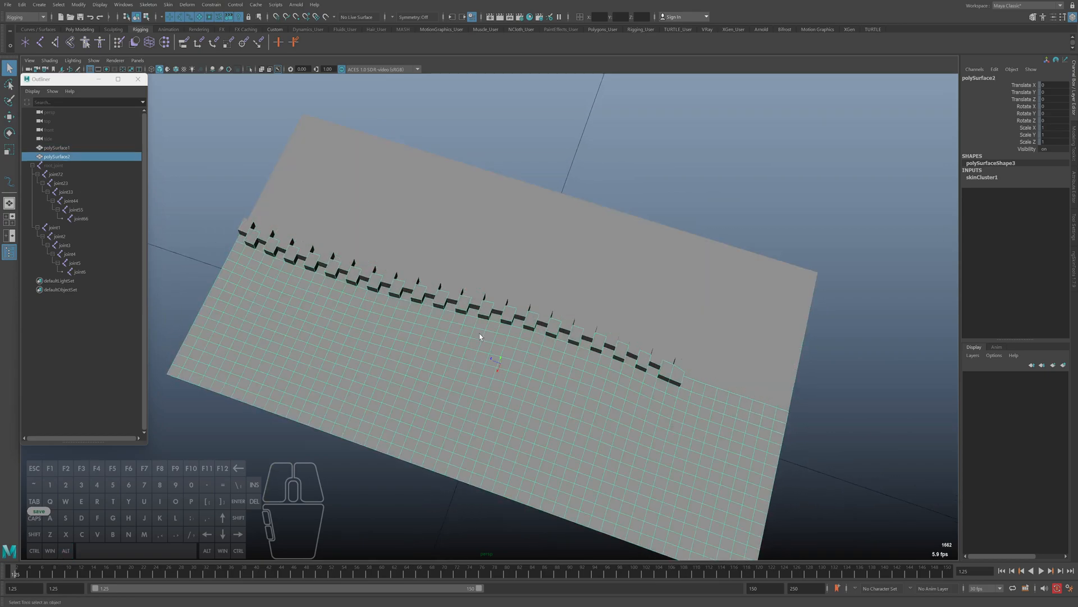
alt+drag(462, 307, 498, 263)
click(467, 232)
key(w)
alt+drag(531, 317, 589, 282)
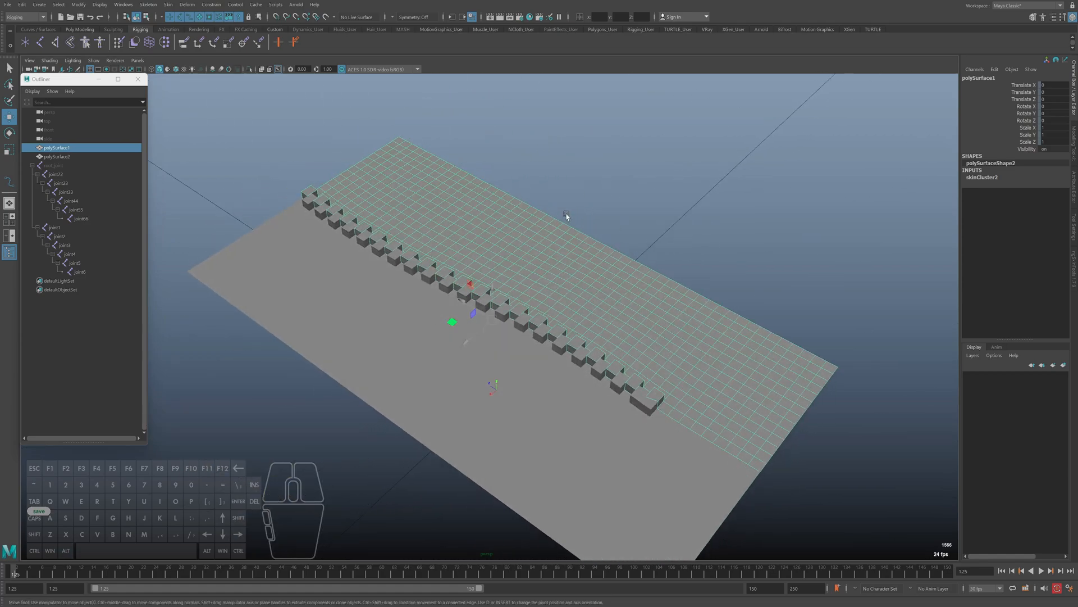
Unhide root_joint so both joint chains along the zipper teeth are shown
click(60, 167)
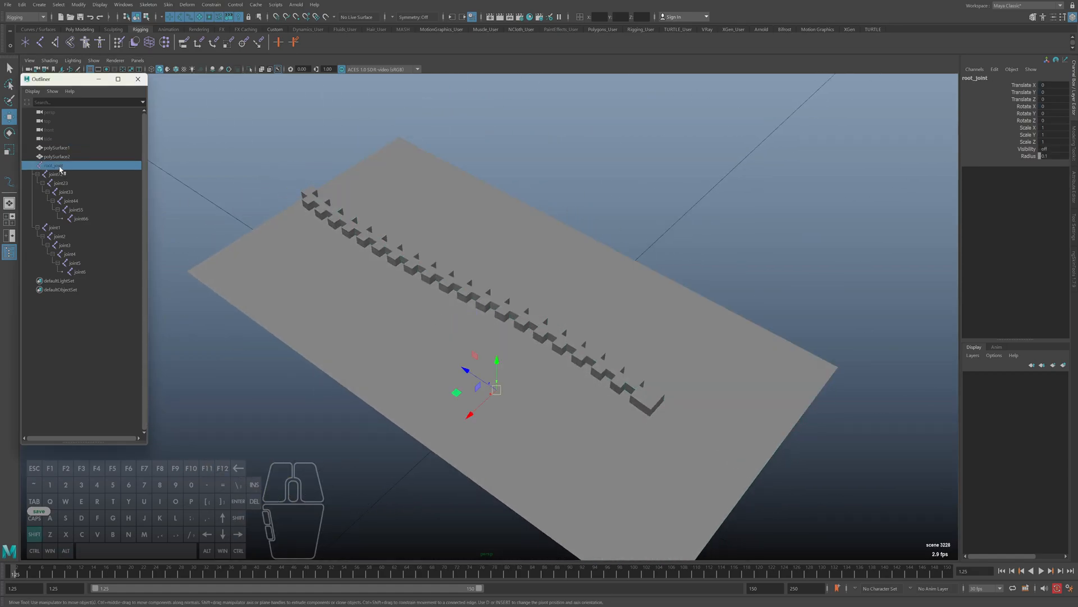
alt+drag(312, 246, 497, 303)
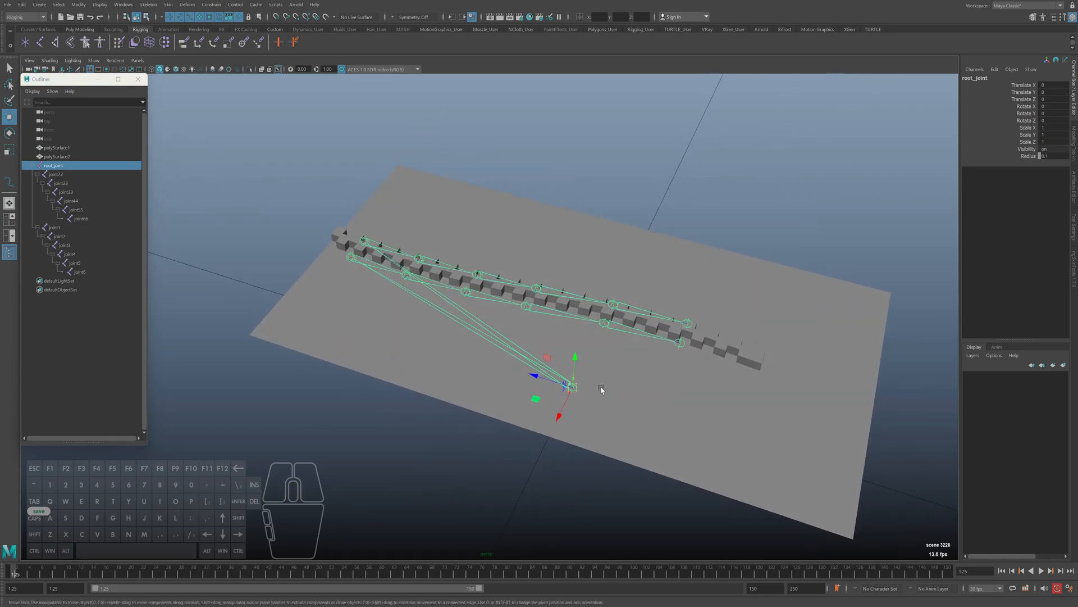
alt+drag(362, 324, 679, 433)
key(q)
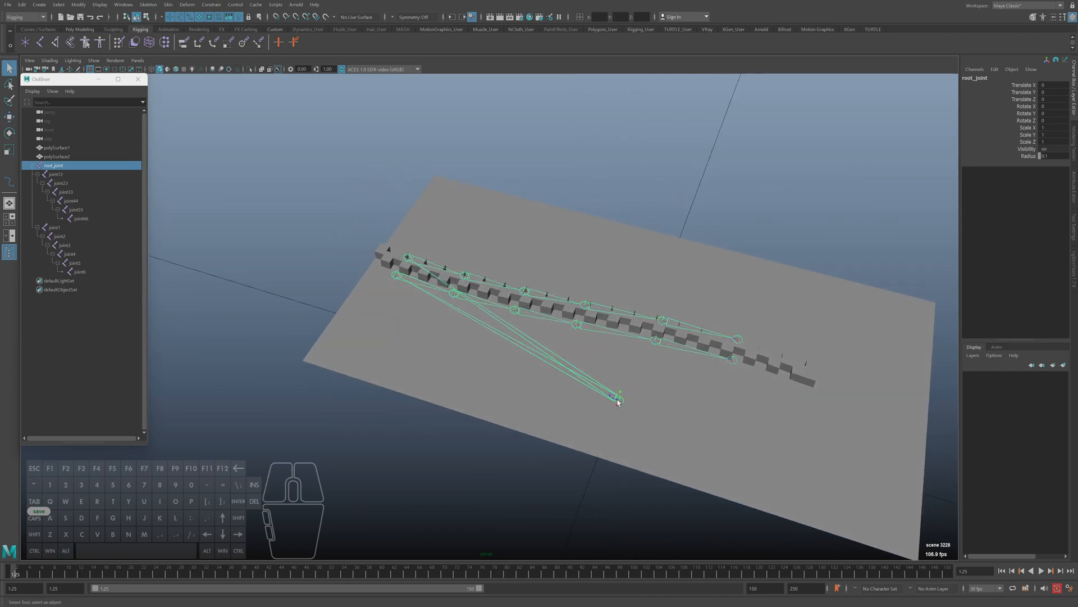
alt+drag(589, 405, 430, 321)
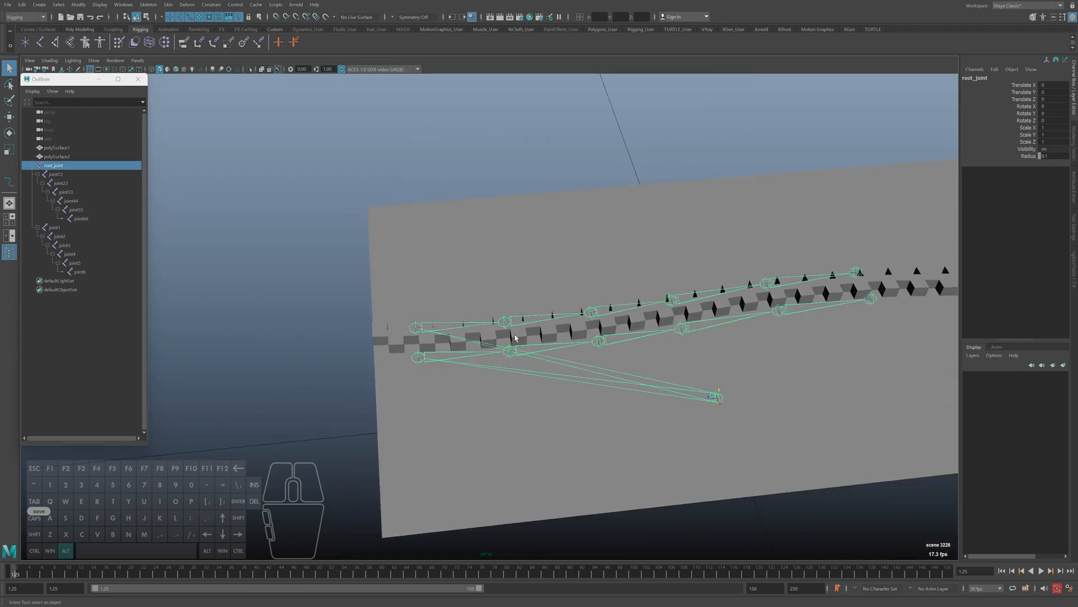
alt+middle_drag(414, 365, 365, 383)
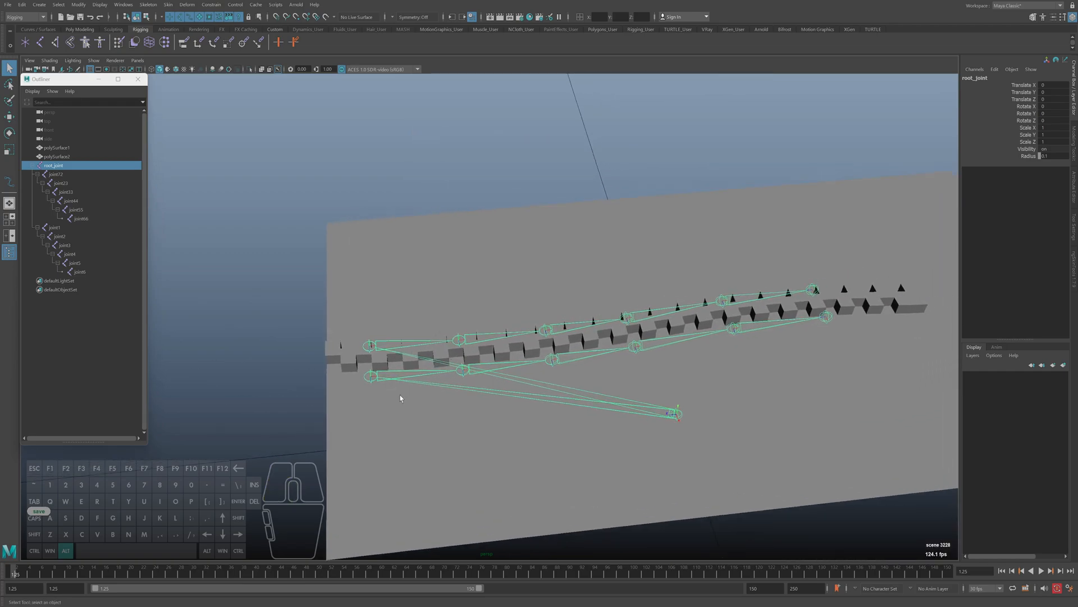
Examine the joint chains on both sides of the zipper, from joint1 to joint6 and back to root_joint
click(369, 378)
click(378, 376)
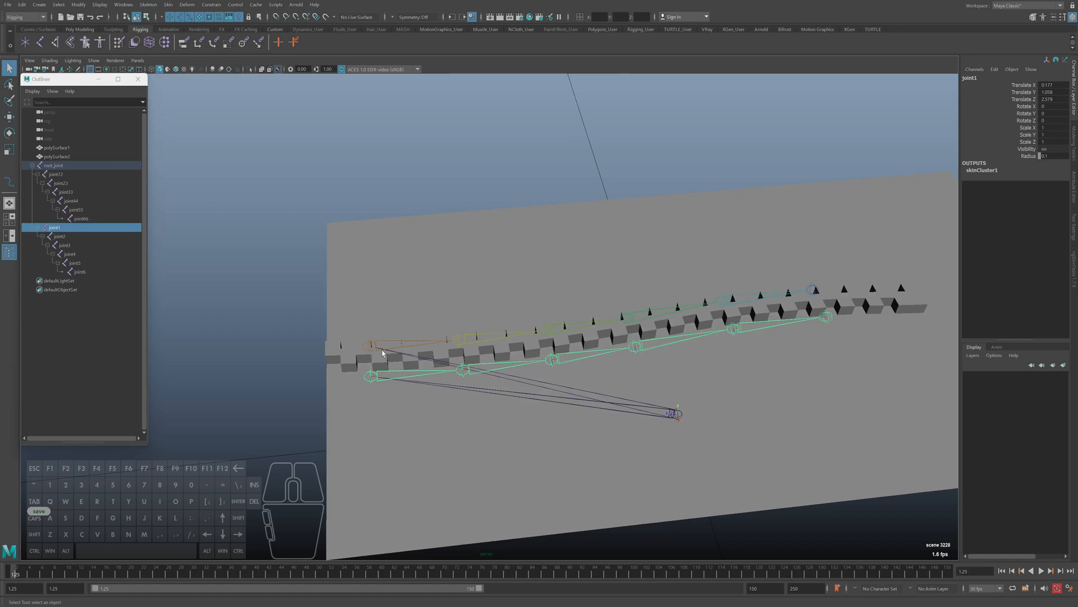
click(814, 290)
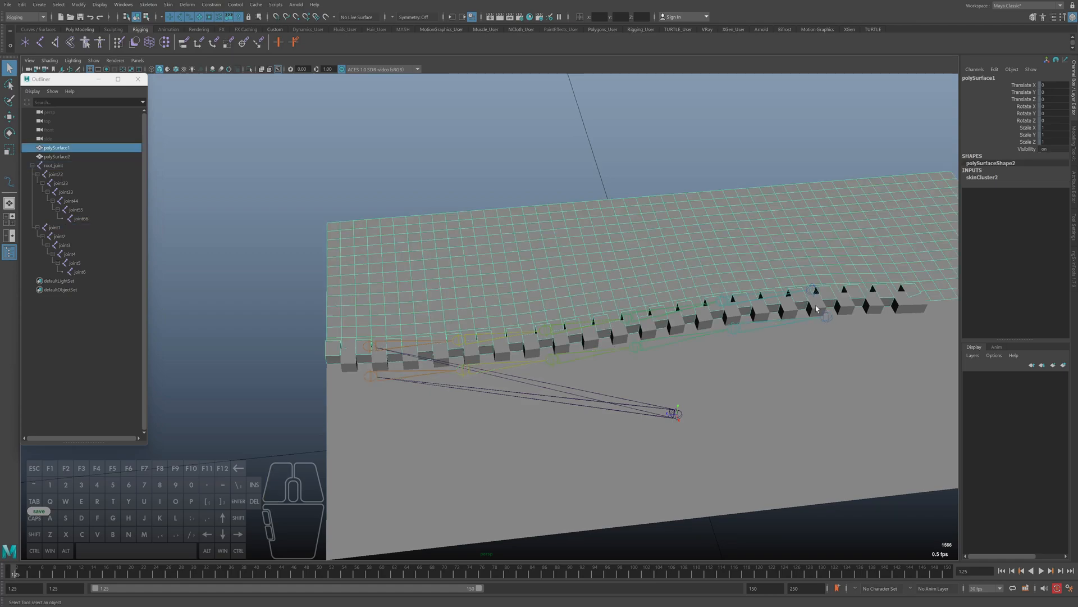
click(826, 320)
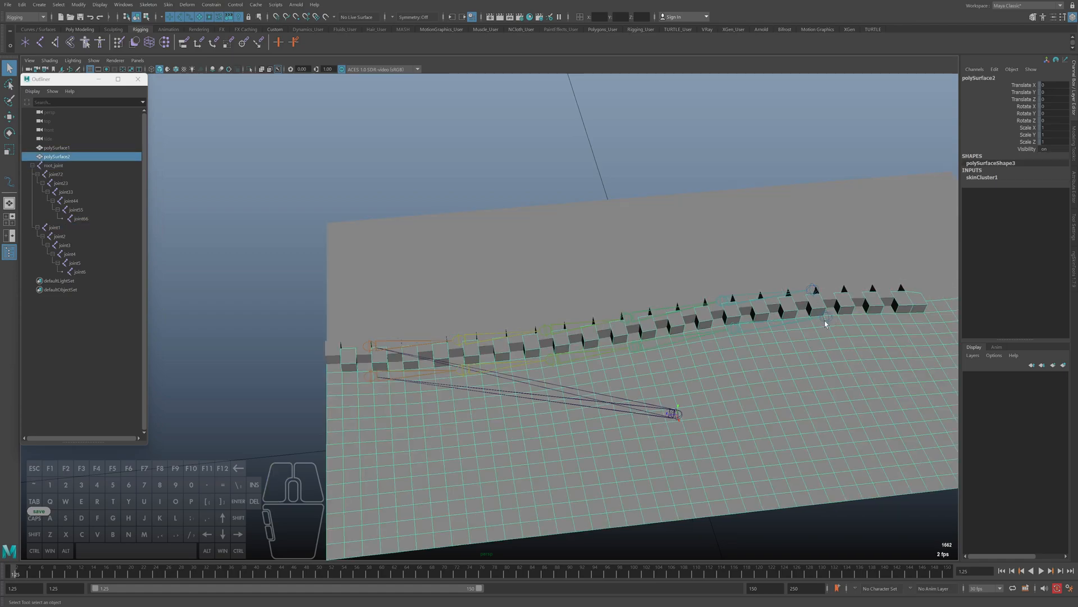
click(829, 318)
alt+middle_drag(841, 325, 812, 326)
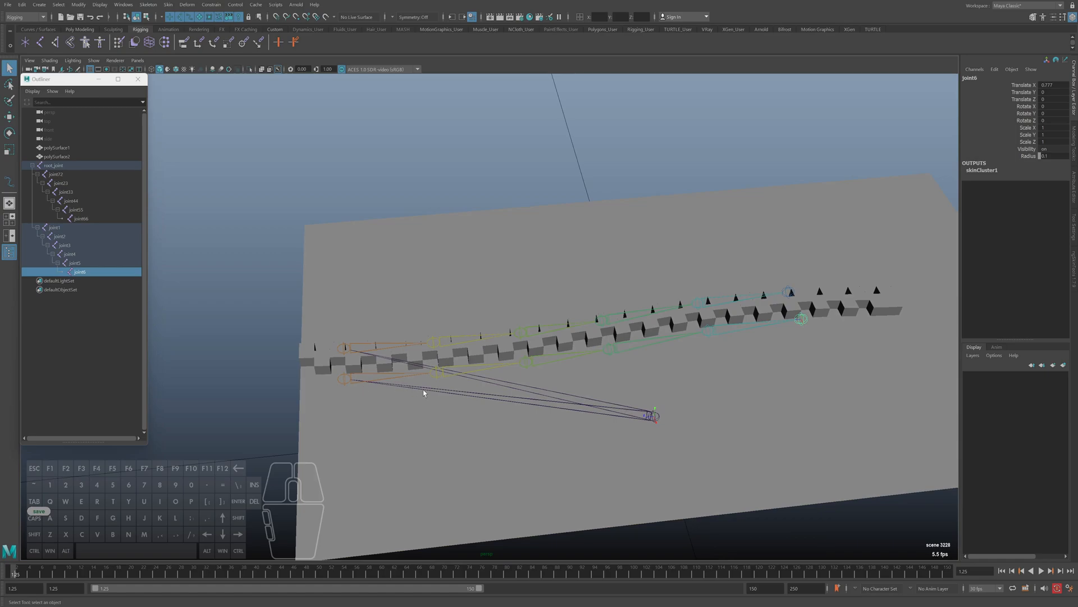
alt+drag(565, 362, 352, 380)
click(349, 362)
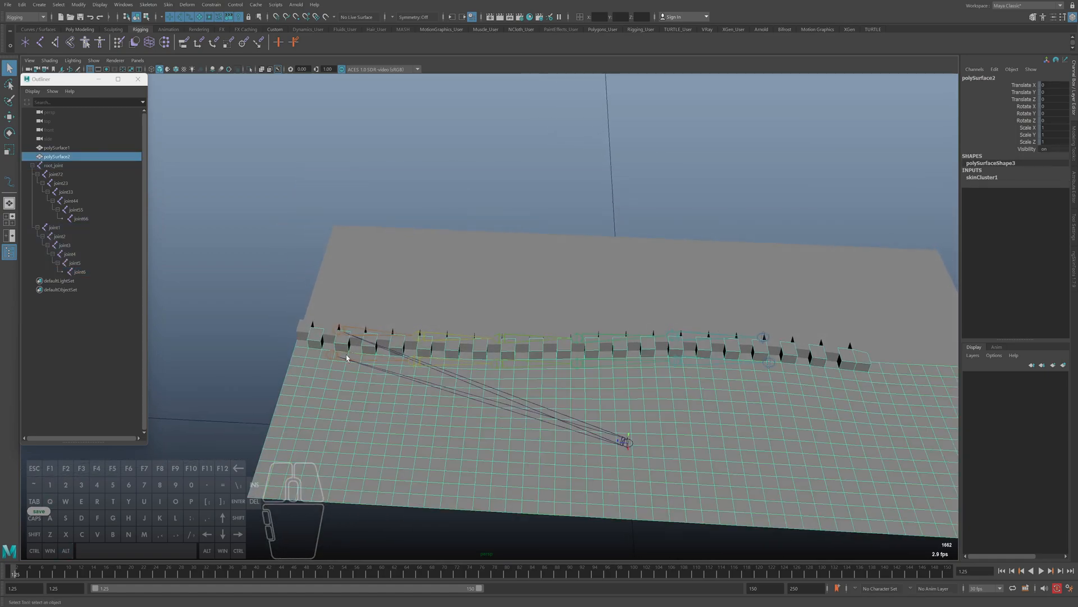
click(414, 359)
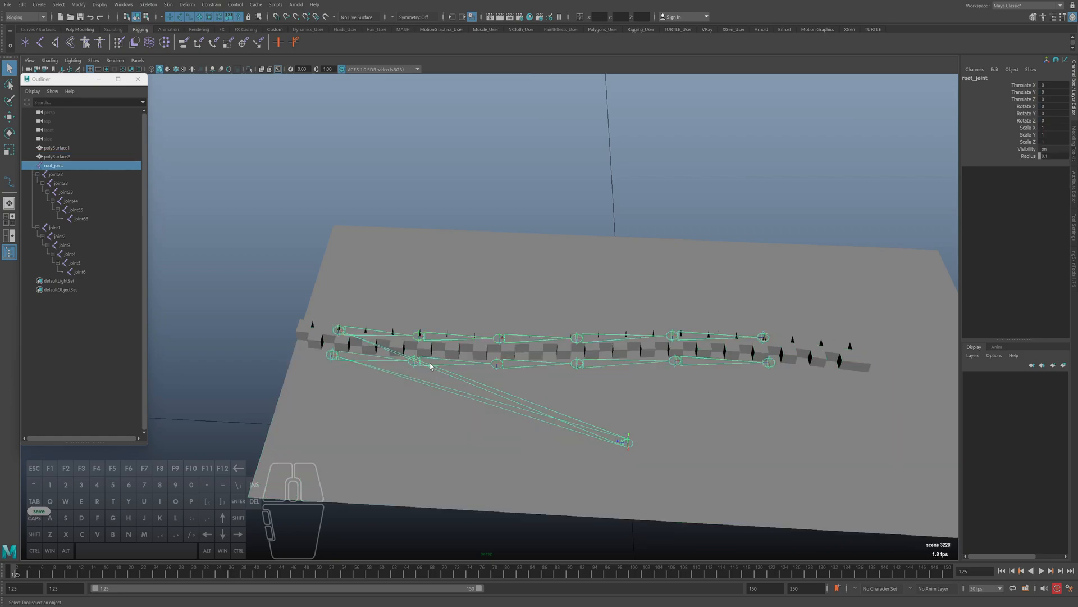
alt+drag(554, 407, 537, 405)
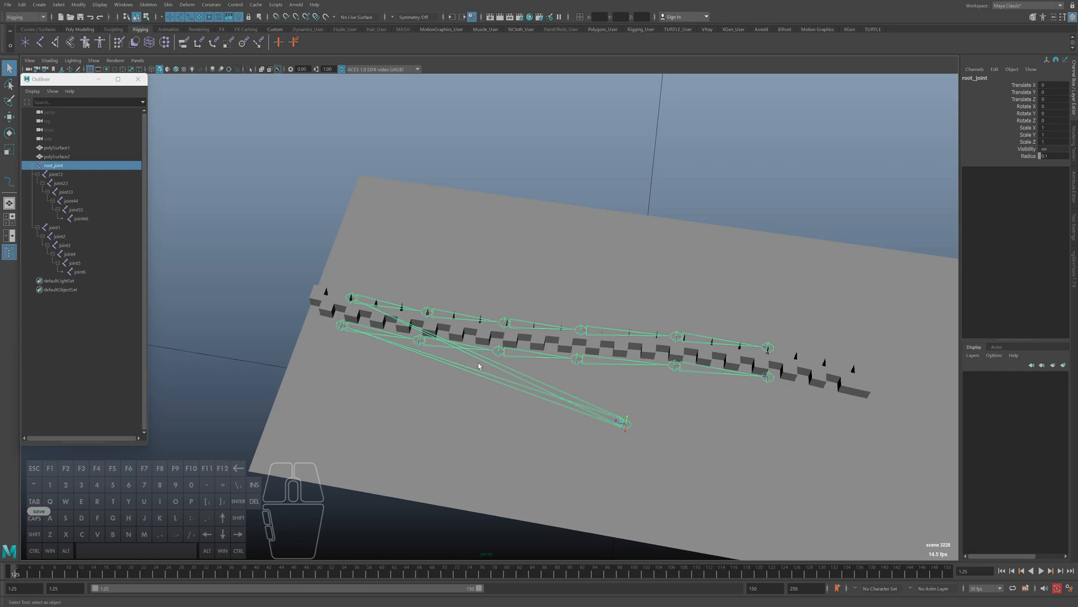
Start the Joint tool and bring the top view to full size around the existing joint chains
click(148, 4)
click(168, 21)
alt+drag(426, 344, 358, 371)
key(space)
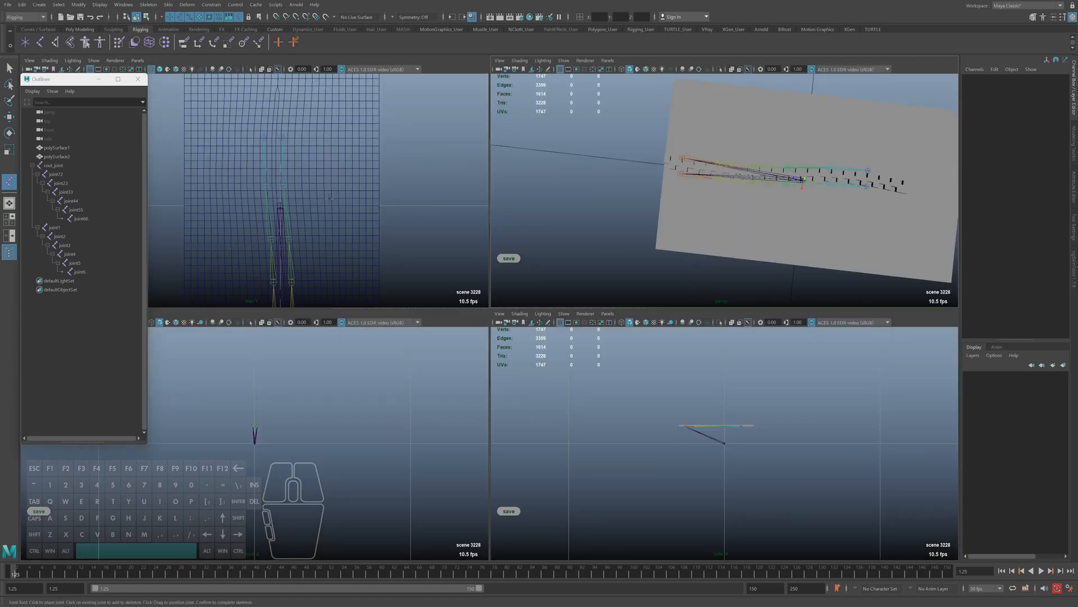
key(space)
alt+right_drag(472, 324, 525, 442)
key(v)
click(503, 429)
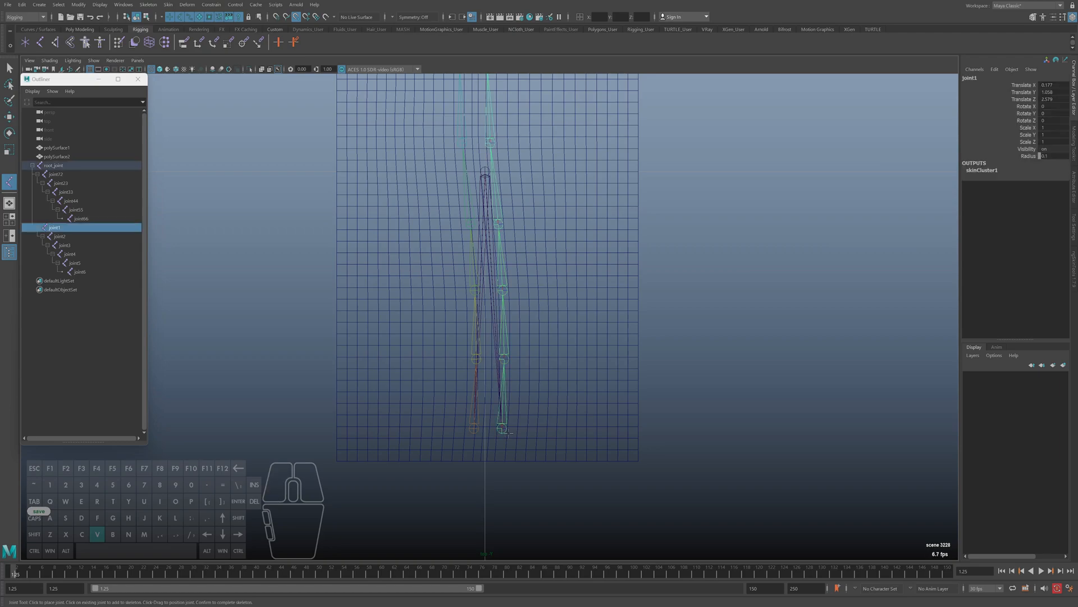
key(ctrl+z)
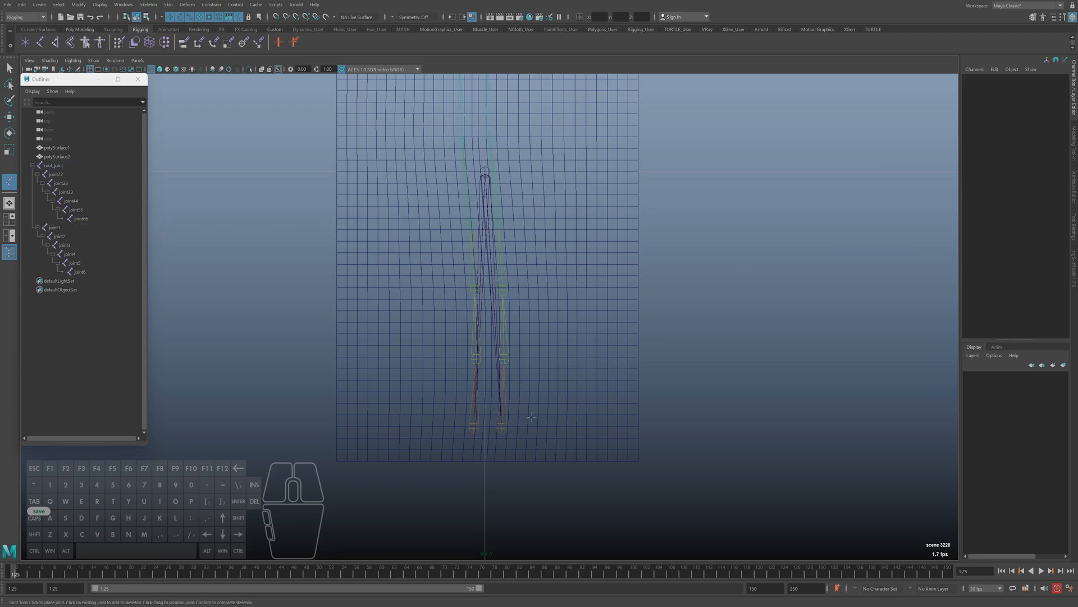
Create a chain of six joints in the top view, one beside each joint of the joint1–joint6 chain
alt+right_drag(502, 431, 582, 456)
alt+middle_drag(581, 456, 584, 468)
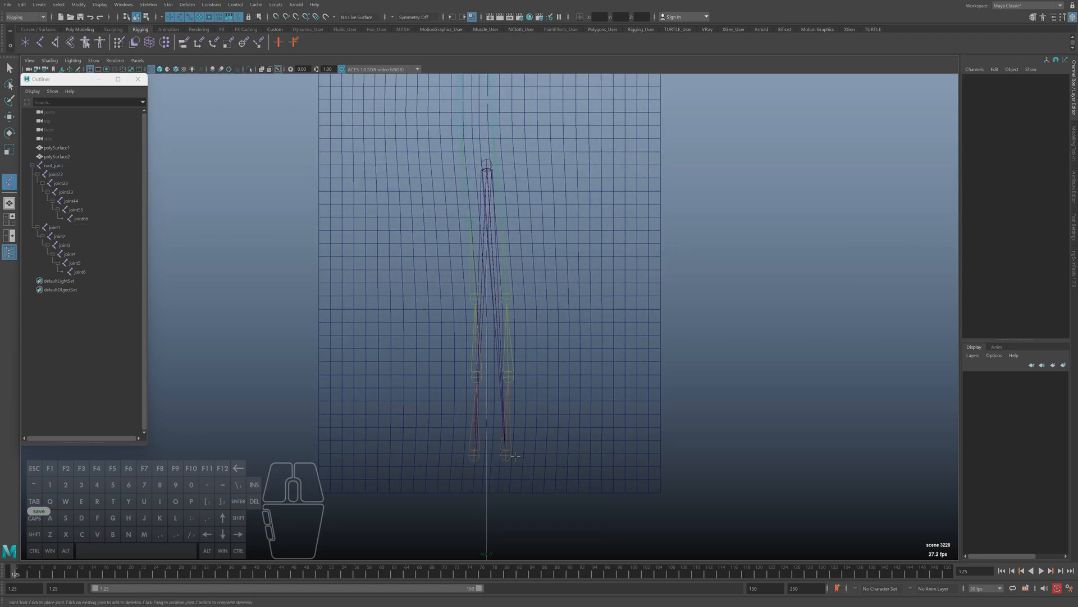
click(515, 456)
click(517, 375)
click(518, 296)
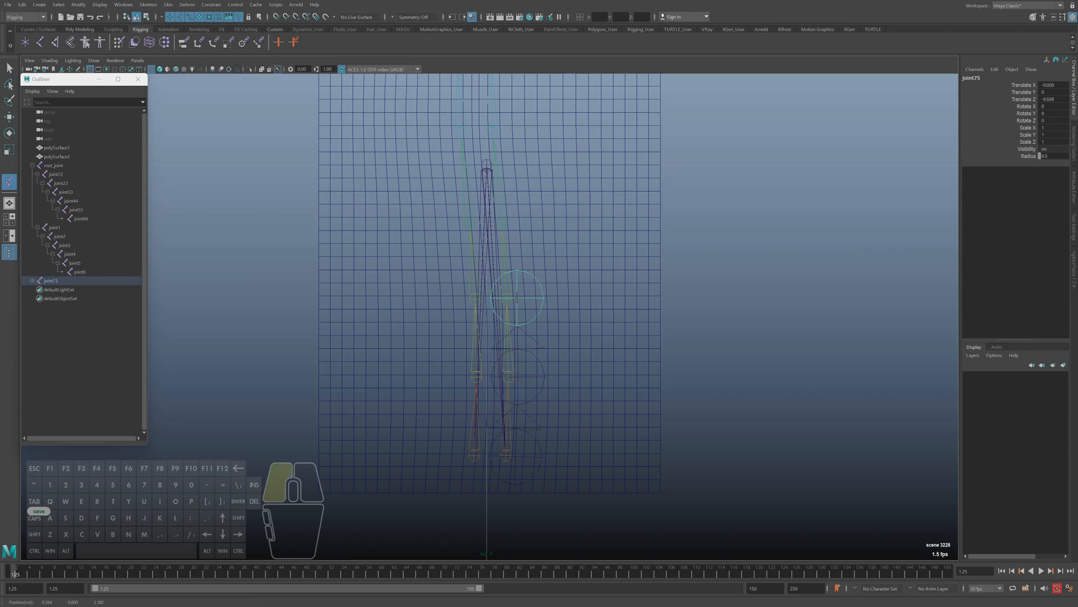
click(510, 227)
alt+middle_drag(510, 226, 508, 268)
click(508, 267)
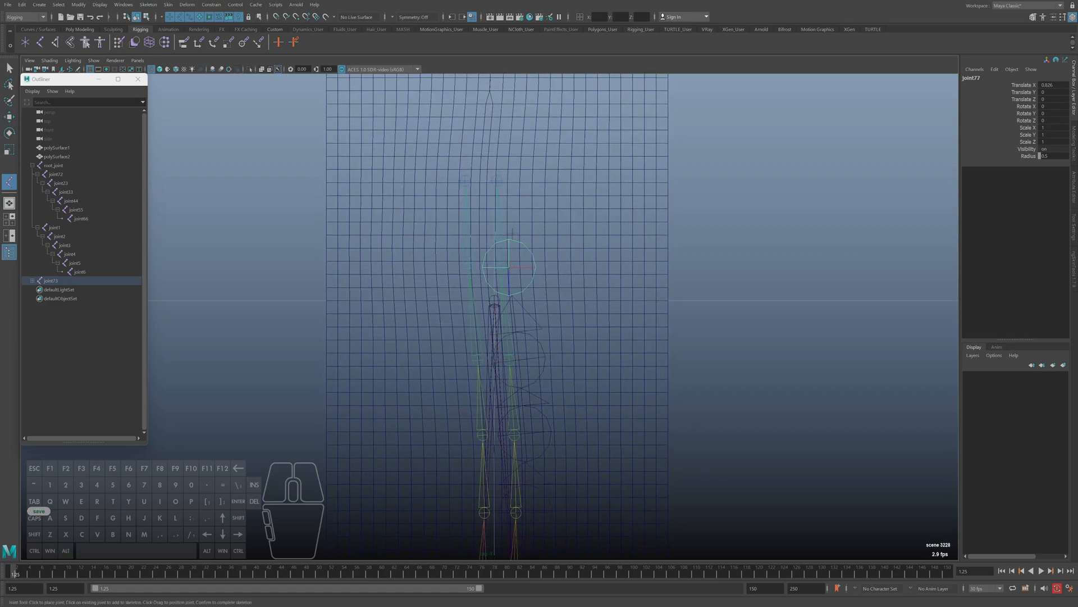
click(505, 179)
Finish the new chain, raise it to the zipper surface in the perspective view, and set its joints' radius to 0.2
key(space)
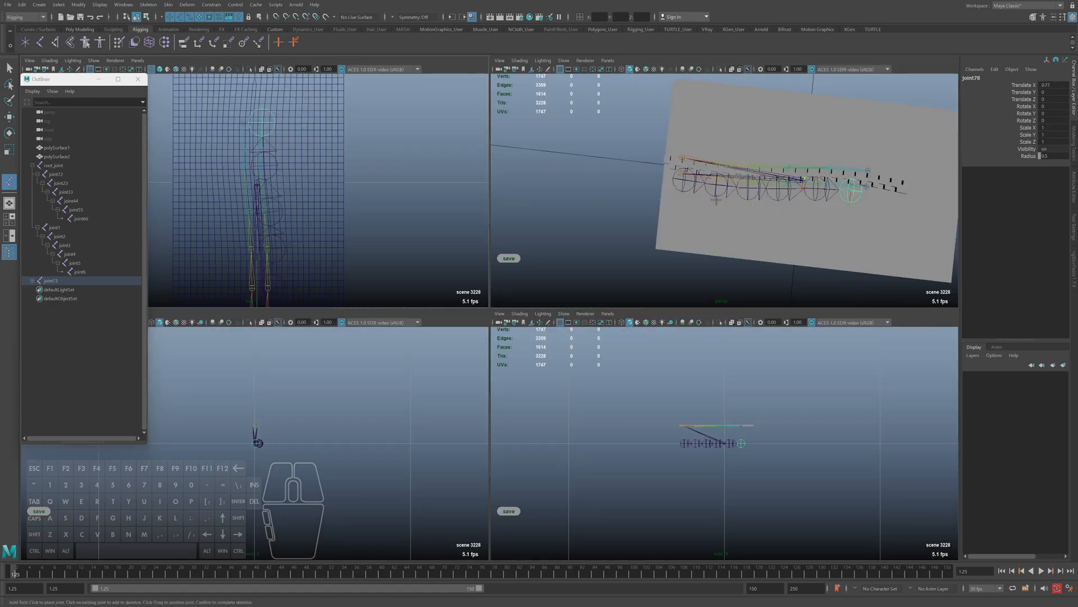
key(space)
key(q)
alt+drag(464, 307, 439, 450)
key(w)
drag(389, 387, 356, 163)
right_drag(355, 148, 350, 227)
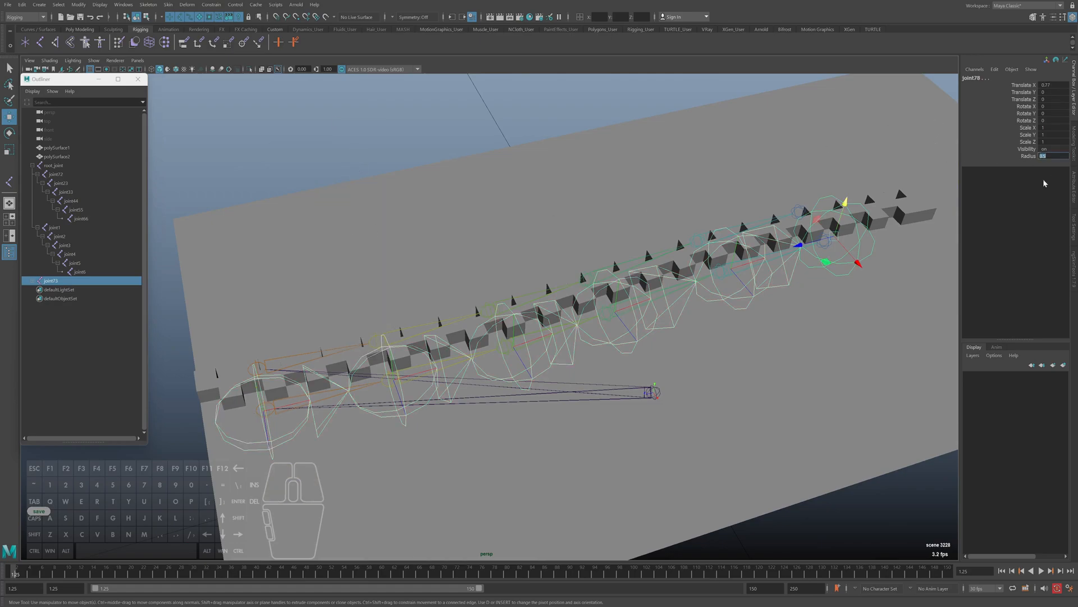
text(.2)
key(Return)
Unparent all six joints of the new chain, joint73 through joint78, so they are separate joints
alt+middle_drag(539, 357, 630, 334)
alt+drag(330, 366, 426, 334)
alt+middle_drag(427, 334, 393, 368)
alt+drag(393, 368, 417, 356)
alt+drag(520, 369, 522, 376)
click(56, 282)
shift+click(32, 281)
alt+middle_drag(475, 363, 425, 359)
drag(566, 369, 550, 369)
alt+drag(550, 369, 523, 360)
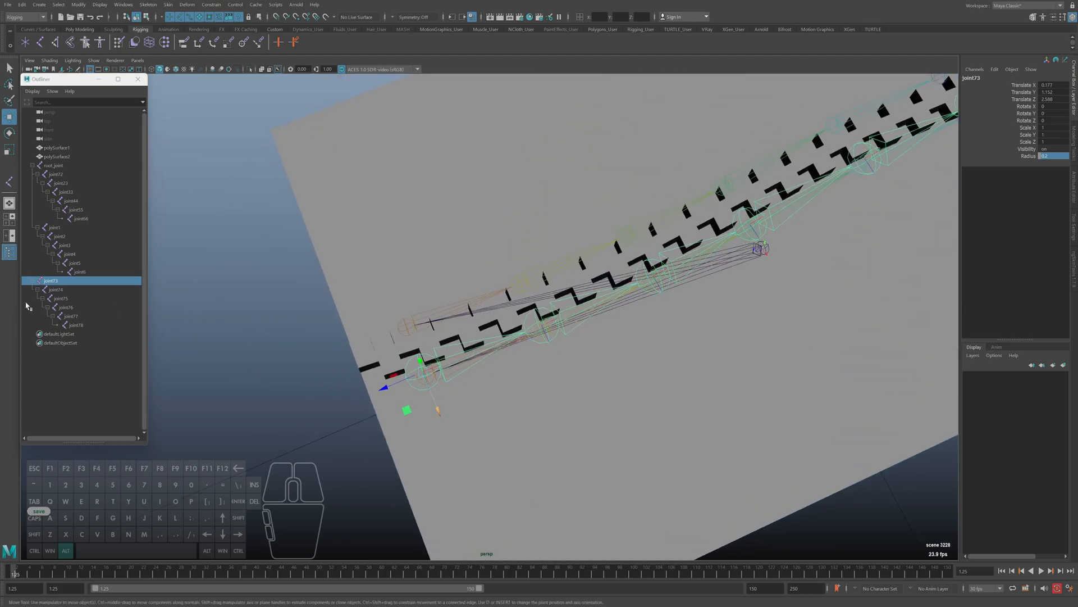
shift+click(77, 325)
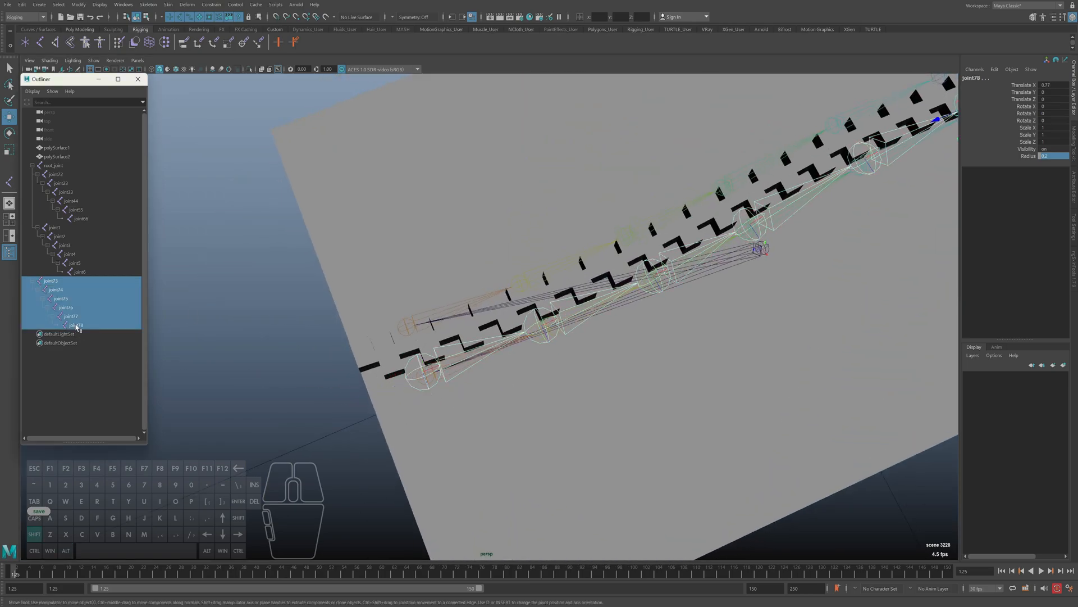
key(shift+p)
Lower all six separate joints together to the height of the original chain, at about Translate Y 1.058
alt+middle_drag(373, 347, 503, 345)
alt+drag(503, 345, 526, 308)
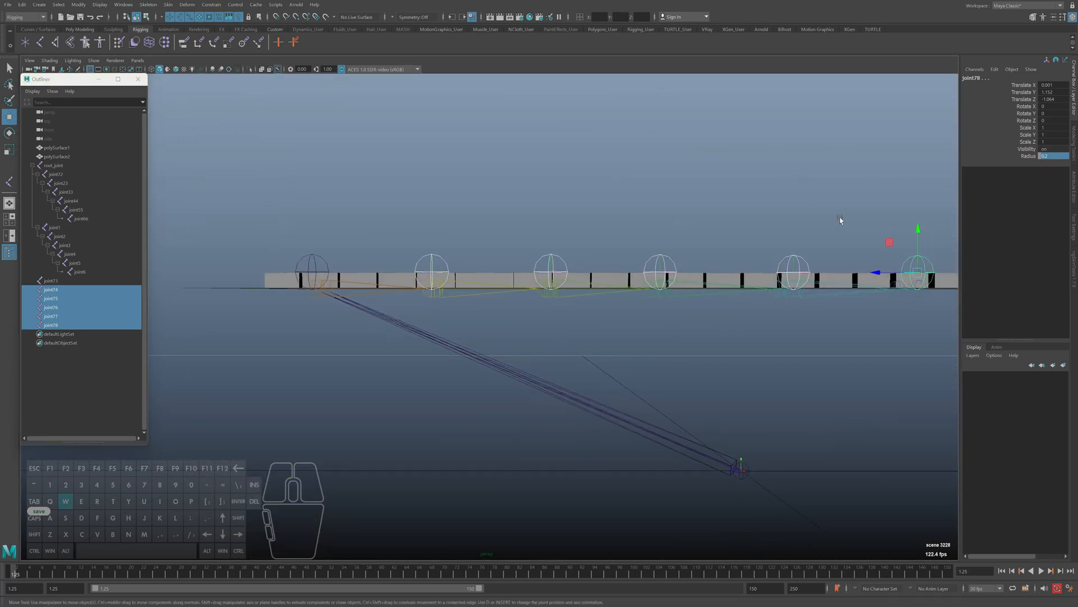
drag(919, 232, 919, 246)
key(z)
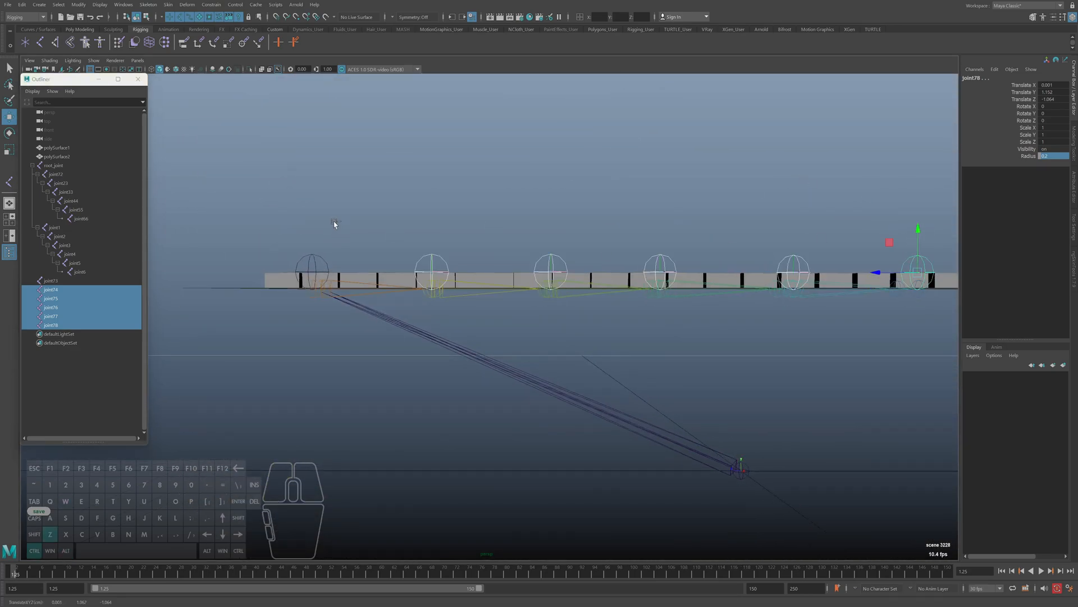
shift+click(313, 261)
drag(312, 226, 320, 293)
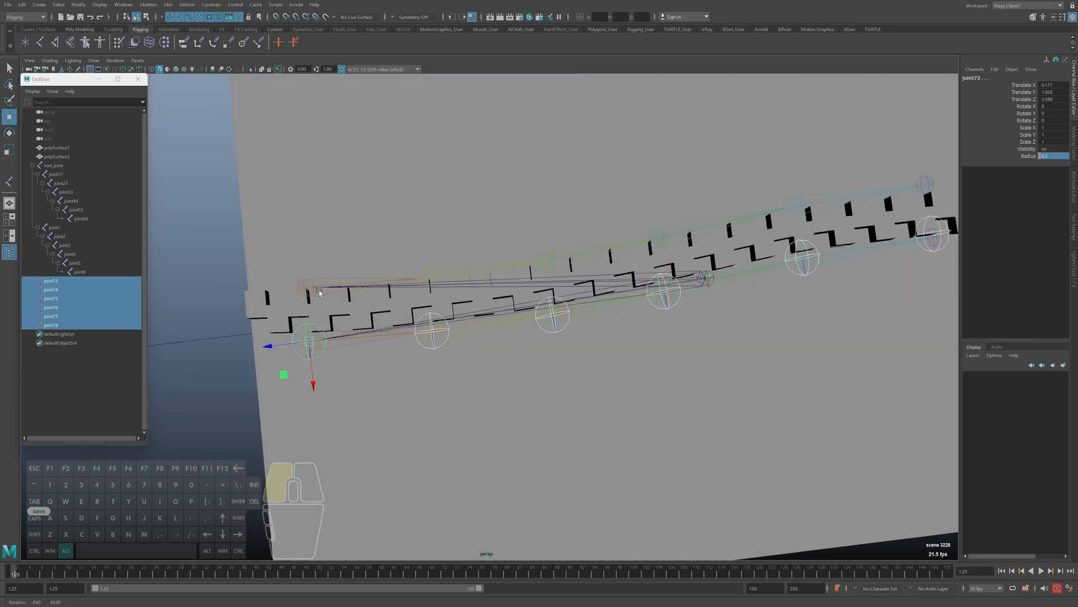
Duplicate the six separate joints and move the copies onto the joint chain on the other side of the zipper
key(ctrl+d)
drag(313, 382, 454, 154)
key(q)
click(741, 174)
alt+drag(704, 214, 414, 370)
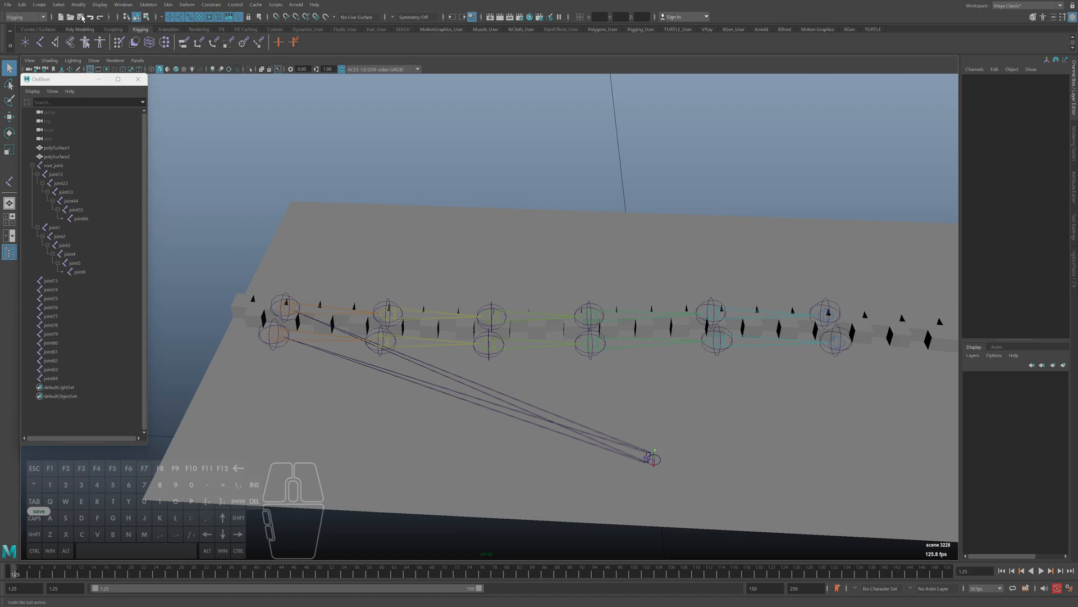
Draw a CV curve in the top view through the six joints of one chain, from the lowest joint to the uppermost
click(42, 6)
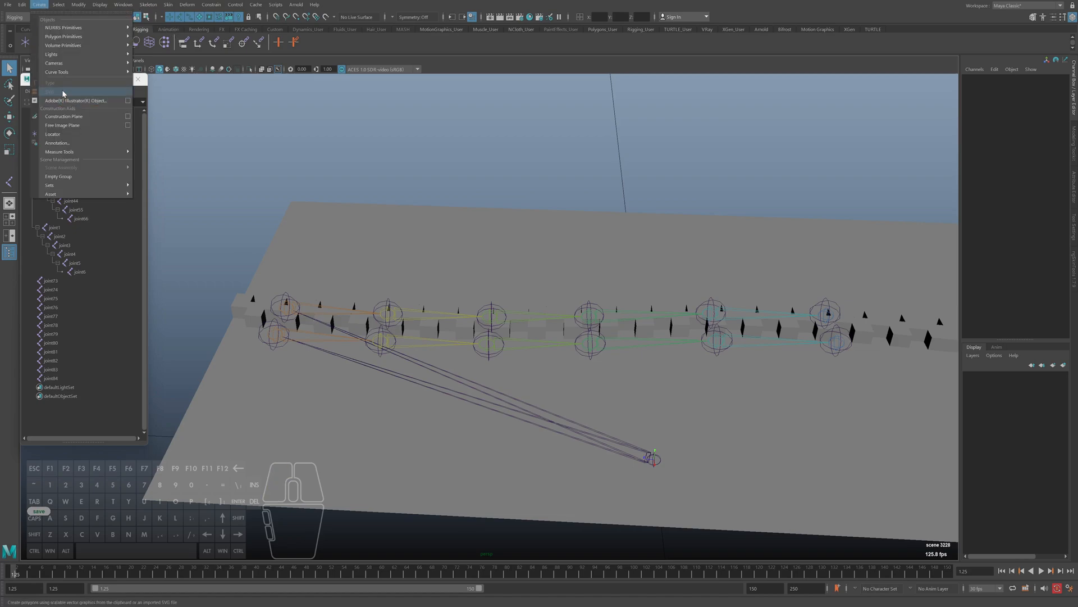
mouse_move(64, 73)
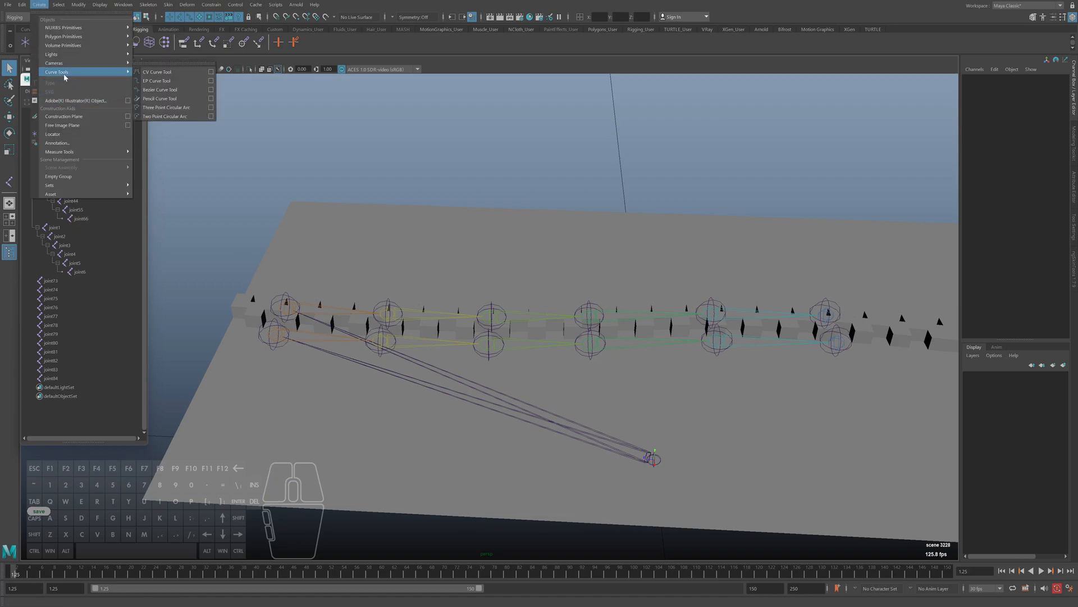
click(158, 75)
alt+drag(282, 199, 334, 209)
key(space)
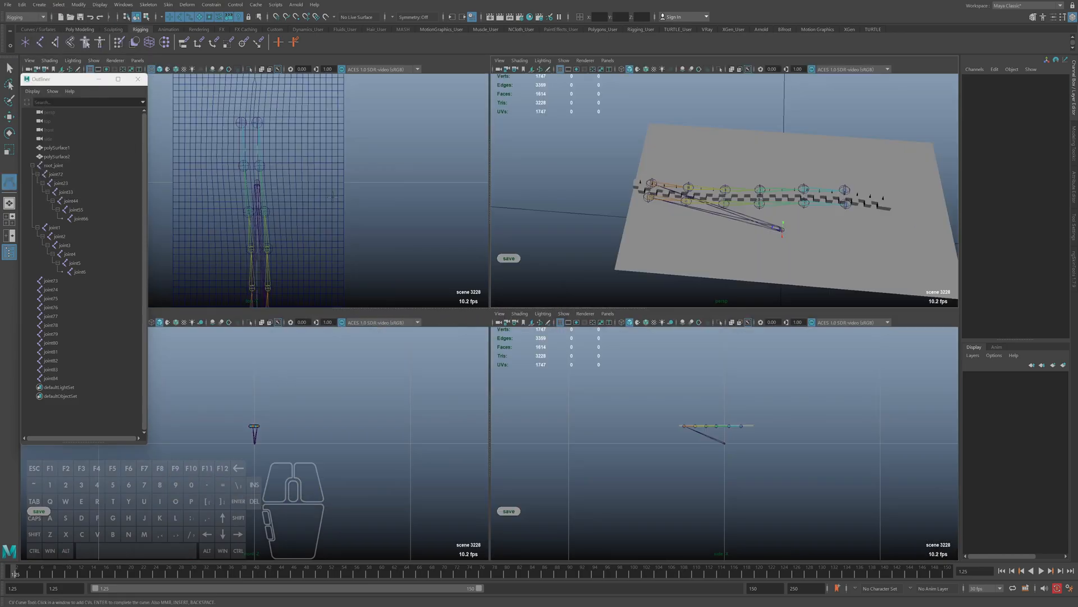
key(space)
alt+middle_drag(334, 208, 323, 100)
alt+right_drag(323, 100, 292, 104)
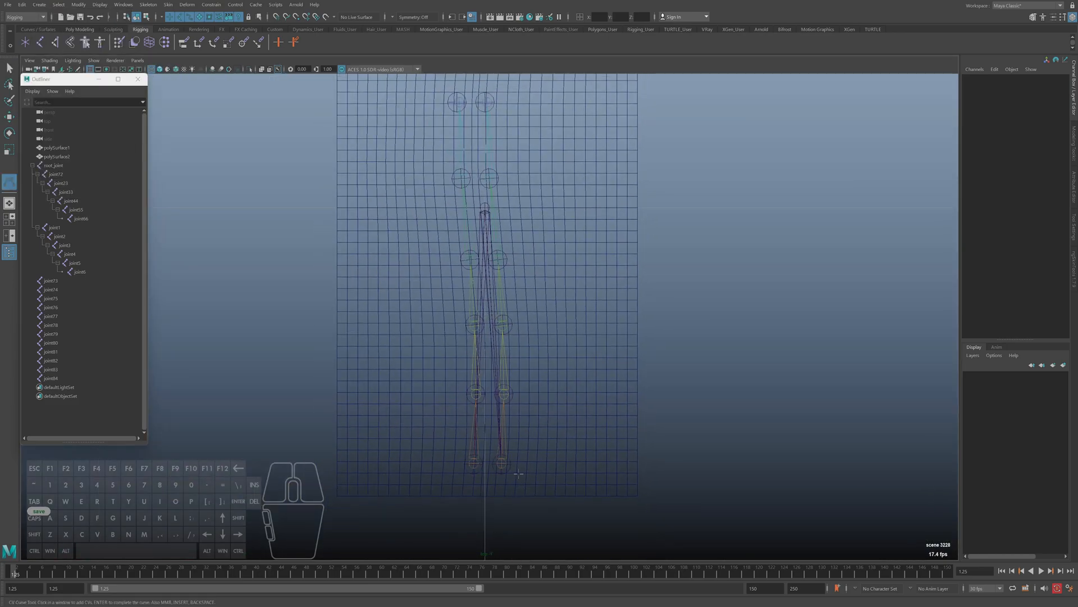
click(501, 463)
click(503, 394)
click(502, 325)
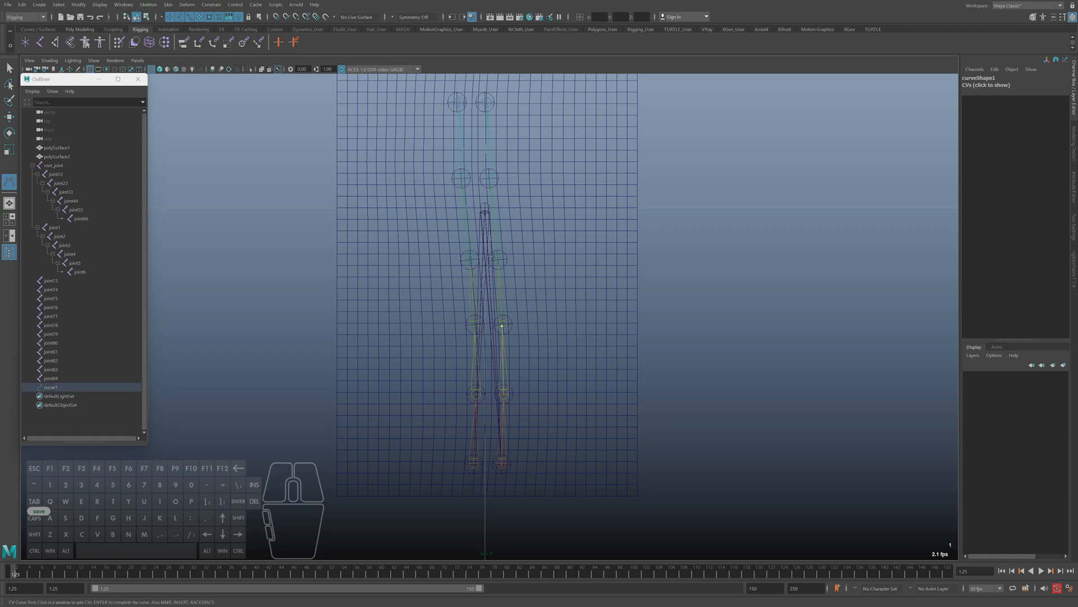
click(498, 259)
click(489, 178)
alt+middle_drag(523, 196, 519, 274)
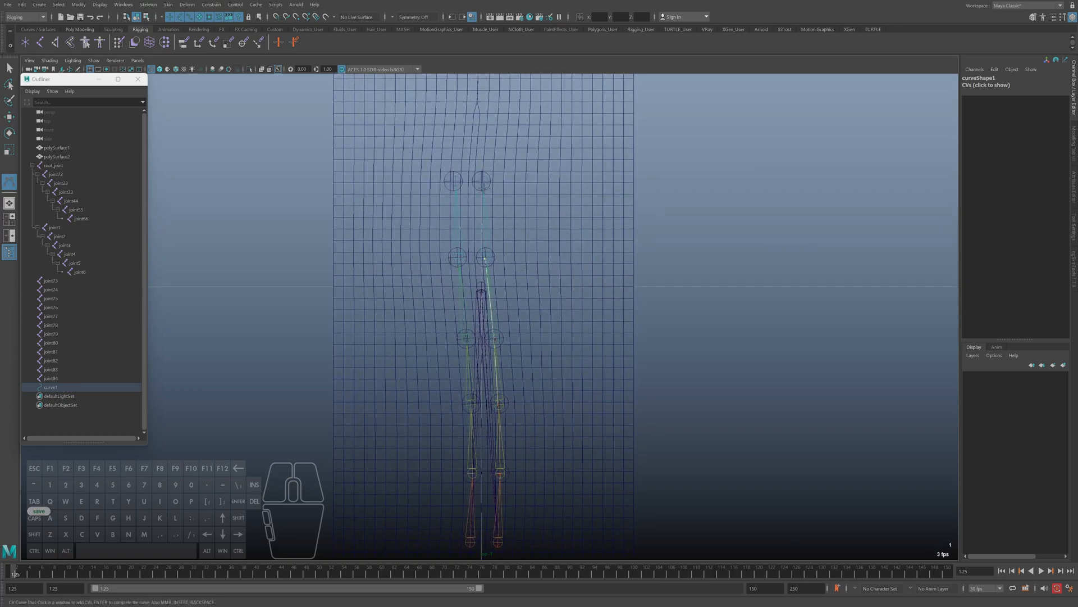
click(482, 181)
alt+middle_drag(481, 180, 493, 138)
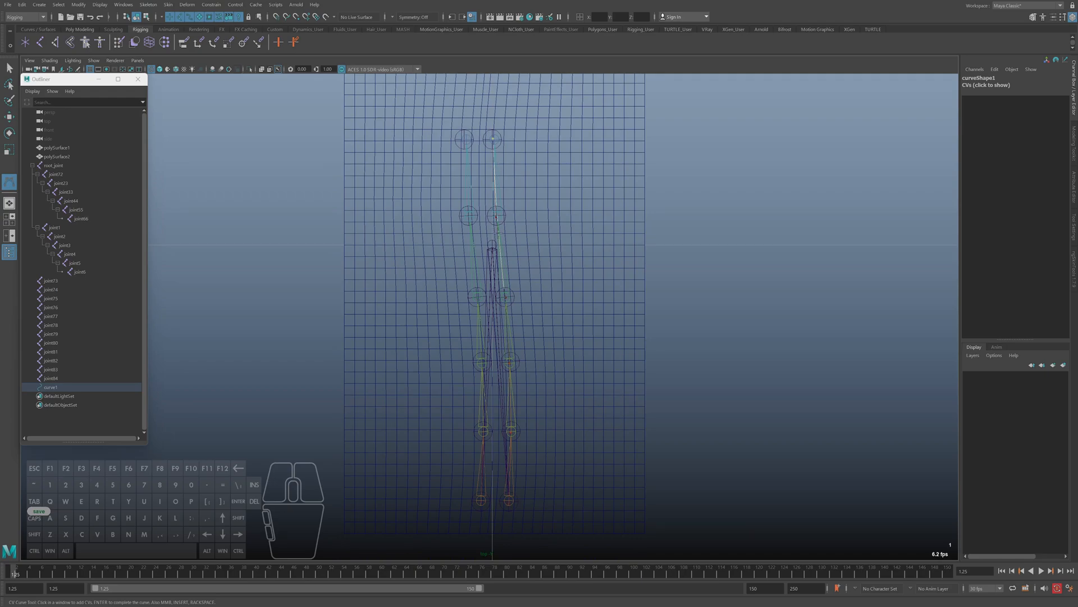
key(q)
Examine the new curve's position relative to the zipper and joint chains in a perspective wireframe view
key(space)
key(space)
alt+drag(648, 227, 578, 292)
key(f)
alt+drag(513, 337, 615, 402)
key(4)
alt+right_drag(615, 403, 450, 356)
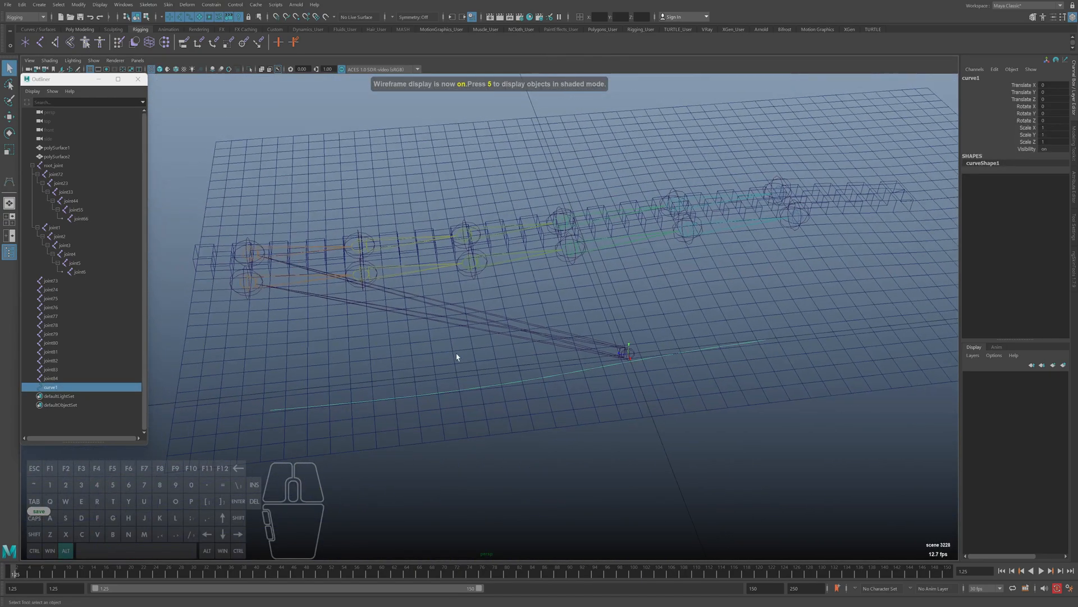
alt+drag(450, 356, 462, 375)
key(w)
right_drag(479, 347, 441, 357)
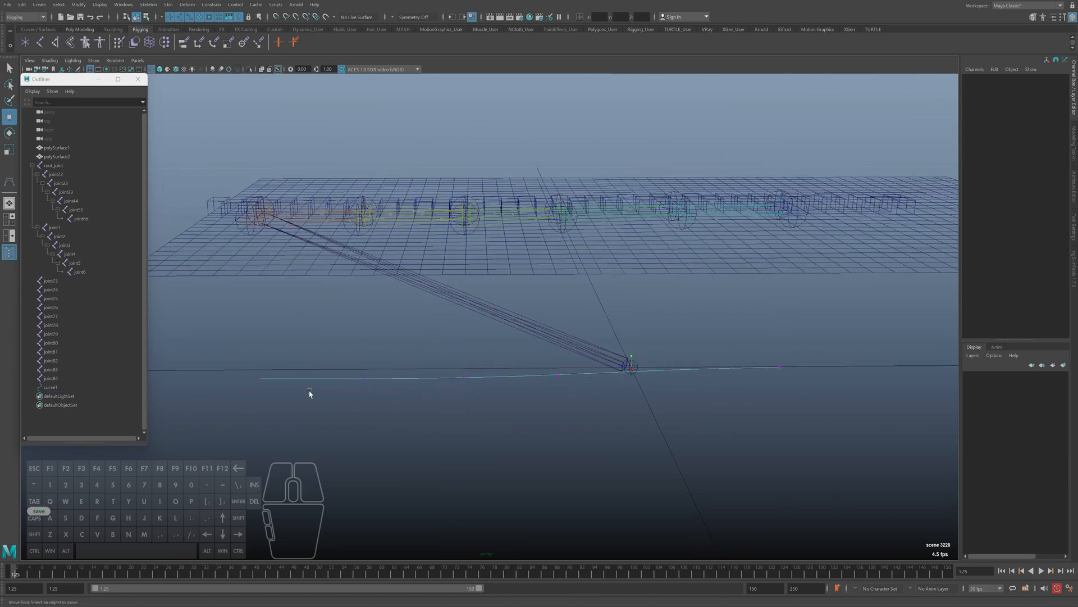
Inspect the curve's control vertices in component mode and return to object selection
key(F8)
alt+middle_drag(408, 392, 397, 392)
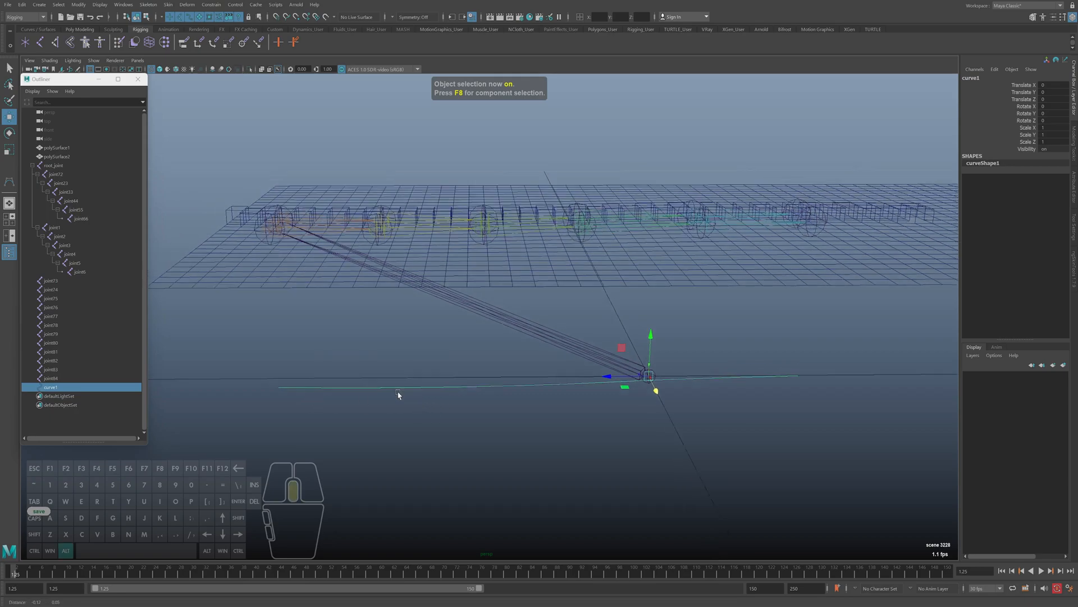
click(448, 356)
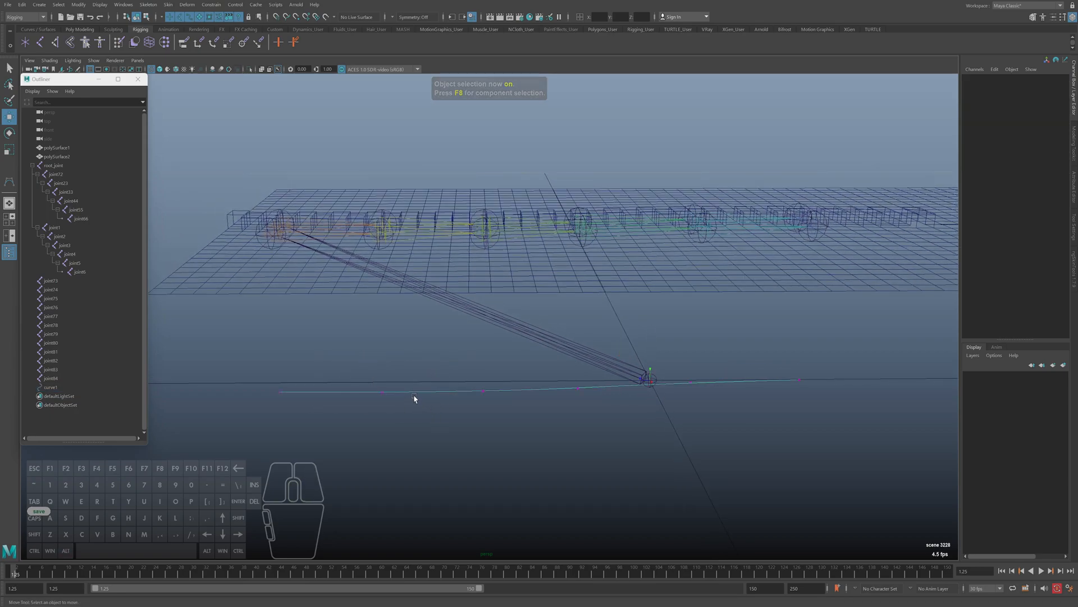
click(371, 391)
right_click(428, 369)
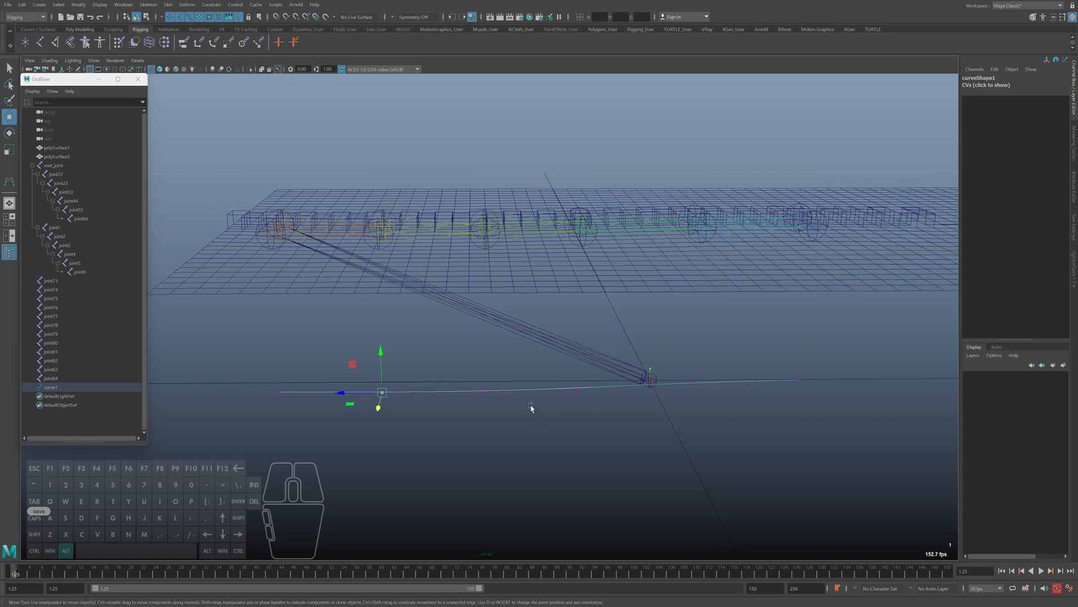
alt+middle_drag(532, 409, 543, 422)
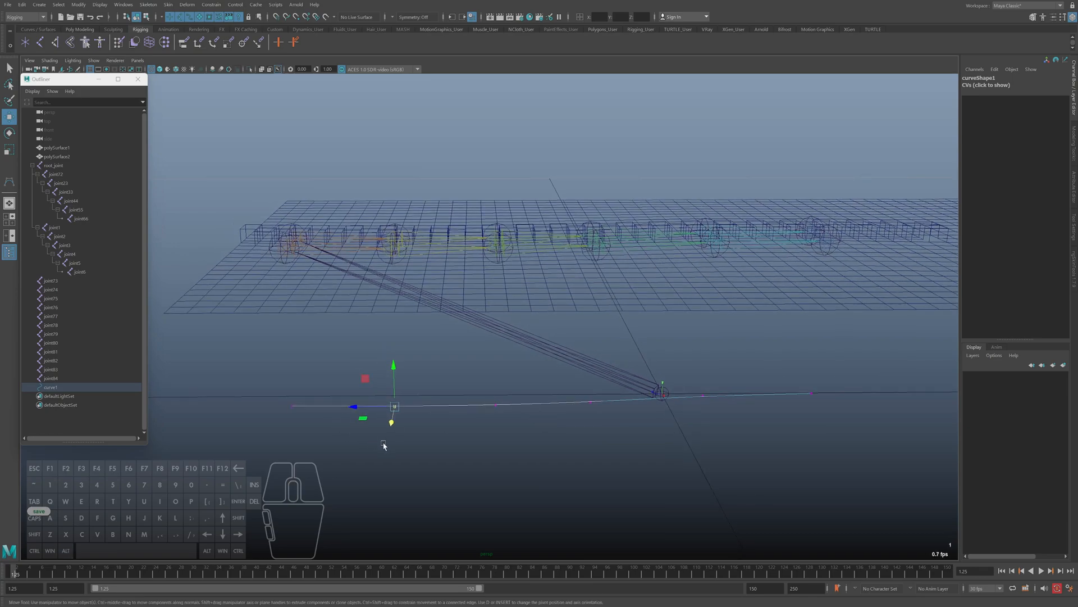
key(F8)
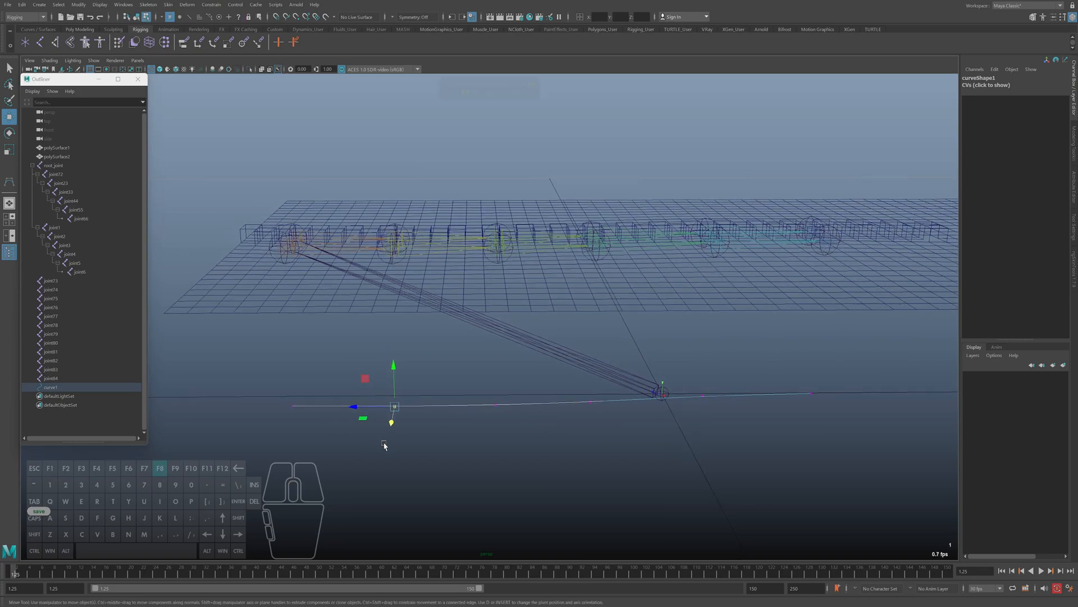
Raise the curve to the height of the joint chain in the shaded view, at about Translate Y 1.061
key(5)
mouse_move(428, 423)
alt+middle_down()
mouse_move(468, 410)
mouse_move(494, 433)
alt+middle_up()
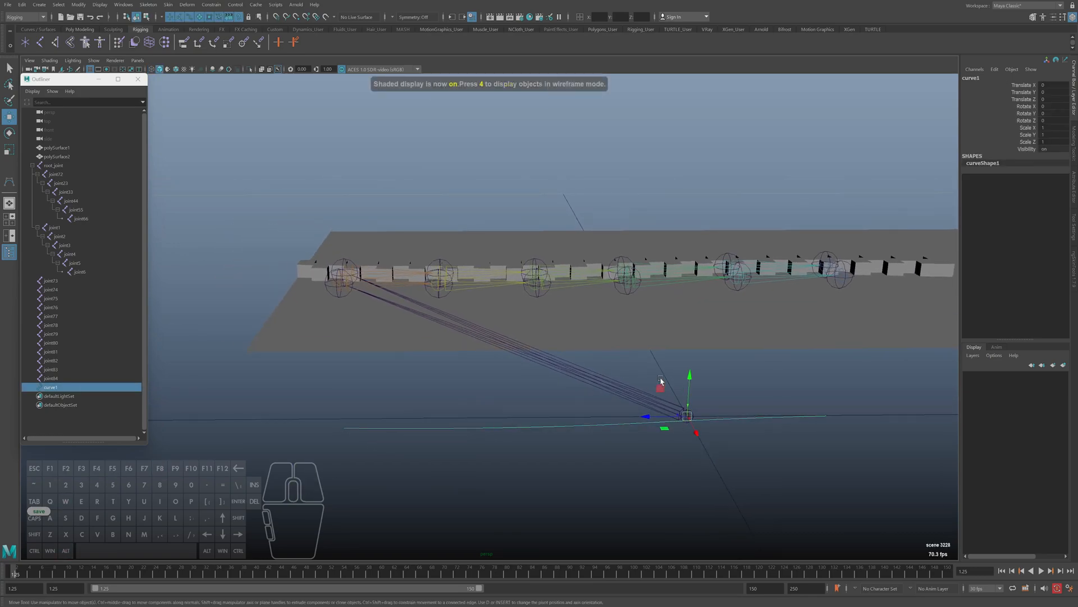
drag(692, 382, 663, 218)
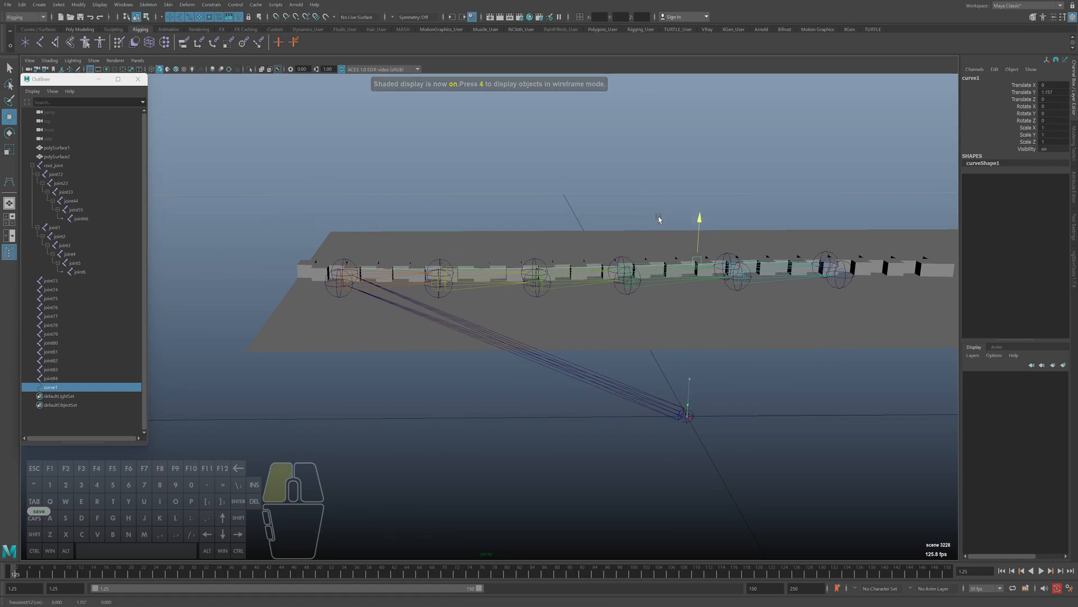
scroll(659, 230, up, 4)
alt+middle_drag(395, 342, 572, 376)
alt+drag(571, 376, 542, 361)
drag(732, 253, 679, 258)
Duplicate the curve and align the copy with the joint chain on the other side, at about Translate X -0.292
key(ctrl+d)
drag(654, 185, 433, 180)
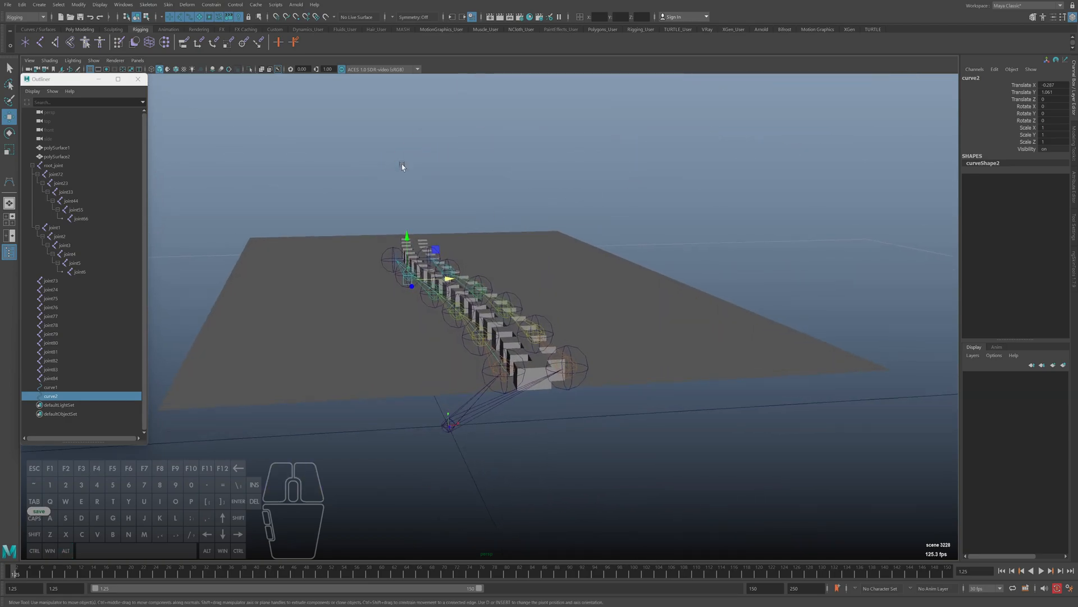
key(space)
key(space)
alt+right_drag(476, 158, 633, 354)
shift+middle_drag(633, 354, 630, 353)
key(space)
key(space)
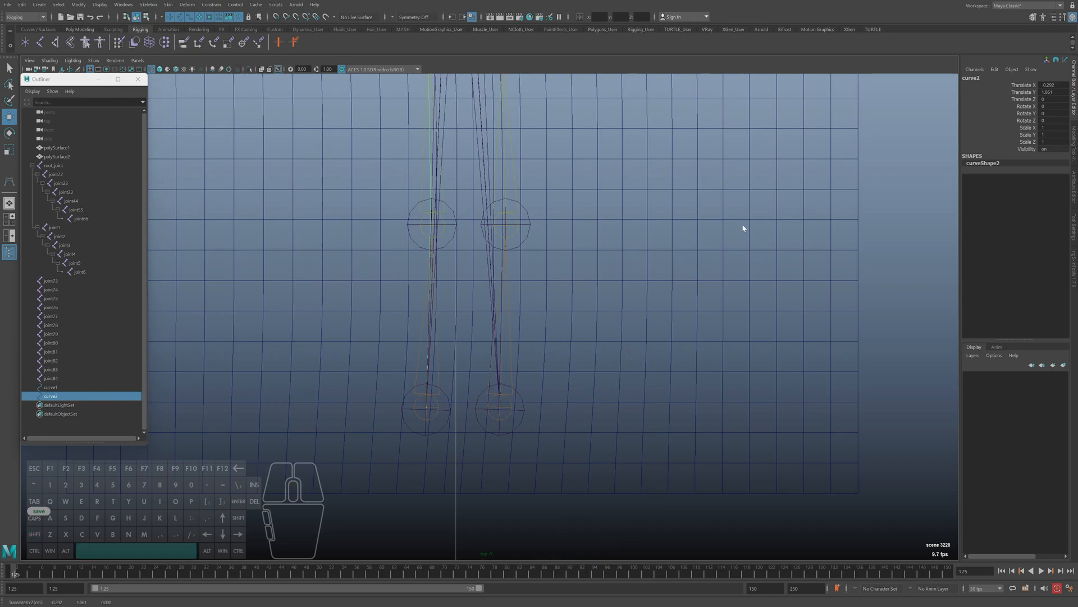
alt+drag(739, 227, 160, 370)
Select both curves, detach the Motion Paths commands as a floating list, and open the Attach to Motion Path options
shift+click(54, 388)
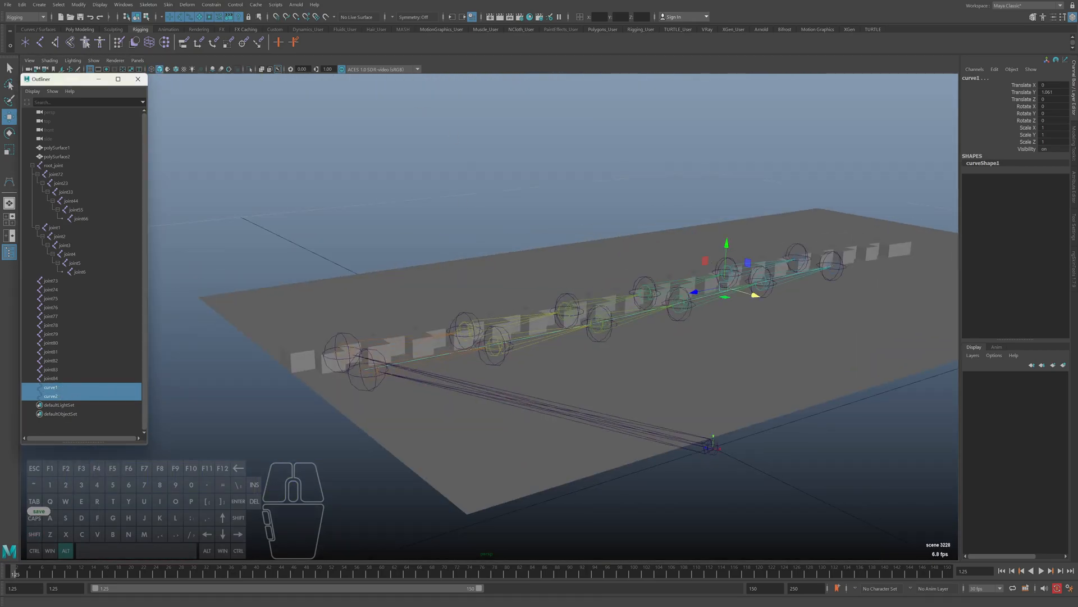
alt+drag(515, 261, 399, 183)
key(q)
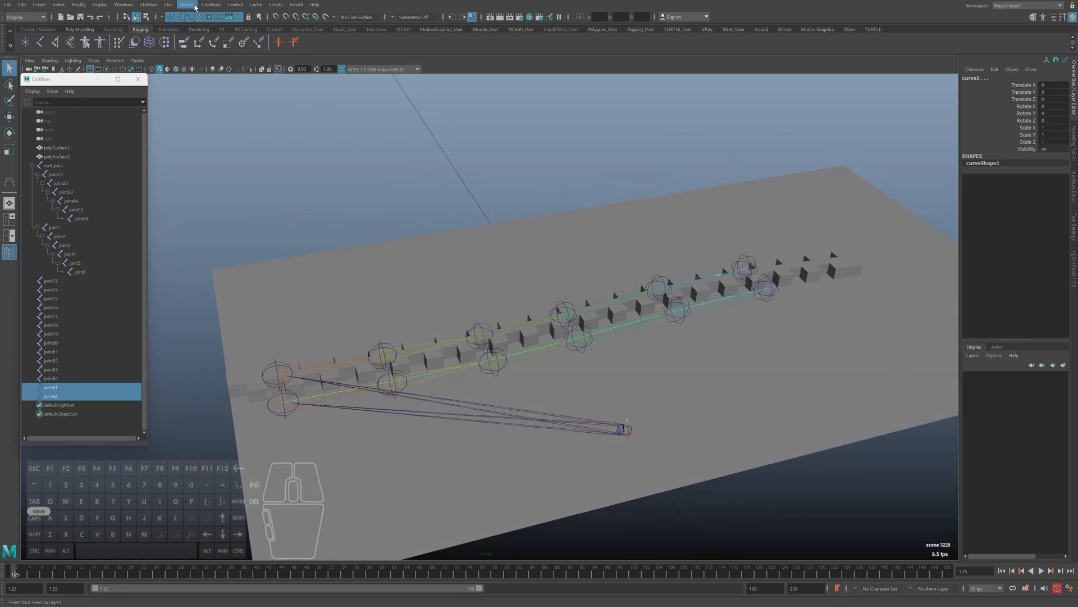
click(157, 6)
mouse_move(194, 7)
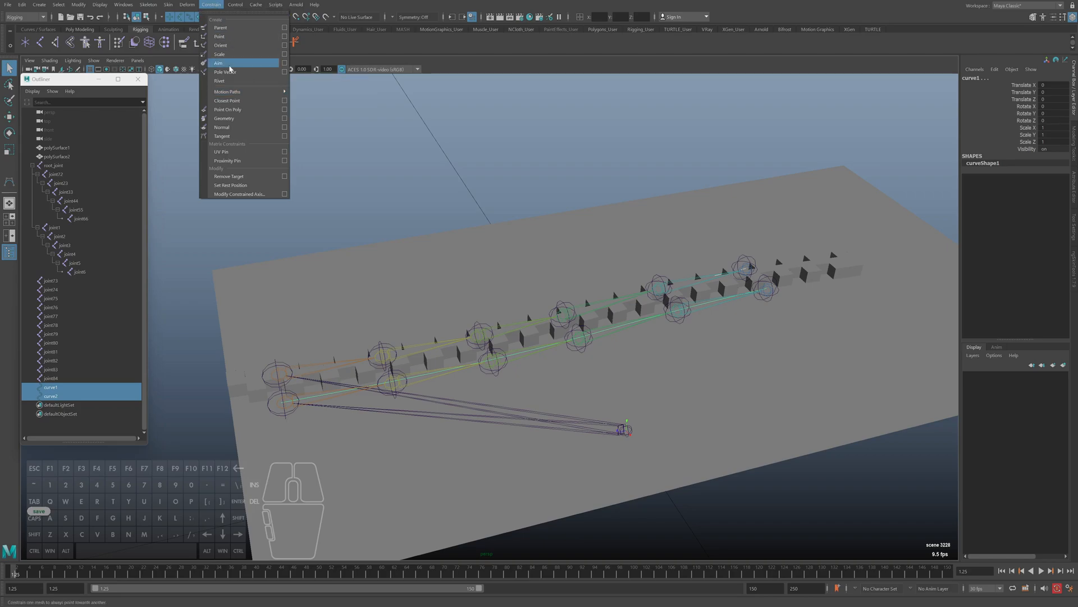
click(337, 86)
drag(339, 78, 205, 87)
click(248, 93)
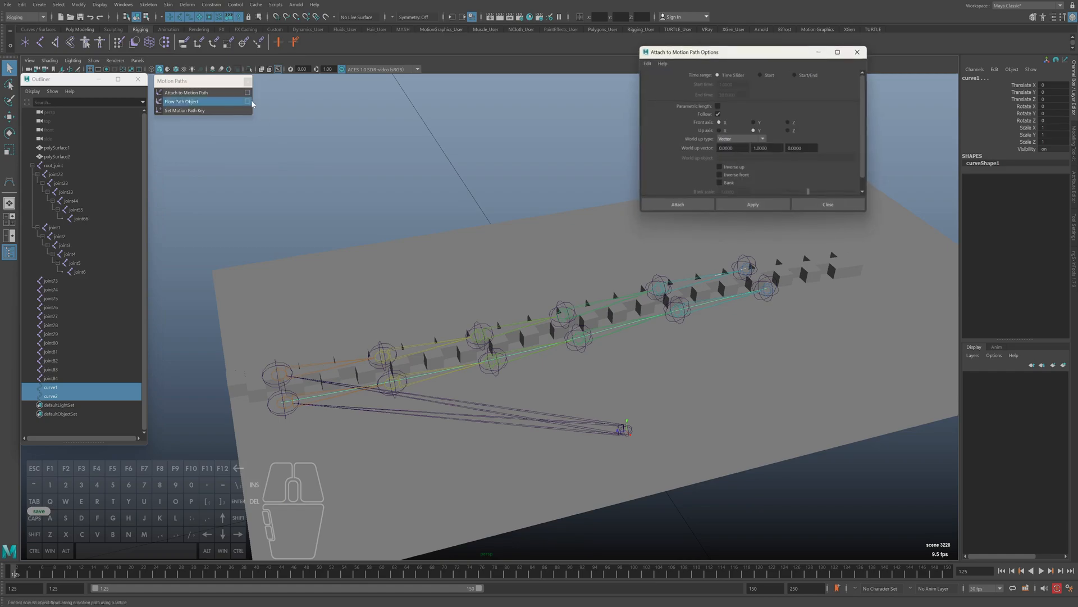
drag(746, 57, 532, 80)
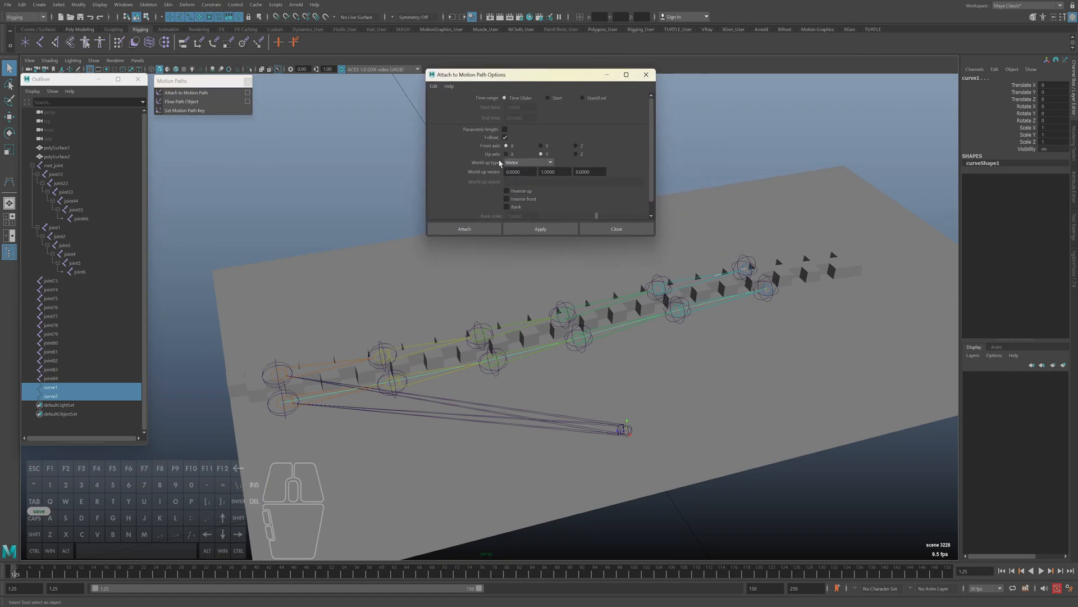
drag(547, 74, 390, 69)
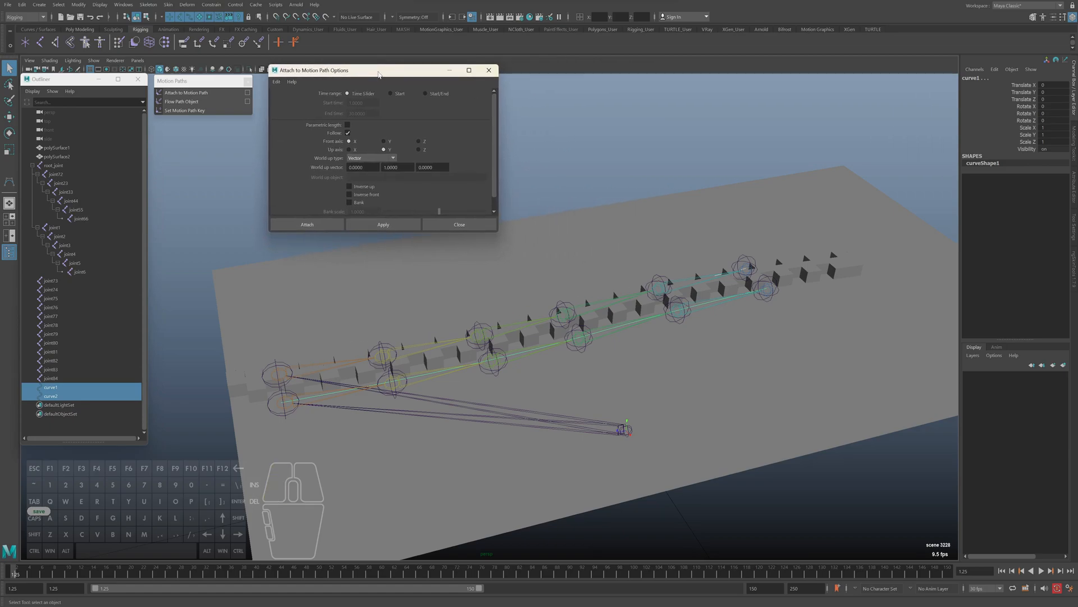
Review the World up type choices for the motion path and keep Vector
click(367, 162)
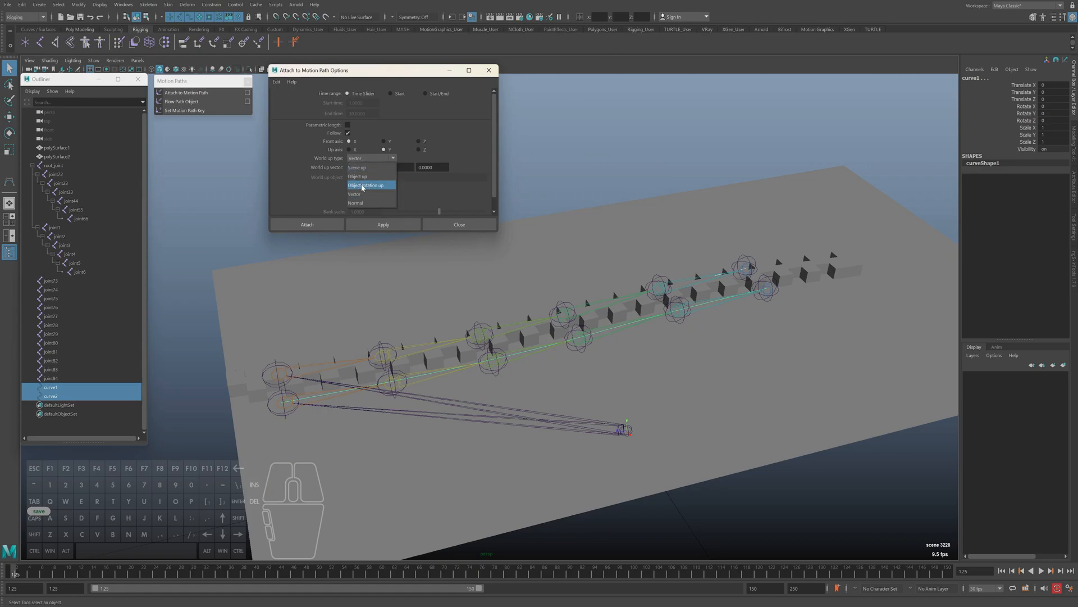
click(373, 156)
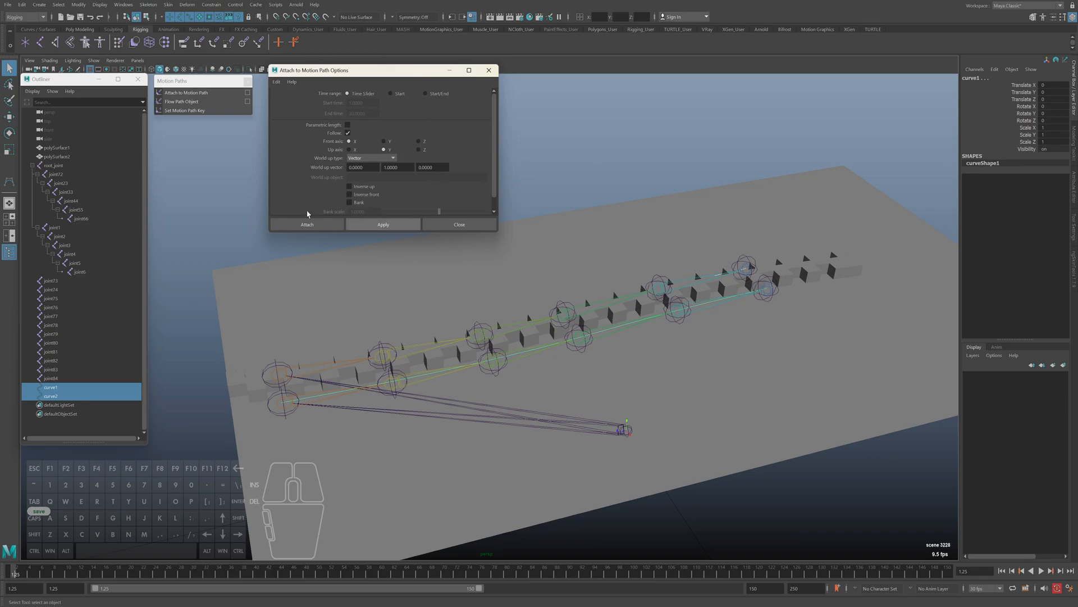
alt+middle_drag(470, 325, 524, 332)
alt+drag(447, 372, 417, 373)
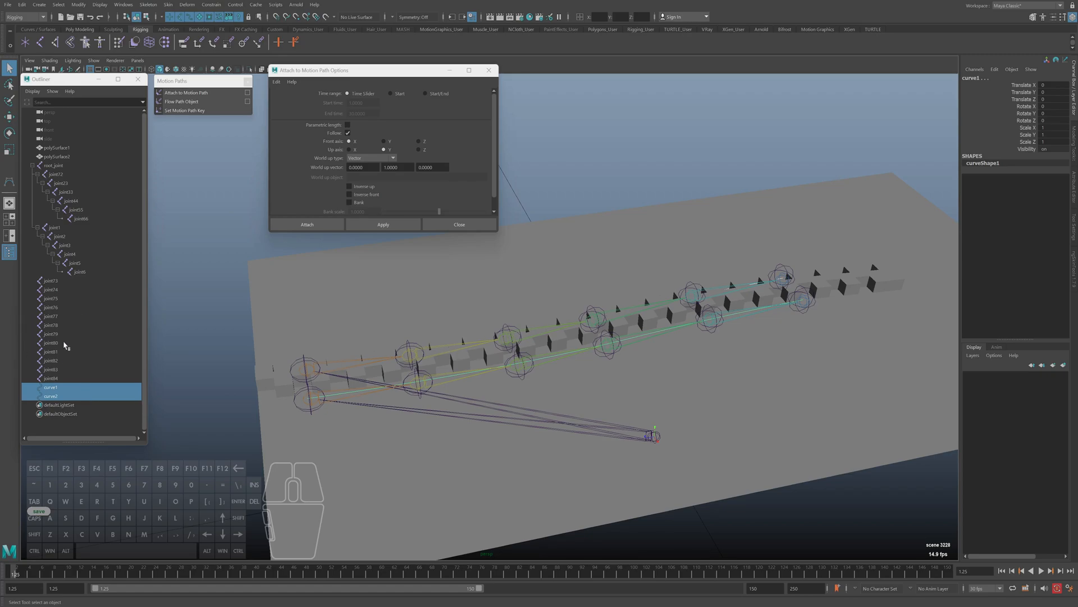
Check which separate joints and which curve belong to each side of the zipper
click(320, 390)
key(ctrl+z)
click(448, 376)
alt+drag(311, 401, 307, 410)
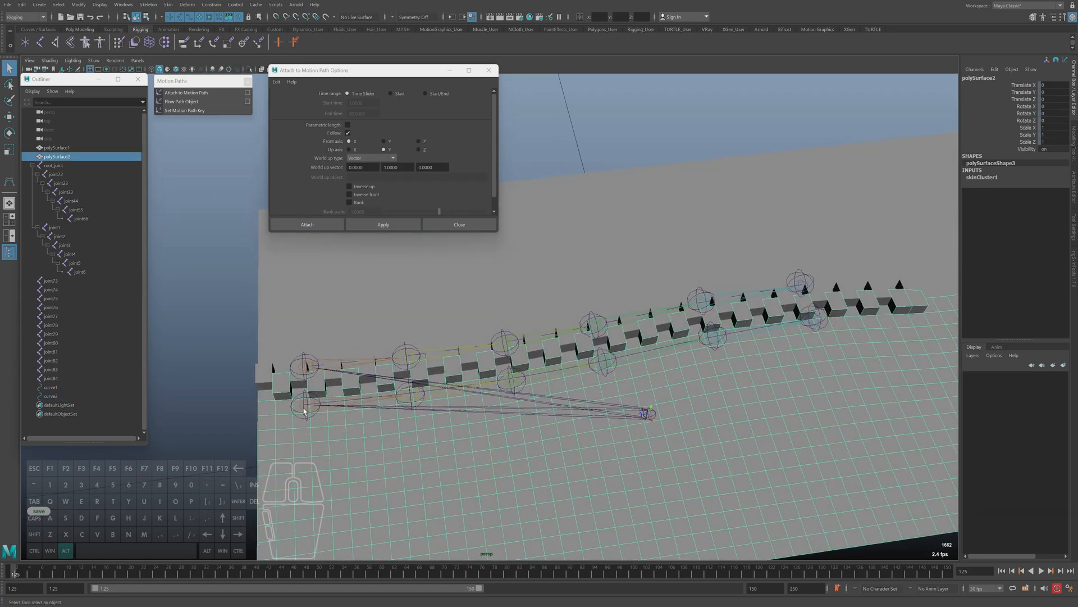
click(50, 395)
click(55, 378)
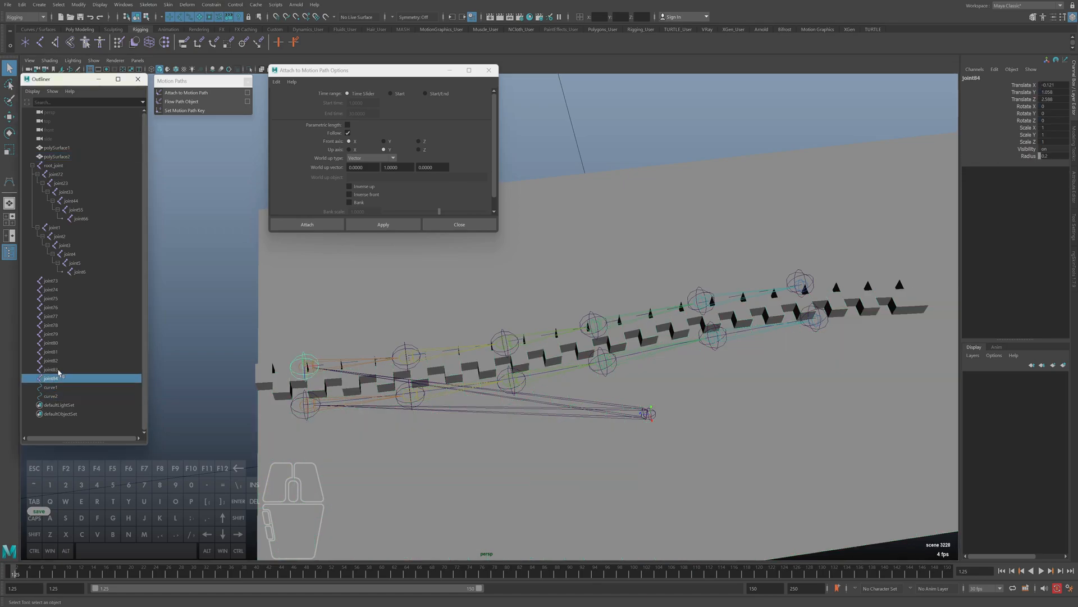
click(306, 397)
key(4)
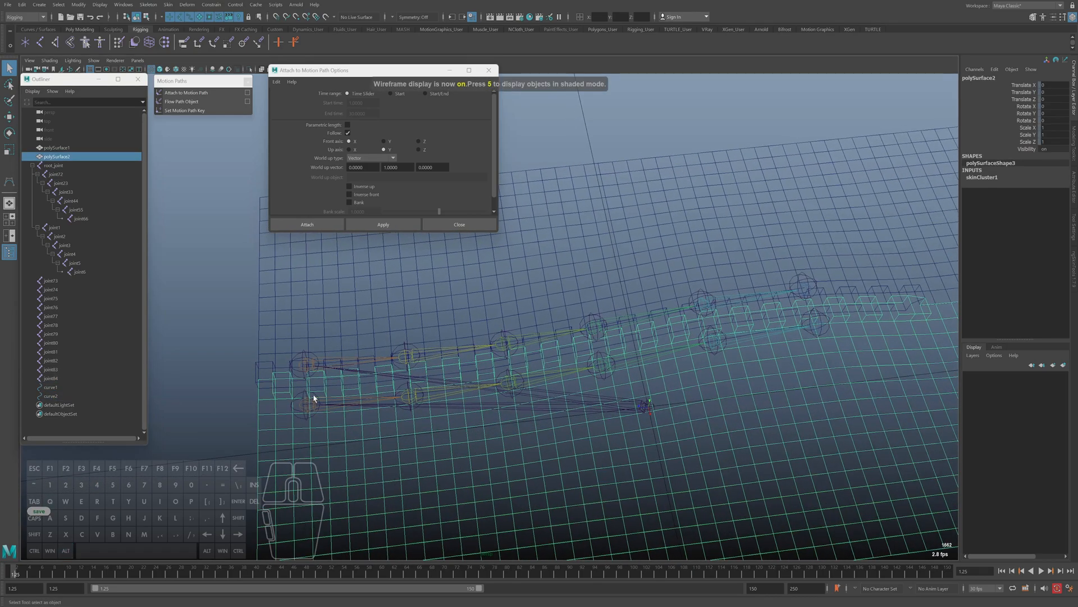
key(5)
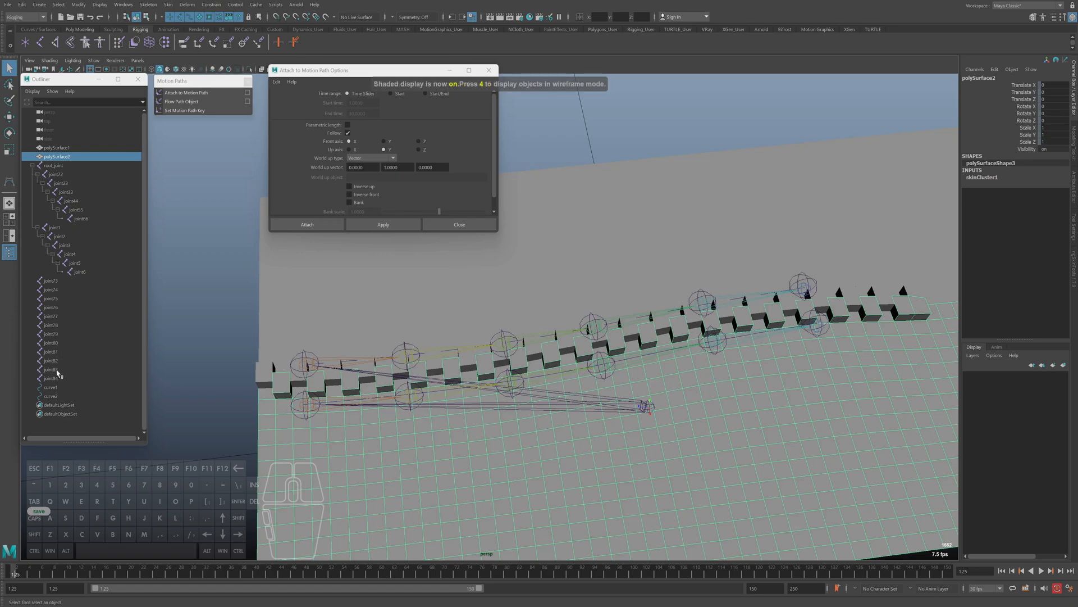
click(54, 377)
Attach joint73 through joint78 to curve1 as their motion path, and scrub the timeline to frame 150 to test the movement
click(50, 281)
shift+click(57, 300)
shift+click(58, 316)
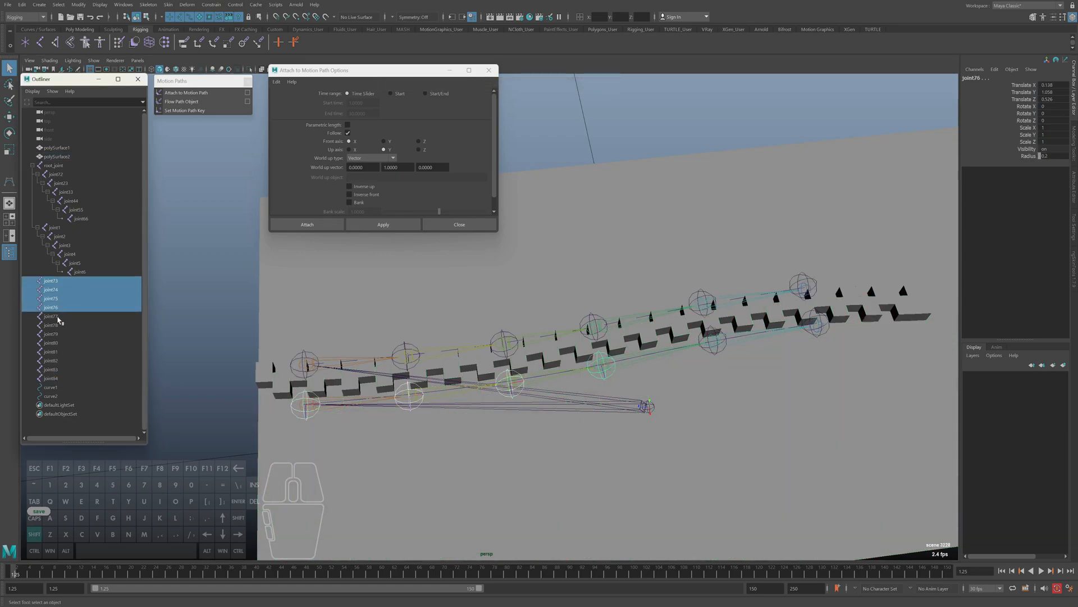
shift+click(58, 326)
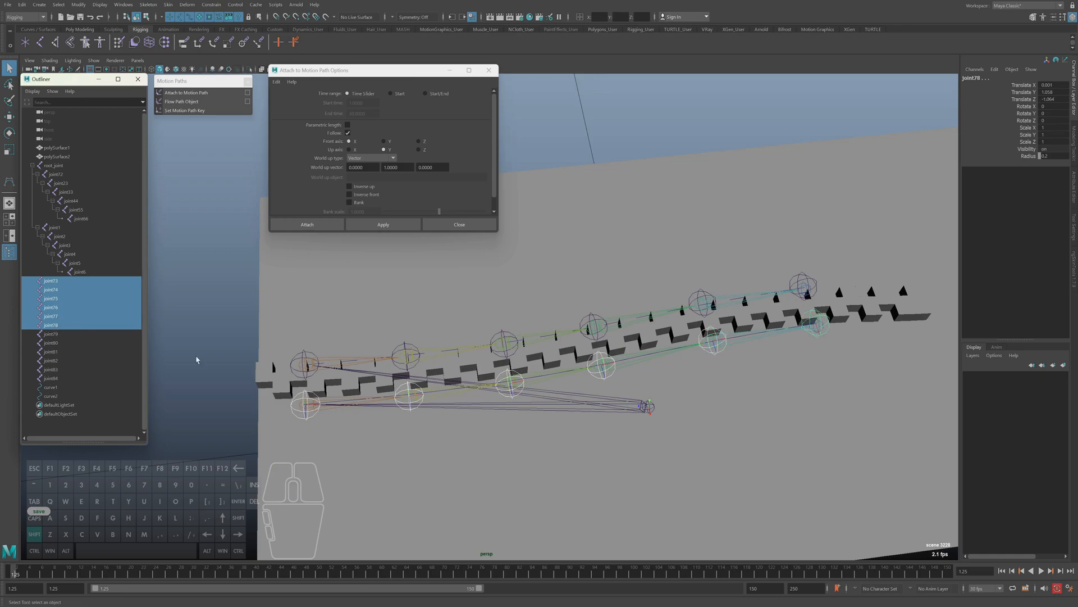
ctrl+click(58, 397)
key(ctrl+z)
ctrl+click(55, 388)
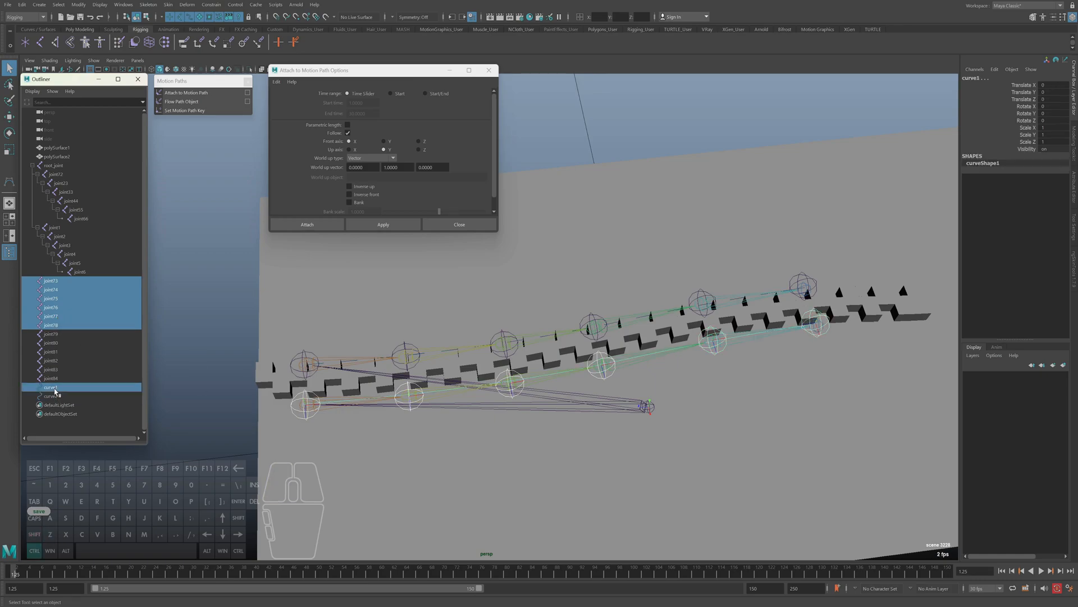
click(307, 225)
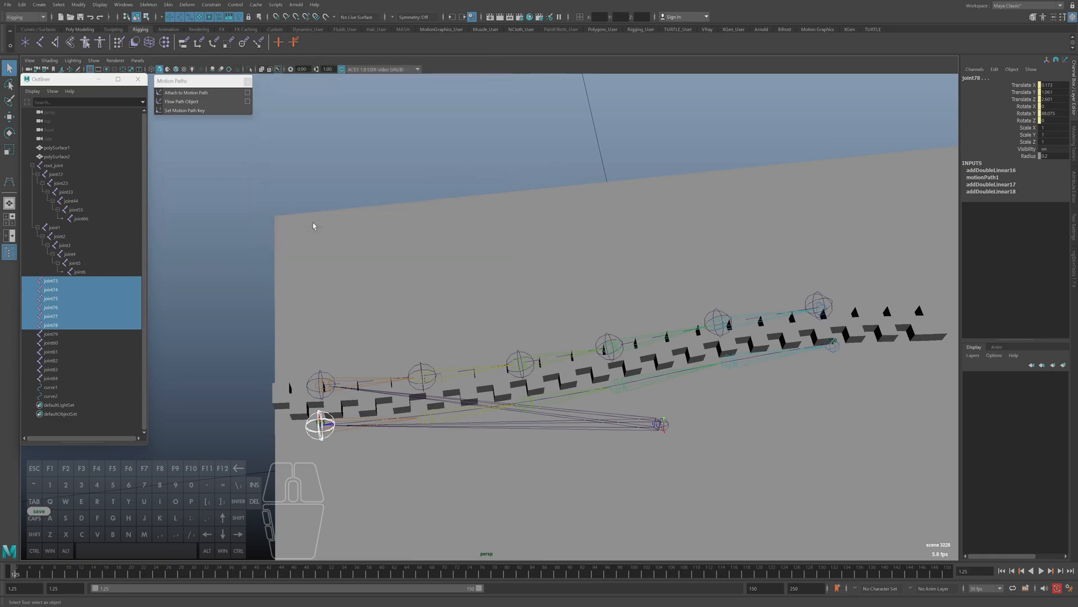
alt+middle_drag(394, 383, 371, 355)
drag(20, 569, 939, 578)
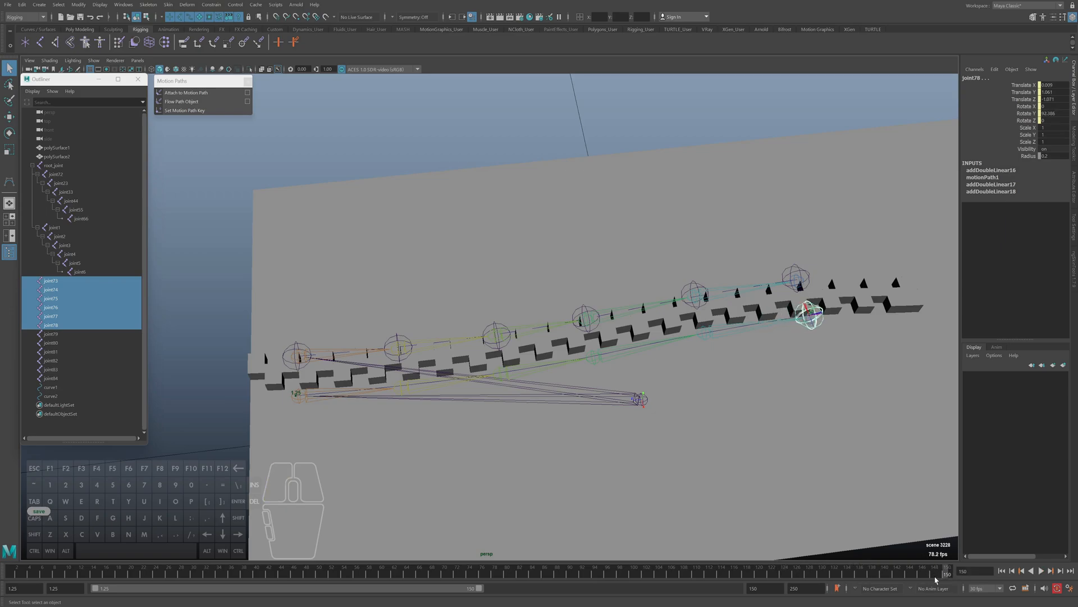
Return the timeline from frame 150 to the start frame 1.25 and close the floating Motion Paths list
click(211, 5)
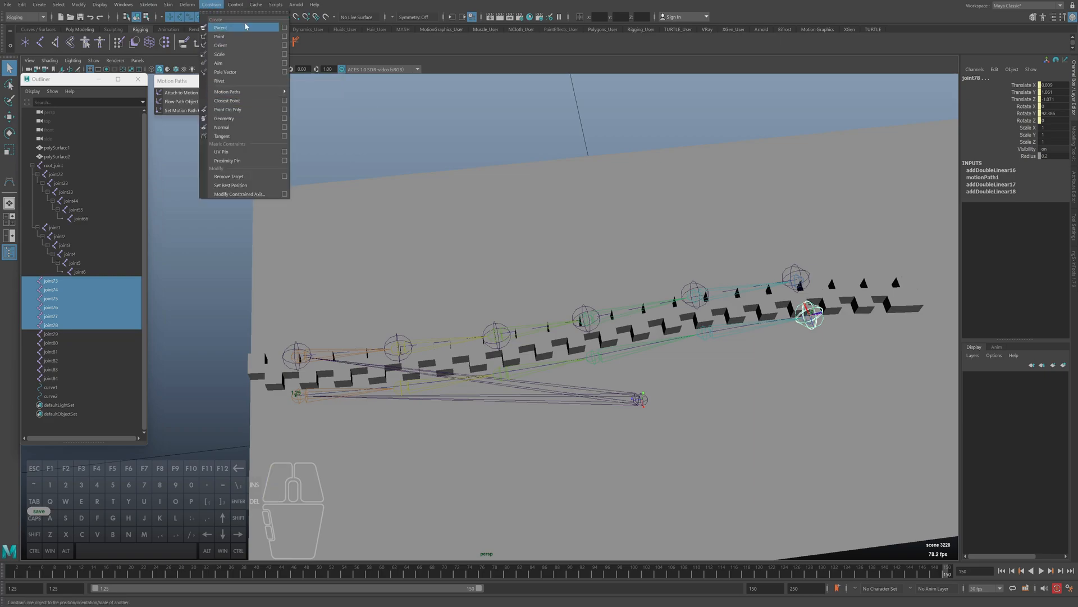
click(236, 5)
drag(947, 576, 14, 572)
click(247, 81)
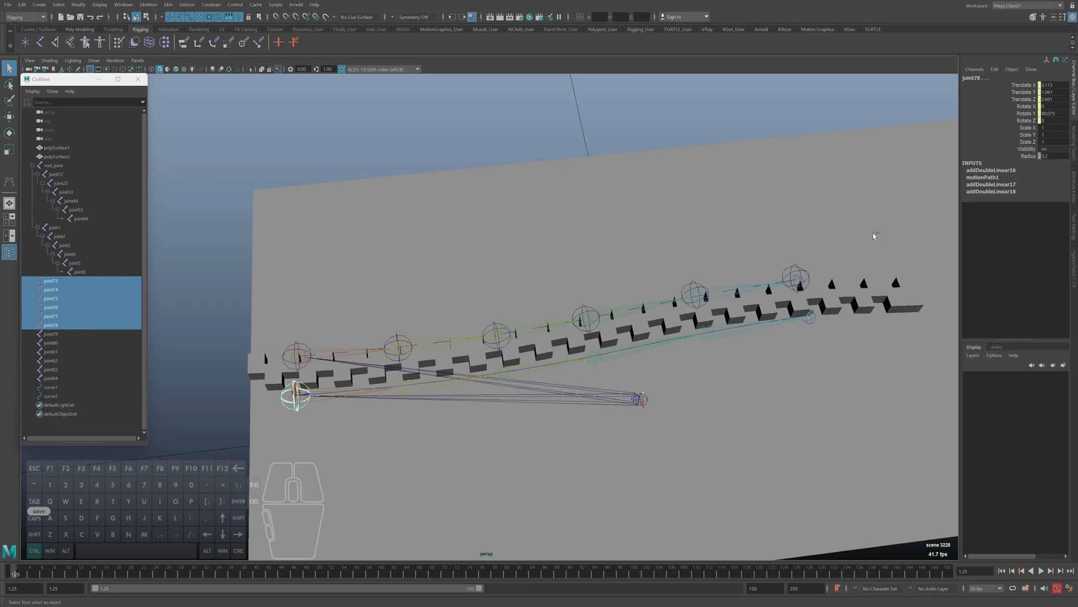
Show the motionPath1 attributes for joint73
key(ctrl+a)
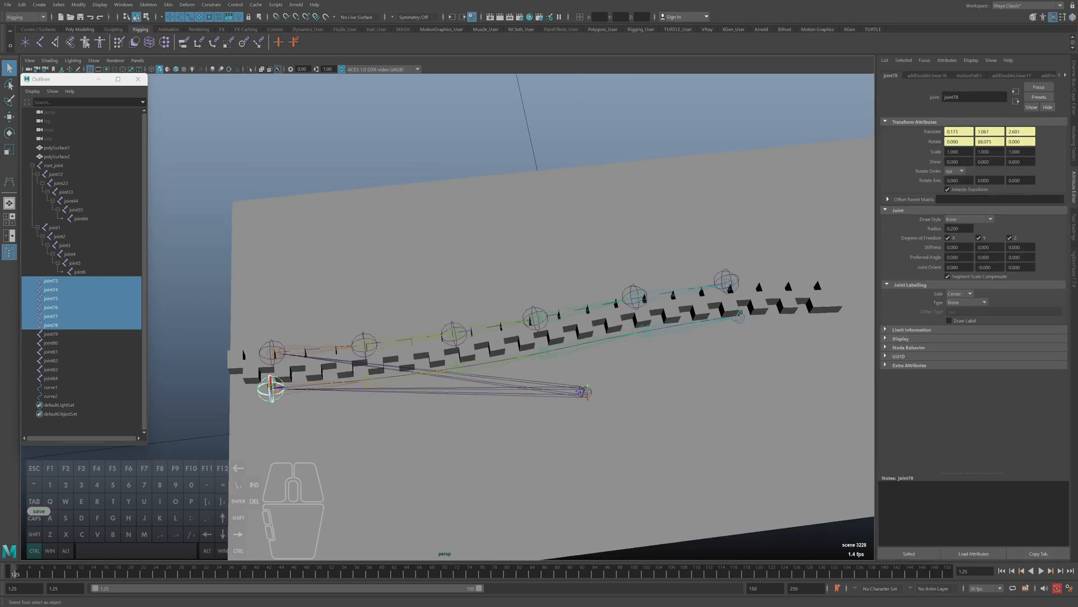
click(51, 281)
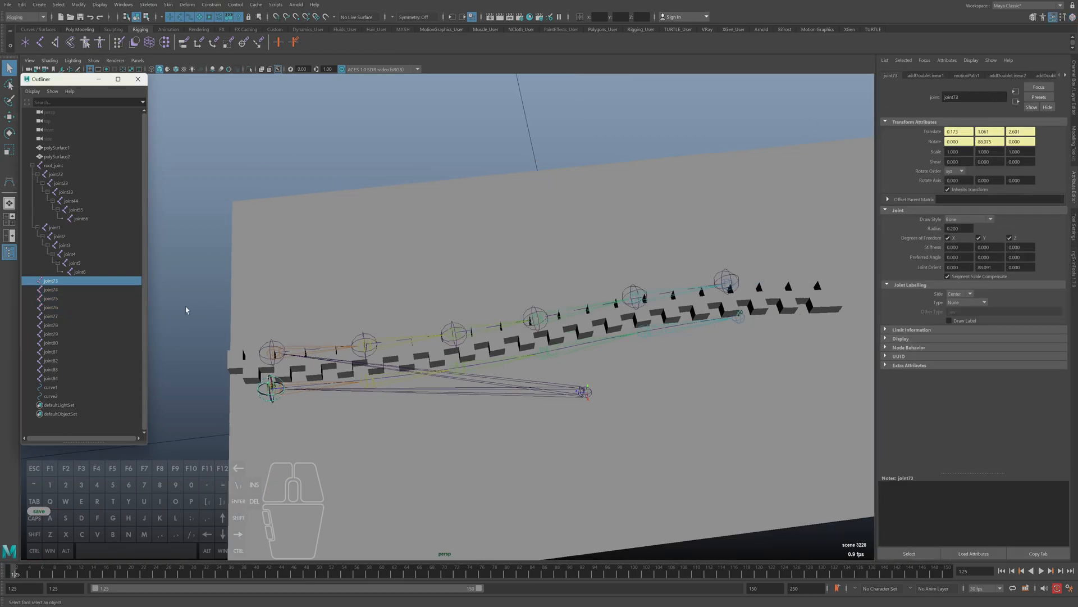
click(51, 396)
key(ctrl+a)
key(ctrl+a)
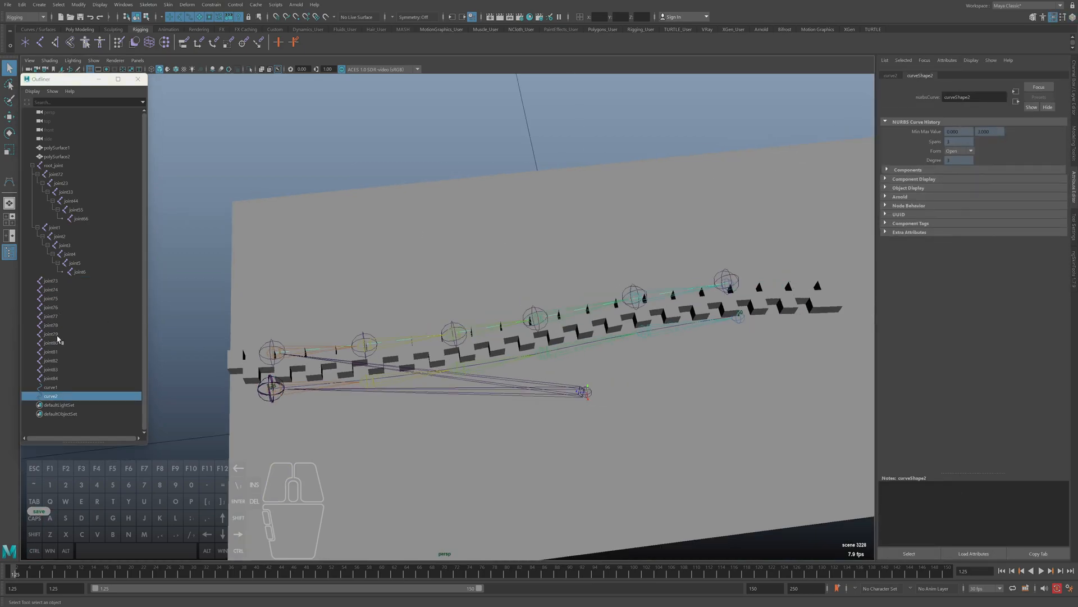
click(51, 282)
click(1065, 75)
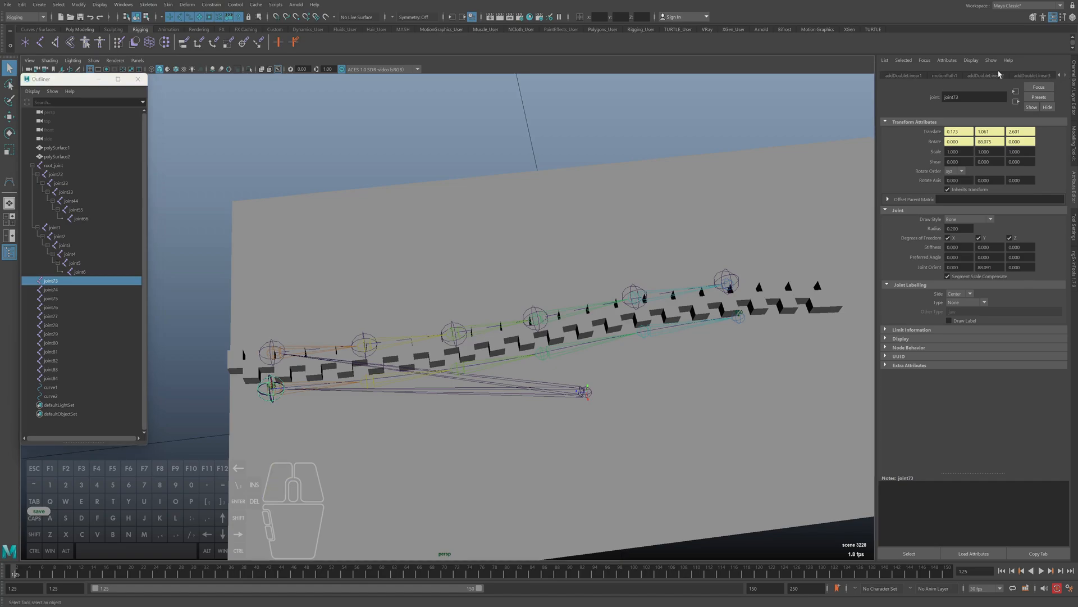
click(999, 75)
click(949, 75)
key(alt)
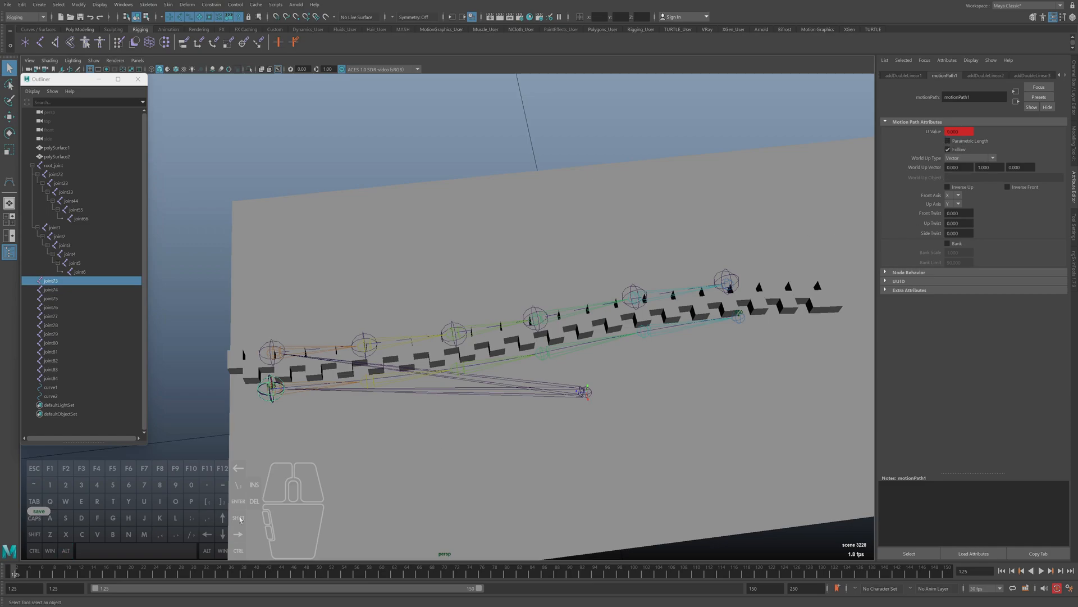
Scrub the timeline to examine joint73's U Value along curve1 with Parametric Length on and off, then return to the start frame
drag(31, 573, 442, 569)
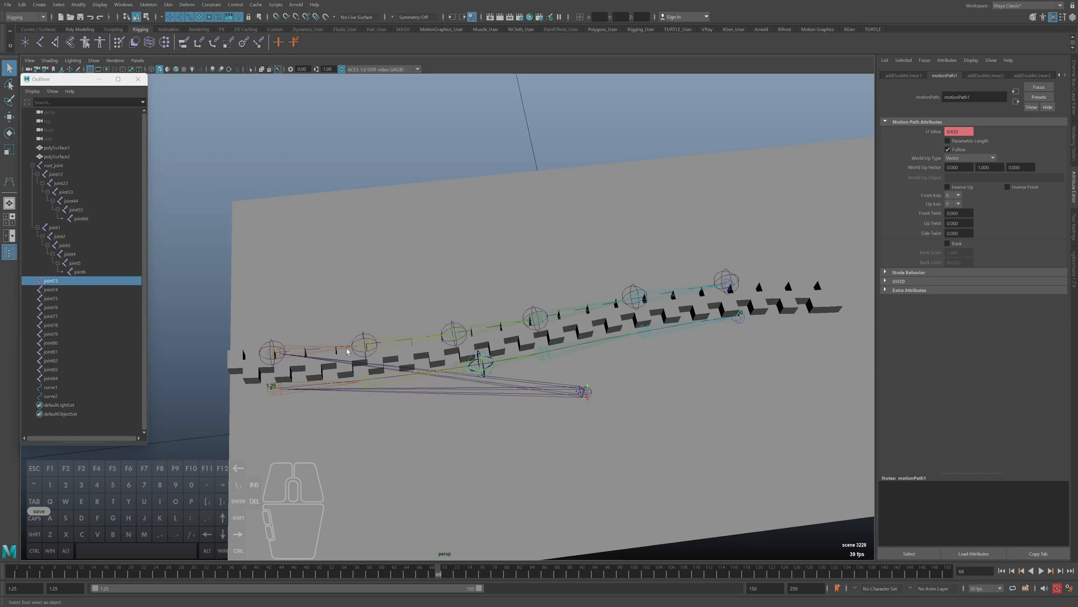
drag(442, 570, 564, 570)
click(960, 141)
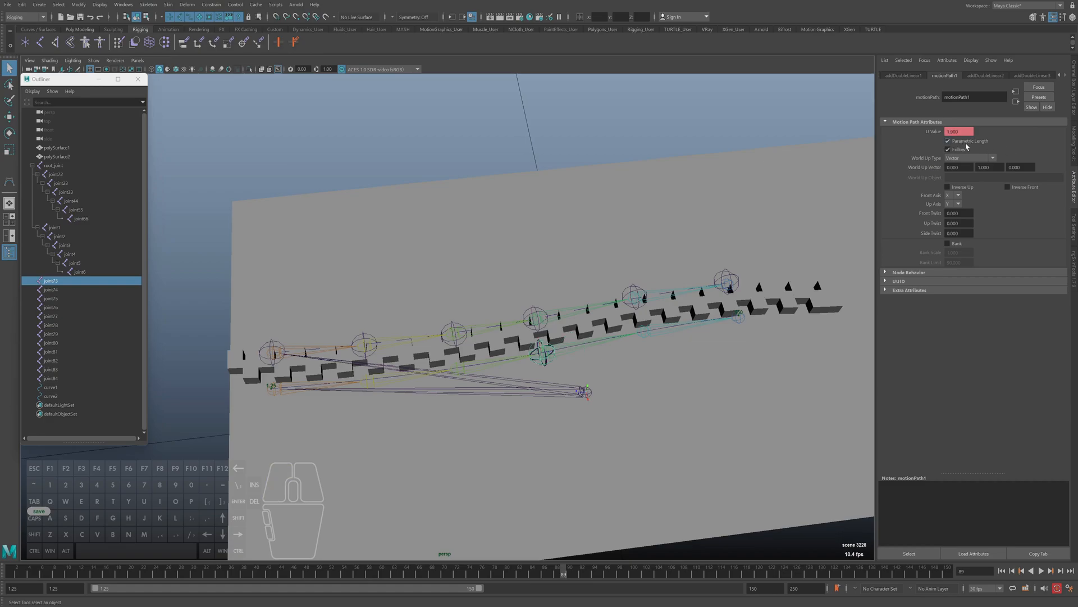
drag(570, 573, 842, 573)
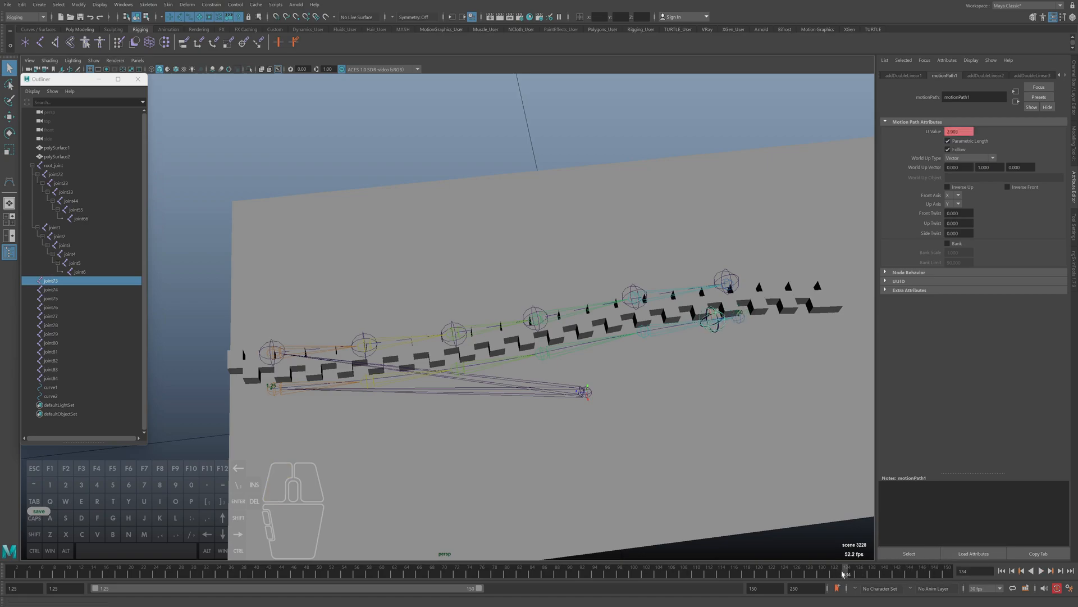
click(959, 142)
drag(848, 570, 1013, 564)
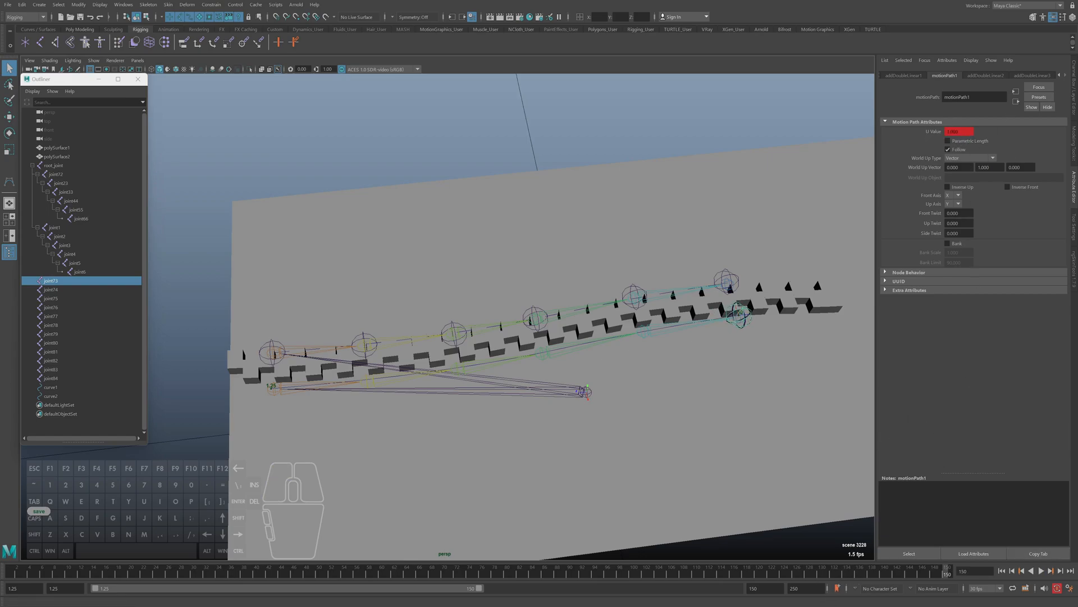
click(948, 149)
drag(947, 573, 14, 572)
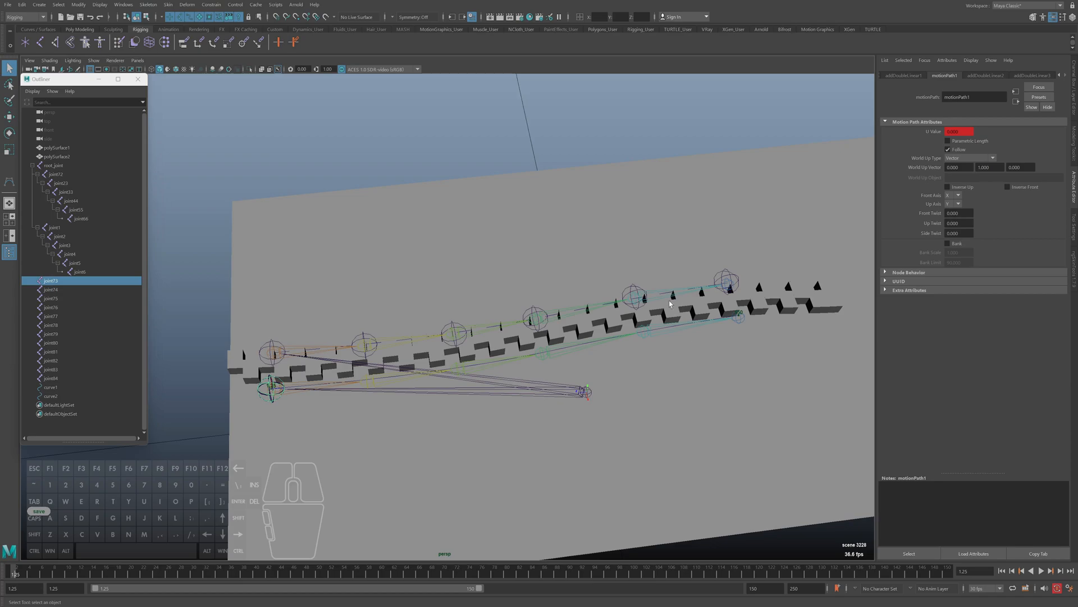
Break the connection on motionPath1's U Value and compare the motion path attributes of joint73 and joint74
right_click(960, 134)
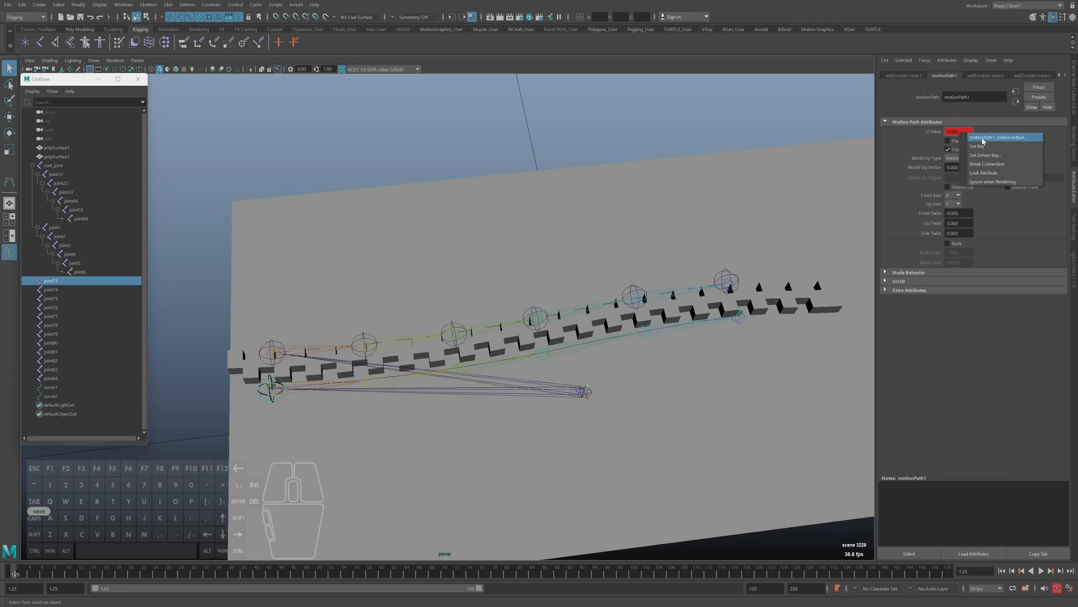
click(987, 163)
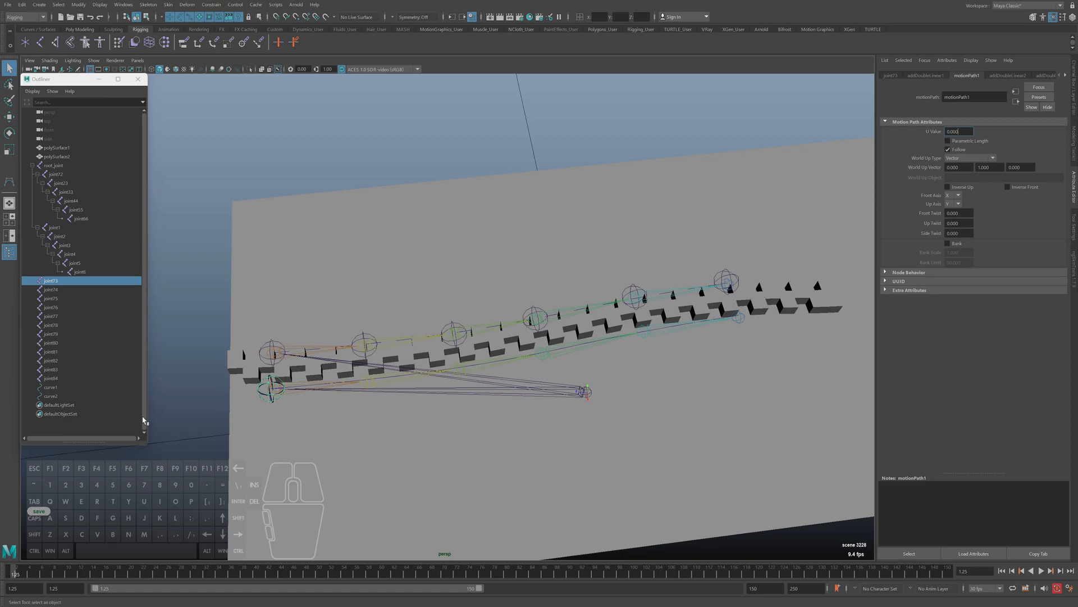
click(54, 289)
key(ctrl+a)
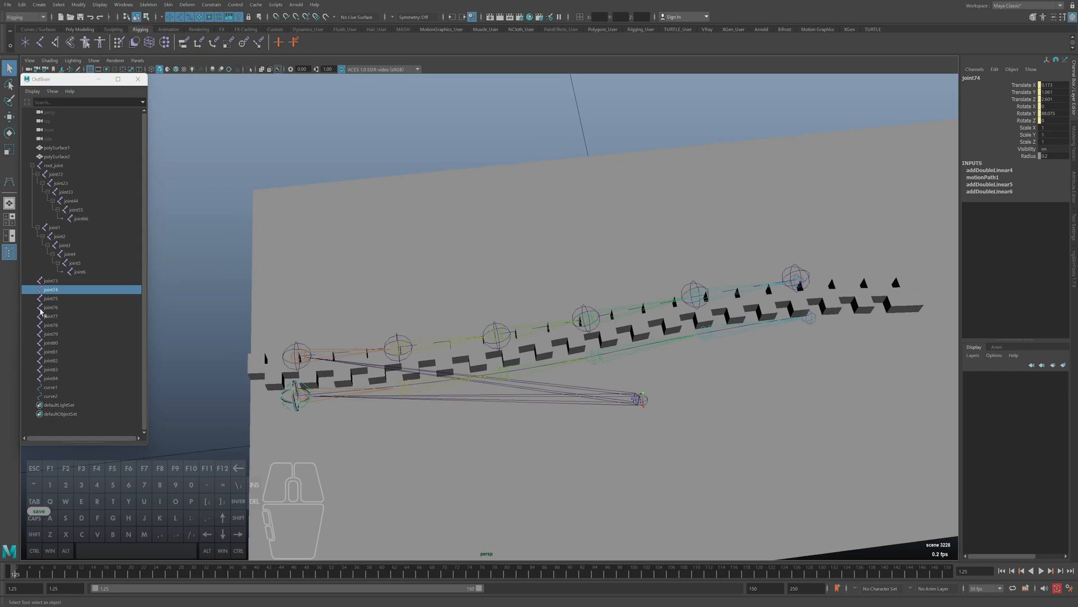
click(55, 283)
click(53, 288)
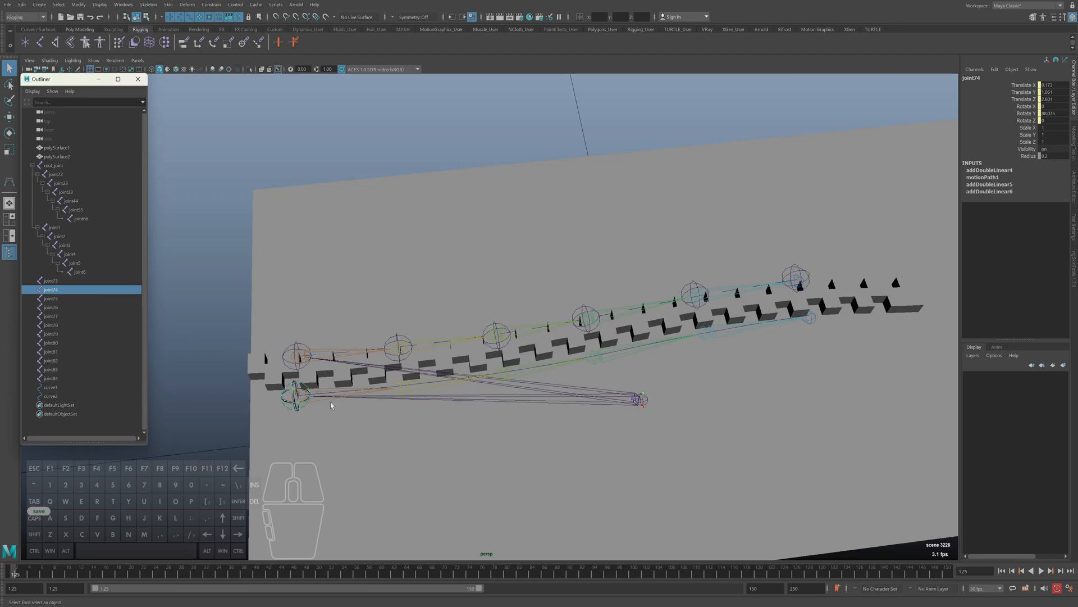
key(ctrl+a)
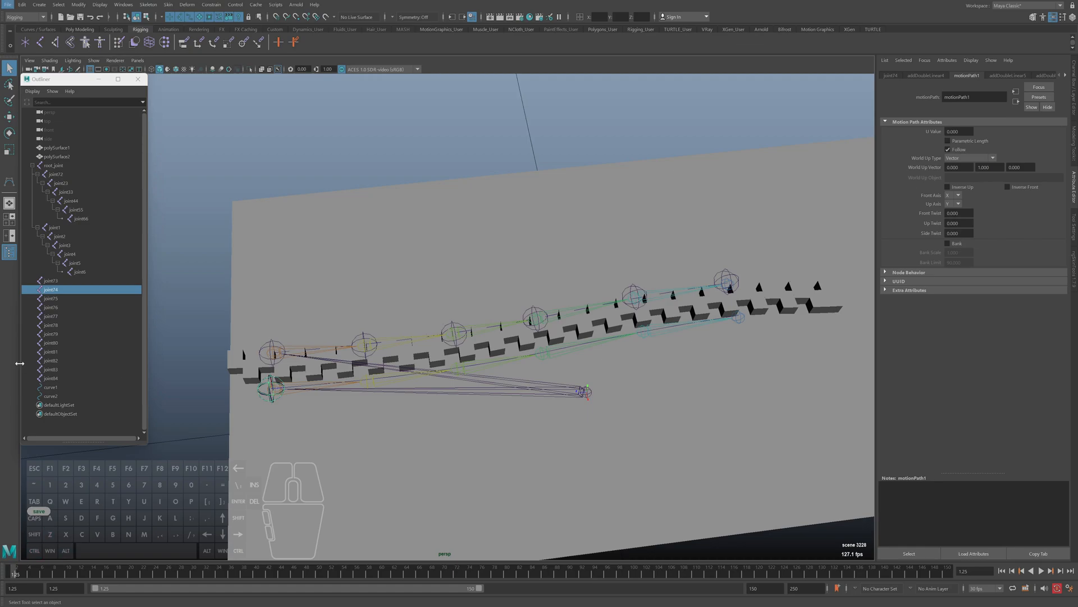
click(70, 279)
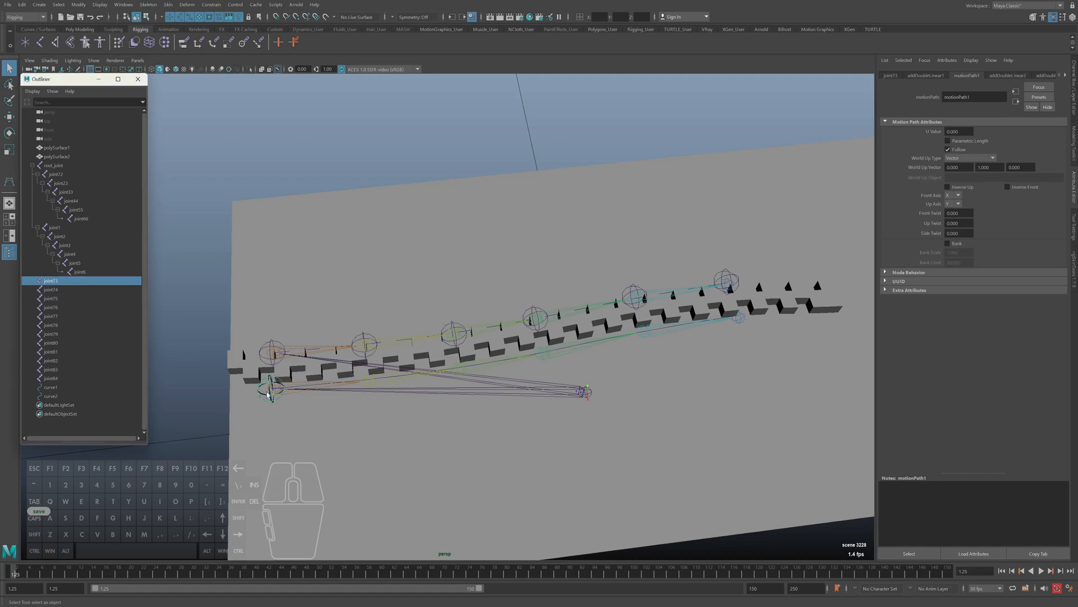
click(57, 290)
Try spacing the joints along the curve with a motionPath1 U Value of 0.2 for joint74 and 0.4 for joint75
mouse_move(960, 132)
ctrl+middle_down()
mouse_move(985, 132)
mouse_move(965, 132)
ctrl+middle_up()
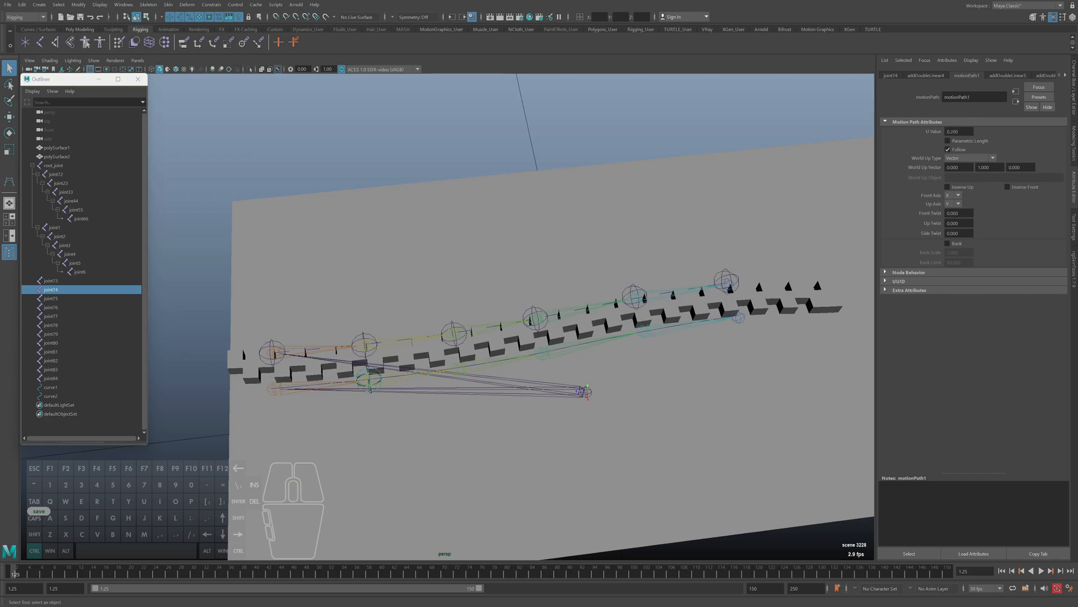
click(964, 141)
click(967, 133)
ctrl+middle_drag(962, 132, 1018, 131)
click(967, 143)
click(56, 298)
ctrl+middle_drag(959, 157, 965, 158)
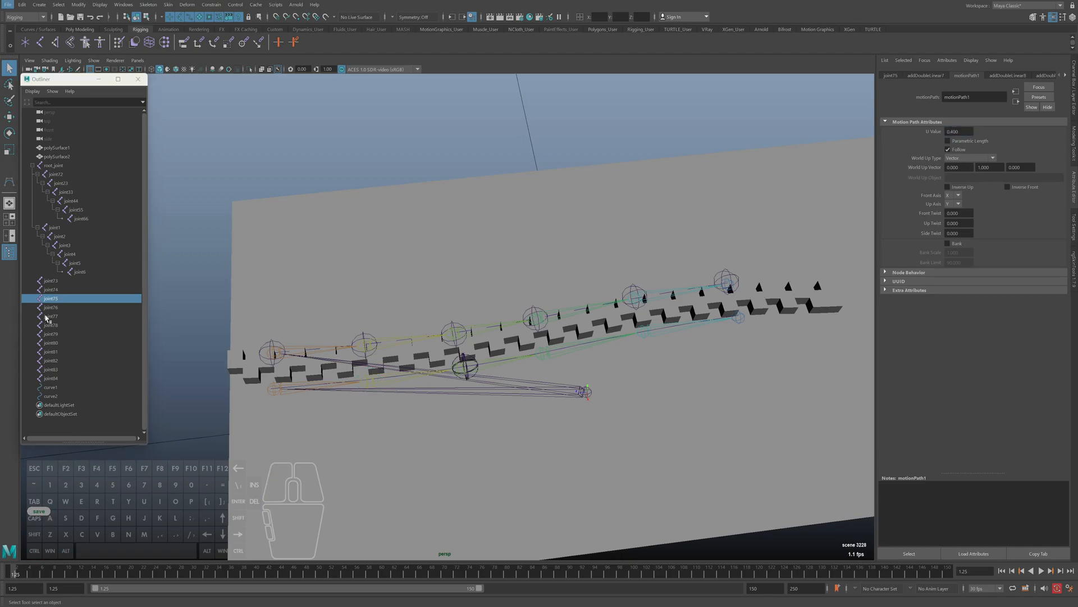
Try a motionPath1 U Value of 0.6 for joint76, then undo it
click(70, 308)
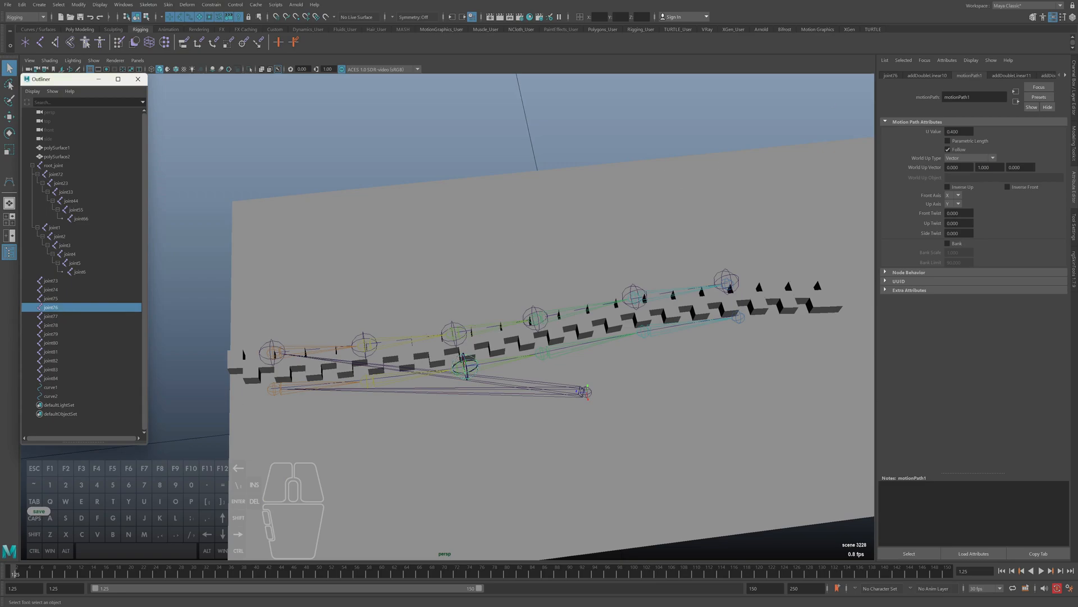
click(959, 131)
key(ctrl+a)
text(.6)
key(Return)
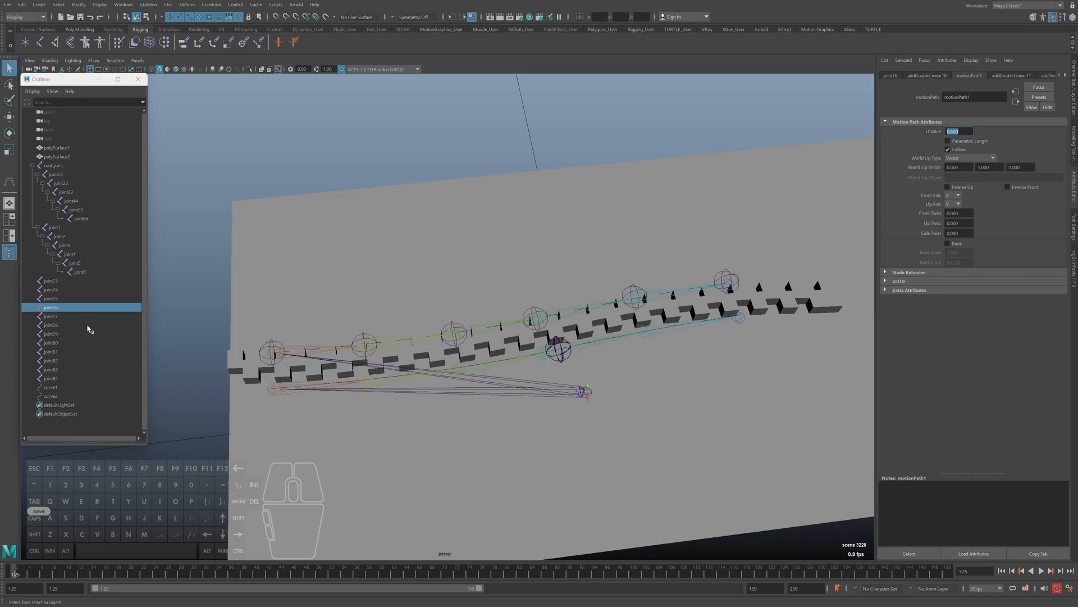
key(ctrl+z)
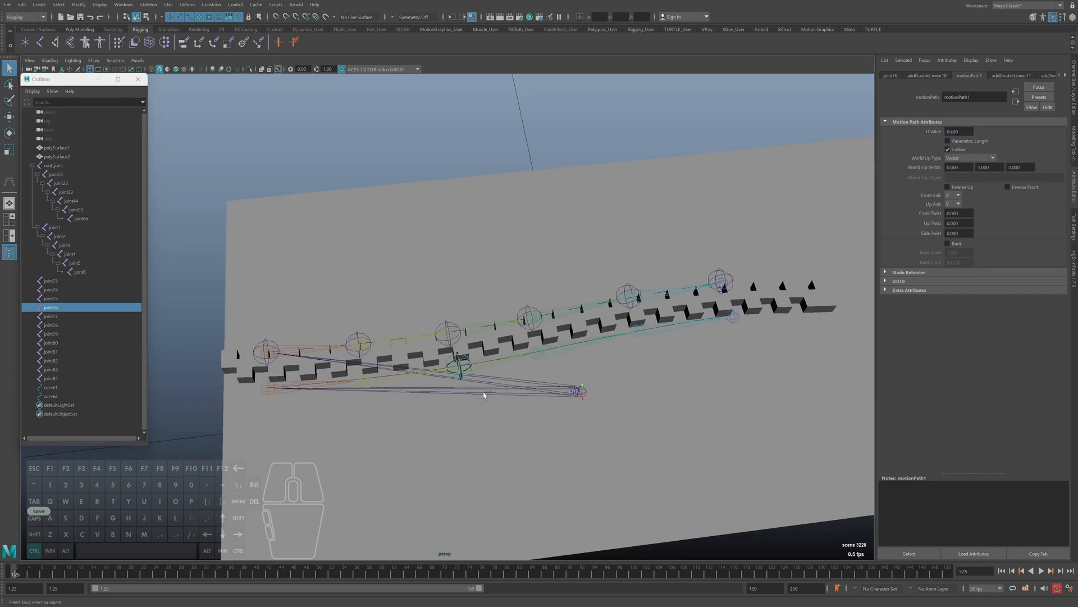
Check which motion path node drives joint75, joint73 and joint74
click(58, 298)
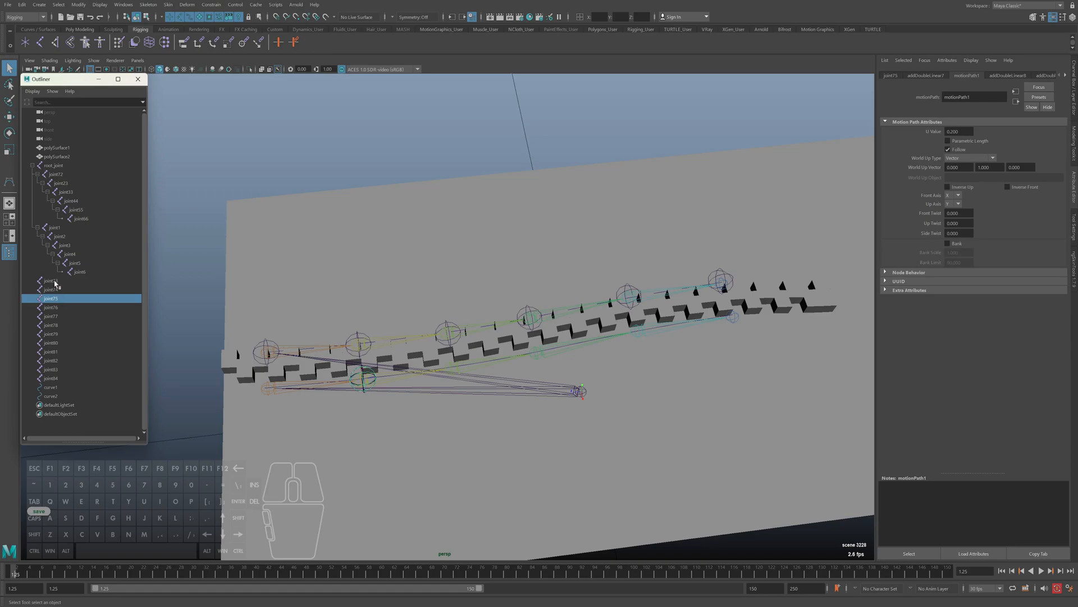
click(55, 283)
click(925, 76)
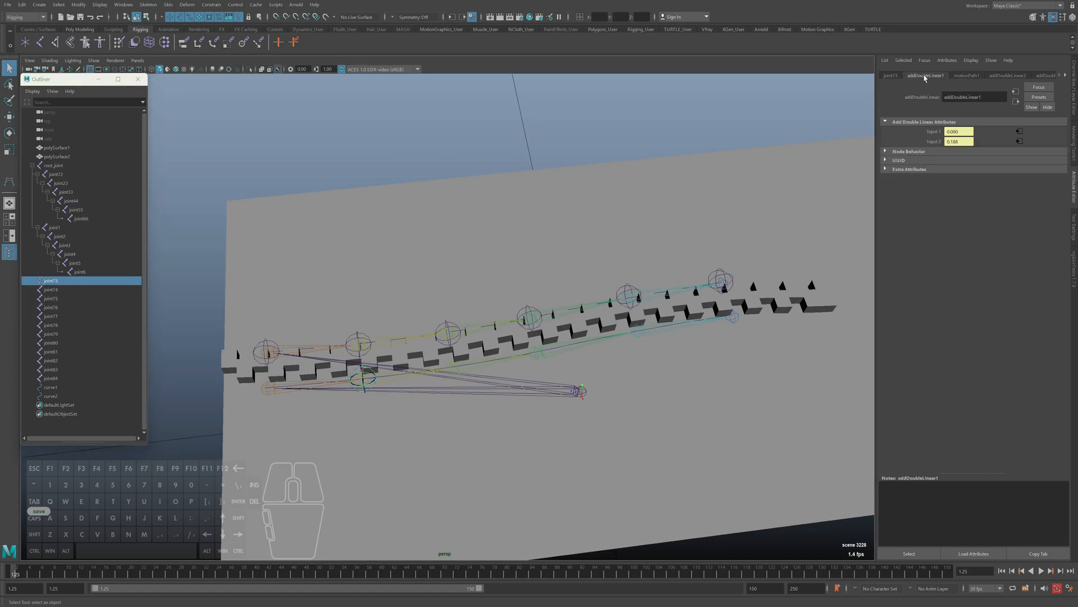
click(969, 76)
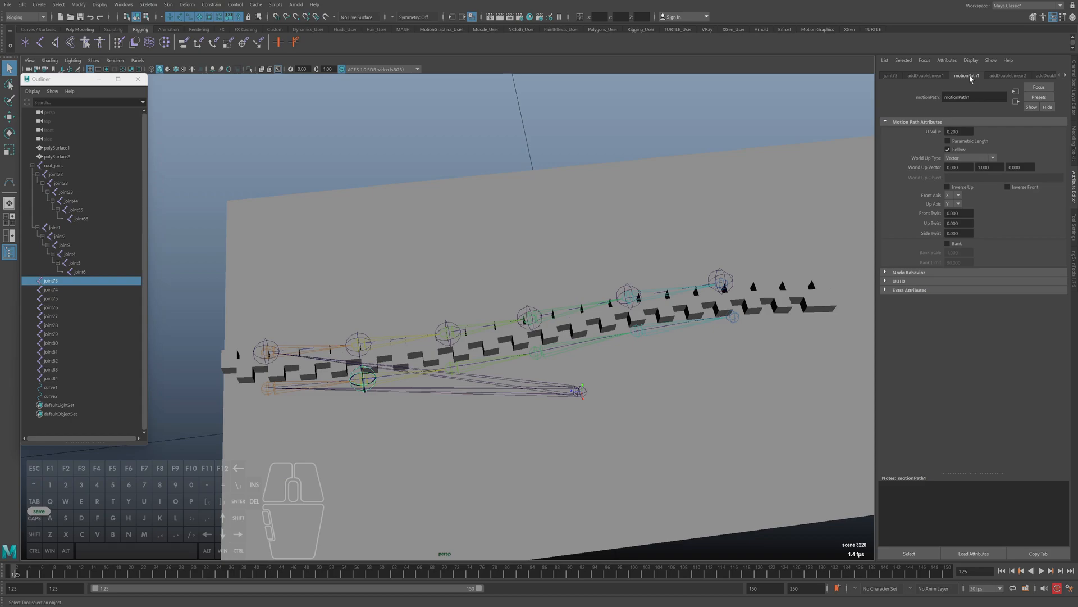
key(alt)
click(51, 289)
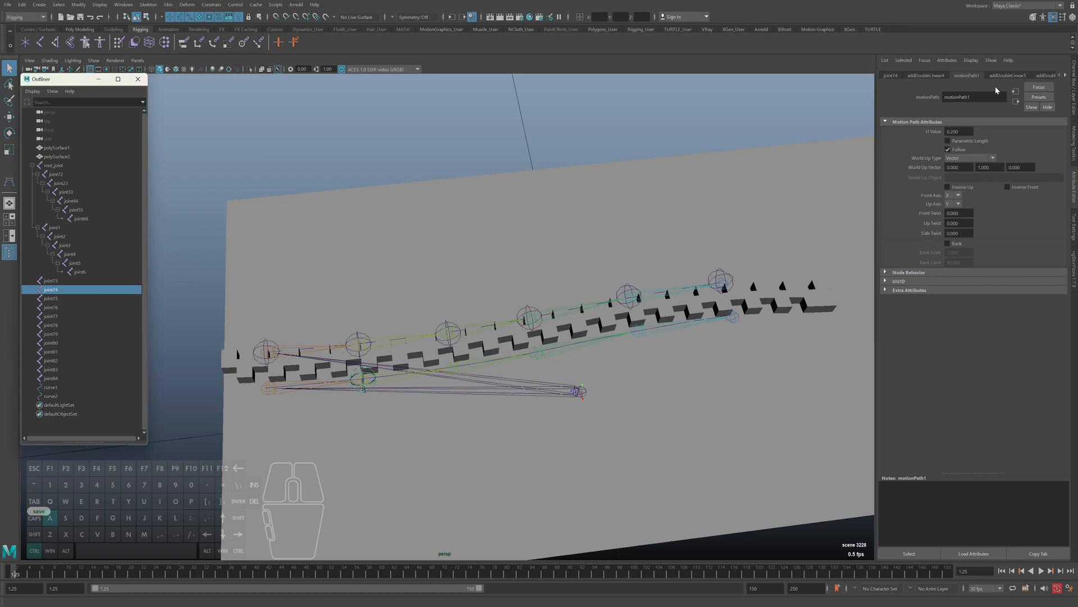
key(ctrl+a)
click(989, 178)
key(ctrl+a)
Try a motionPath1 U Value of 0.5 with joint74 selected, then set it to 0
mouse_move(959, 131)
ctrl+middle_down()
mouse_move(987, 131)
mouse_move(975, 132)
ctrl+middle_up()
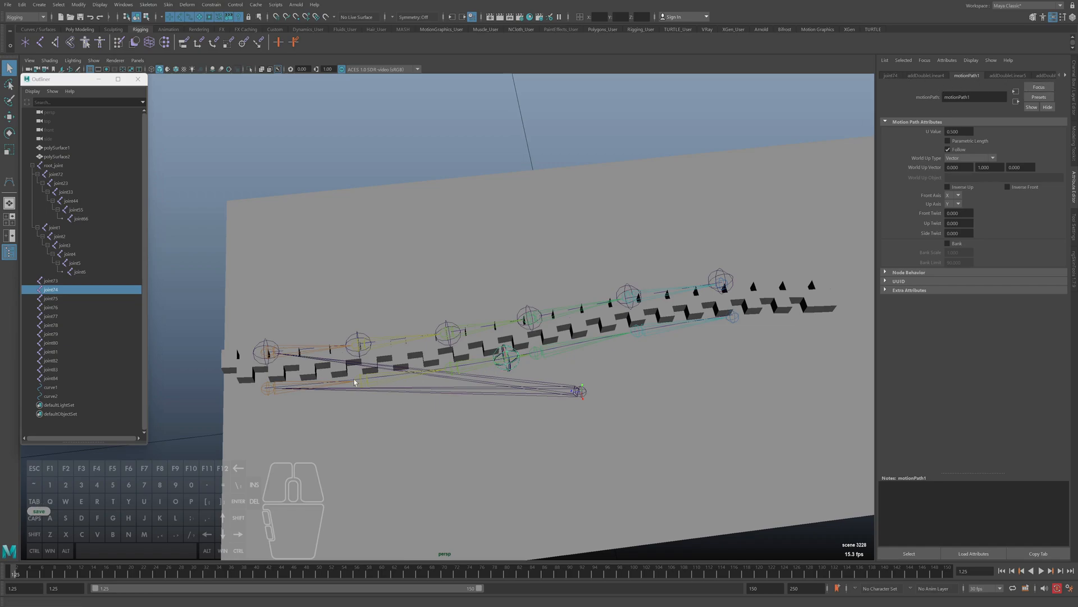
click(958, 132)
key(ctrl+a)
text(0)
key(Return)
Undo the U Value edits and the shared motion path attachment of joint73 through joint78 to curve1
click(50, 299)
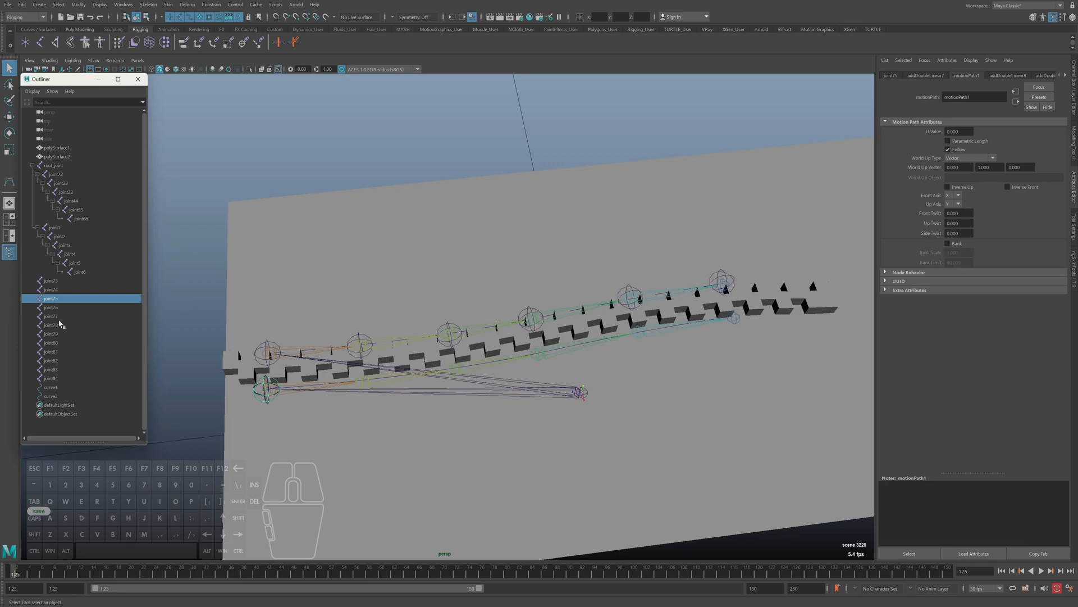
key(ctrl+a)
key(ctrl+a)
key(ctrl+z)
key(ctrl+z)
key(ctrl+z)
key(ctrl+z)
key(ctrl+z)
key(ctrl+z)
key(ctrl+z)
key(ctrl+z)
key(ctrl+z)
key(ctrl+z)
key(ctrl+z)
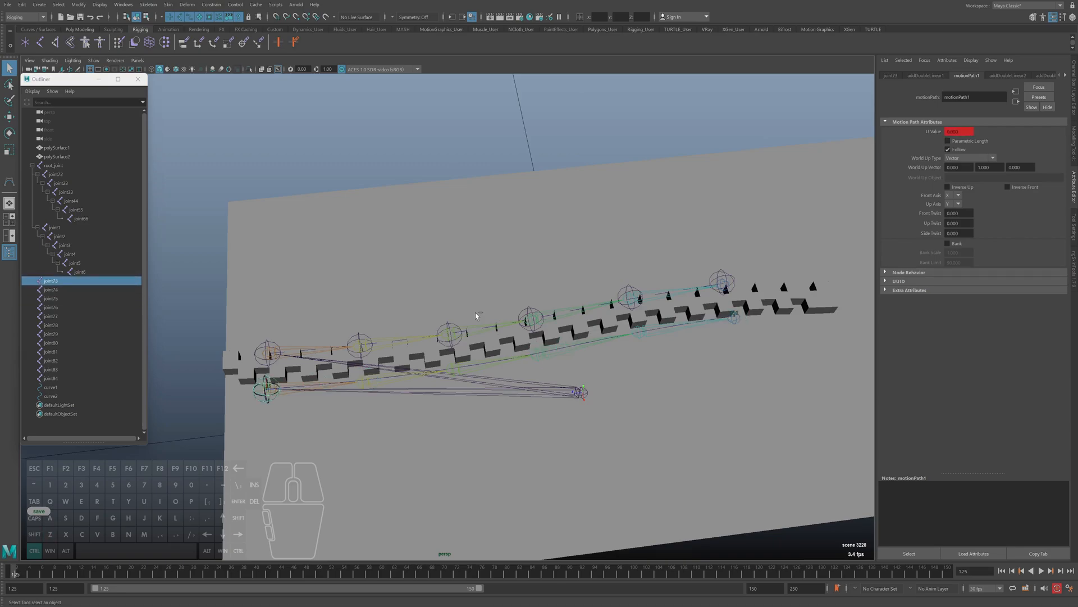
alt+middle_drag(525, 389, 522, 394)
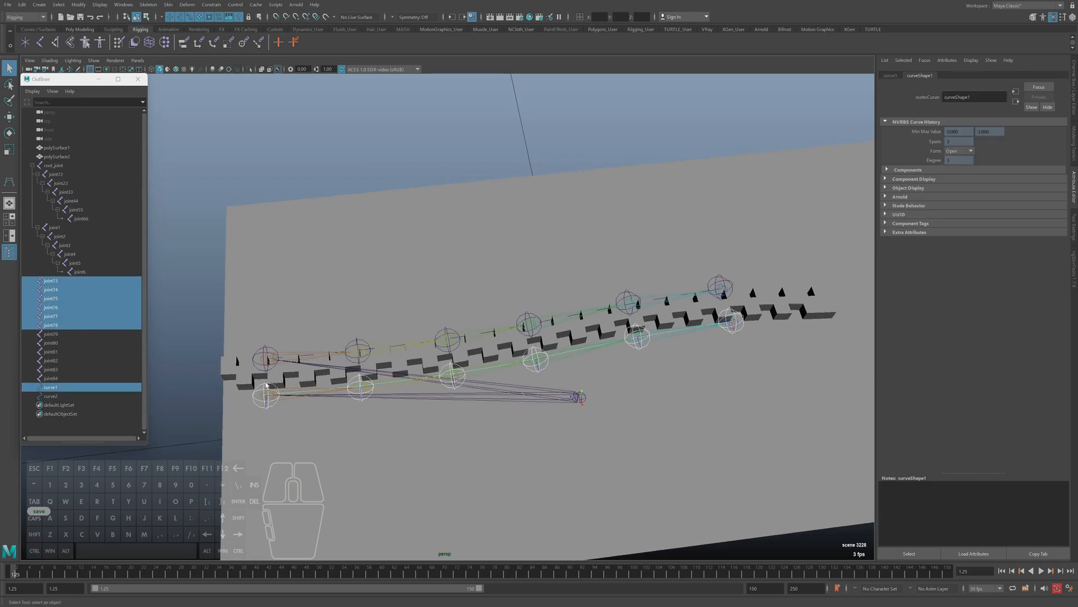
Detach the Motion Paths constraint commands as a floating list beside the Outliner
click(208, 6)
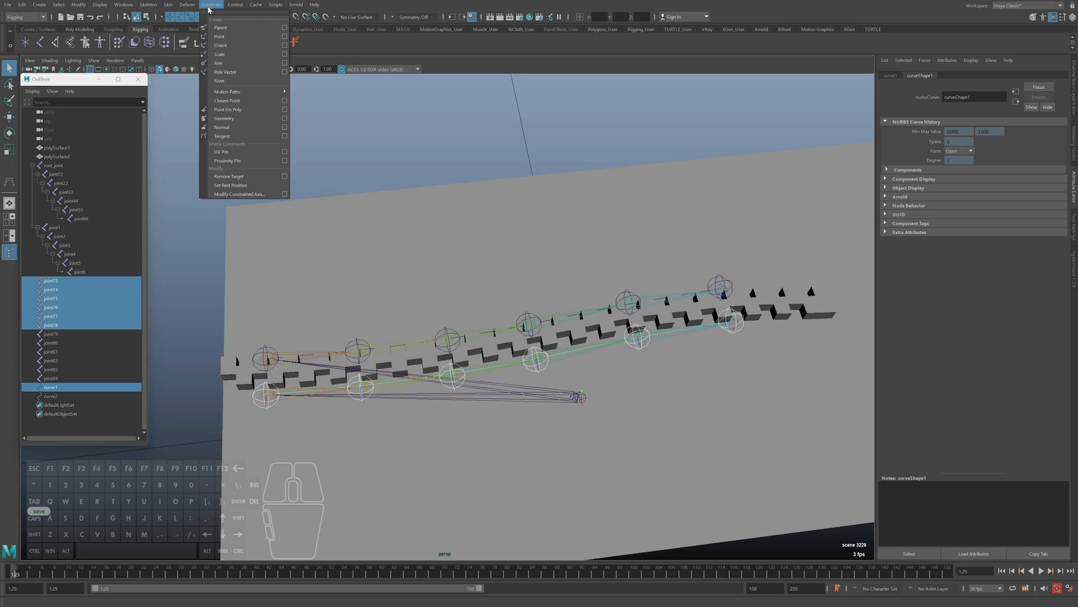
mouse_move(236, 91)
click(337, 86)
drag(337, 81, 197, 88)
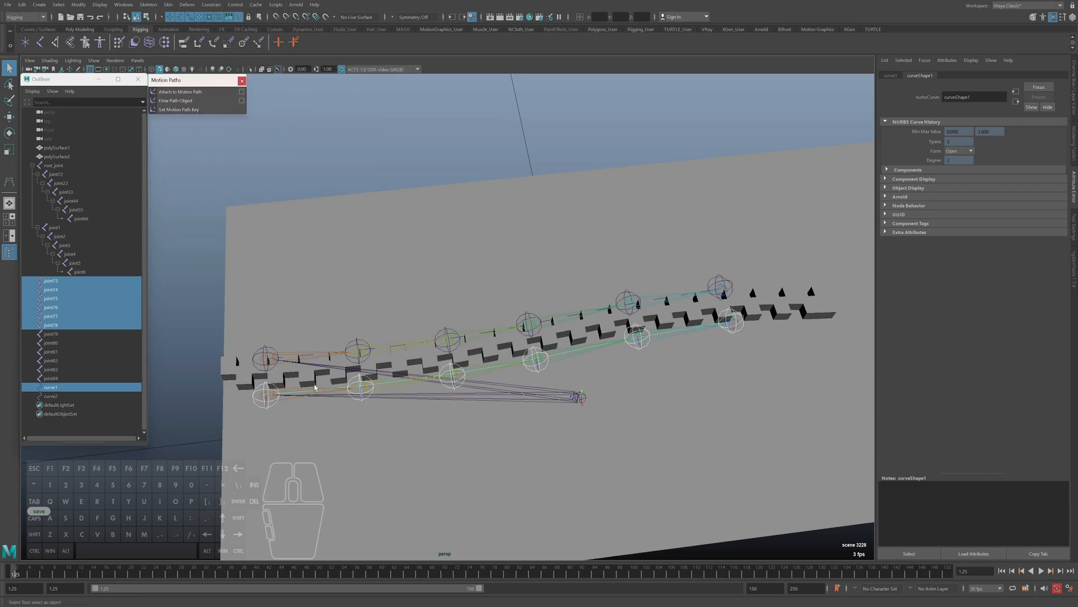
Attach joint73 alone to curve1 with its own motion path
click(268, 395)
shift+click(379, 384)
key(ctrl+z)
alt+middle_drag(403, 375, 396, 371)
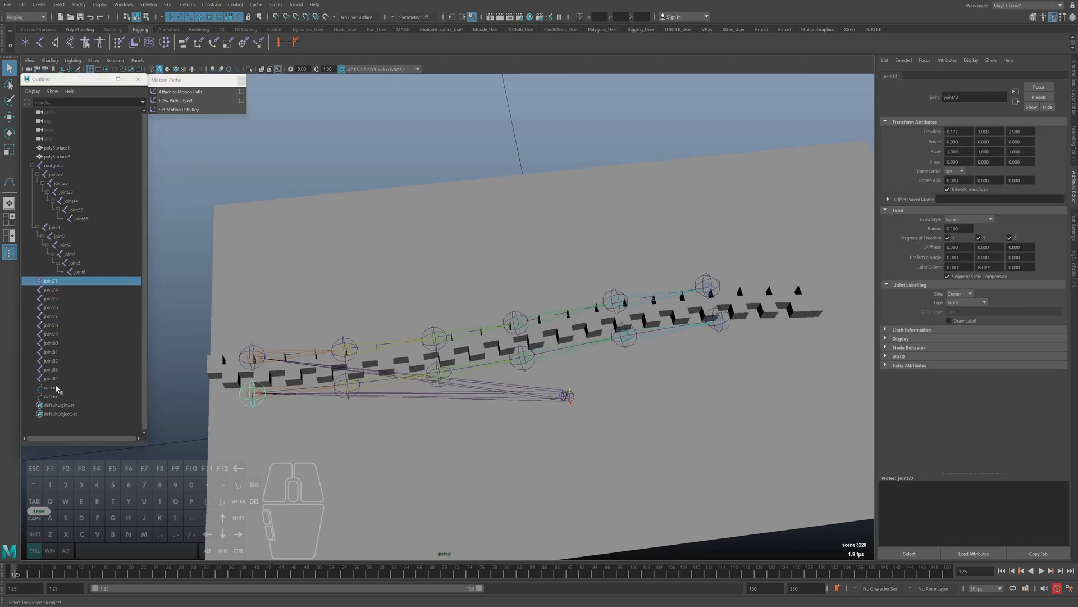
ctrl+click(55, 388)
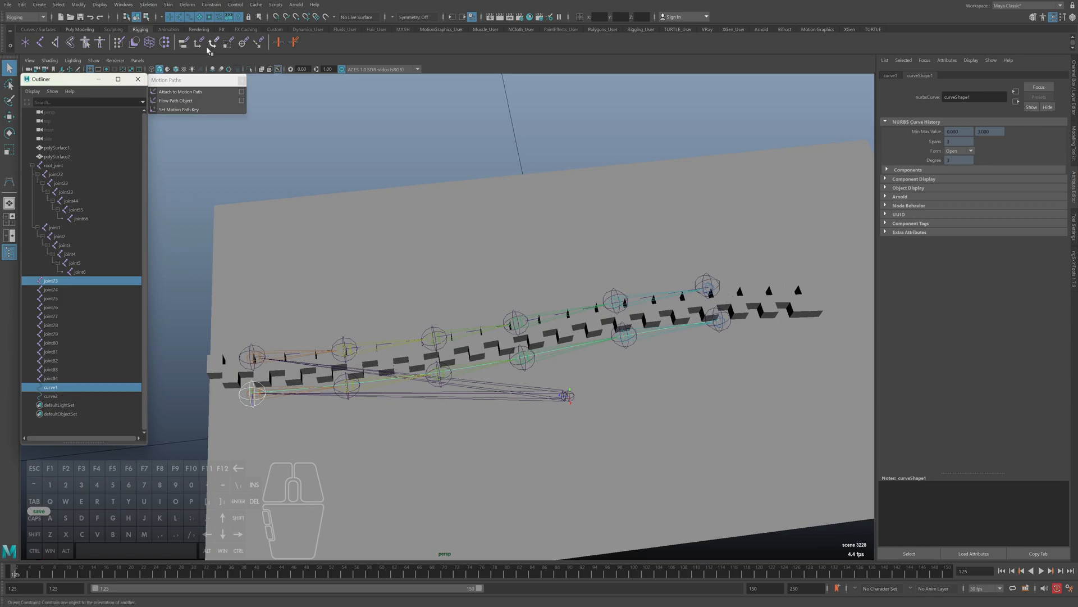
click(180, 92)
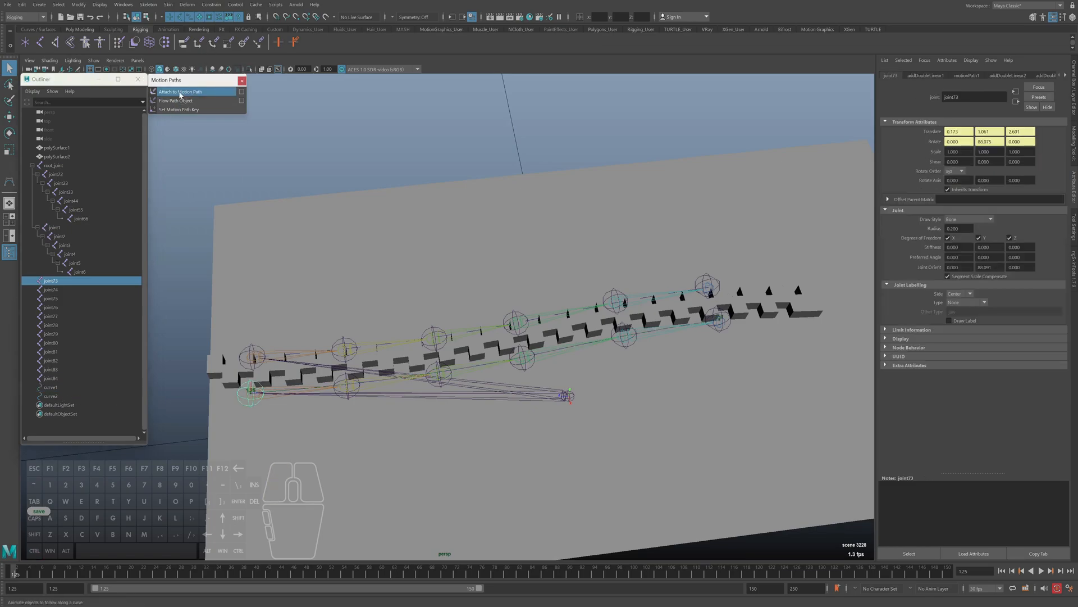
Attach joint74 to curve1 with a separate motion path
click(56, 290)
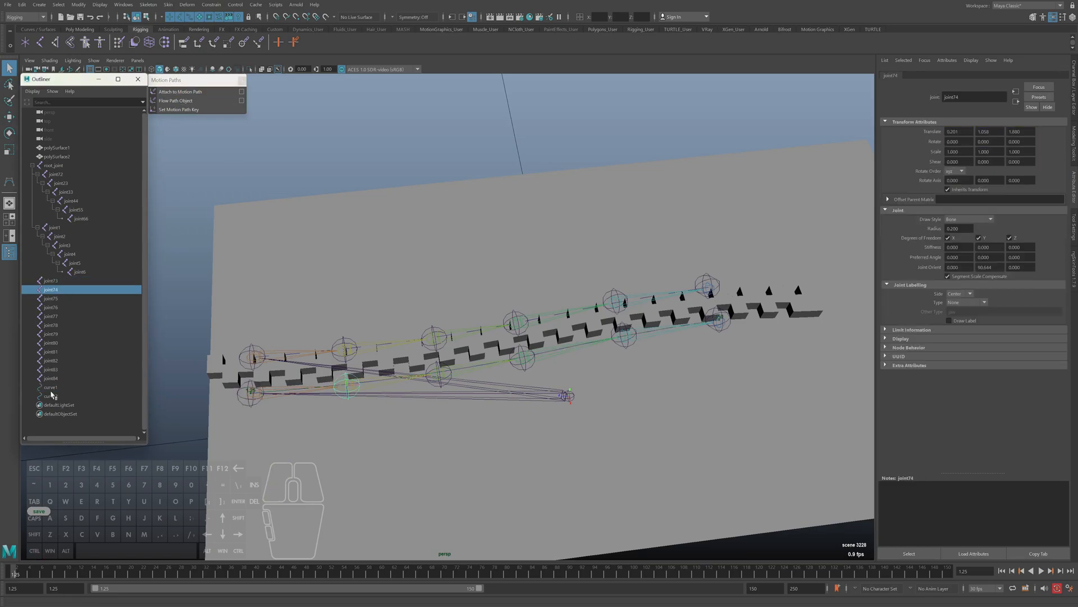
ctrl+click(52, 396)
ctrl+click(55, 394)
ctrl+click(56, 387)
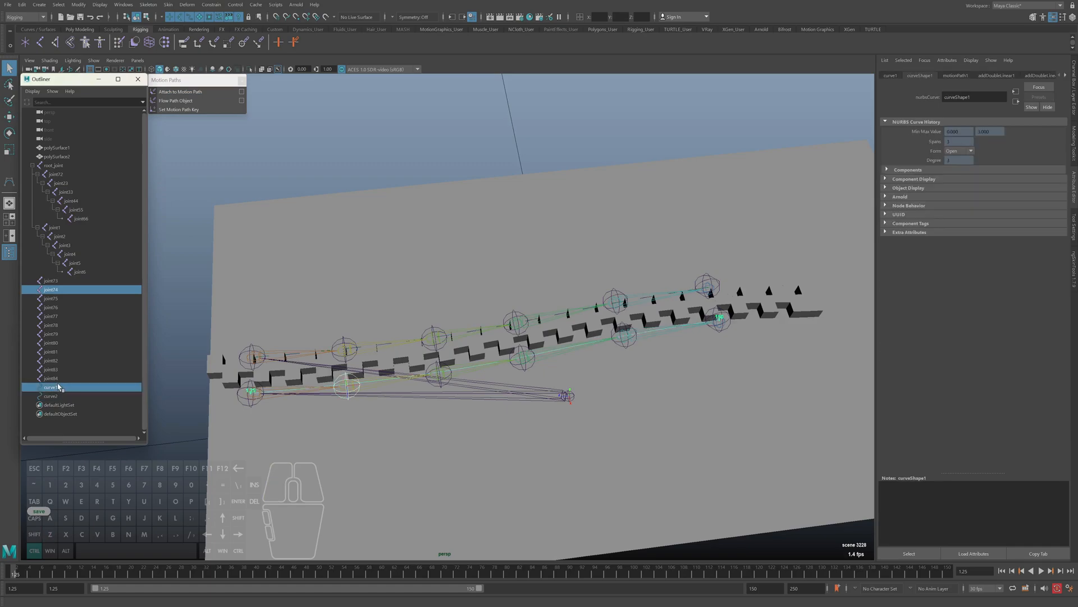
click(178, 92)
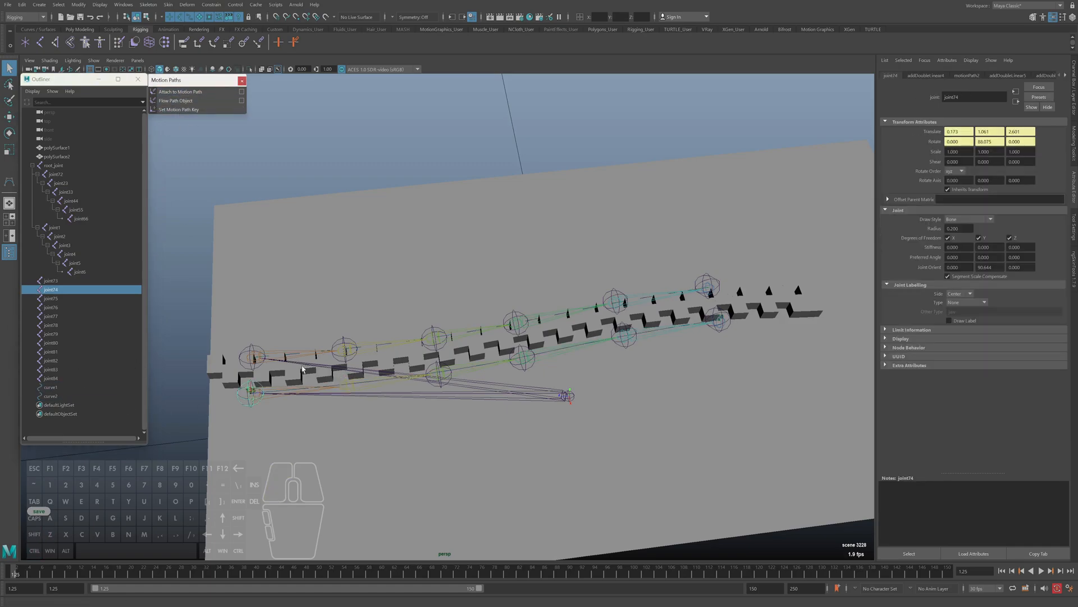
Attach joint75 to curve1 with a separate motion path, repeating the last command
click(55, 297)
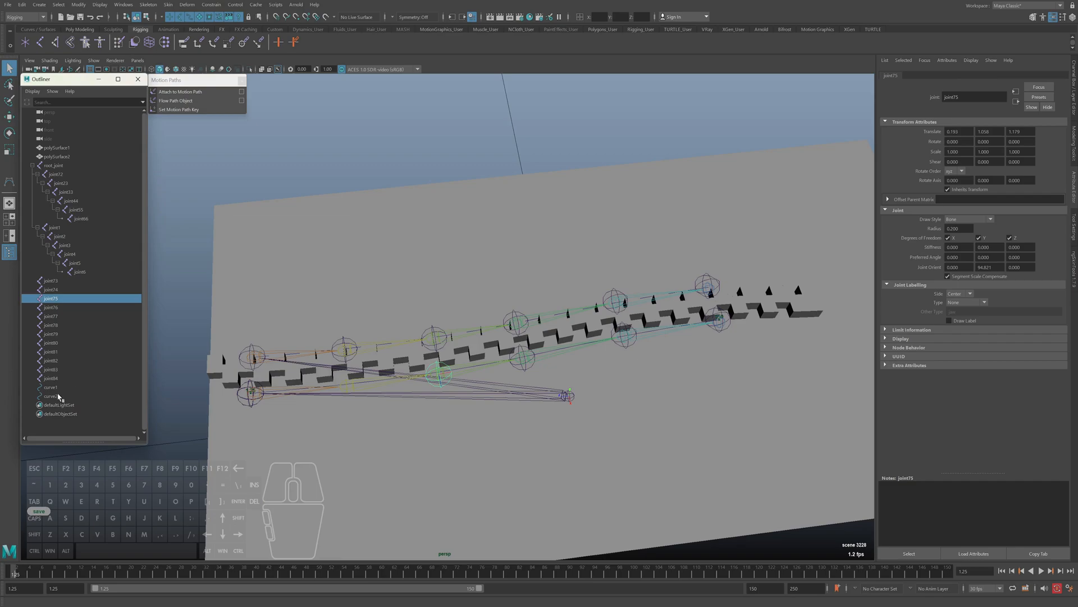
ctrl+click(57, 396)
ctrl+click(103, 398)
ctrl+click(63, 388)
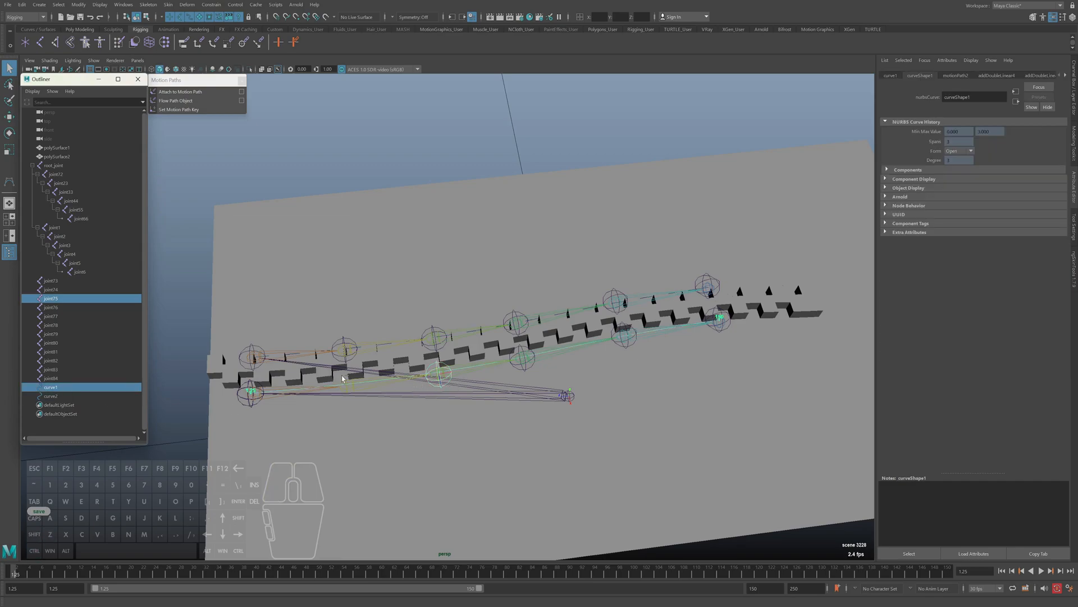
key(g)
Attach joint76 to curve1 with a separate motion path, repeating the last command
click(52, 309)
ctrl+click(54, 398)
key(z)
ctrl+click(50, 387)
key(g)
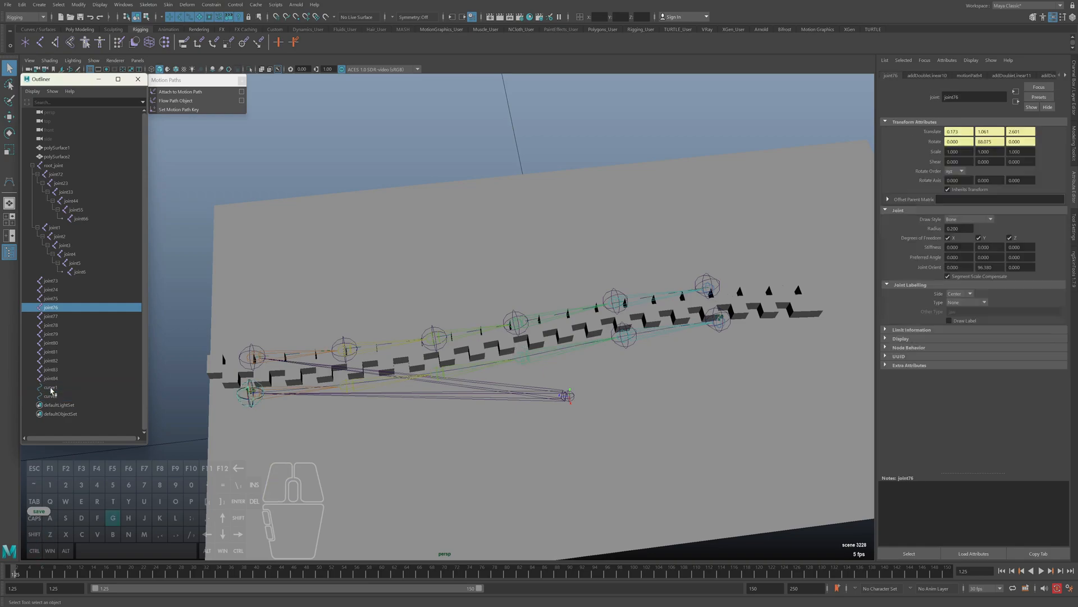
Attach joint77 and joint78 to curve1 one at a time, each with its own motion path
click(53, 317)
ctrl+click(55, 387)
key(ctrl+z)
ctrl+click(54, 387)
key(g)
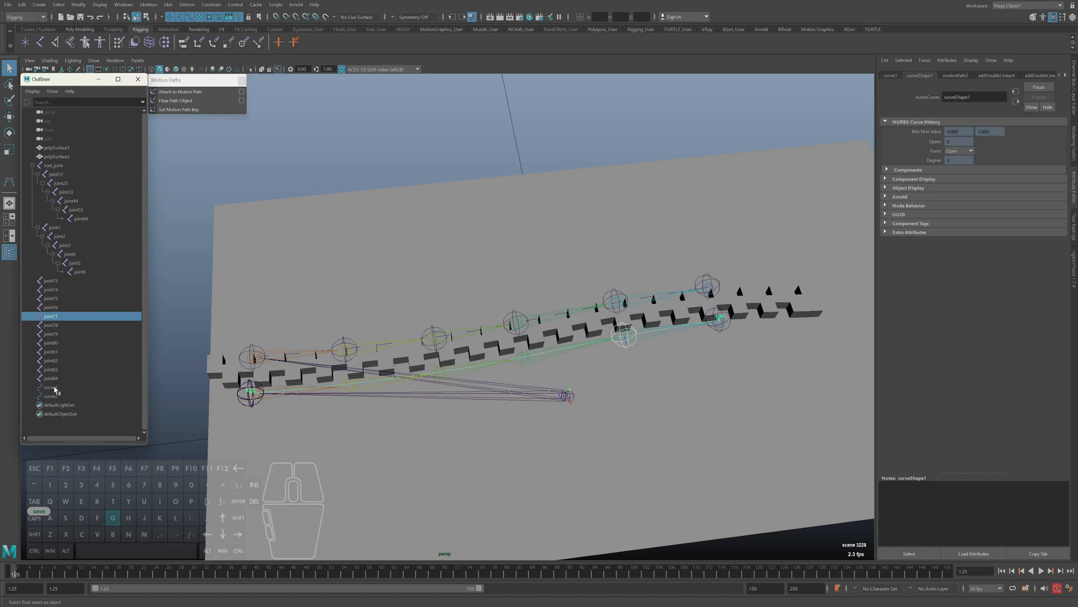
click(56, 325)
ctrl+click(57, 387)
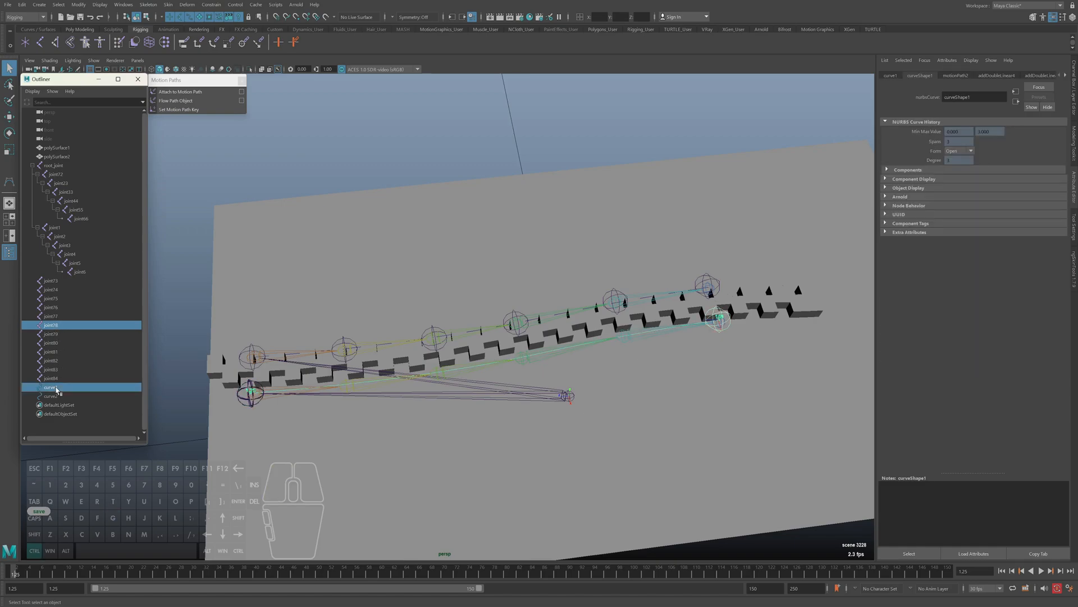
key(g)
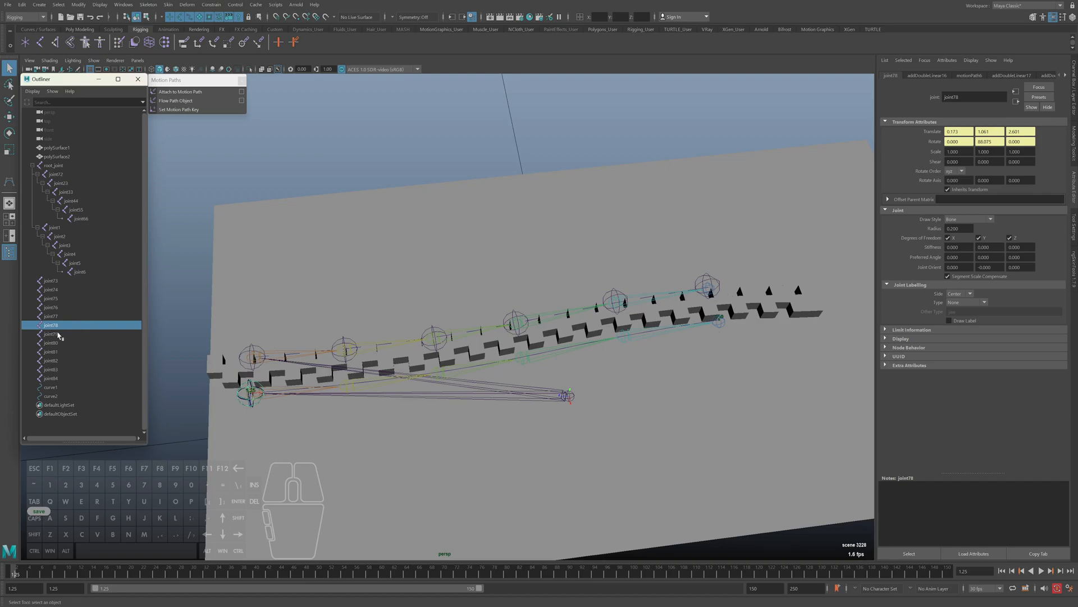
Check which motion path node drives each of joint73, joint74, joint75 and joint76
click(58, 281)
key(ctrl+a)
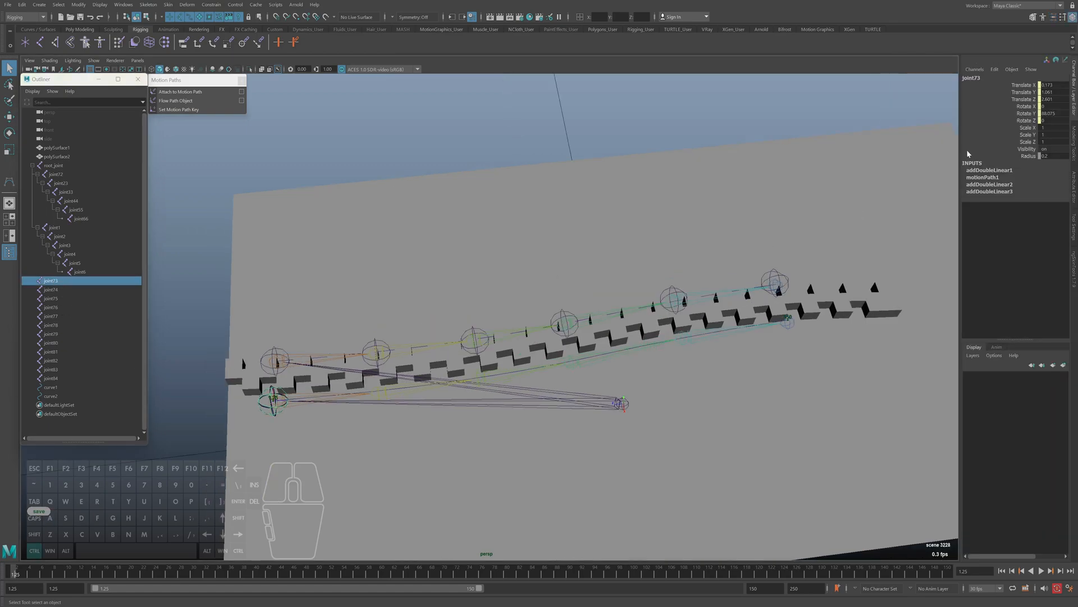
click(57, 290)
click(58, 299)
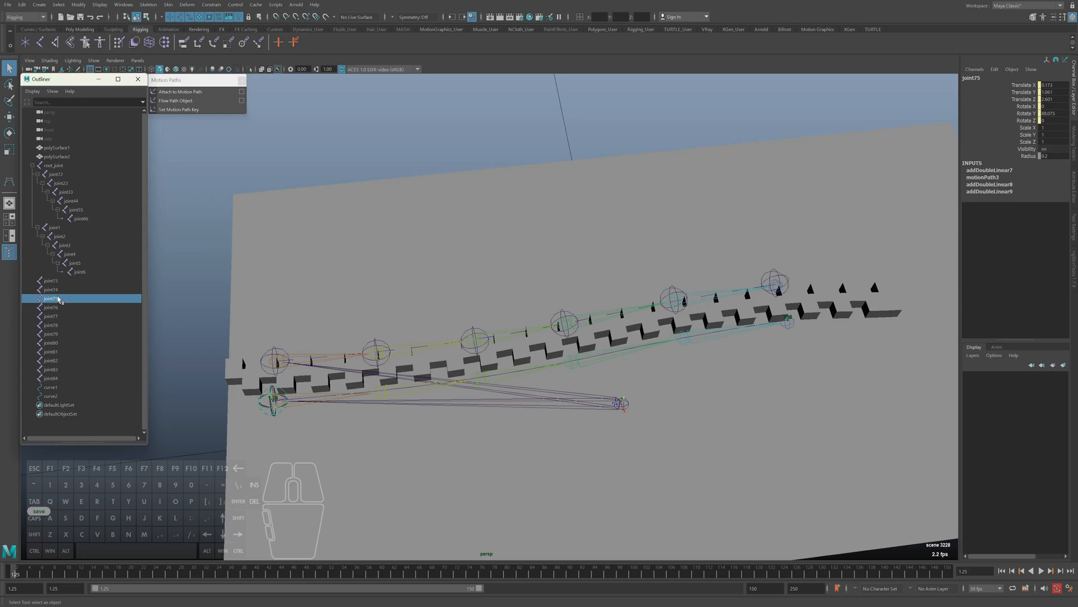
click(55, 282)
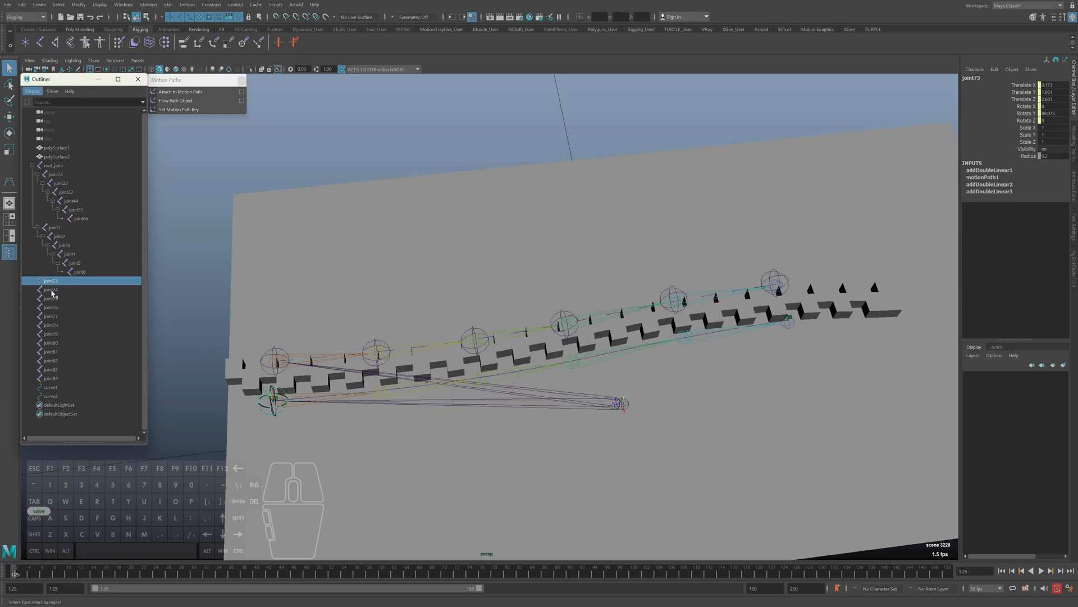
click(53, 290)
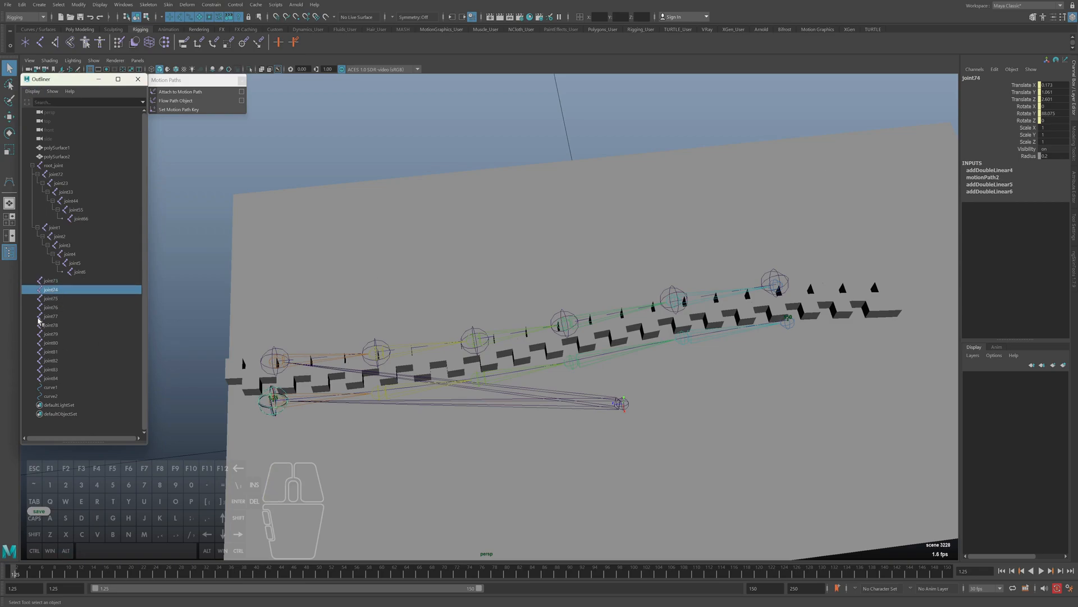
click(51, 300)
click(54, 308)
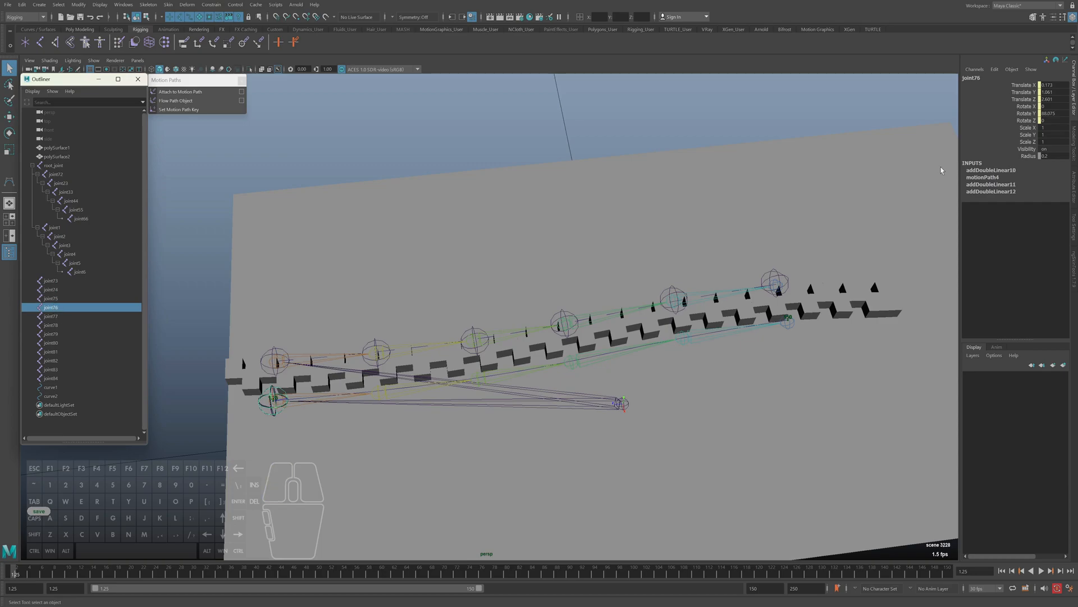
click(53, 281)
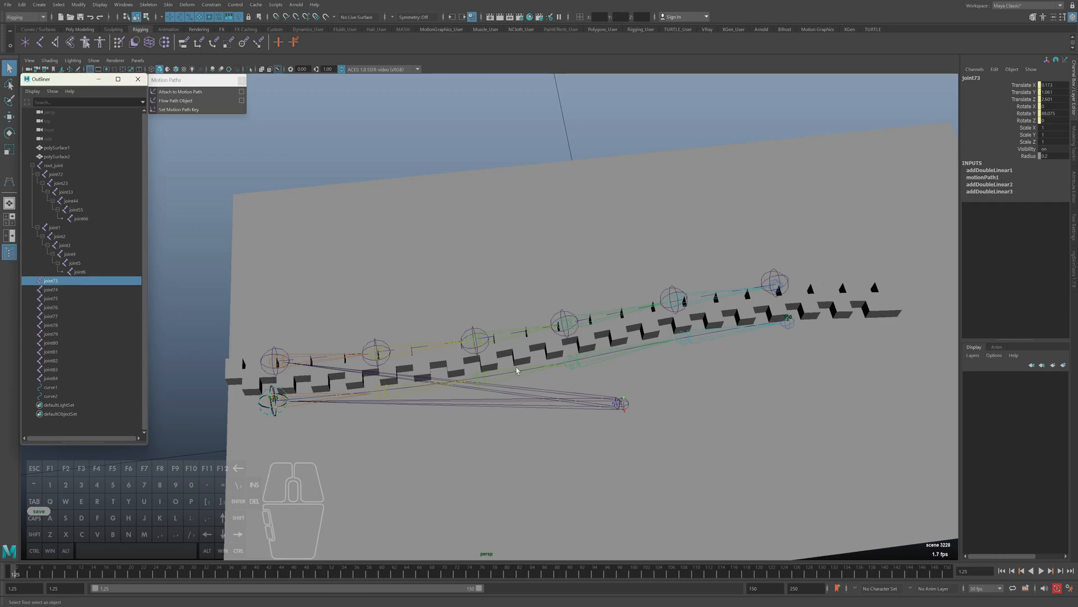
Break the U Value connection on joint73's motionPath1 node
key(ctrl+a)
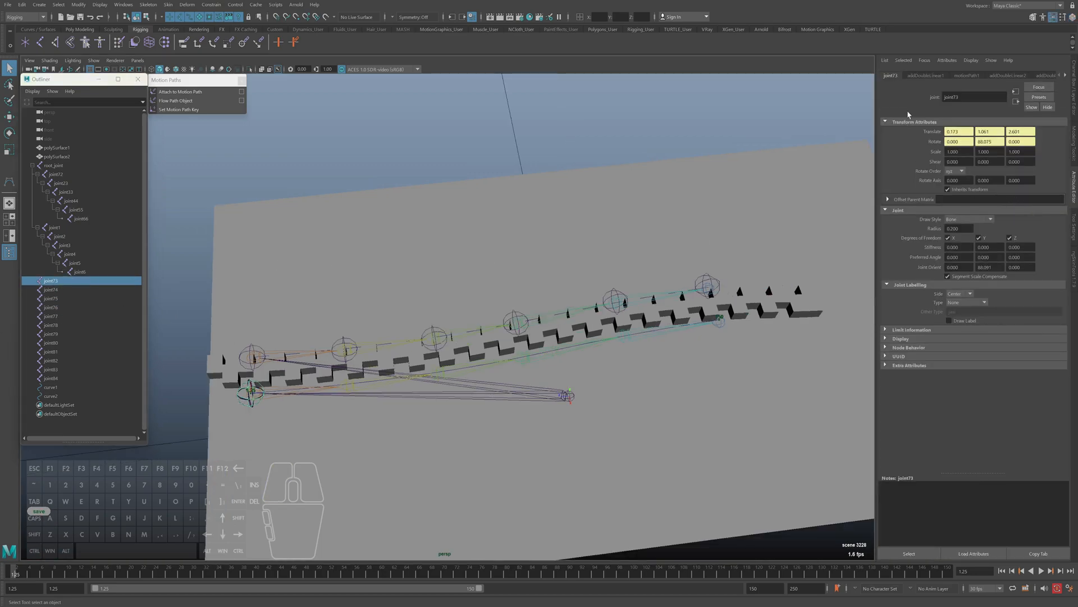
click(966, 75)
right_click(959, 132)
click(980, 150)
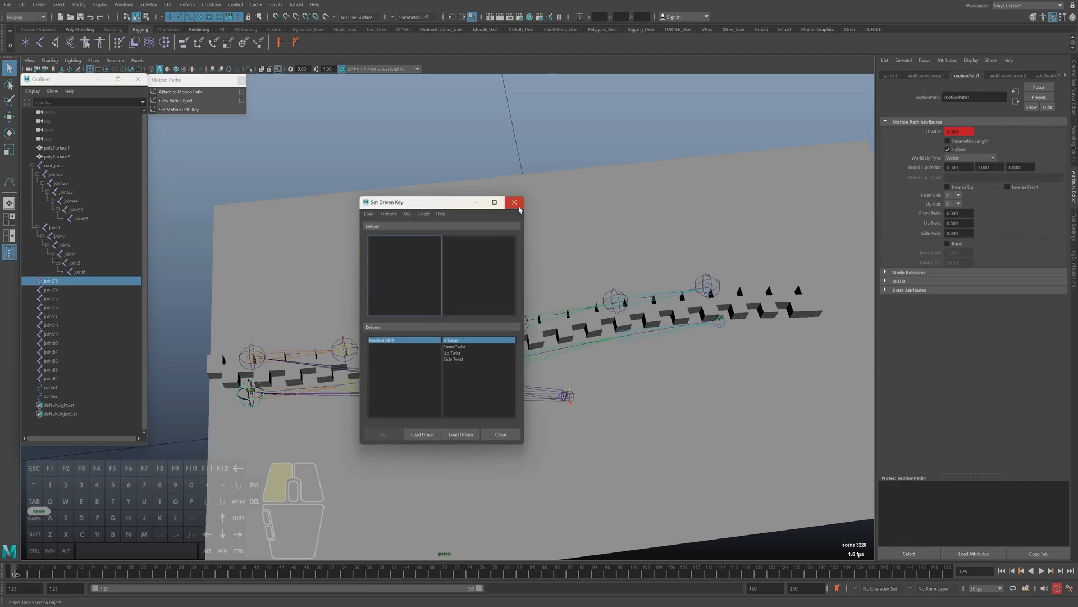
click(518, 206)
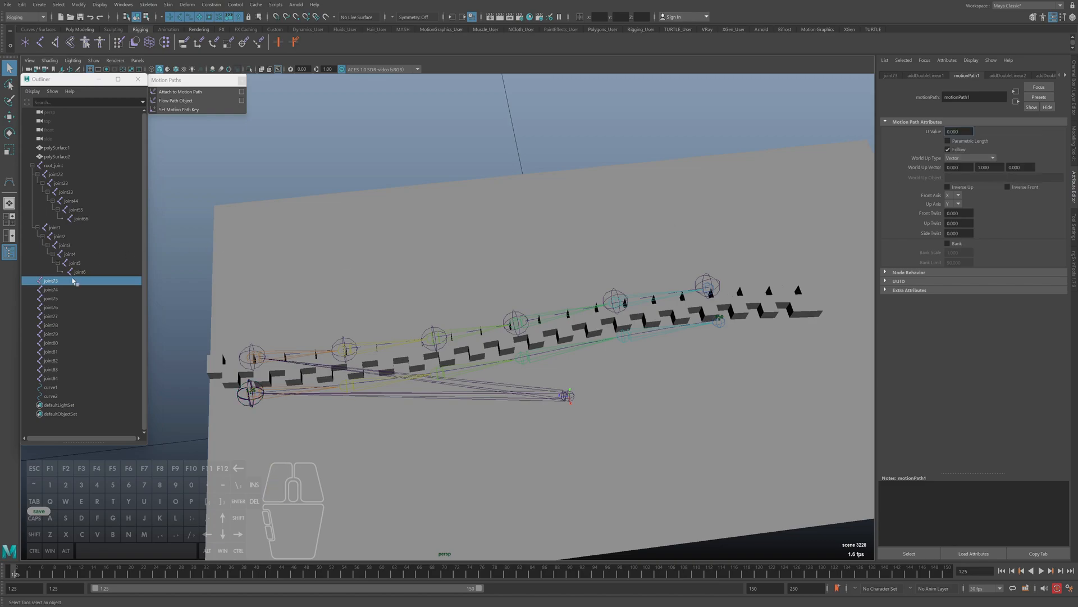
Break the U Value connection on joint74's motionPath2 node and set the value to 0.2
click(54, 290)
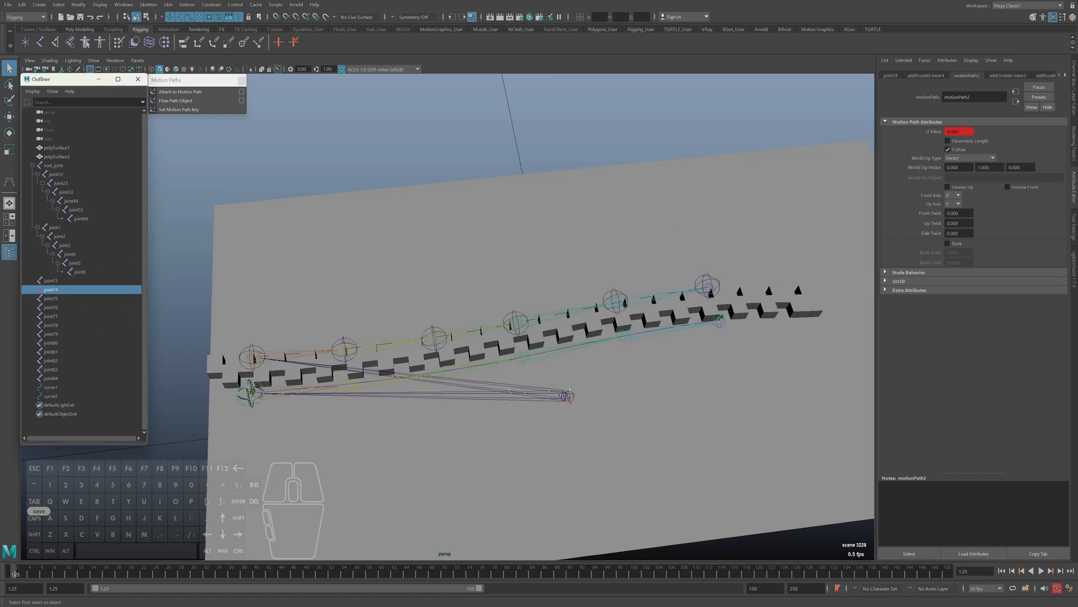
right_click(966, 132)
click(979, 160)
key(ctrl+a)
text(0.2)
key(Return)
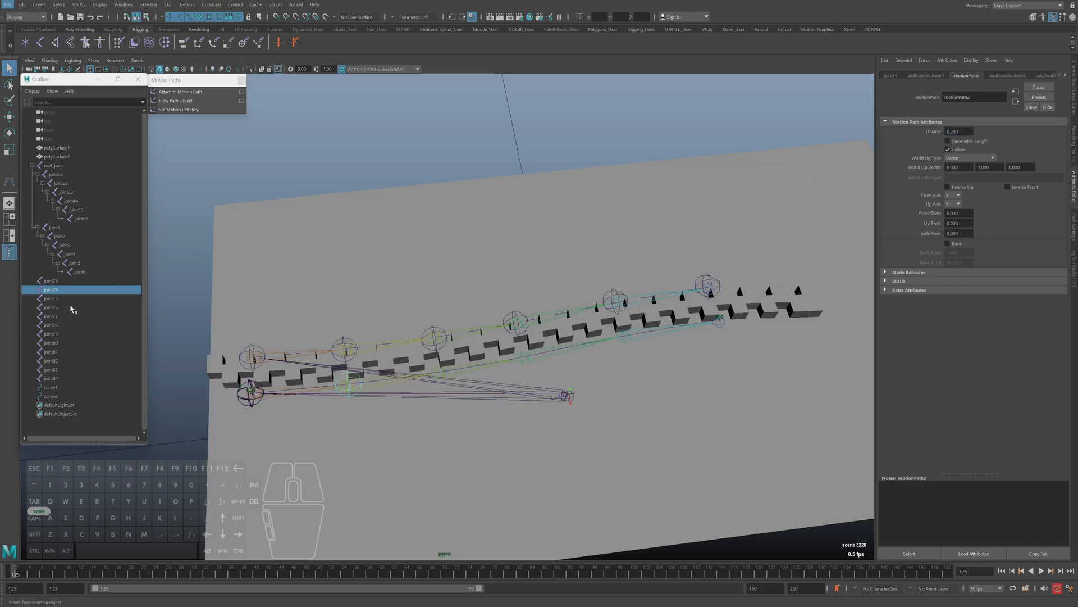
Break the U Value connection on joint75's motionPath3 node and set the value to 0.4
click(56, 299)
right_click(967, 133)
click(979, 160)
key(ctrl+a)
text(.4)
key(Return)
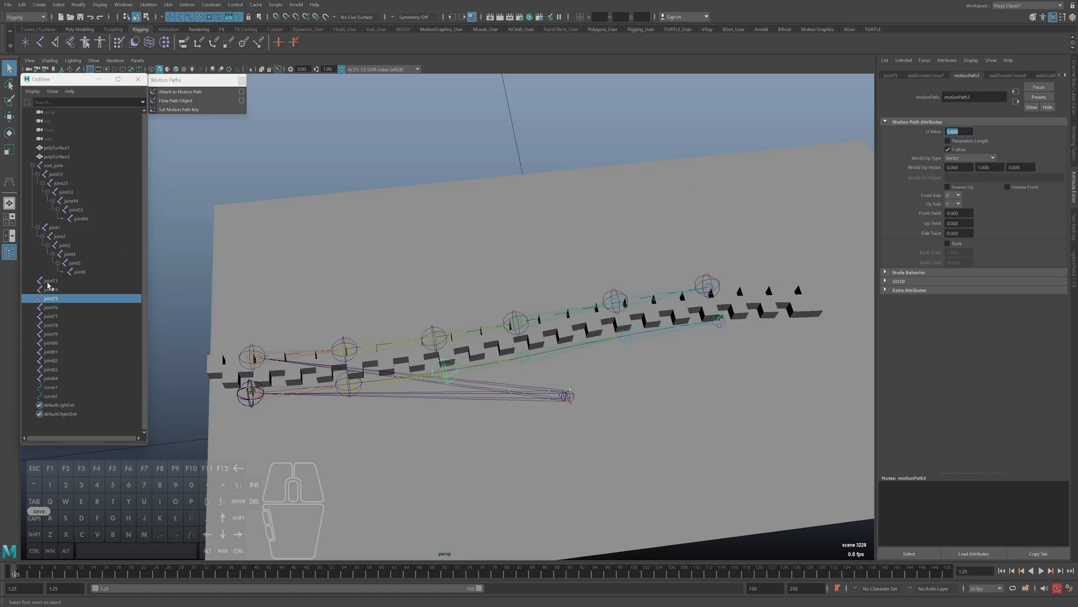
Break the U Value connection on joint76's motionPath4 node and set the value to 0.6
click(57, 308)
right_click(962, 132)
click(975, 160)
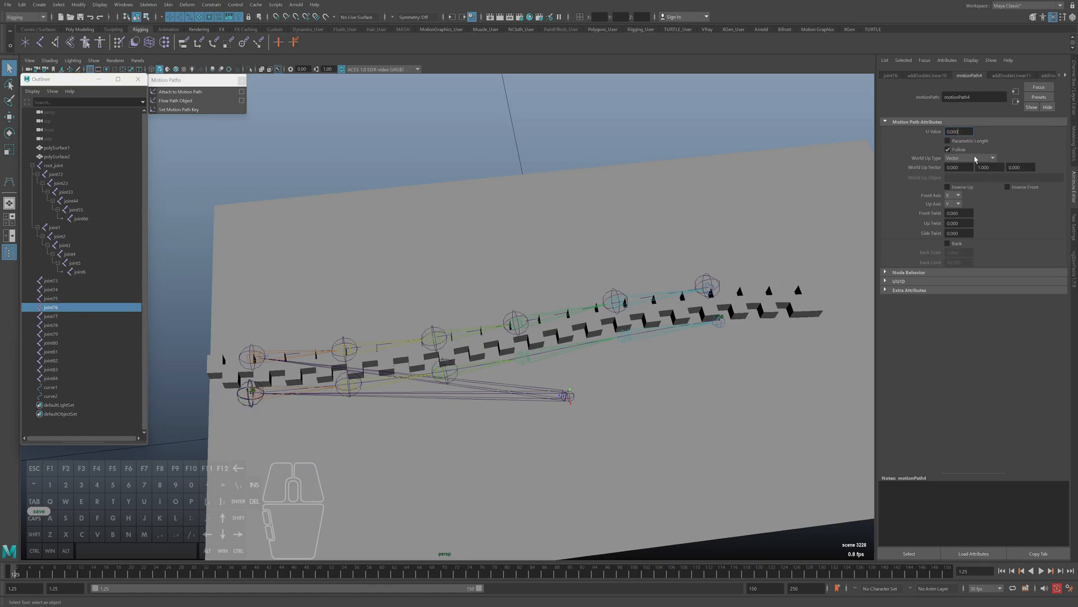
key(ctrl+a)
text(.6)
key(Return)
Break the U Value connection on joint77's motionPath5 node and set the value to 0.8
click(56, 316)
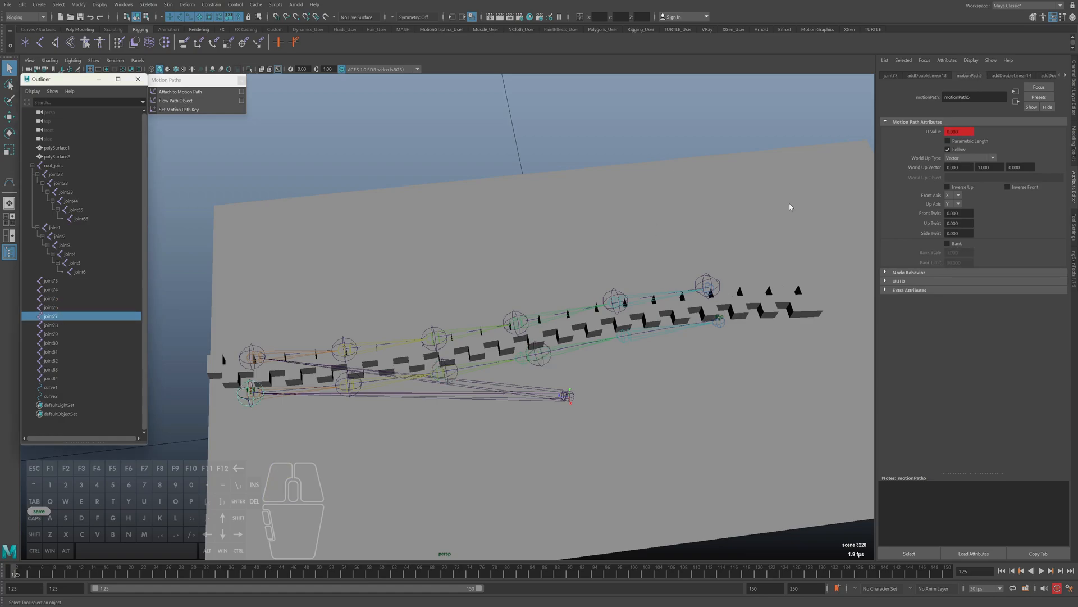
right_click(962, 131)
click(975, 160)
key(ctrl+a)
text(.8)
key(Return)
Break the U Value connection on joint78's motionPath6 node and set the value to 1
click(51, 325)
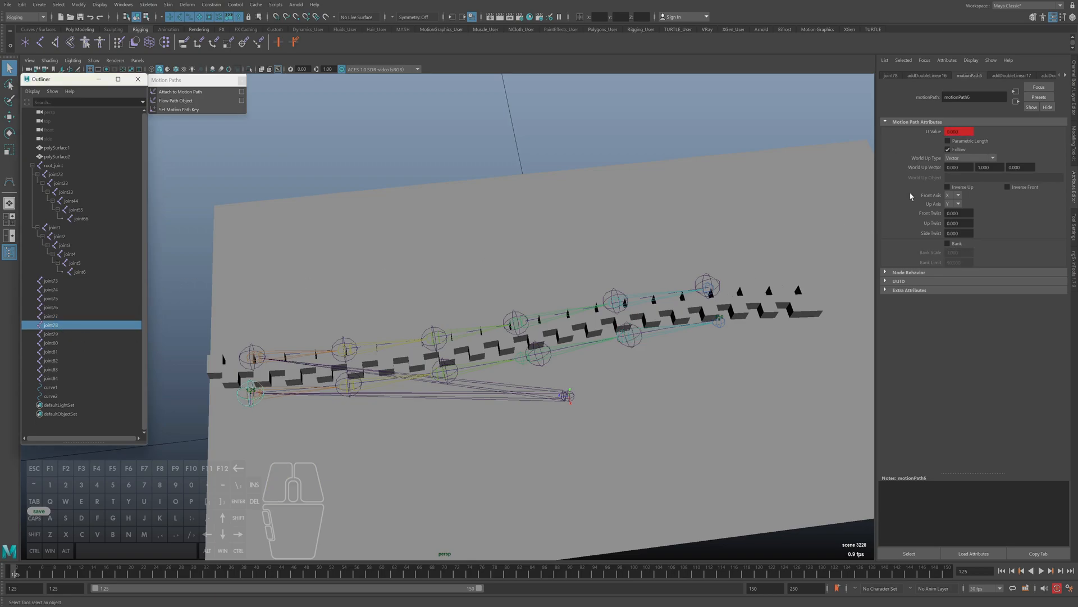
click(960, 132)
right_click(962, 132)
click(981, 165)
key(ctrl+a)
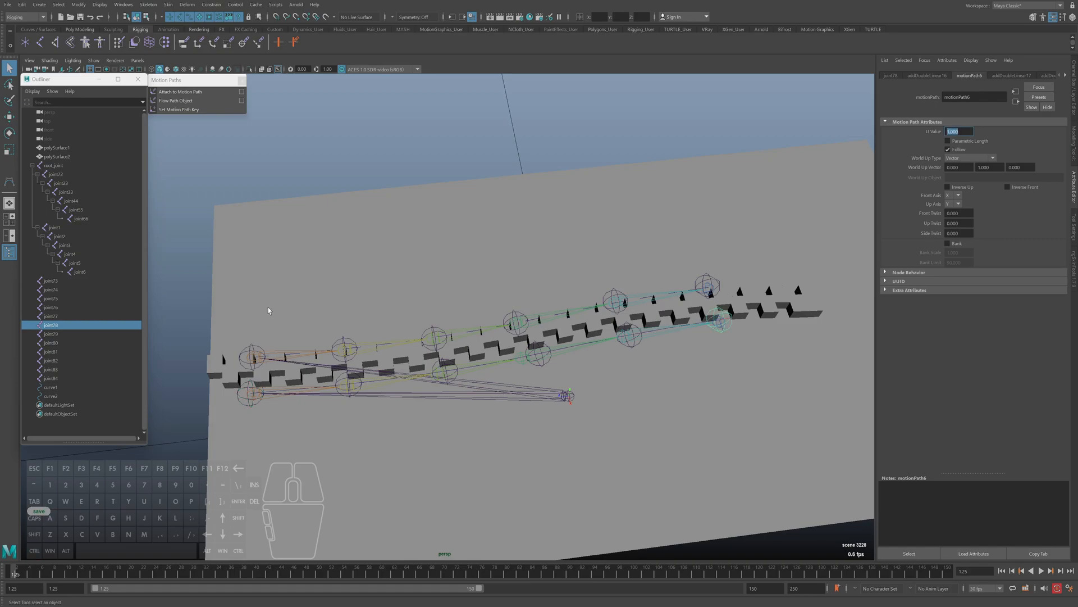
Select joint73 through joint78 and examine up close how they are placed along the zipper edge
click(52, 335)
click(53, 325)
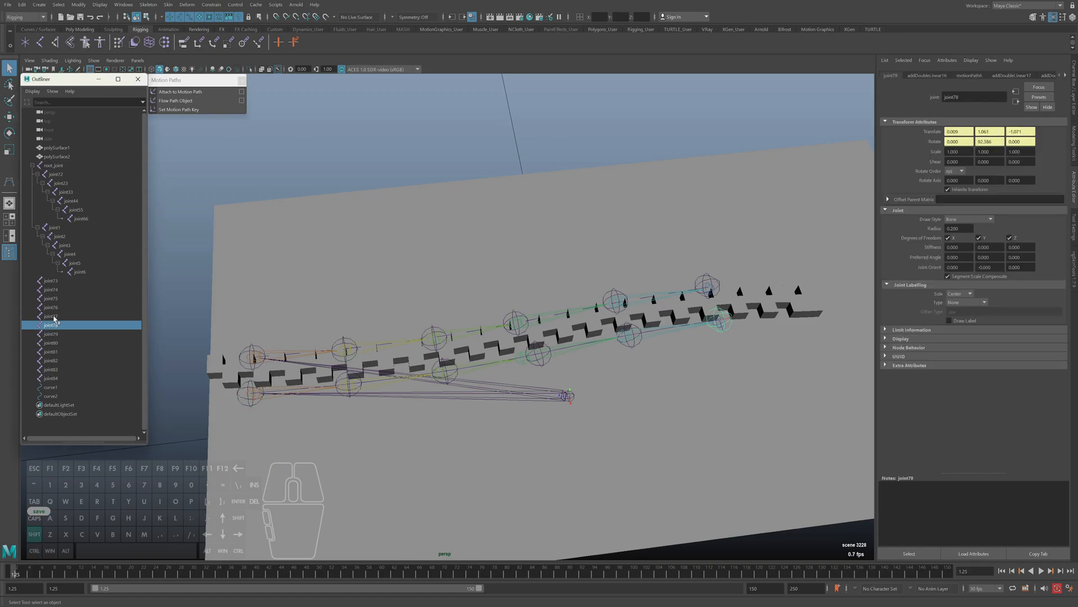
shift+click(54, 281)
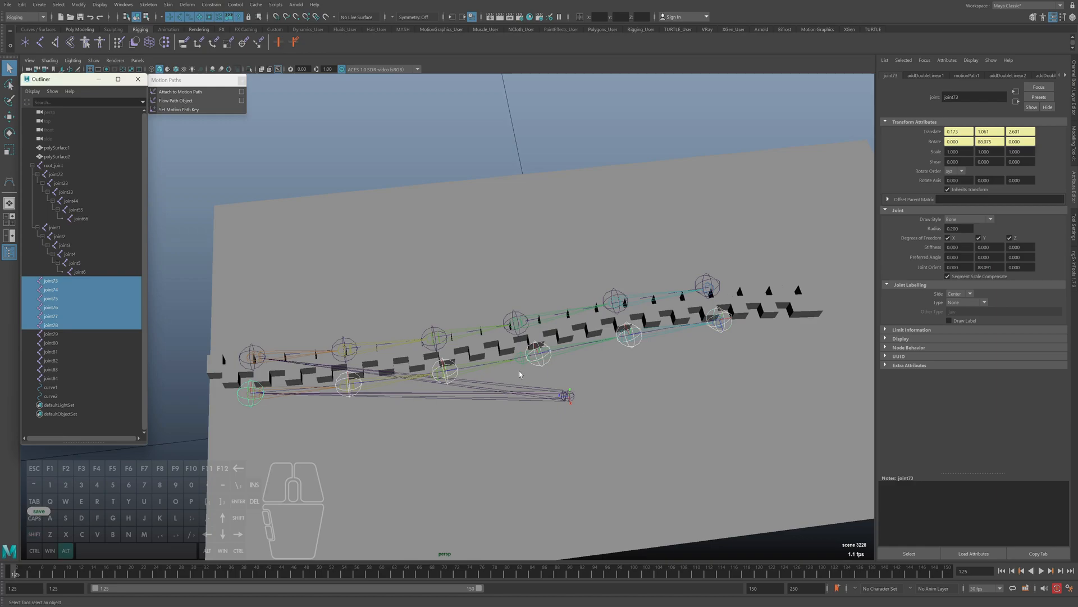
alt+middle_drag(646, 396, 641, 403)
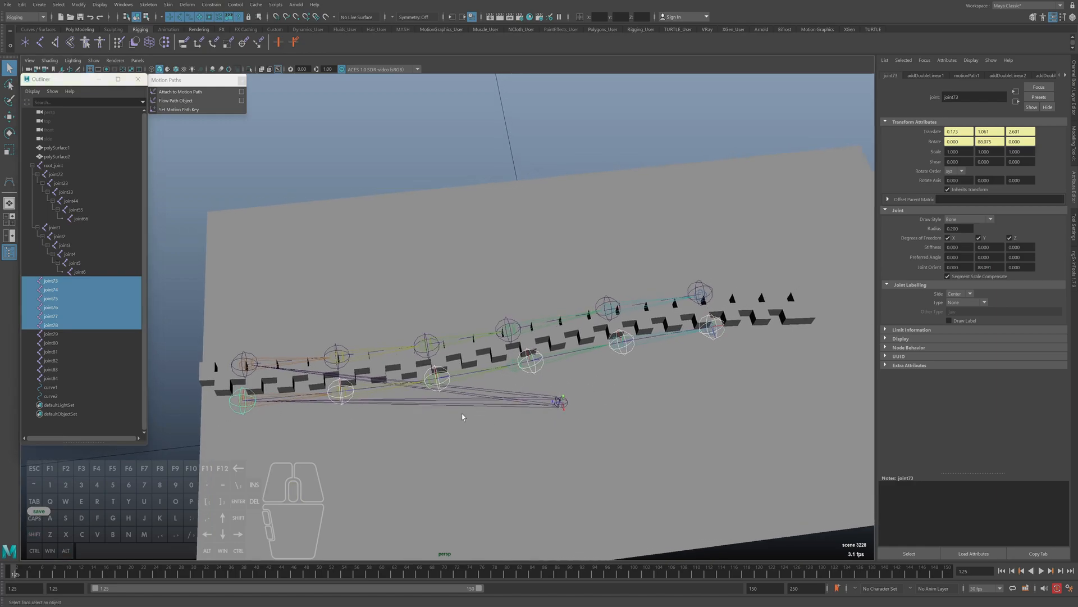
alt+right_drag(451, 415, 597, 414)
alt+middle_drag(567, 412, 497, 373)
alt+right_drag(497, 372, 558, 376)
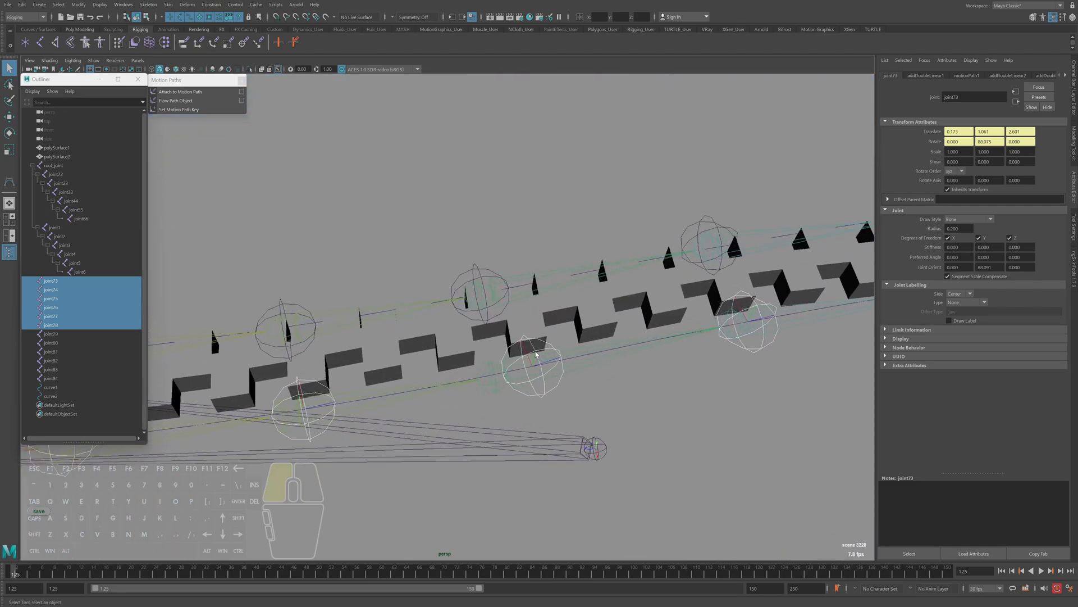
Set the U Value of joint76's motionPath4 node to 0.57 to align the joint along the curve
click(559, 380)
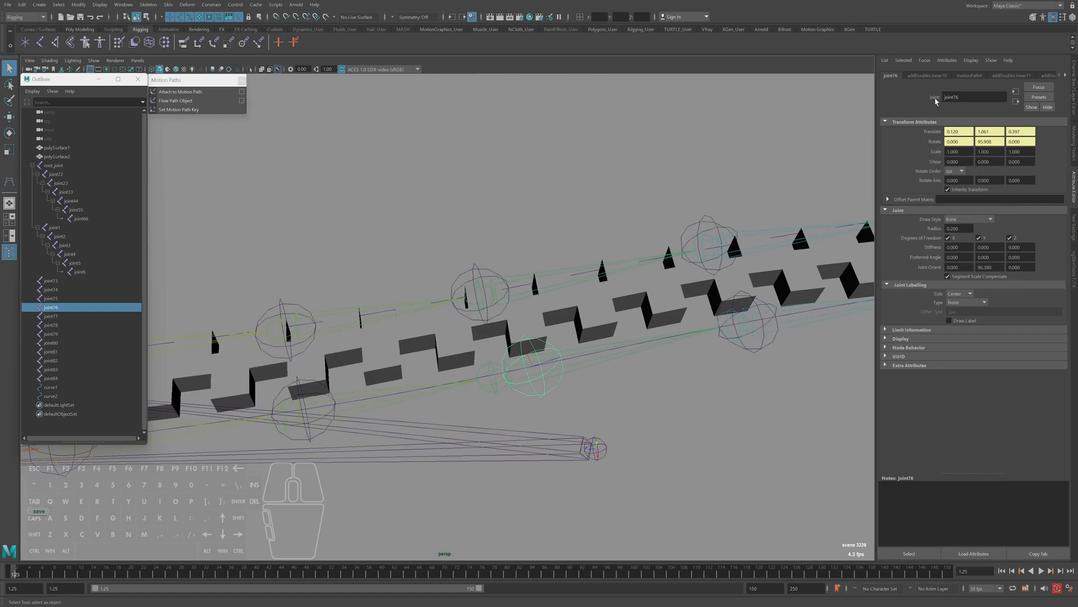
click(962, 76)
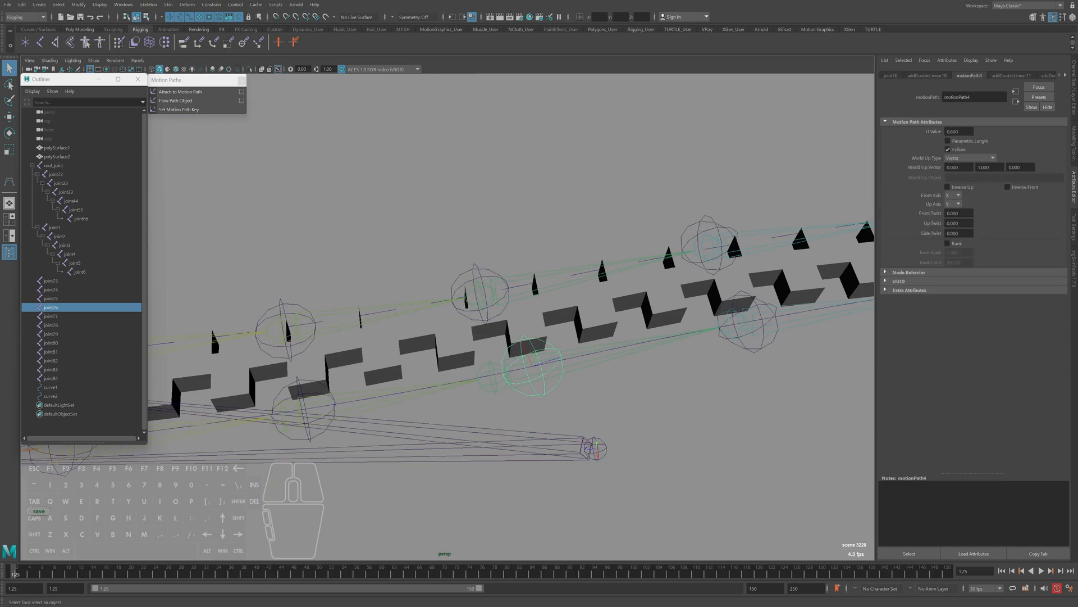
mouse_move(959, 132)
ctrl+middle_down()
mouse_move(942, 132)
mouse_move(959, 132)
ctrl+middle_up()
ctrl+right_drag(959, 132, 958, 131)
key(BackSpace)
key(BackSpace)
key(BackSpace)
key(Return)
text(0.57)
key(Return)
alt+middle_drag(328, 407, 473, 367)
click(473, 350)
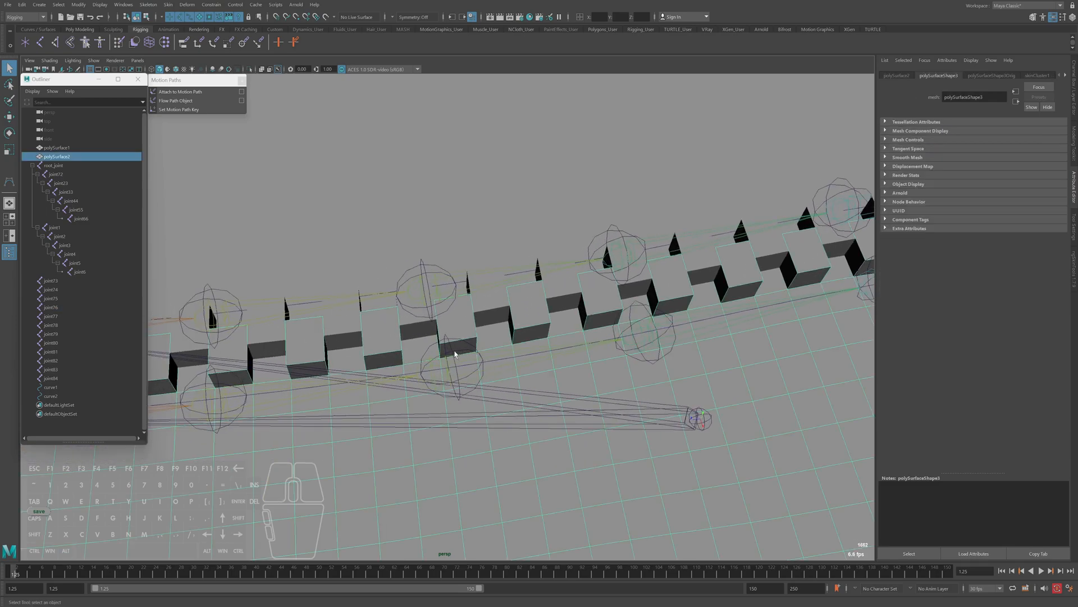
Fine-tune the U Value of joint75's motionPath3 node to align the joint along the zipper curve
alt+right_drag(651, 430, 547, 340)
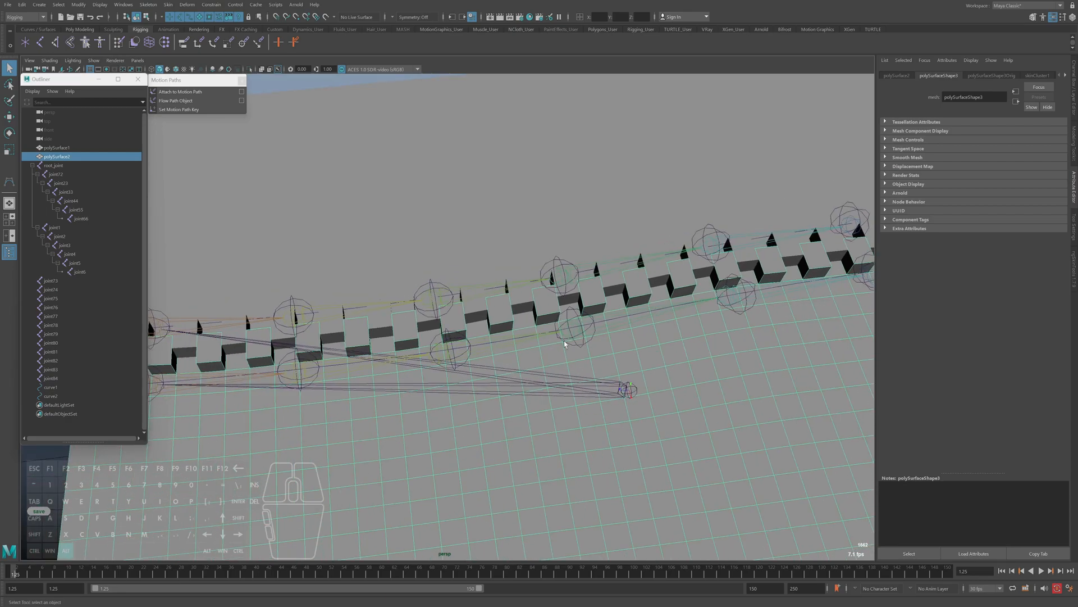
alt+middle_drag(702, 308, 664, 315)
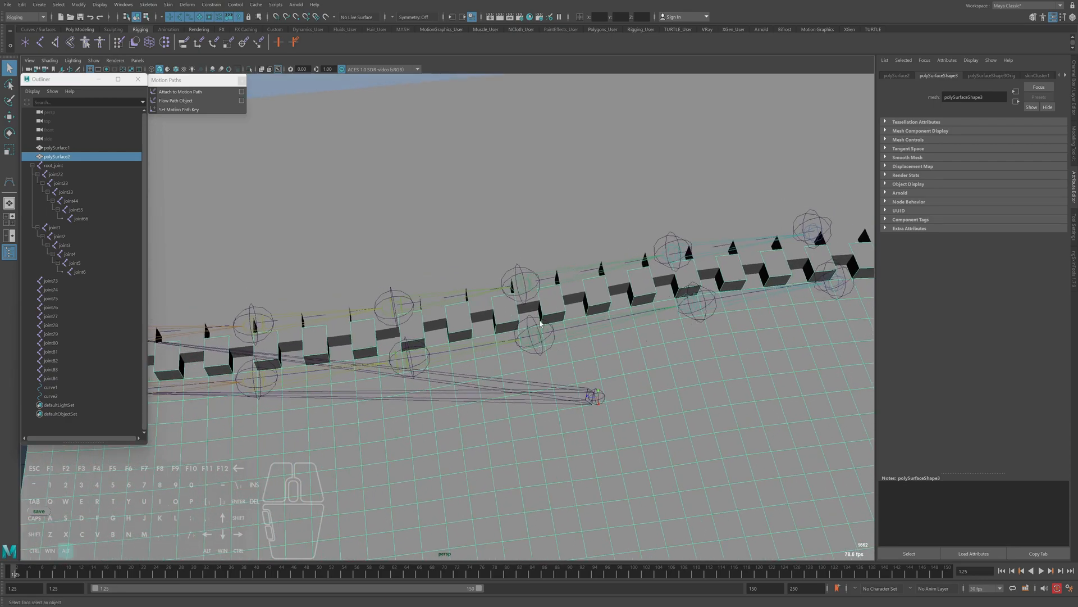
alt+right_drag(542, 350, 634, 343)
click(52, 280)
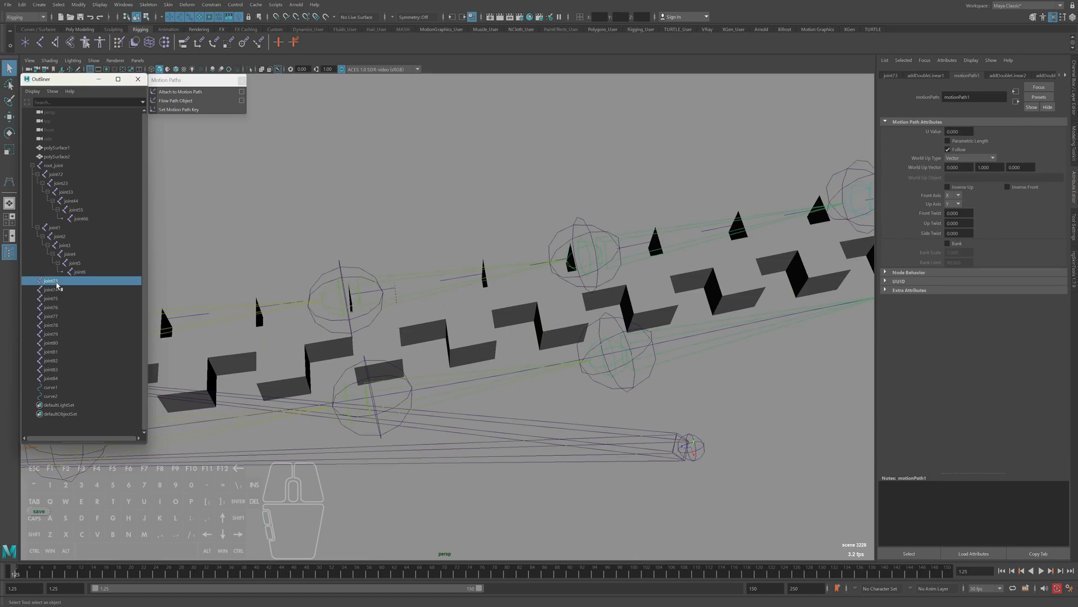
click(51, 298)
click(959, 131)
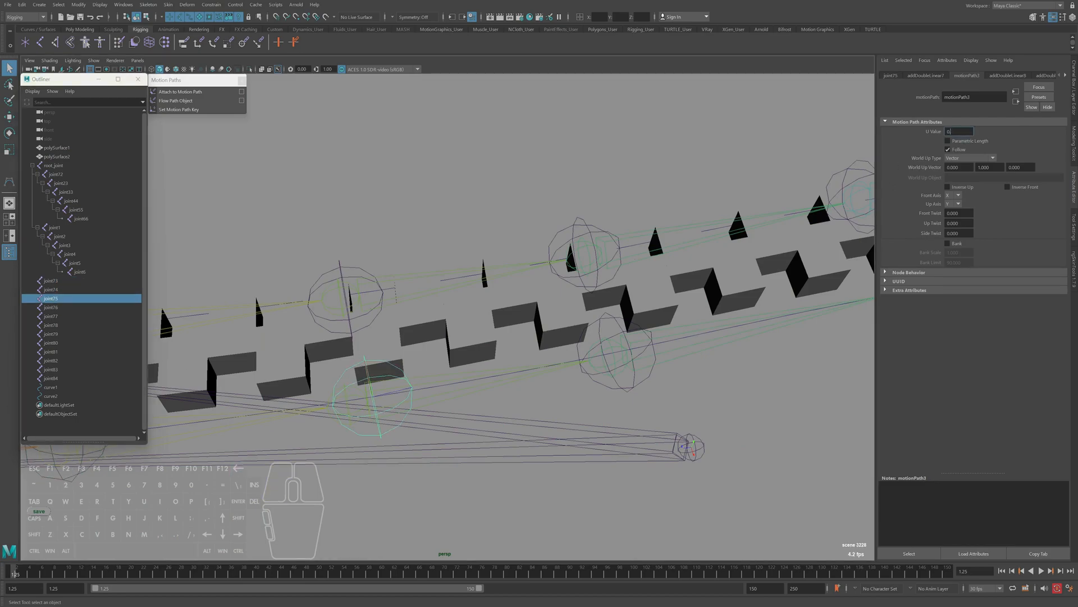
key(Return)
key(Right)
text(9)
Select joint73 through joint78 and examine the set of joints attached along curve1
alt+right_drag(553, 377, 342, 361)
key(ctrl+a)
alt+right_drag(708, 396, 563, 386)
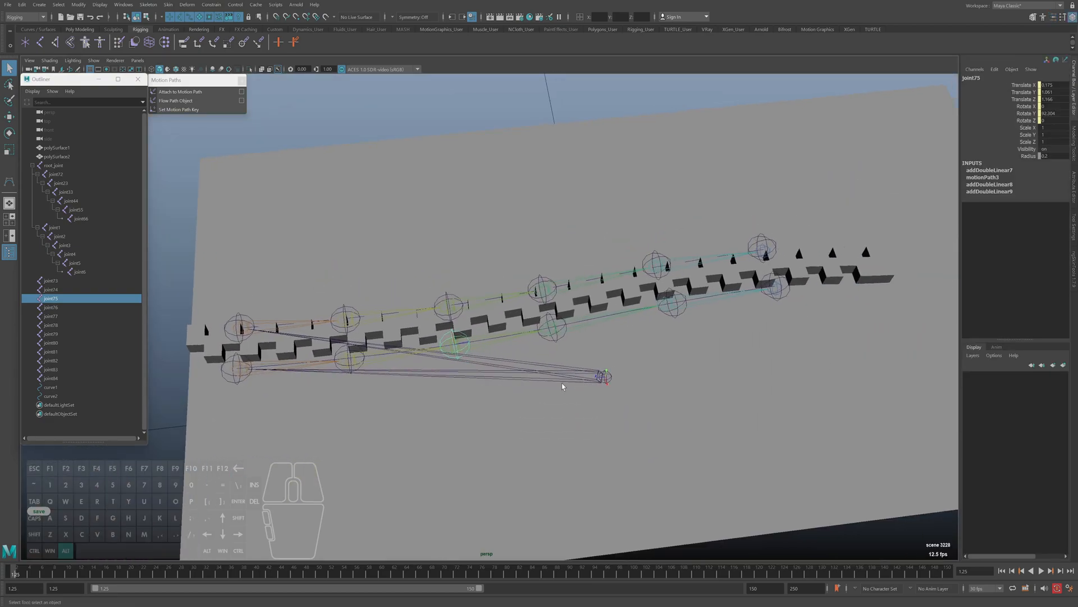
click(51, 281)
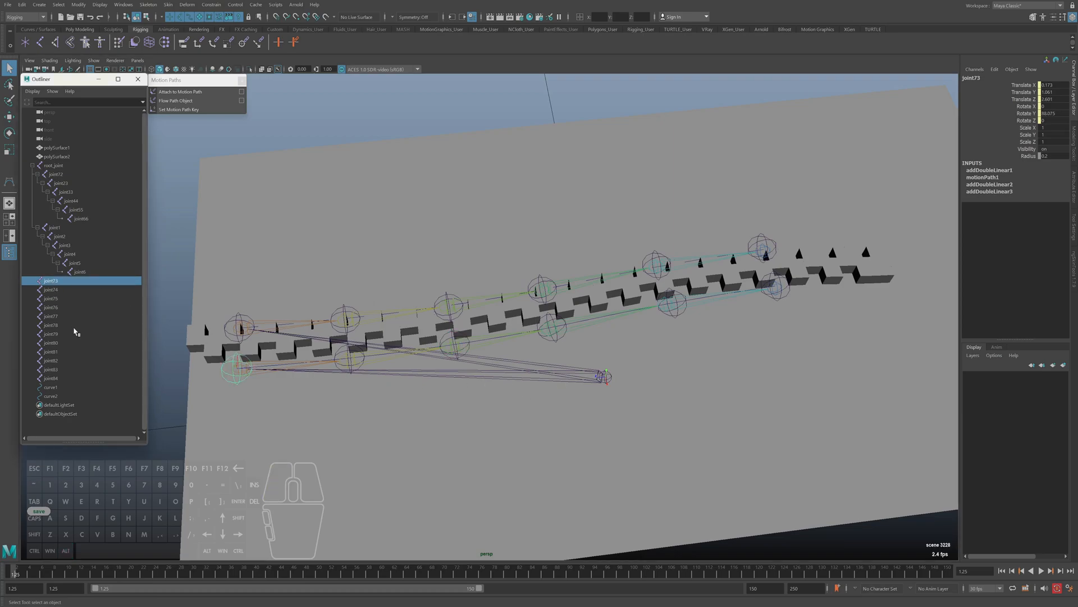
shift+click(59, 335)
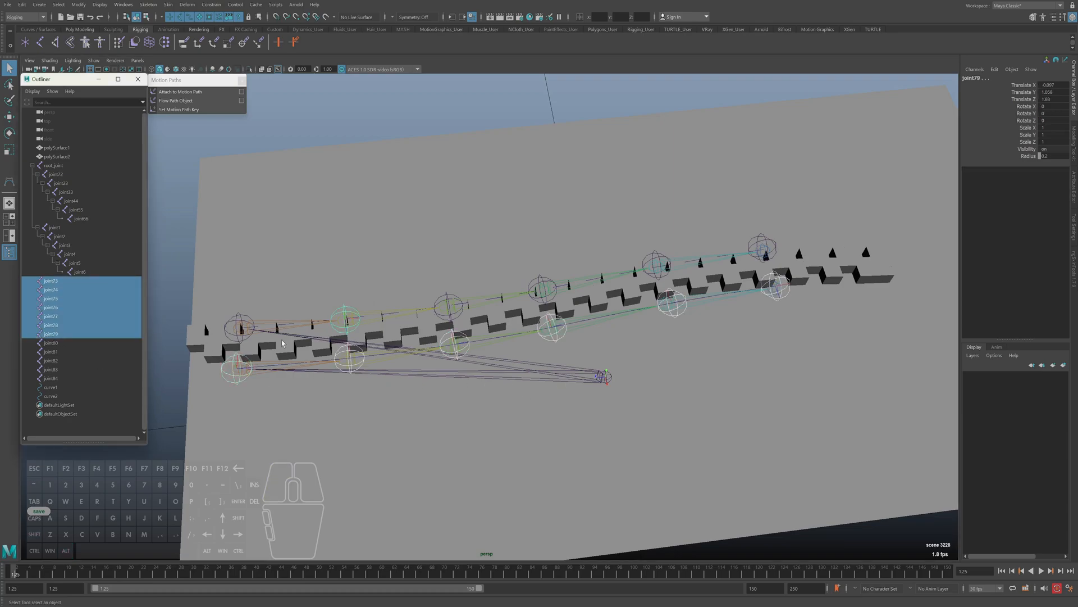
ctrl+click(54, 335)
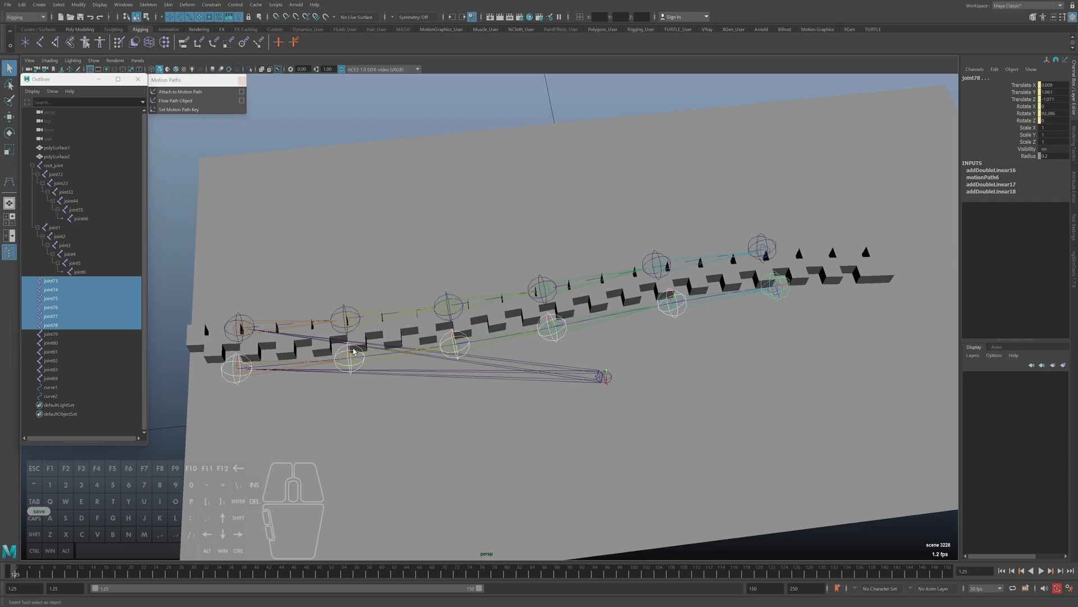
Select curve1 and restrict viewport picking to curves so that its control vertices can be edited
click(51, 387)
alt+middle_drag(378, 323, 410, 331)
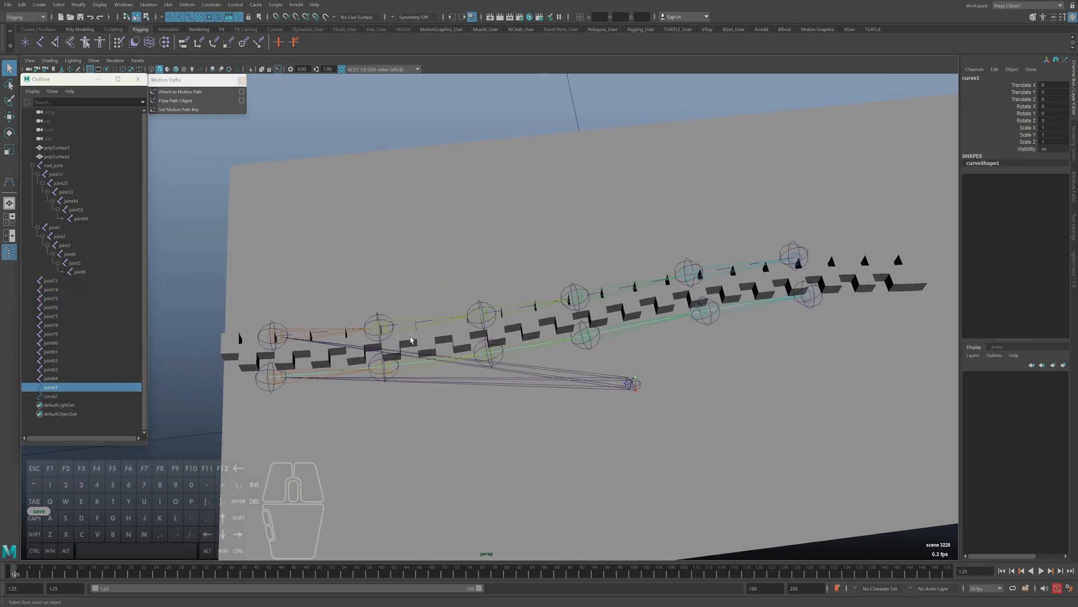
right_click(456, 127)
click(441, 114)
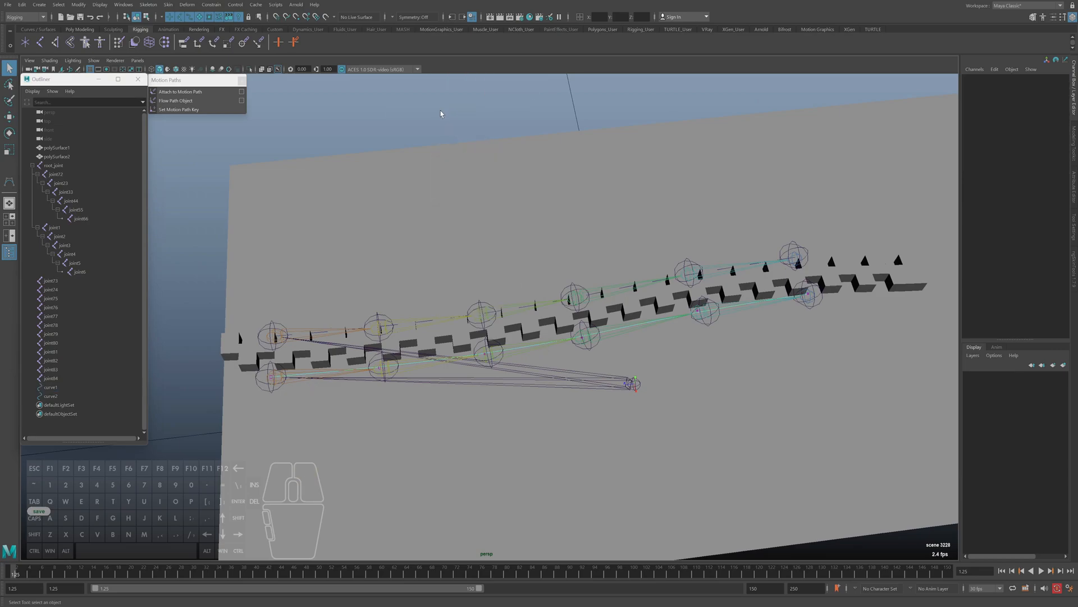
drag(162, 17, 181, 32)
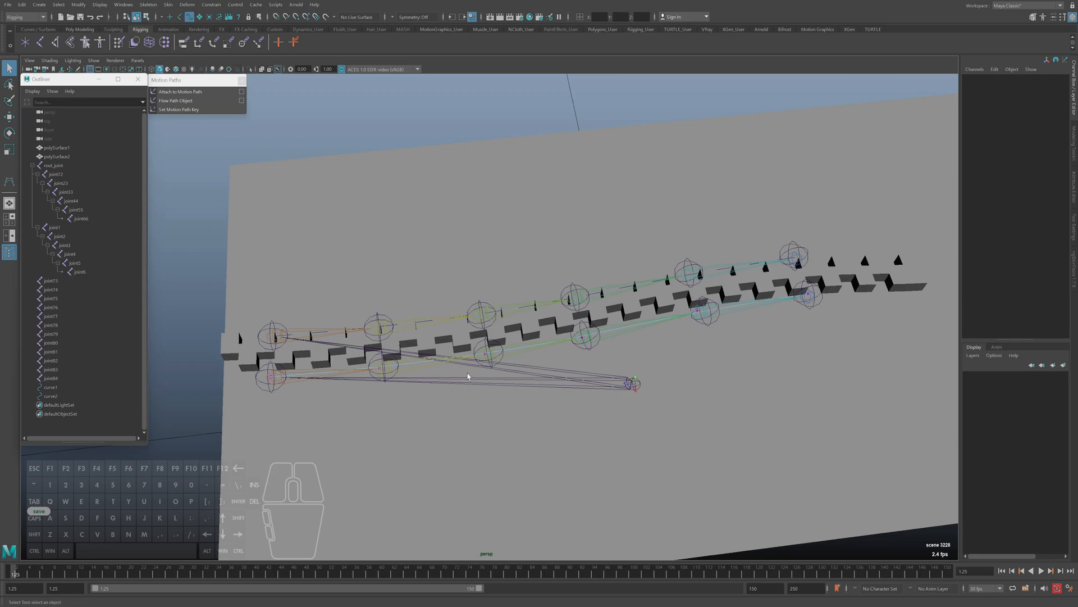
Test whether the joints follow curve1 by moving its control vertices near joint75 and joint76, and undo each move
click(490, 362)
key(w)
drag(486, 356, 616, 381)
key(ctrl+z)
drag(582, 338, 568, 193)
key(ctrl+z)
Try rotating curve1's control vertex near joint77 alone and together with the one near joint76
click(699, 307)
key(e)
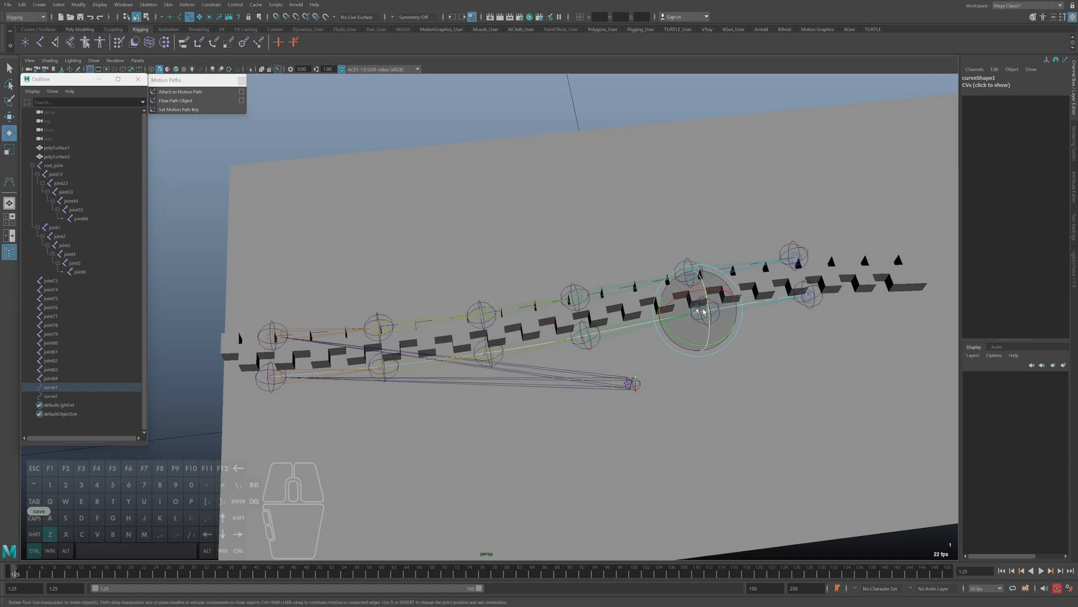
key(q)
key(w)
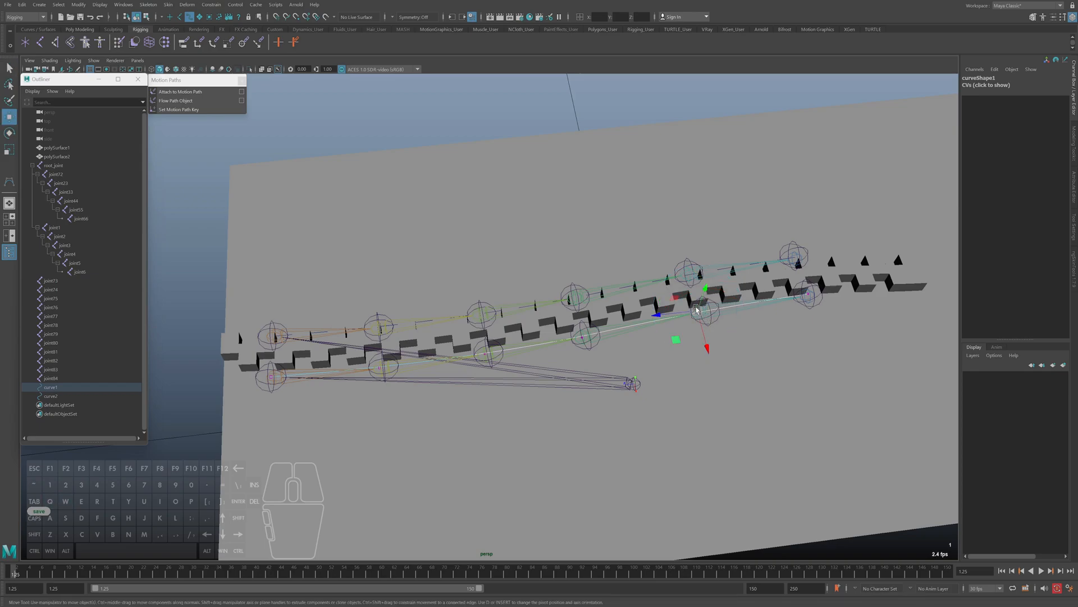
key(e)
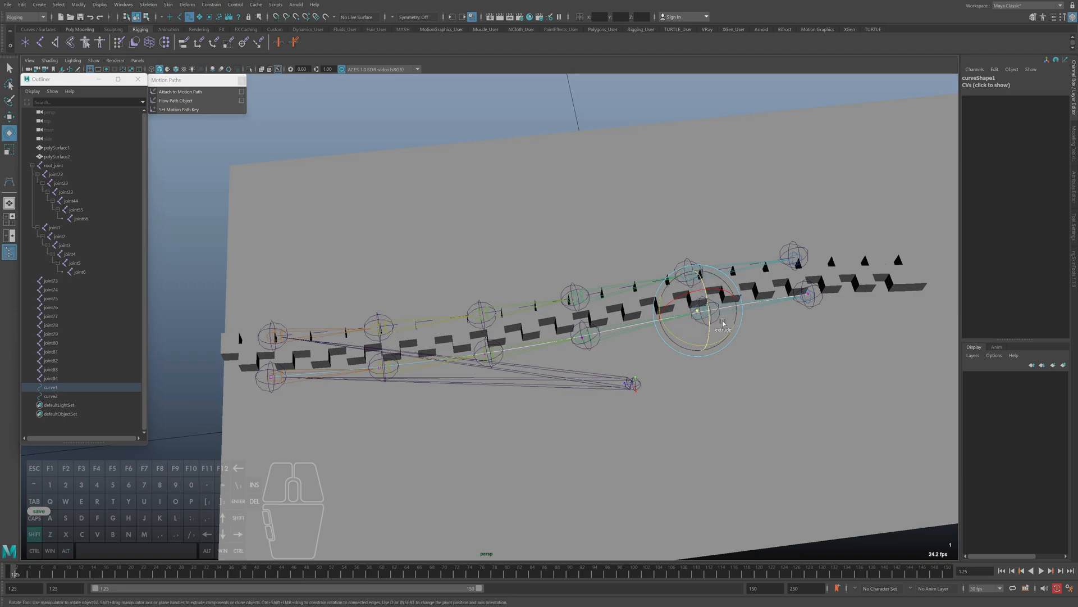
mouse_move(708, 317)
mouse_down()
mouse_move(699, 300)
mouse_move(702, 316)
mouse_up()
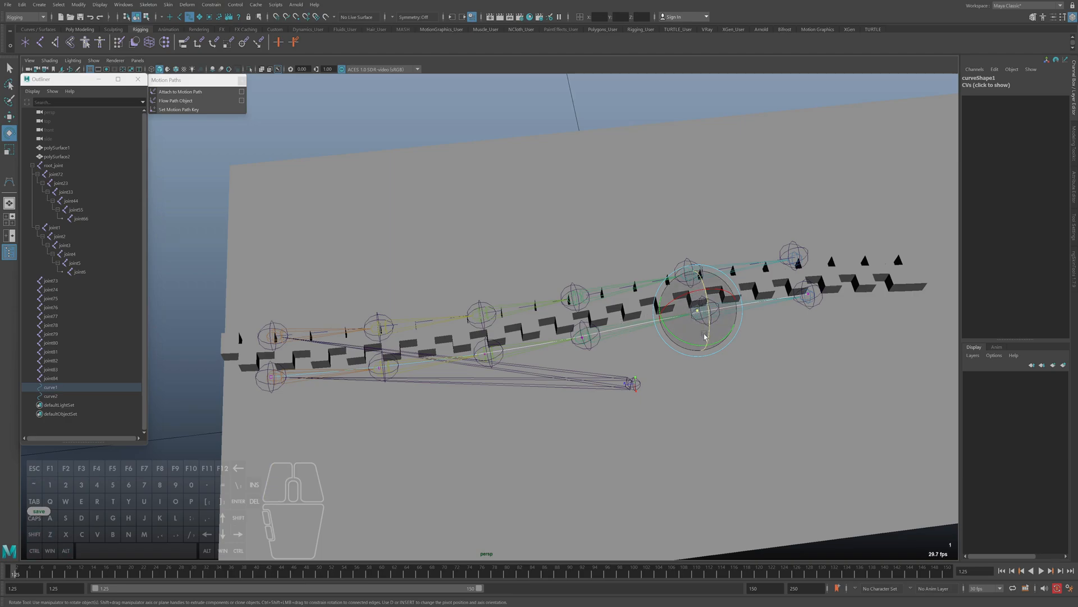
shift+click(612, 335)
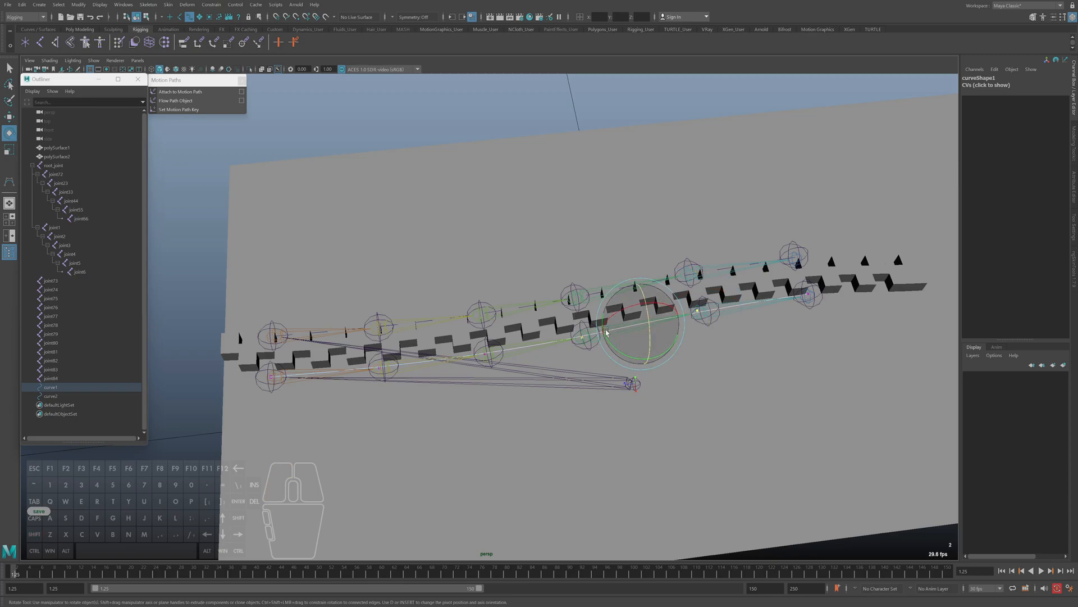
drag(649, 328, 643, 348)
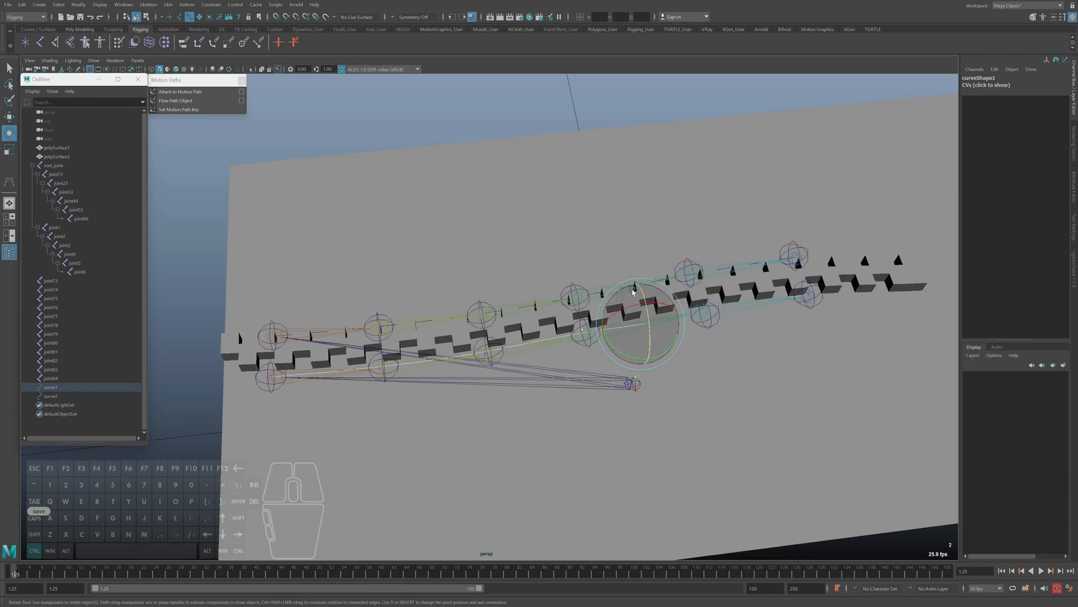
click(588, 335)
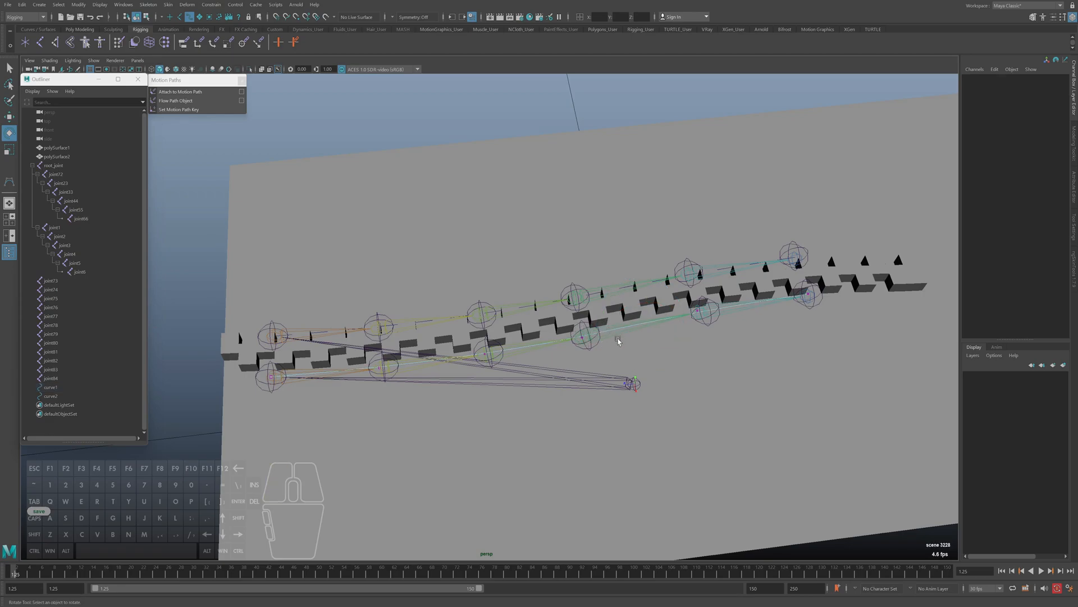
Try rotating and moving control vertices at curve1's far end and near joint76, and undo the changes
click(807, 294)
drag(652, 223, 837, 337)
key(e)
drag(737, 293, 729, 303)
key(ctrl+z)
drag(615, 303, 566, 414)
key(w)
middle_drag(568, 417, 490, 398)
key(ctrl+z)
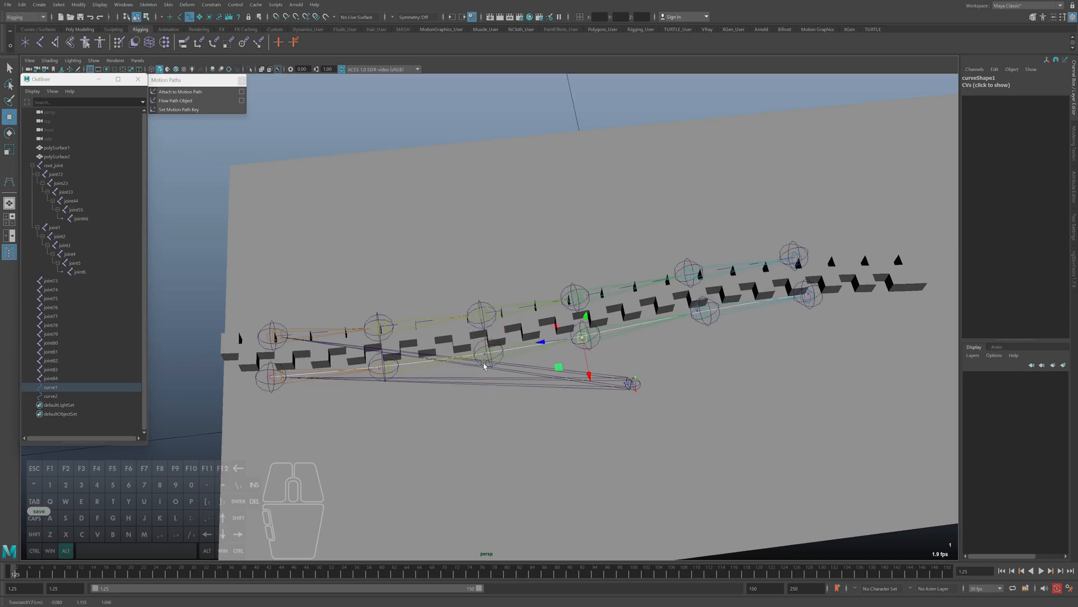
key(q)
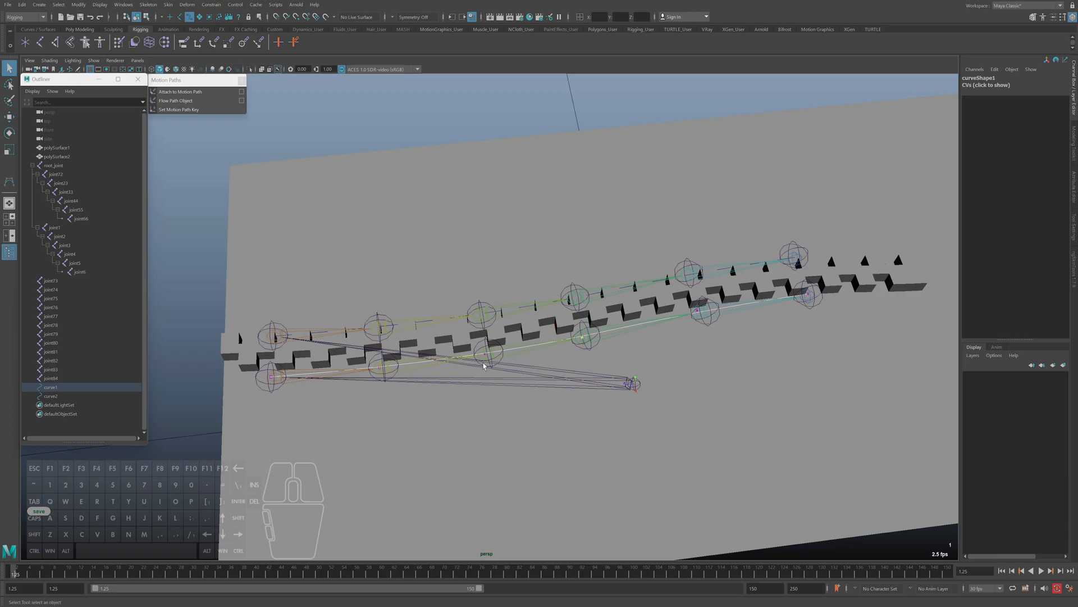
Select individual joints from joint78 to joint83 to examine which ones belong to the opposite zipper side
alt+drag(536, 362, 477, 395)
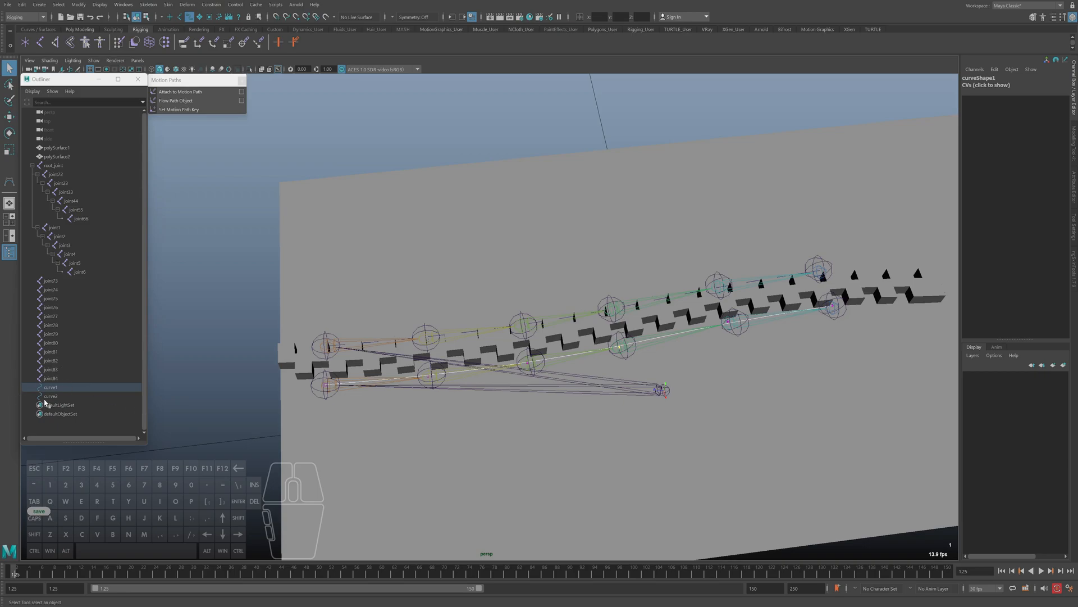
click(53, 326)
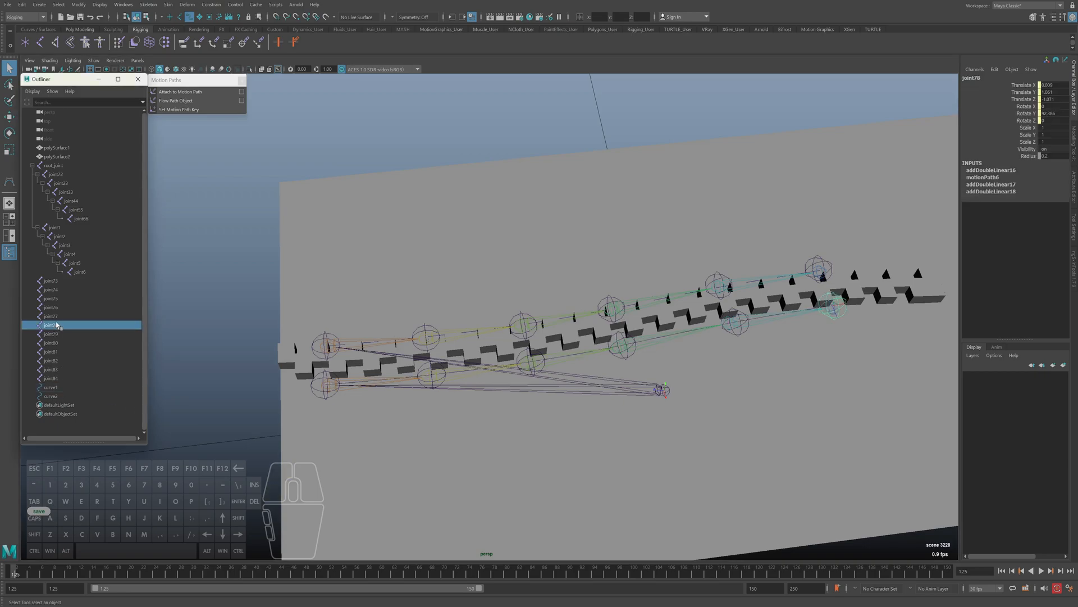
click(55, 335)
click(51, 325)
click(54, 333)
click(56, 342)
click(54, 335)
click(56, 343)
shift+click(51, 370)
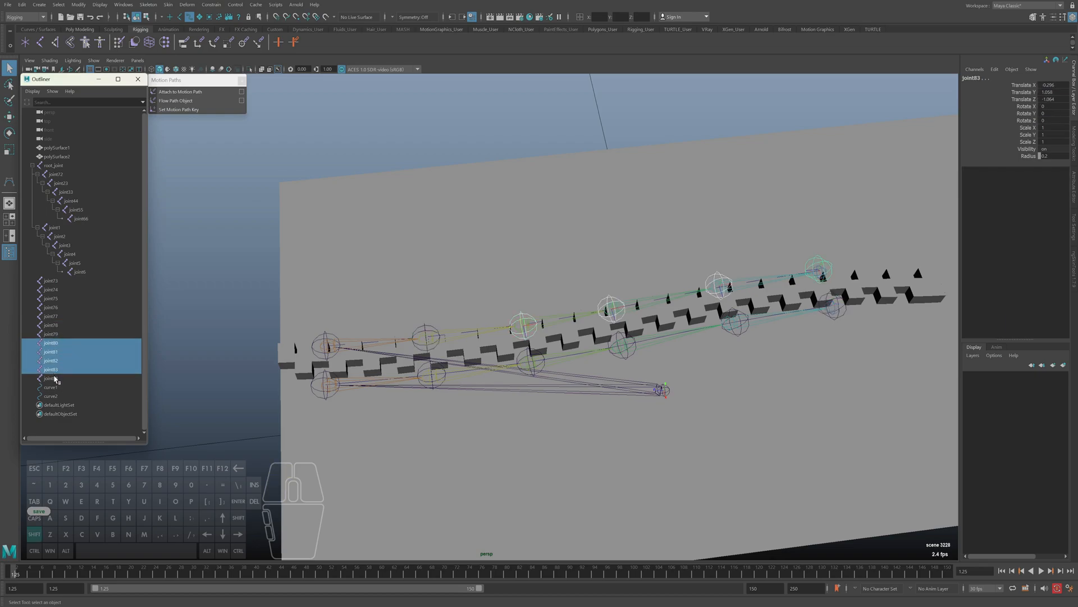
Re-enable picking of all object types and select joint84 through joint79 along the curve2 side
click(320, 336)
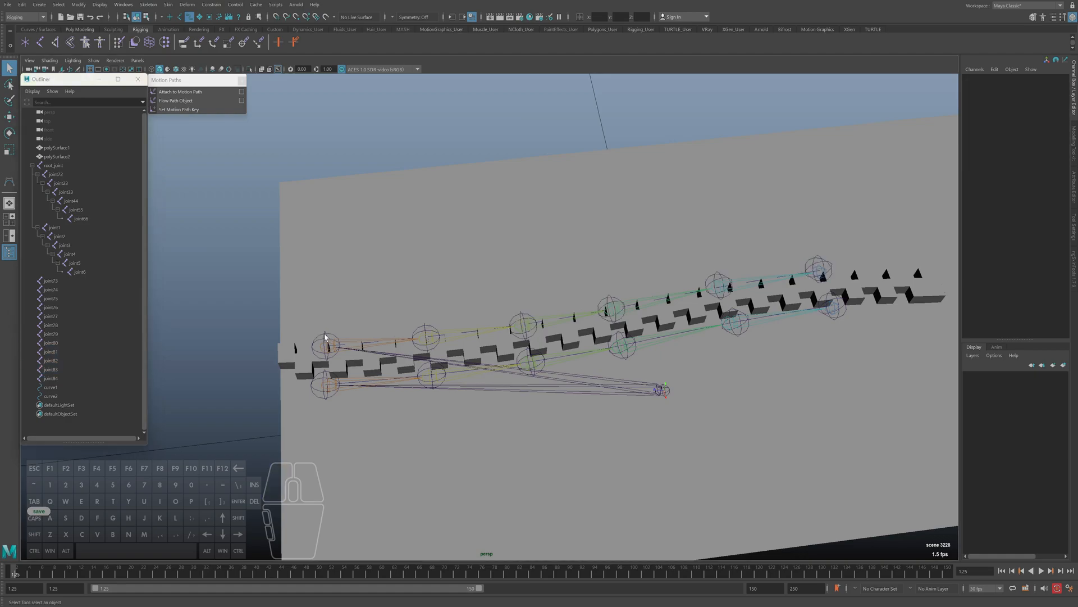
click(321, 349)
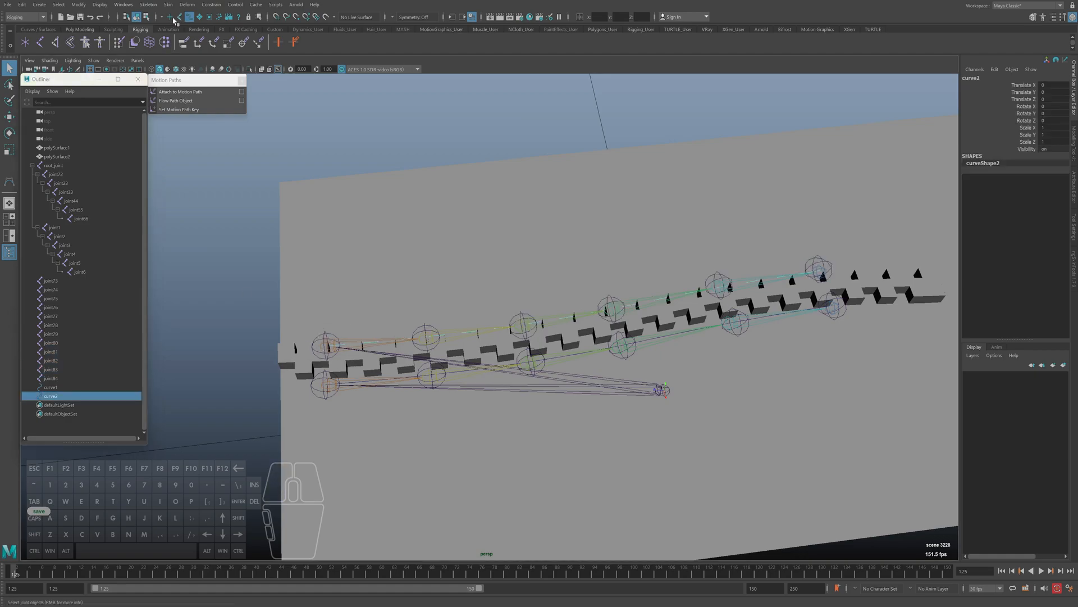
drag(313, 331, 364, 332)
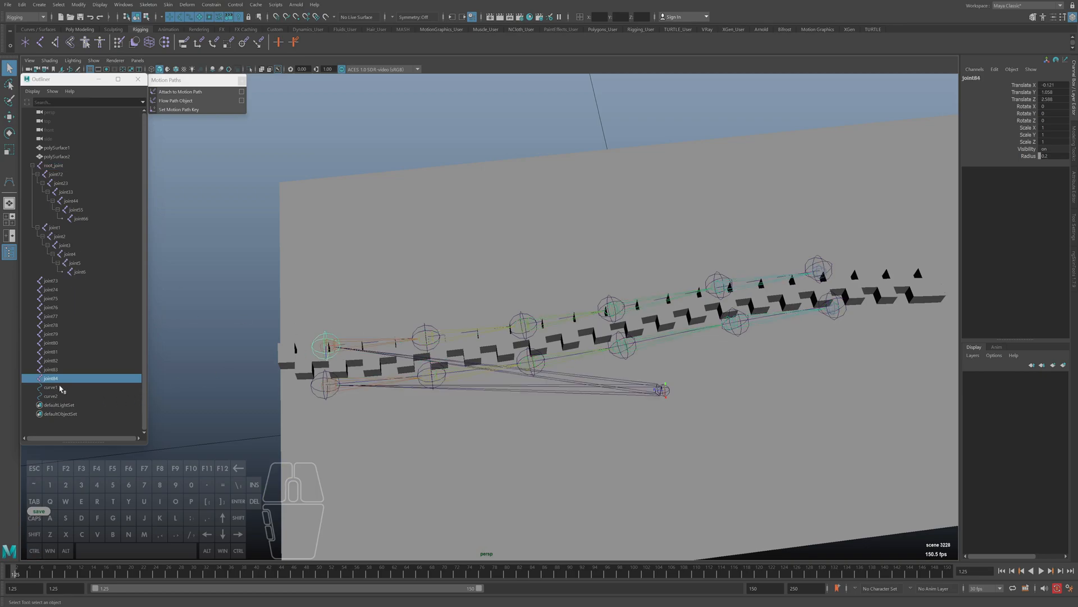
ctrl+click(54, 369)
ctrl+click(53, 362)
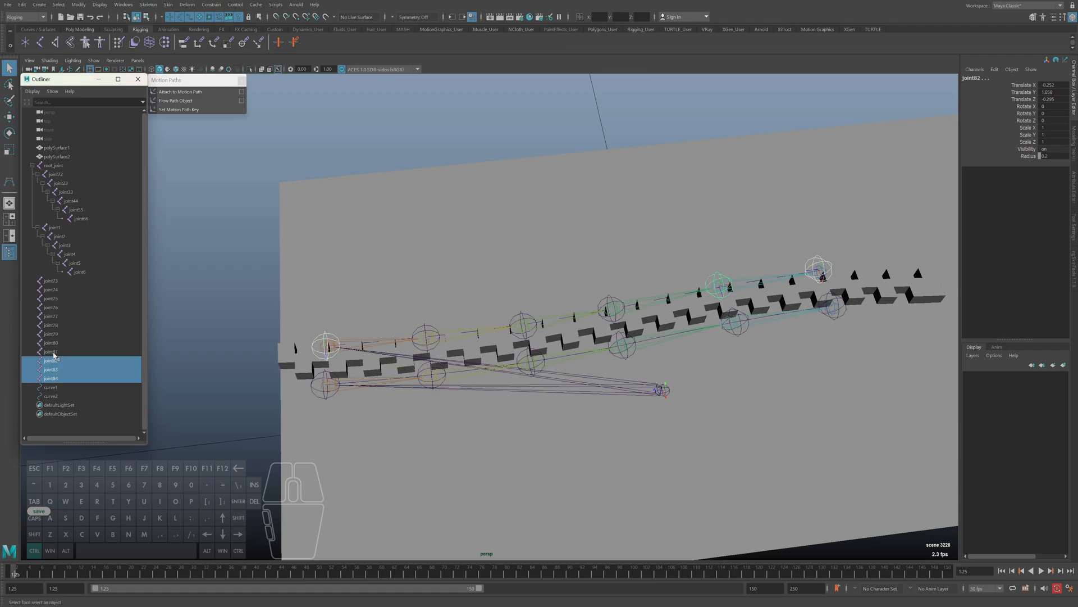
ctrl+click(51, 352)
ctrl+click(52, 343)
ctrl+click(52, 334)
alt+drag(404, 372, 419, 376)
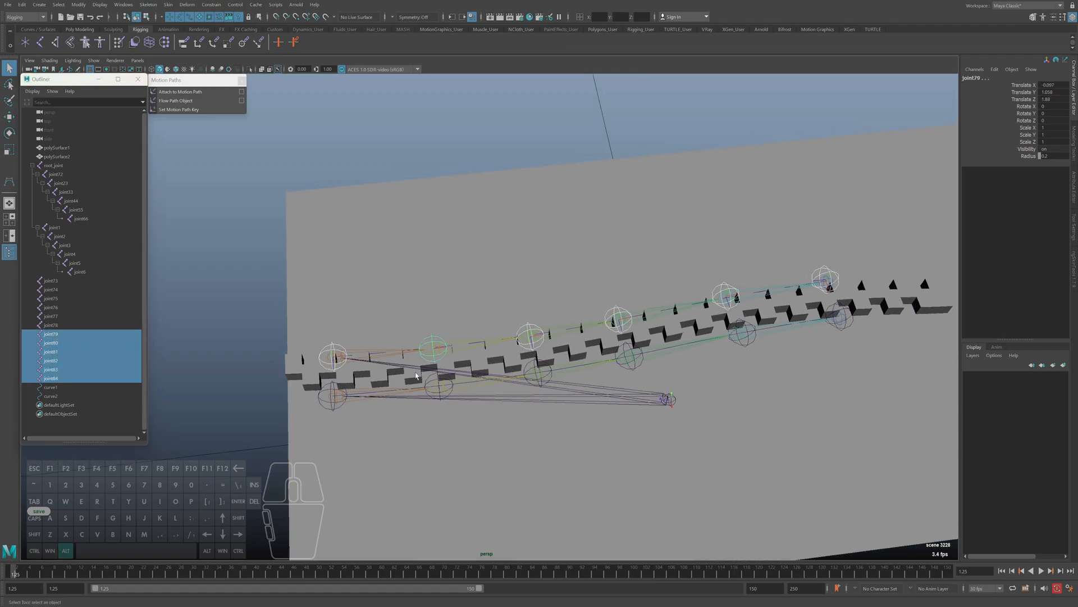
Attach joint84 to curve2 with a motion path
click(377, 398)
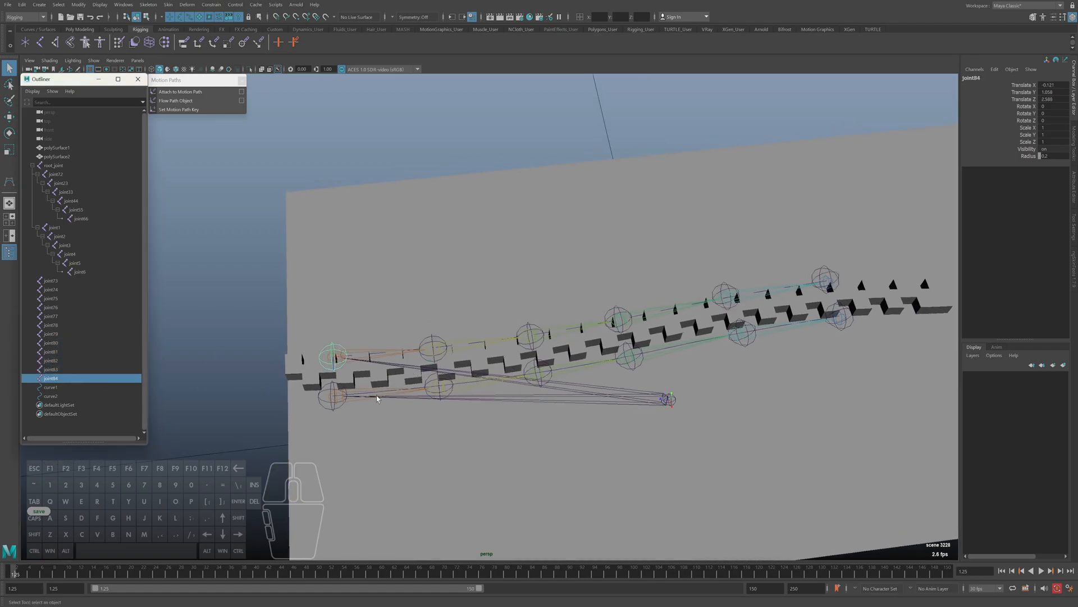
ctrl+click(52, 395)
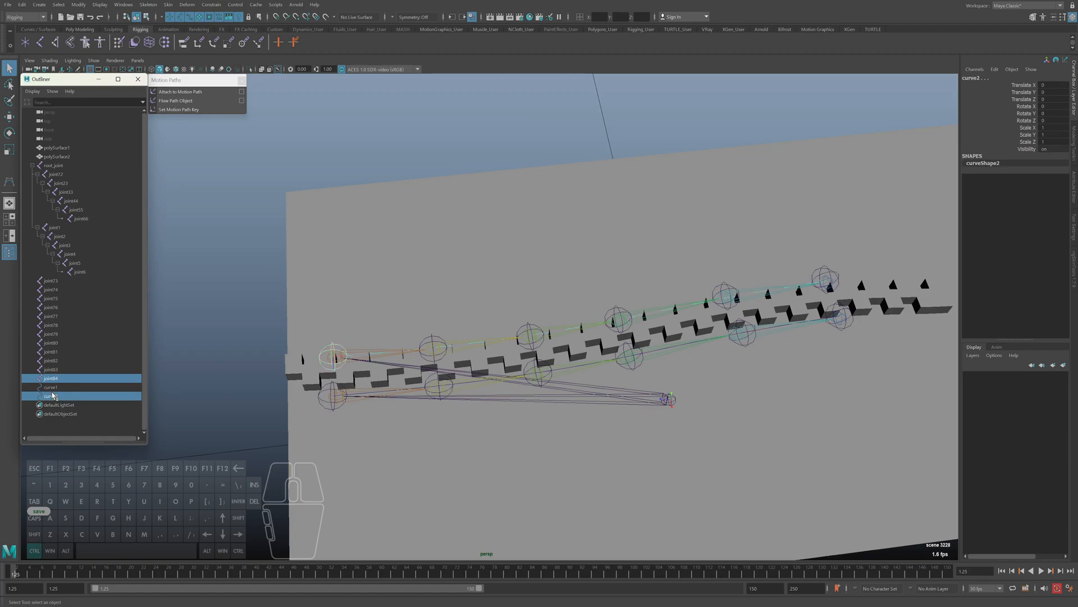
click(179, 91)
Attach joint83 to curve2 with its own motion path
click(51, 369)
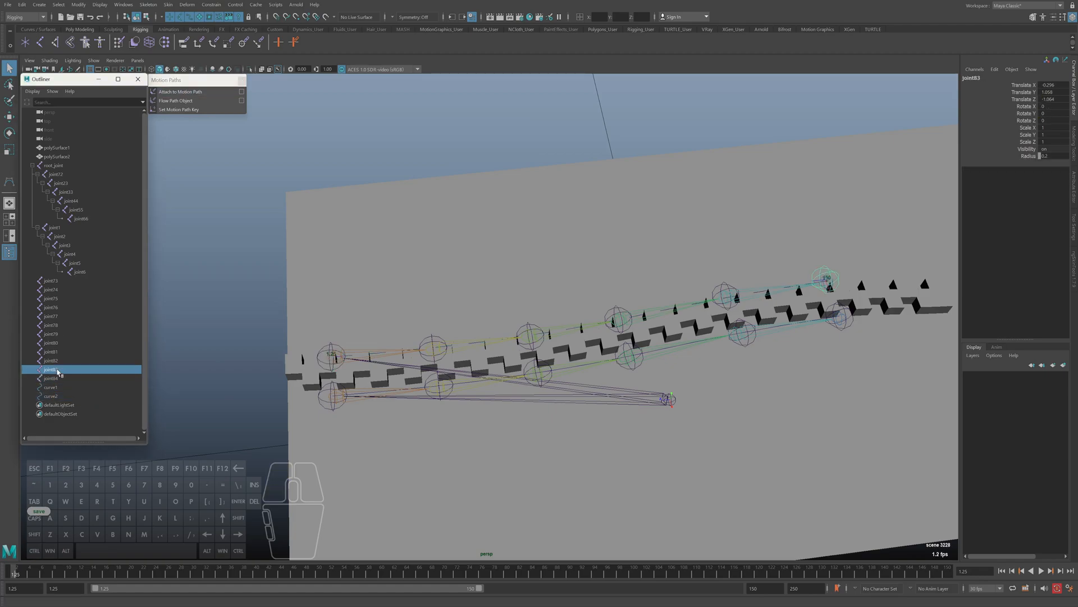
ctrl+click(49, 396)
key(g)
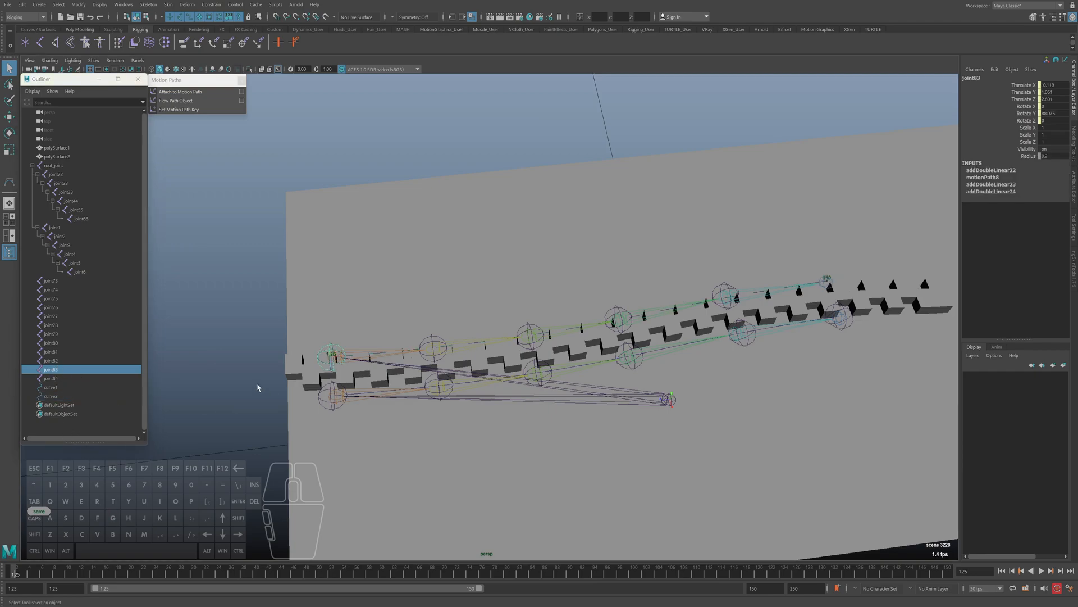
Attach joint82 to curve2 by repeating the motion path attachment
click(55, 361)
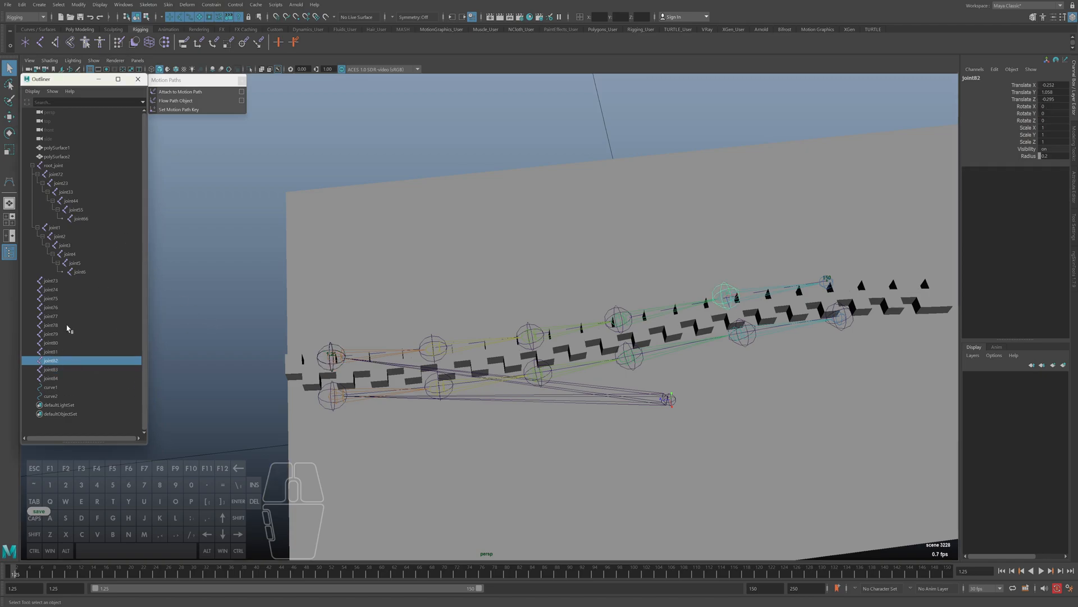
ctrl+click(51, 396)
key(g)
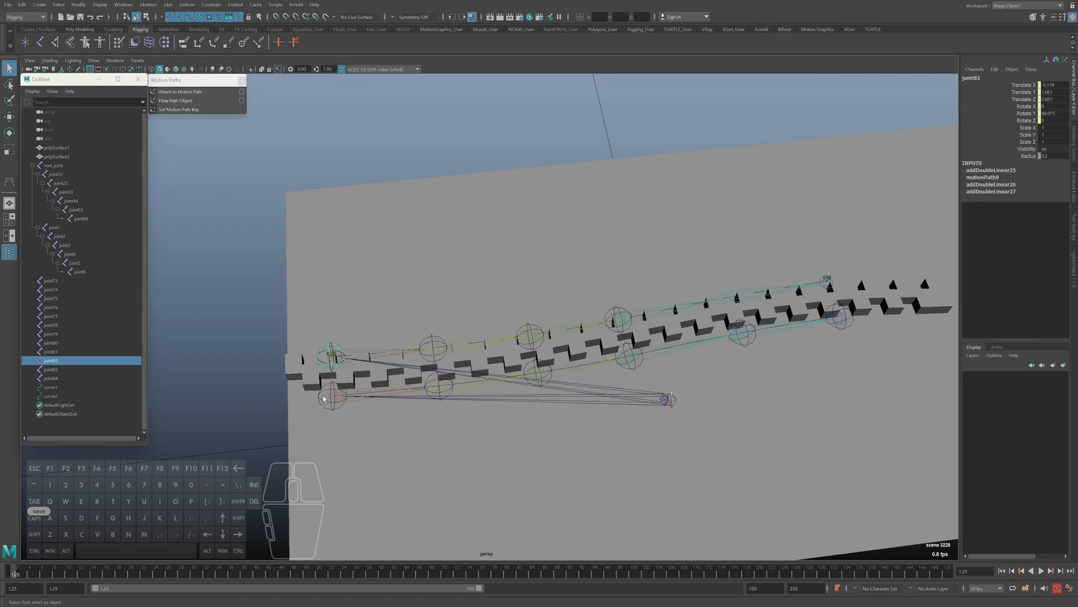
Attach joint81 to curve2 with a motion path
click(50, 351)
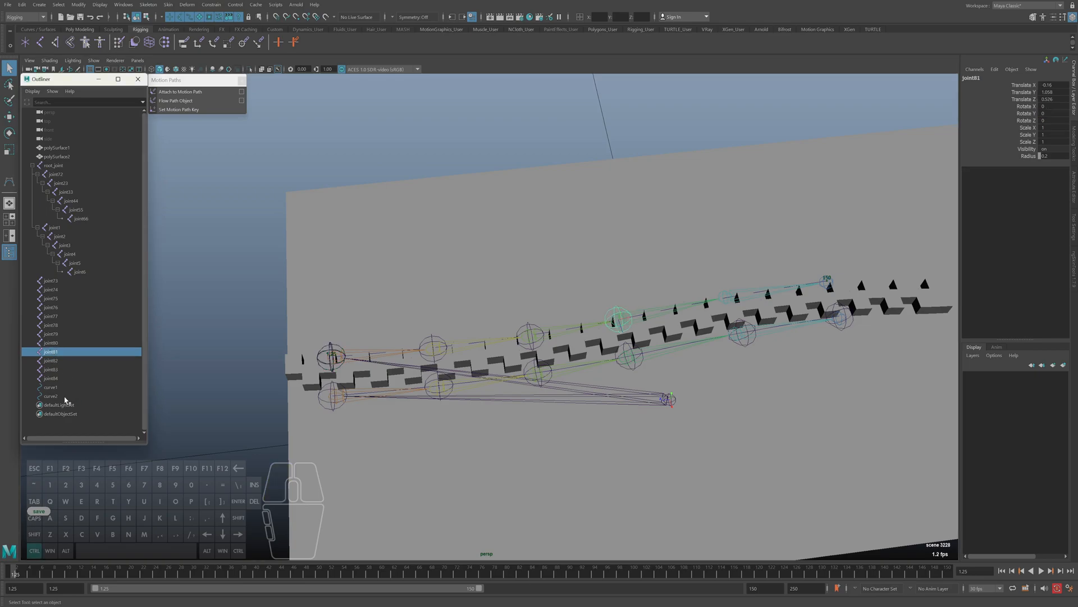
ctrl+click(50, 395)
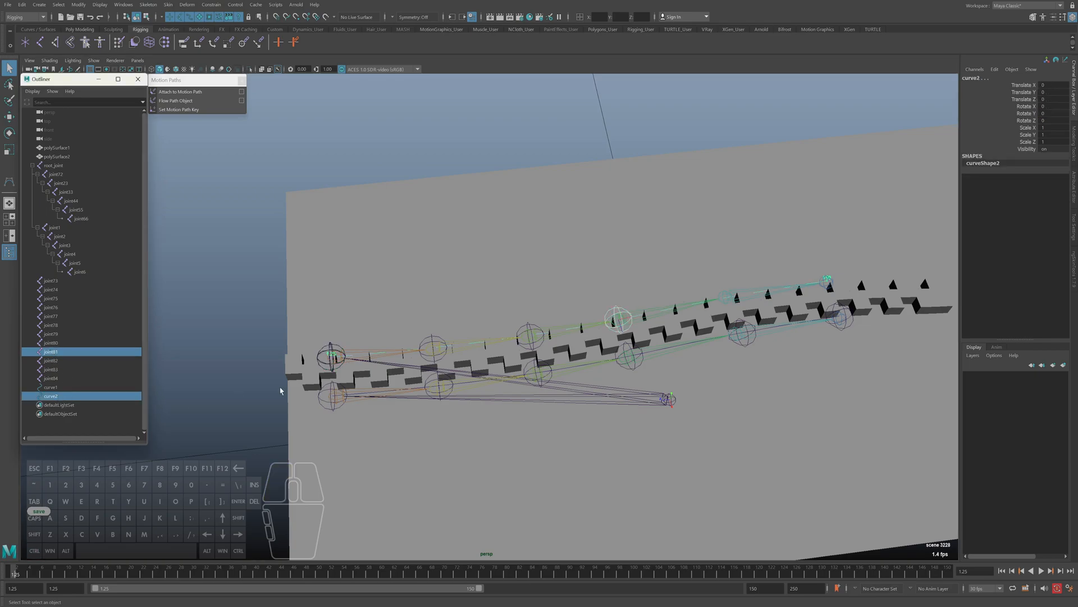
key(g)
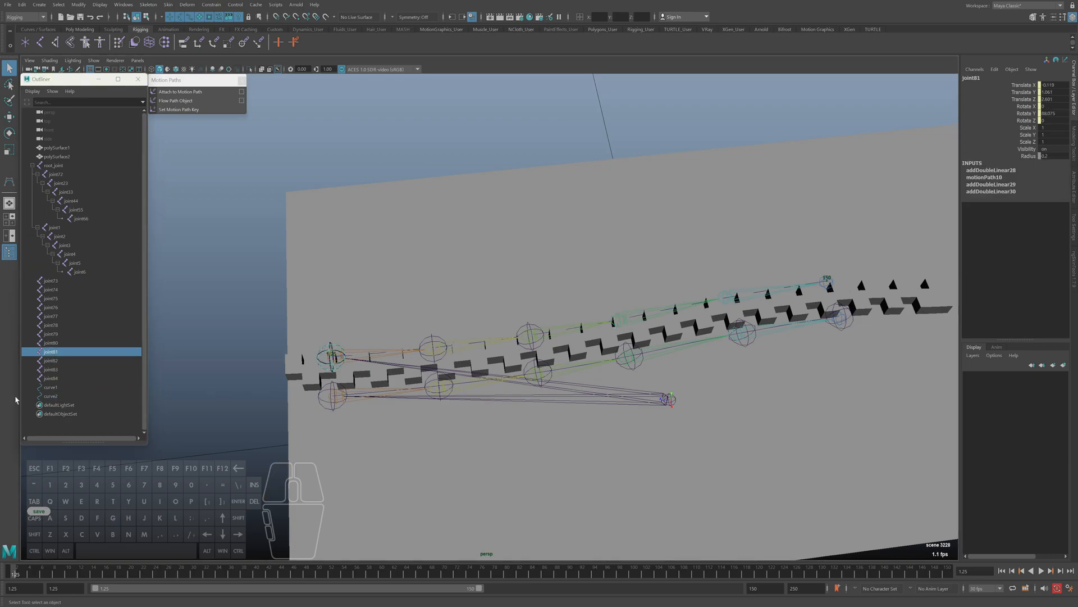
Attach joint80 to curve2 with its own motion path
click(52, 343)
ctrl+click(55, 396)
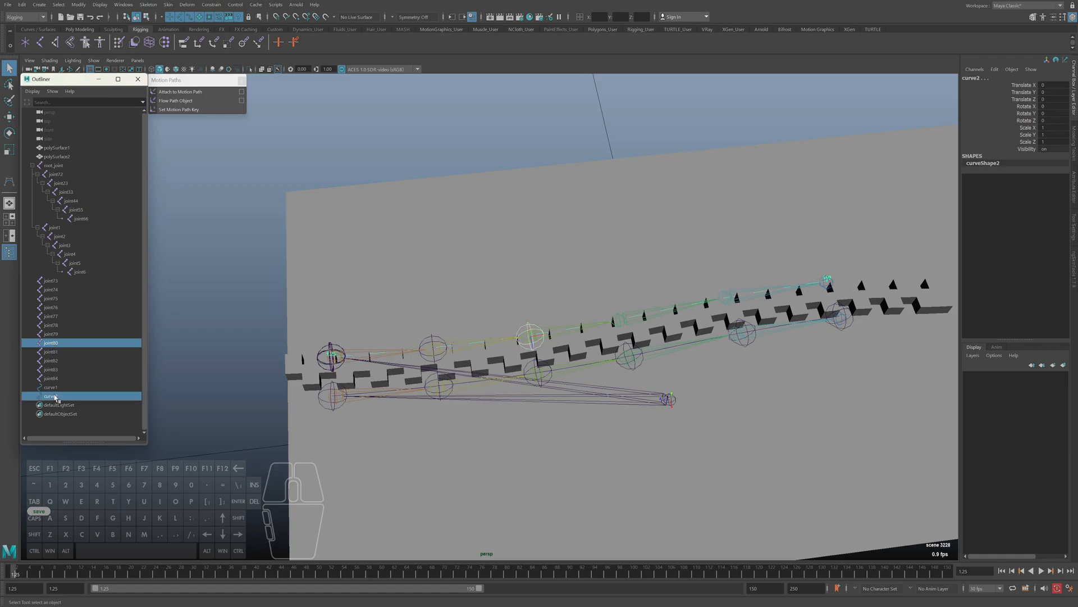
key(g)
Attach joint79 to curve2 by repeating the motion path attachment
click(52, 336)
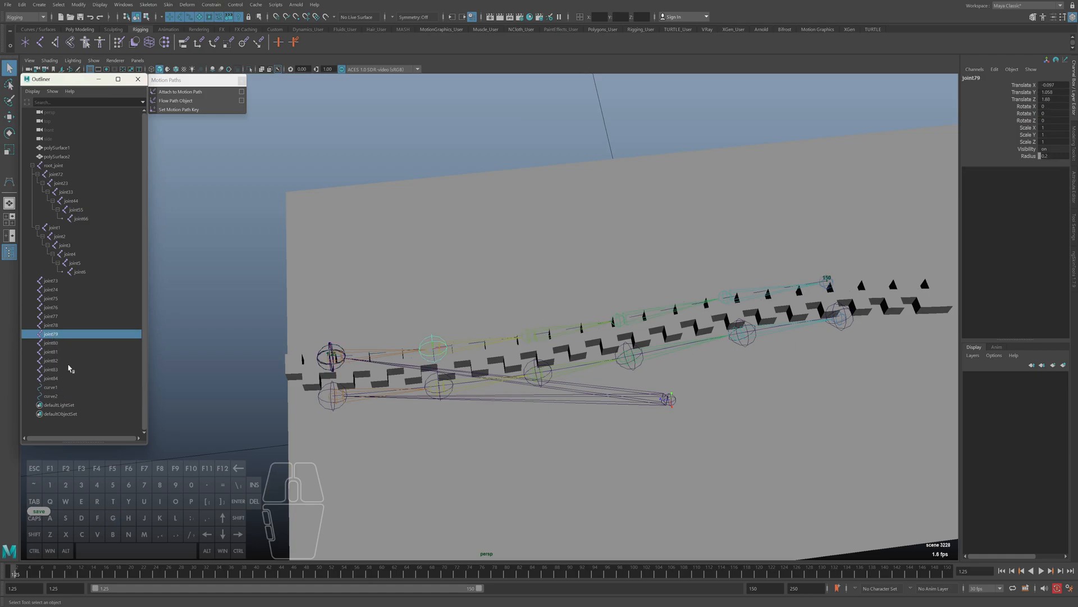
ctrl+click(56, 396)
key(g)
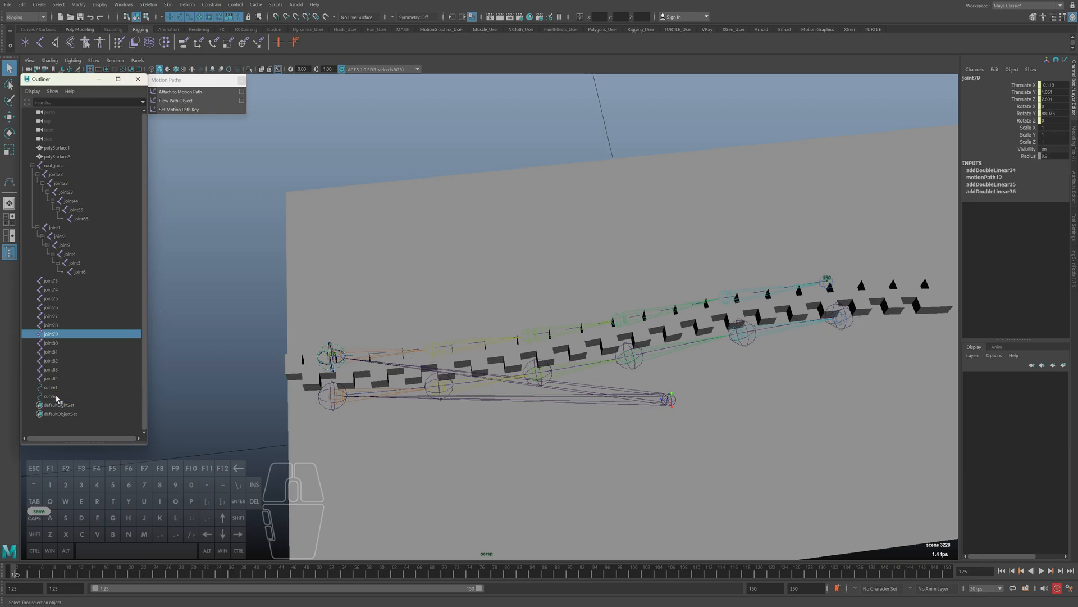
Show the attributes of joint84's motion path and break its U Value connection
key(ctrl+a)
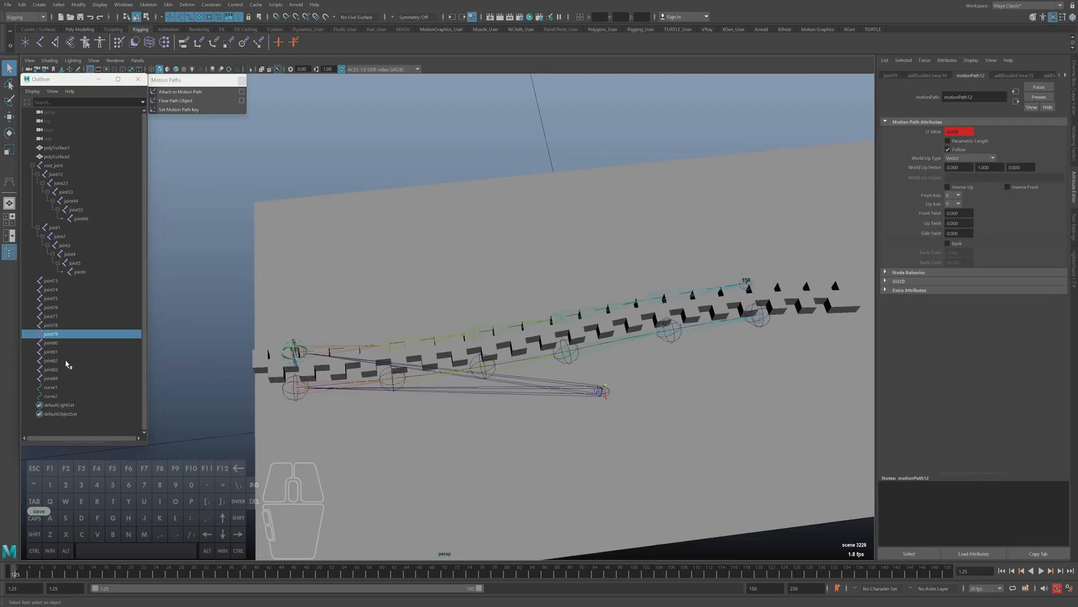
click(52, 378)
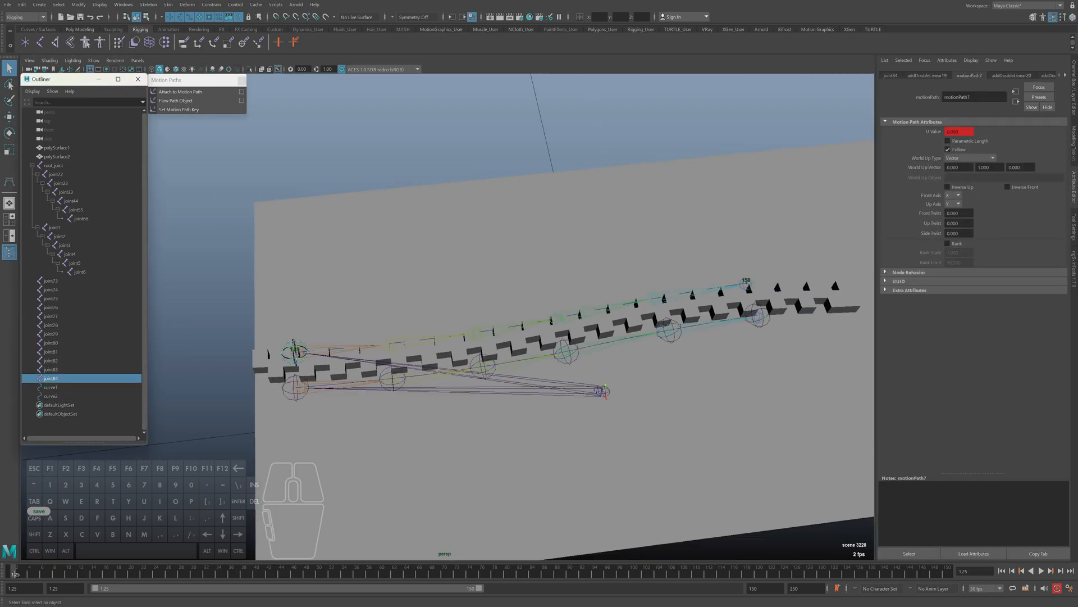
right_click(970, 134)
click(988, 163)
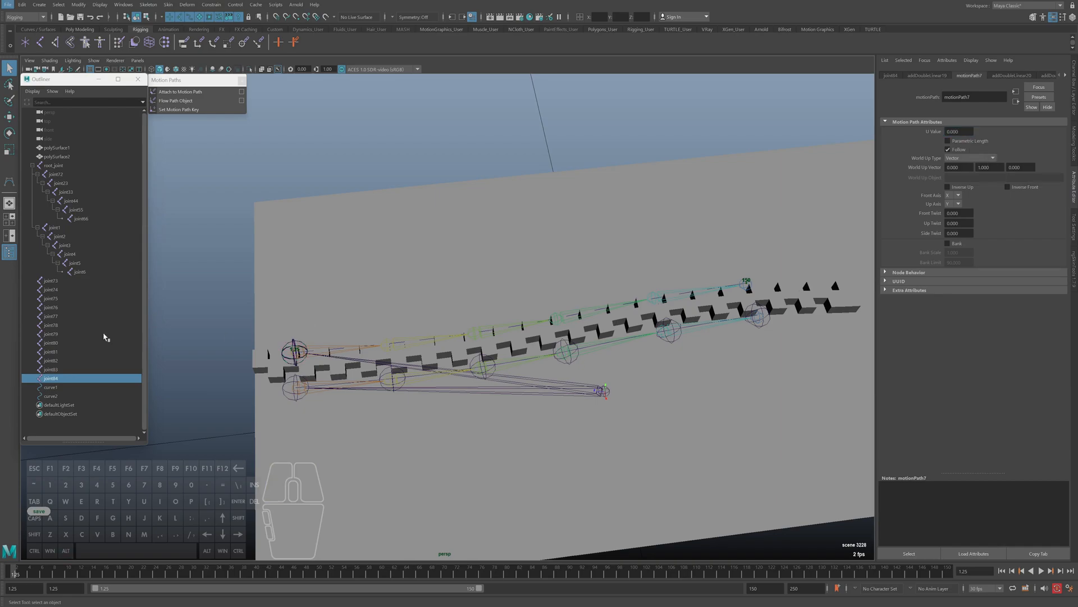
Break the U Value connection on joint83's motion path and set the U Value to 0.2
click(56, 370)
click(962, 133)
right_click(963, 133)
click(978, 164)
click(963, 132)
key(ctrl+a)
text(0.2)
key(Return)
Break the U Value connection on joint82's motion path, try 0.4, and settle the U Value at 0.39
click(69, 360)
right_click(960, 131)
click(978, 163)
key(ctrl+a)
text(0.4)
key(Return)
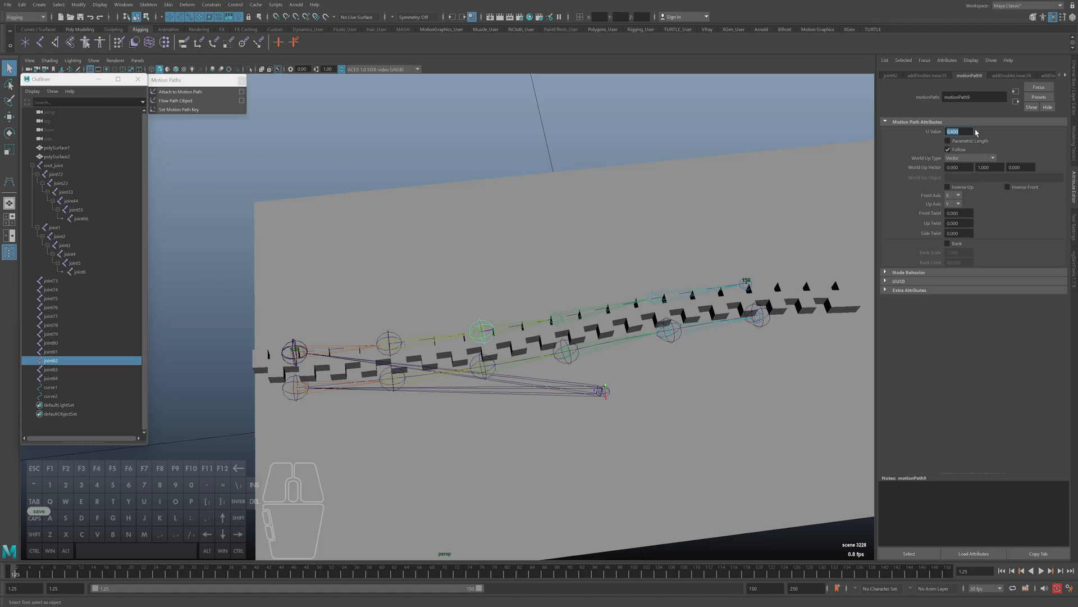
key(BackSpace)
key(BackSpace)
key(BackSpace)
text(39)
key(Return)
Break the U Value connection on joint81's motion path, try 0.58, and settle the U Value at 0.57
click(64, 353)
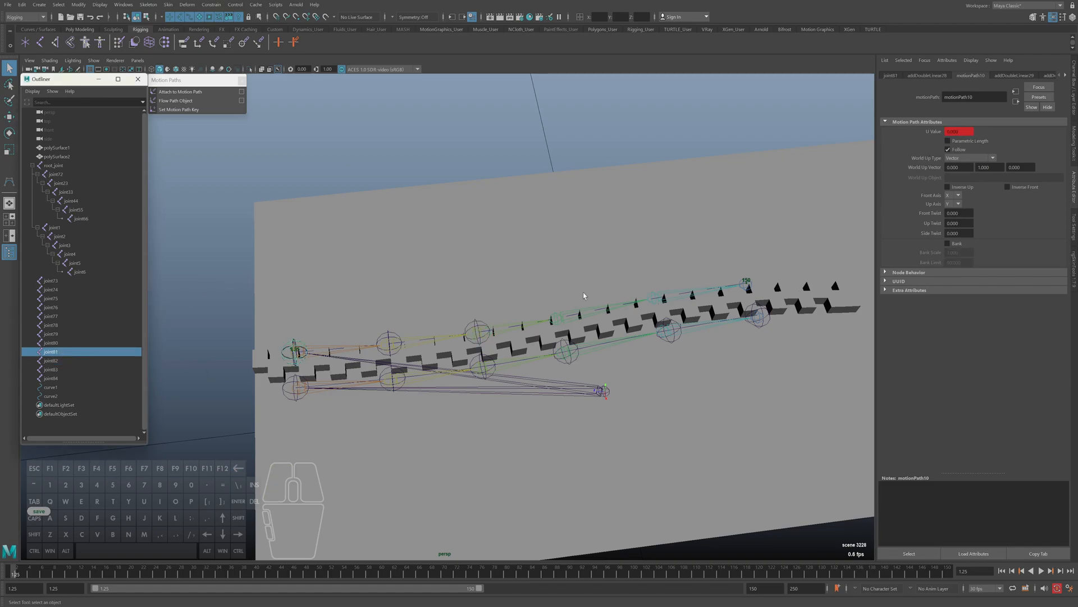
right_click(957, 134)
click(974, 165)
key(ctrl+a)
text(.58)
key(Return)
key(BackSpace)
key(BackSpace)
text(7)
key(Return)
Try to break the U Value connection on joint80's motion path
click(52, 342)
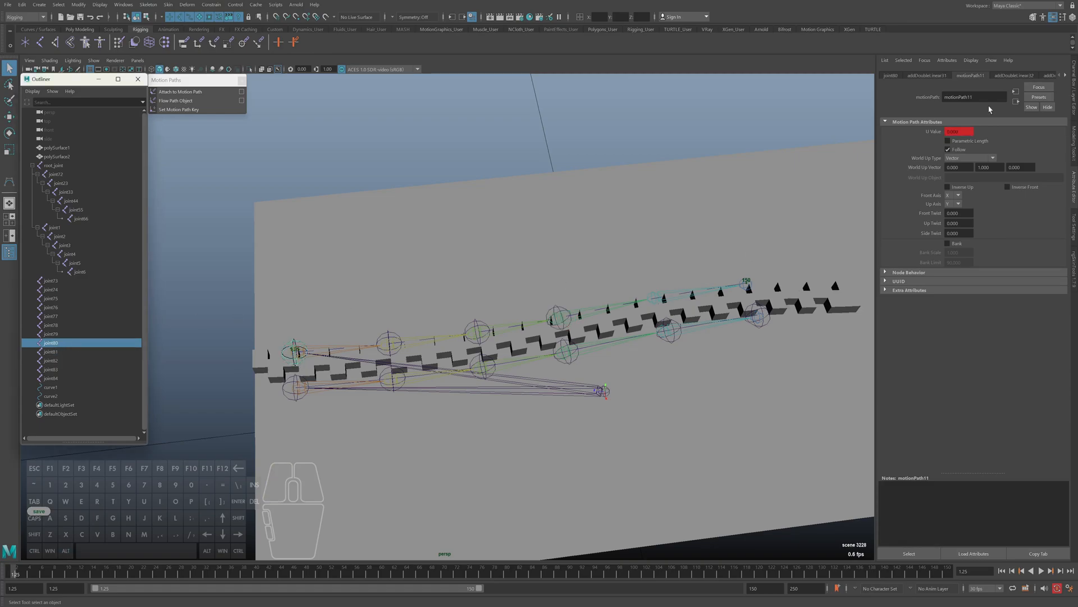
right_click(961, 132)
click(974, 148)
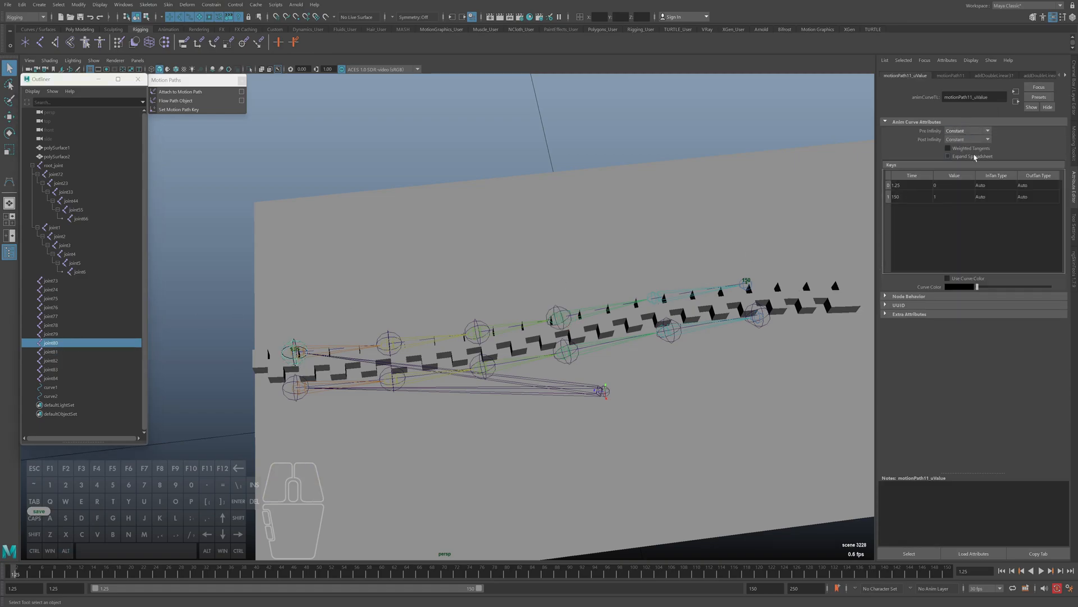
click(957, 75)
right_click(961, 131)
click(973, 162)
key(ctrl+z)
alt+middle_drag(832, 185, 837, 180)
click(954, 75)
right_click(958, 134)
click(972, 141)
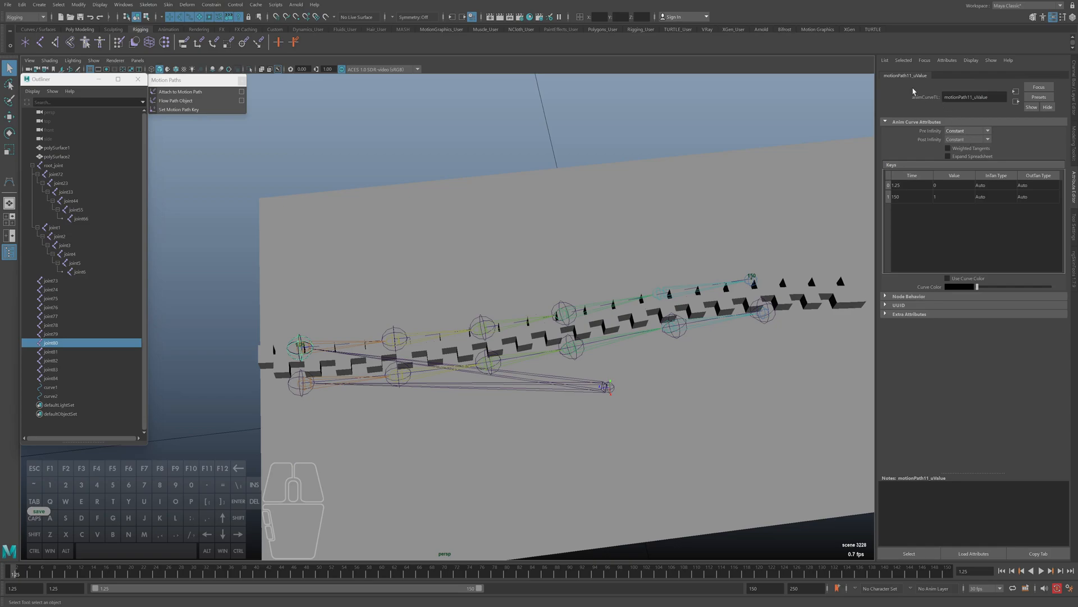
Set the U Value of joint80's motion path to 0.8
click(53, 344)
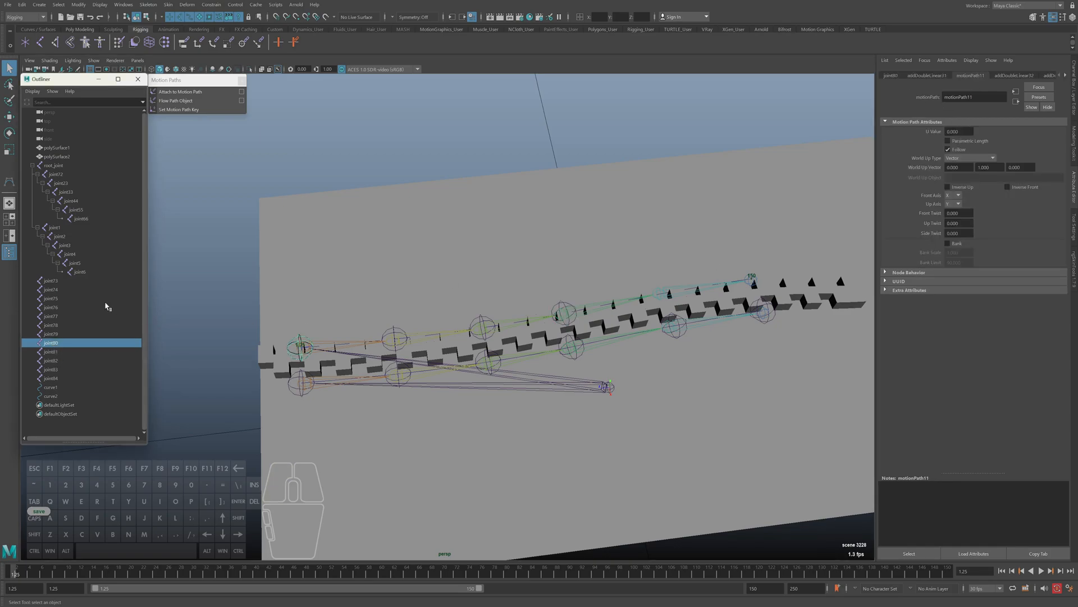
click(53, 381)
click(51, 345)
click(961, 131)
text(8)
key(Return)
text(0.8)
key(Return)
Break the U Value connection on joint79's motion path and set the U Value to 1
click(50, 333)
right_click(960, 141)
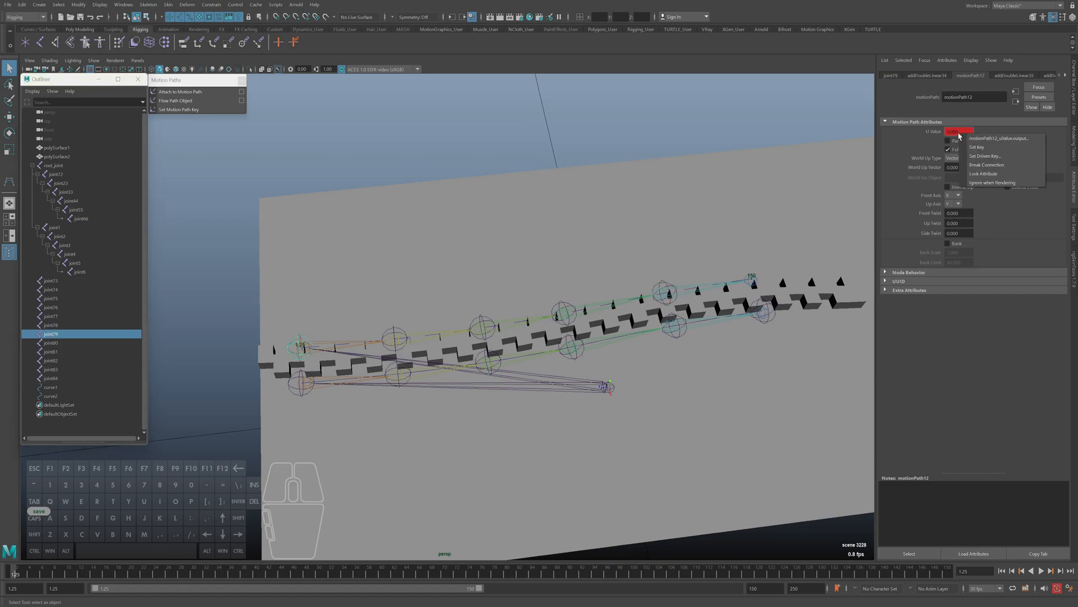
click(991, 170)
text(1)
key(Return)
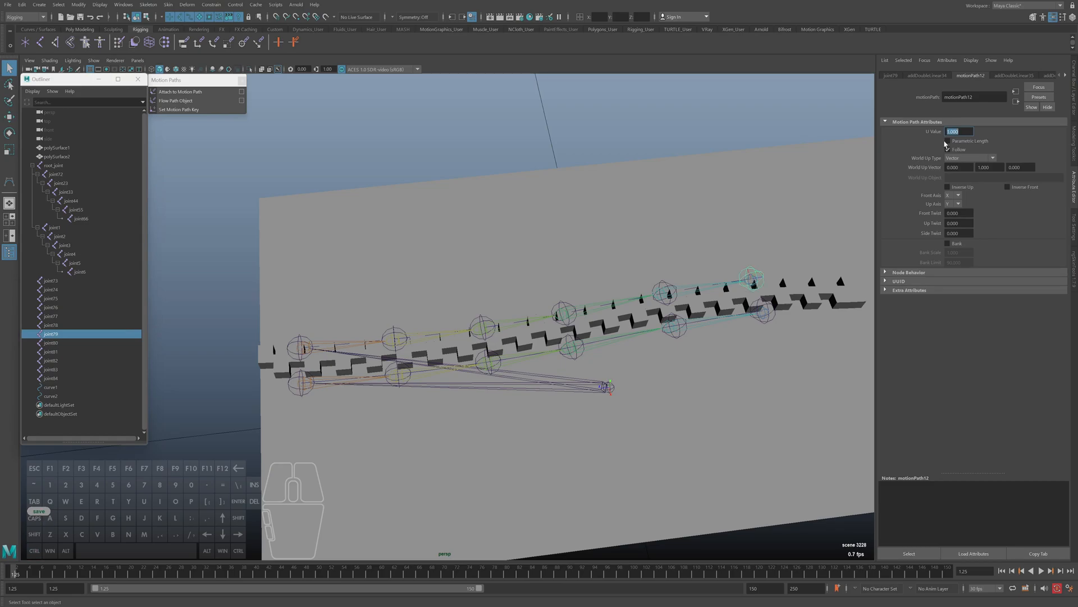
key(ctrl+a)
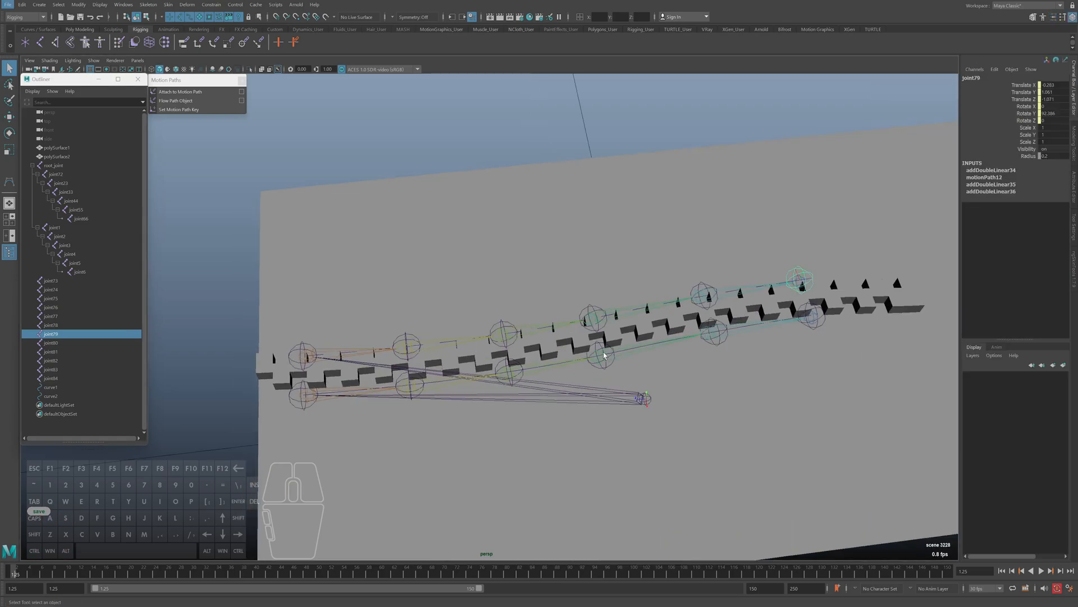
Try moving a middle control vertex of curve2 in wireframe display, undo it, and return to shaded object selection
click(62, 387)
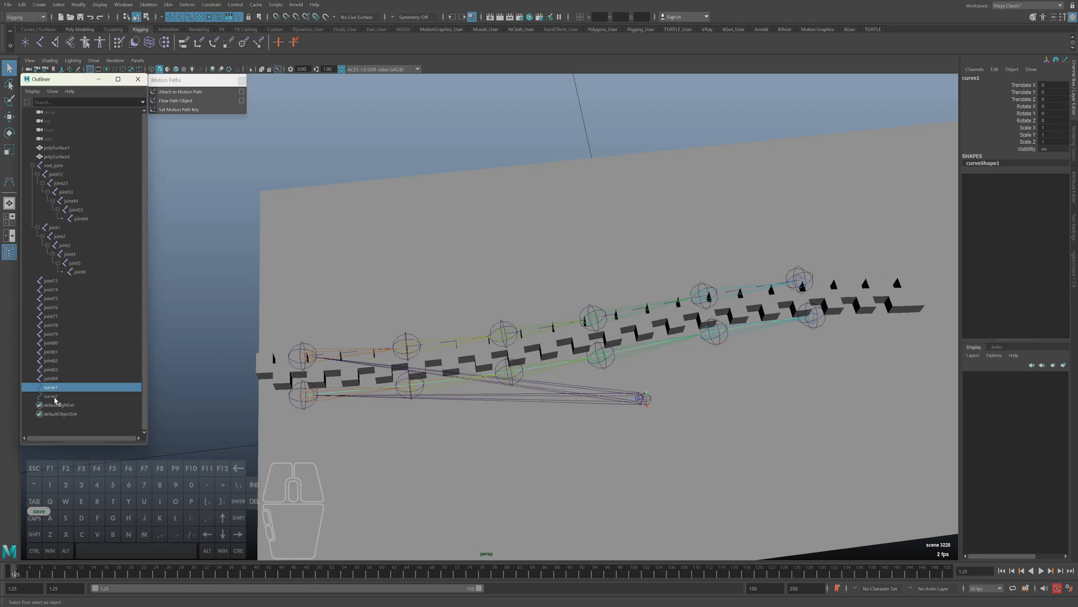
click(337, 169)
key(4)
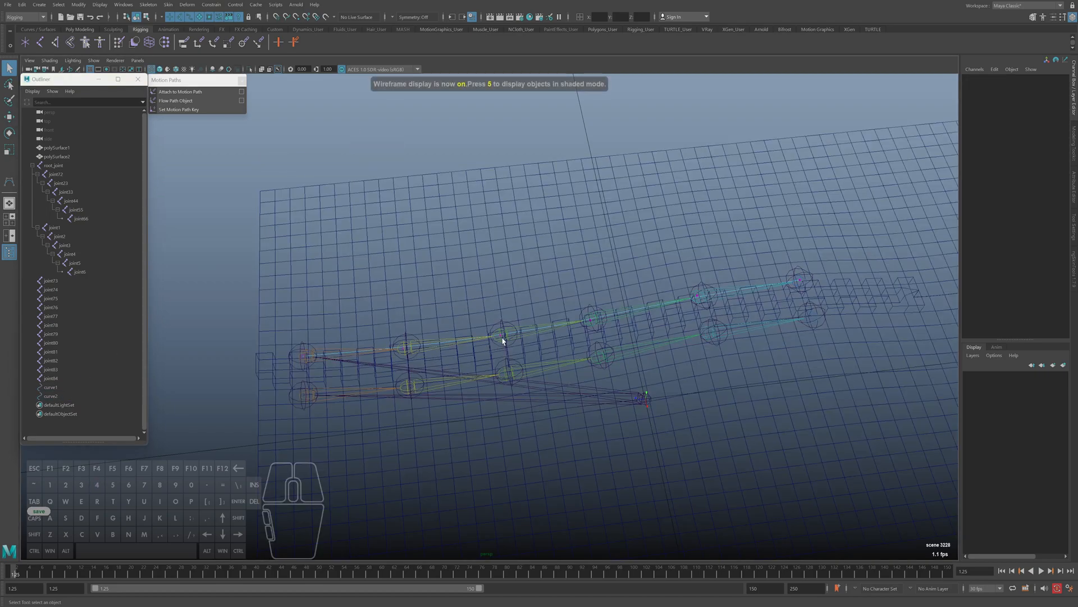
double_click(189, 18)
mouse_move(489, 322)
mouse_down()
mouse_move(507, 341)
mouse_move(517, 323)
mouse_move(510, 339)
mouse_up()
key(w)
key(ctrl+z)
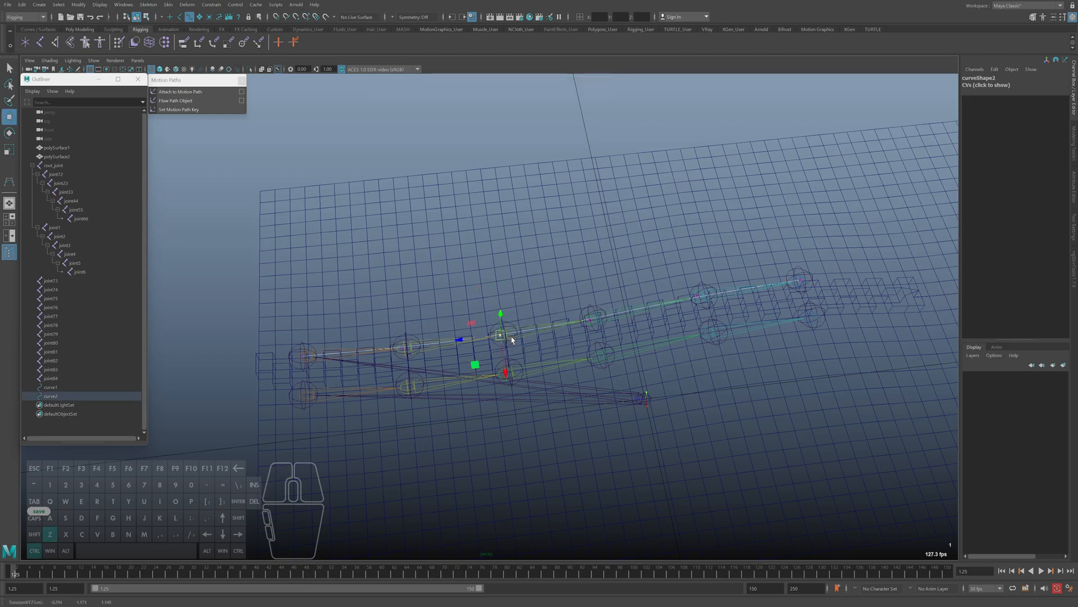
key(5)
key(F8)
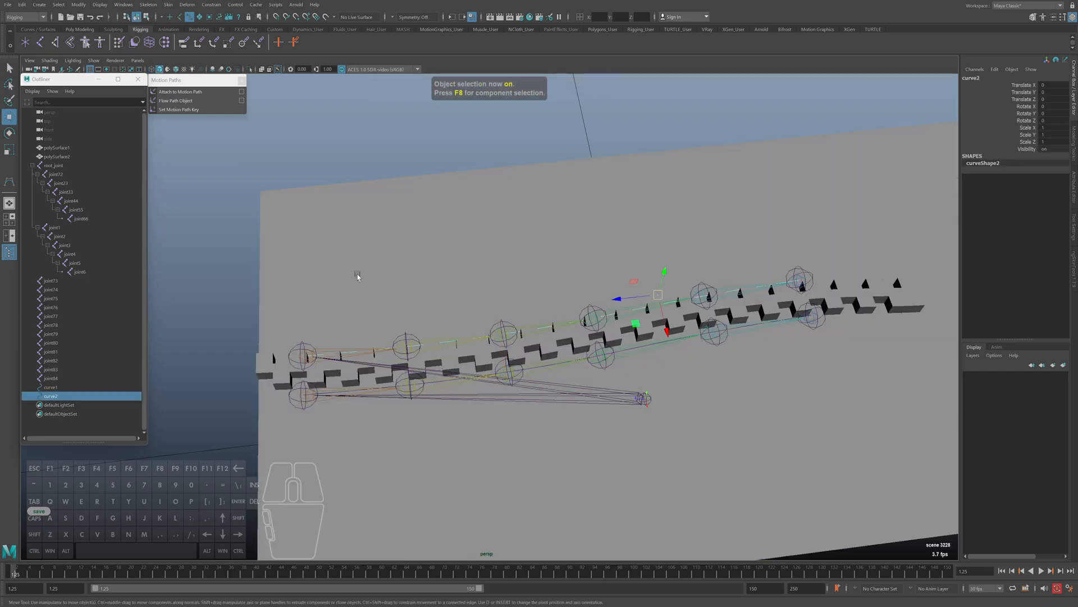
Re-enable picking of all object types, return to the Select tool and clear the selection
click(170, 17)
click(175, 32)
alt+drag(469, 263, 450, 163)
key(q)
click(453, 163)
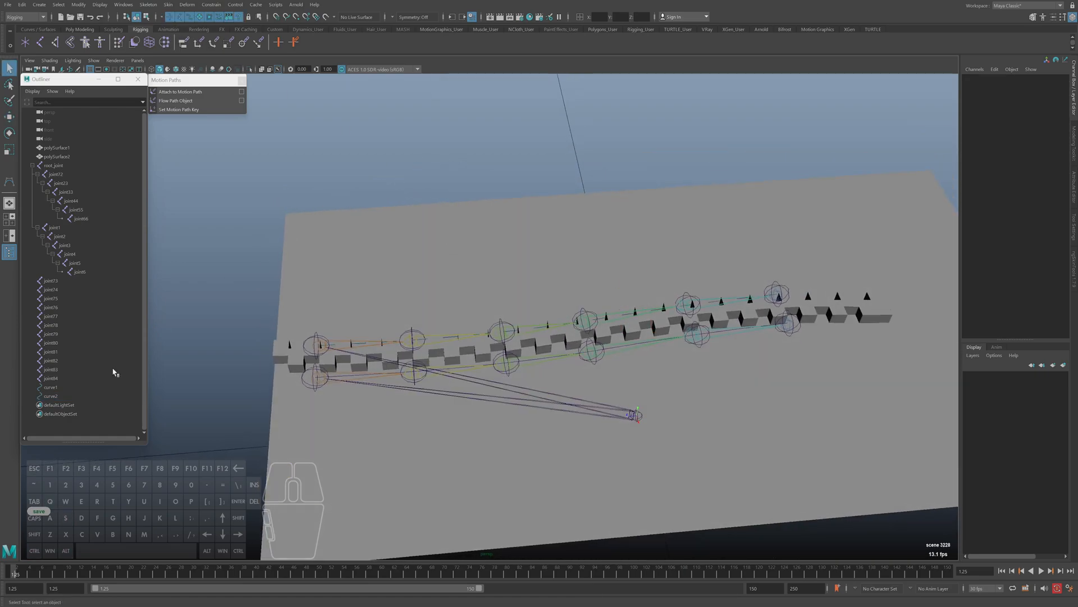
Look through the motion path and addDoubleLinear nodes connected to curve1
click(50, 387)
key(ctrl+a)
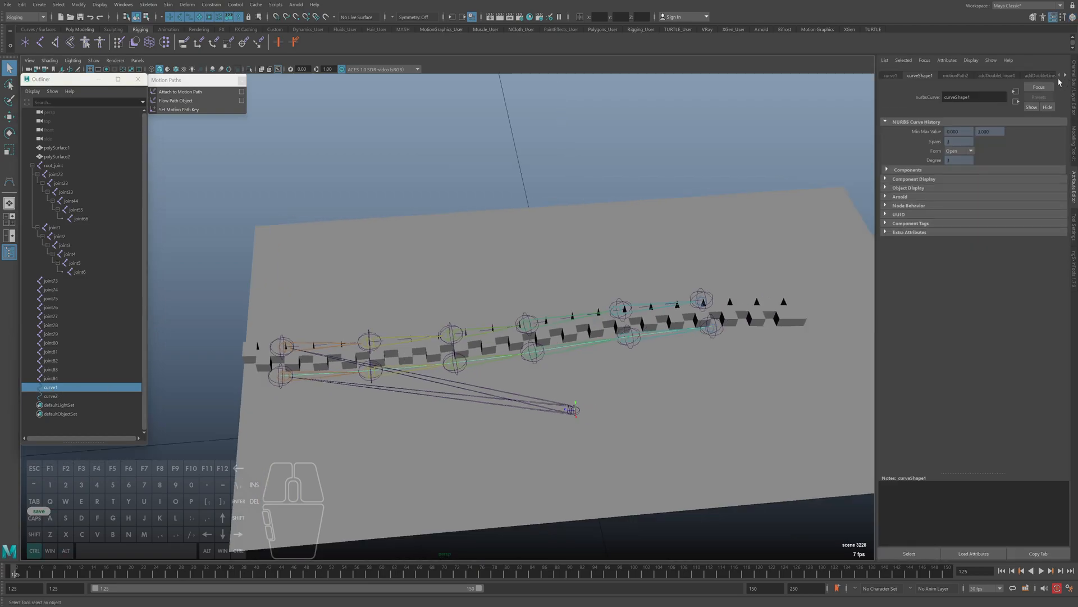
click(1065, 78)
click(1066, 78)
click(1065, 78)
click(1065, 78)
click(1065, 78)
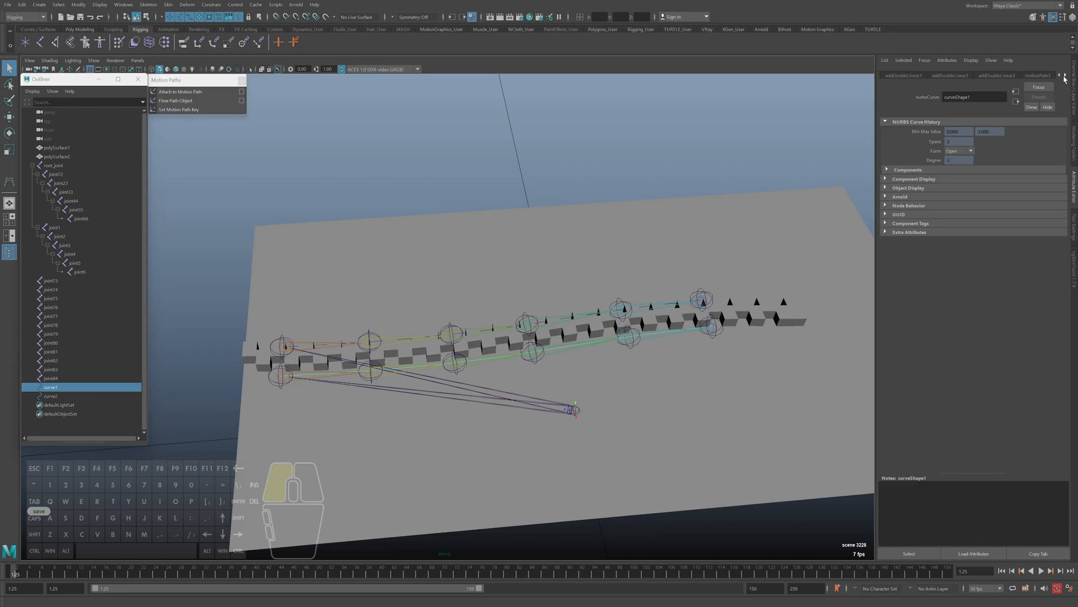
click(1065, 78)
click(1065, 78)
click(1065, 78)
click(1065, 78)
click(1067, 79)
click(1068, 79)
click(1068, 79)
click(1066, 78)
click(1066, 78)
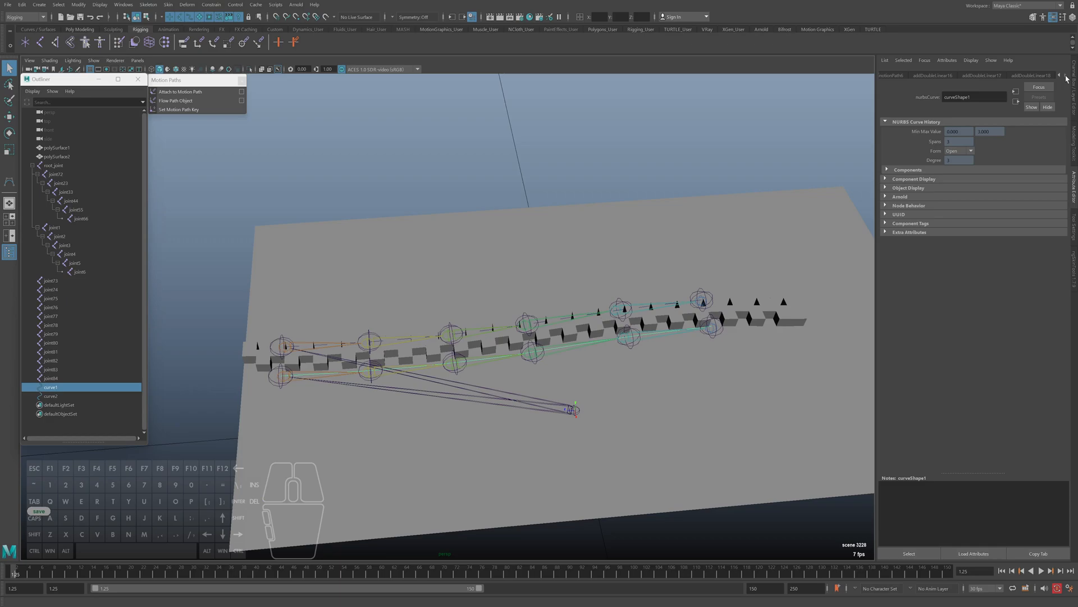
key(ctrl+a)
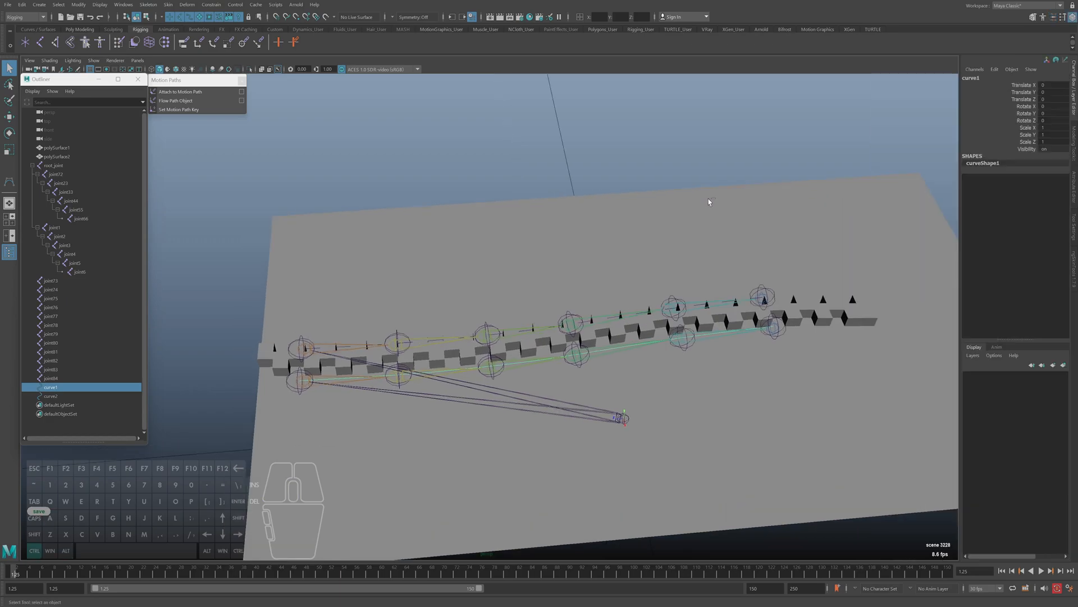
Review the transform attributes of curve1 and the NURBS curve history of curveShape1
key(ctrl+a)
click(913, 79)
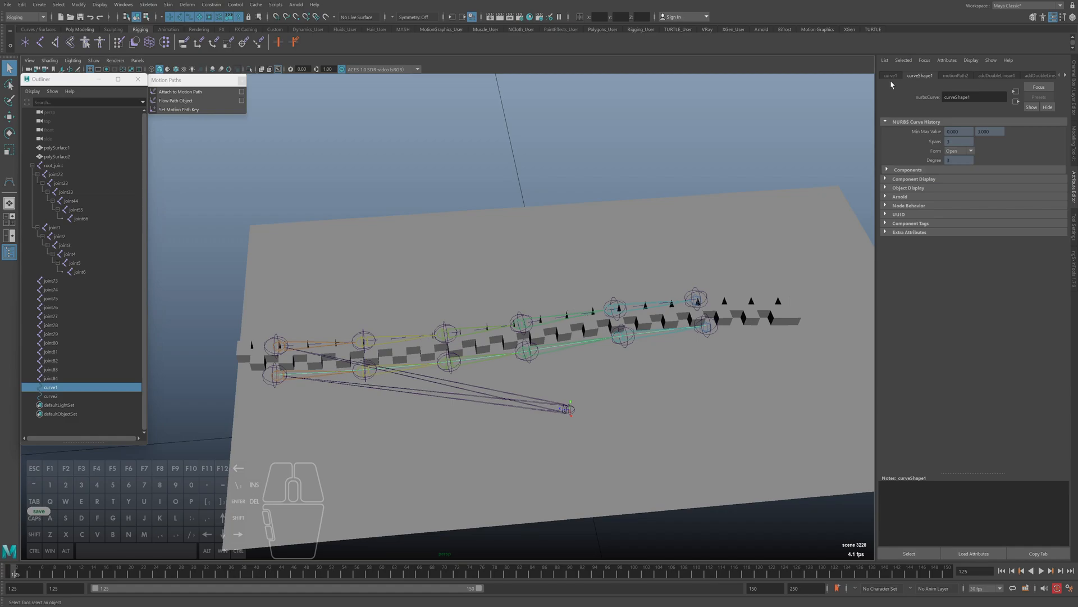
click(891, 76)
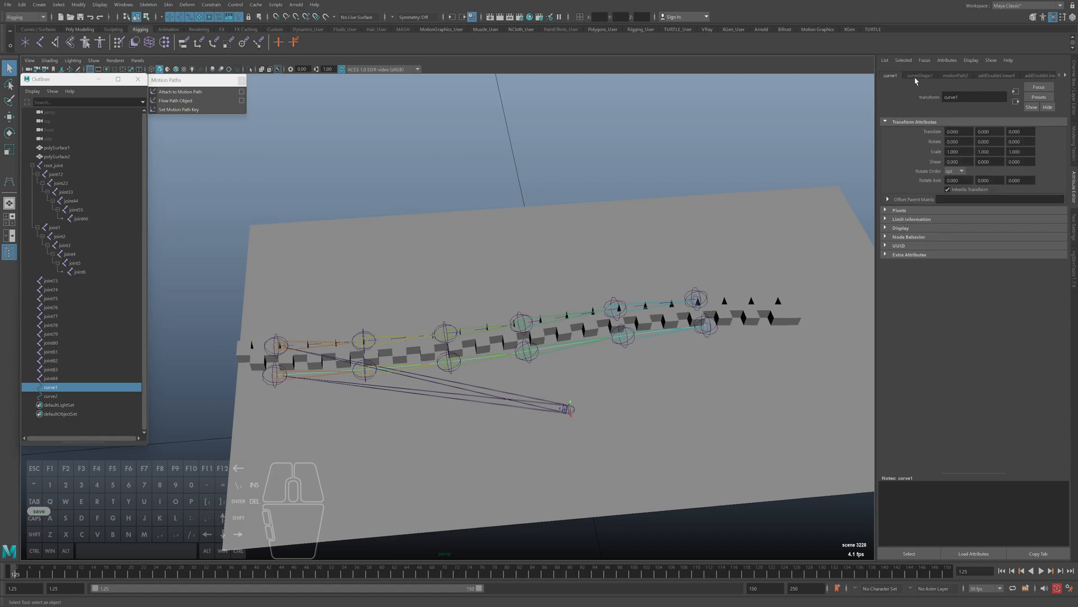
click(919, 76)
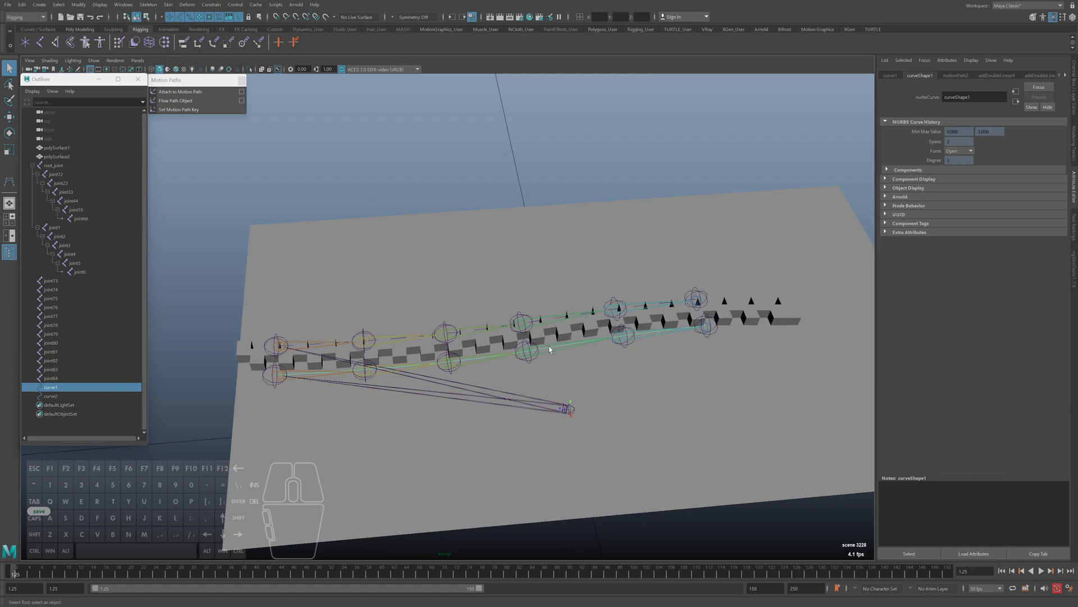
Inspect joint76 and the polySurface1 and polySurface2 meshes by selecting them in turn
click(526, 321)
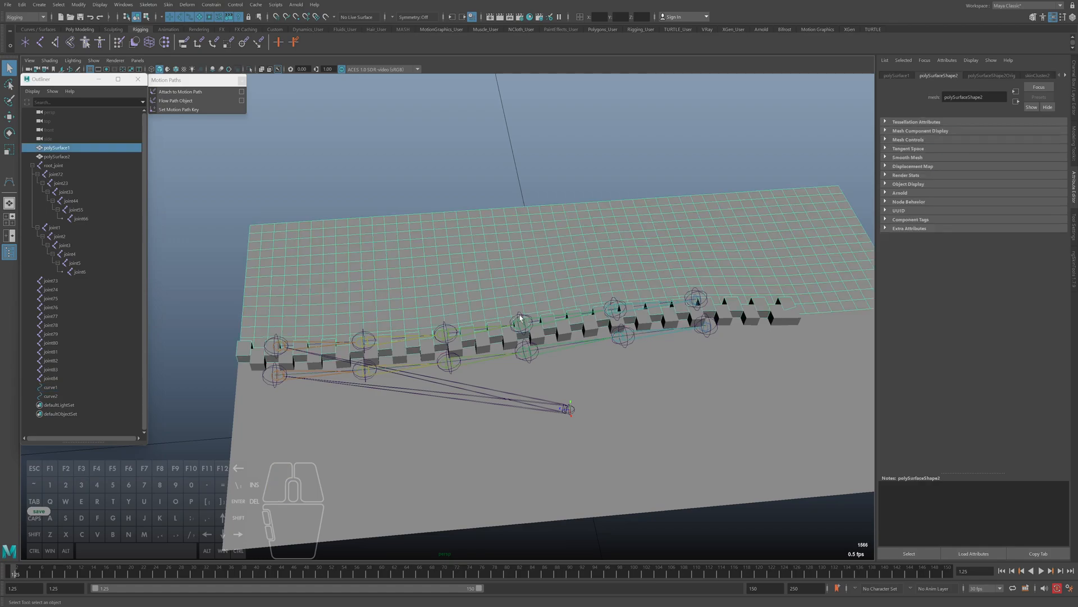
click(528, 352)
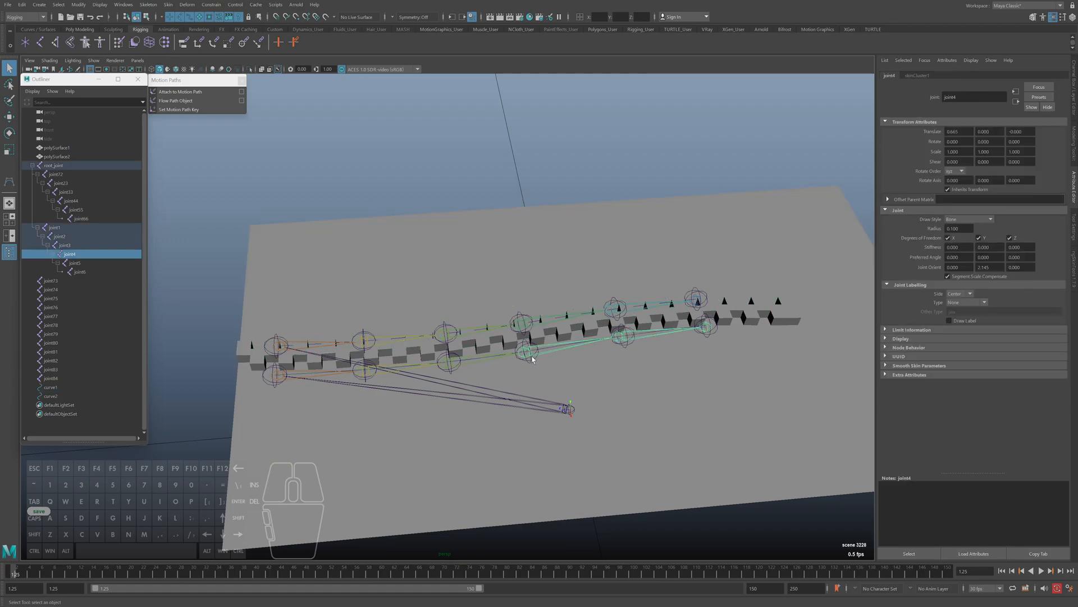
click(516, 324)
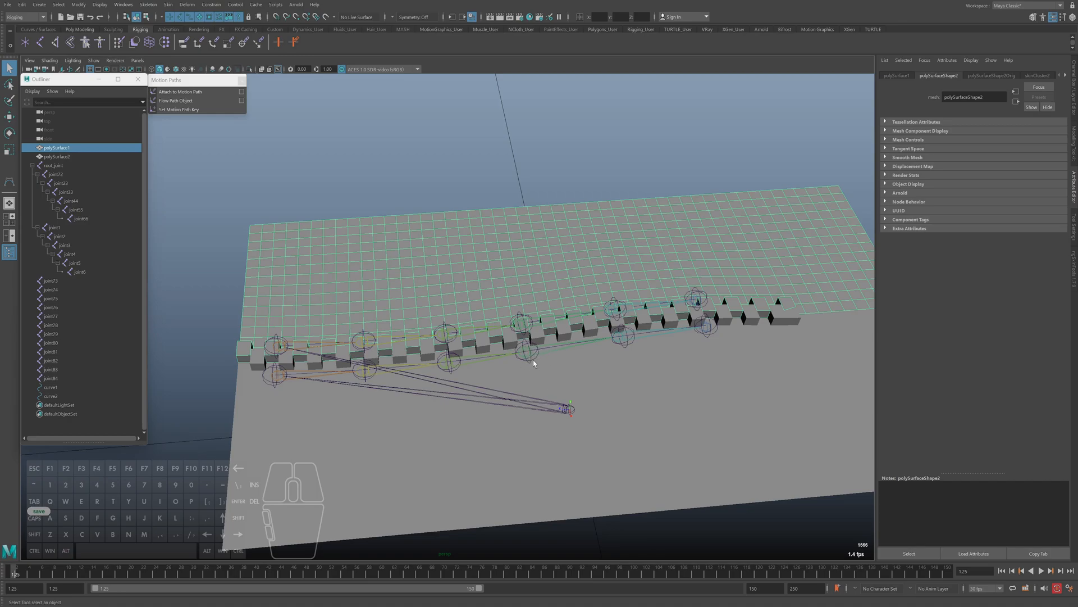
click(520, 349)
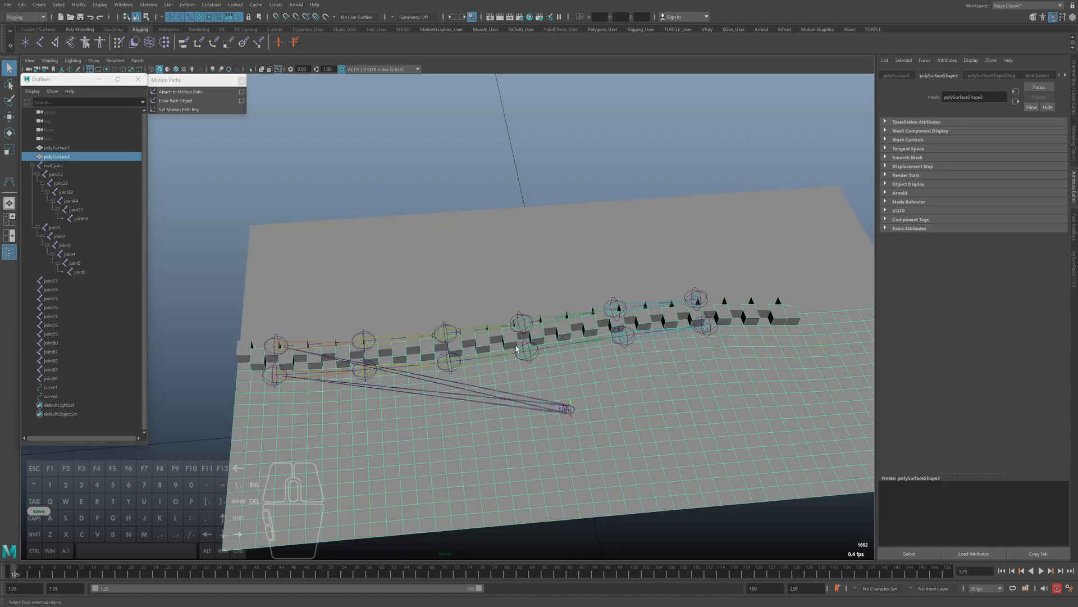
click(585, 344)
click(598, 355)
click(599, 283)
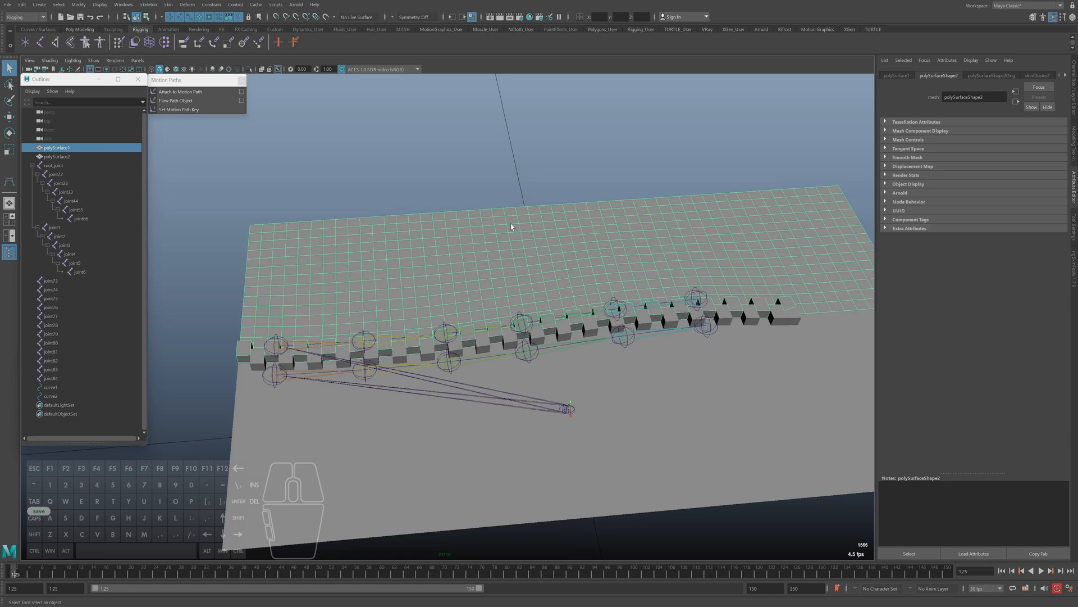
Select curve2, display its transform values in the Channel Box and save the scene
click(506, 188)
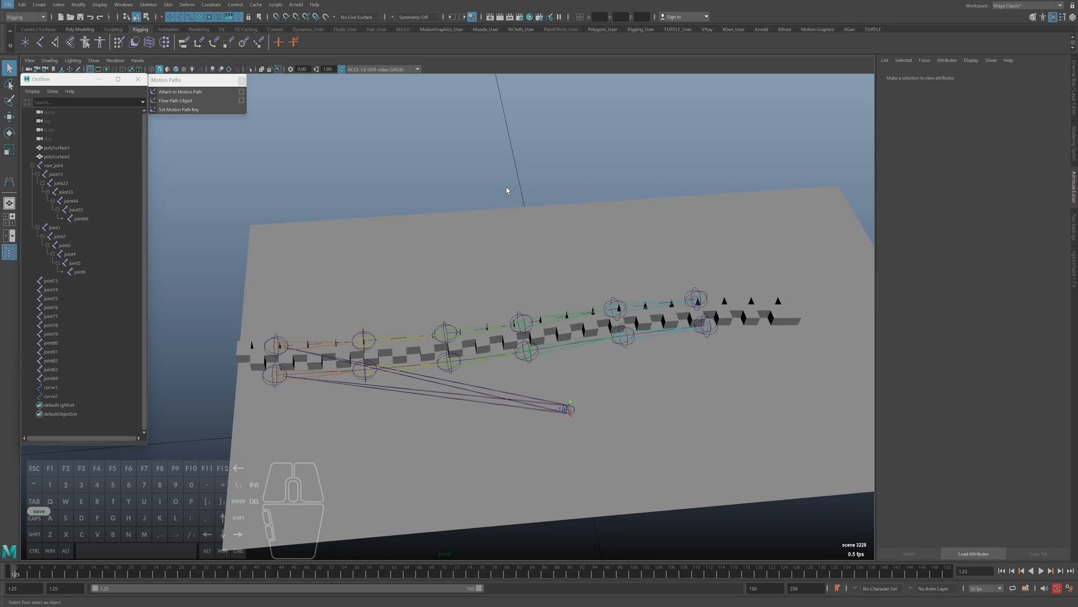
click(51, 396)
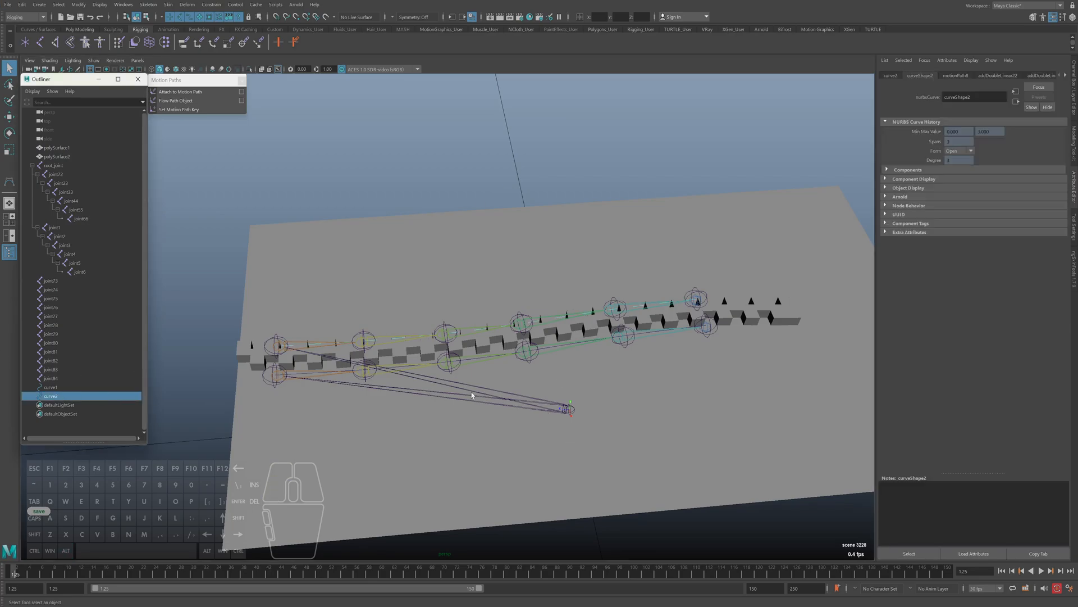
alt+drag(481, 389, 432, 408)
key(ctrl+a)
key(ctrl+s)
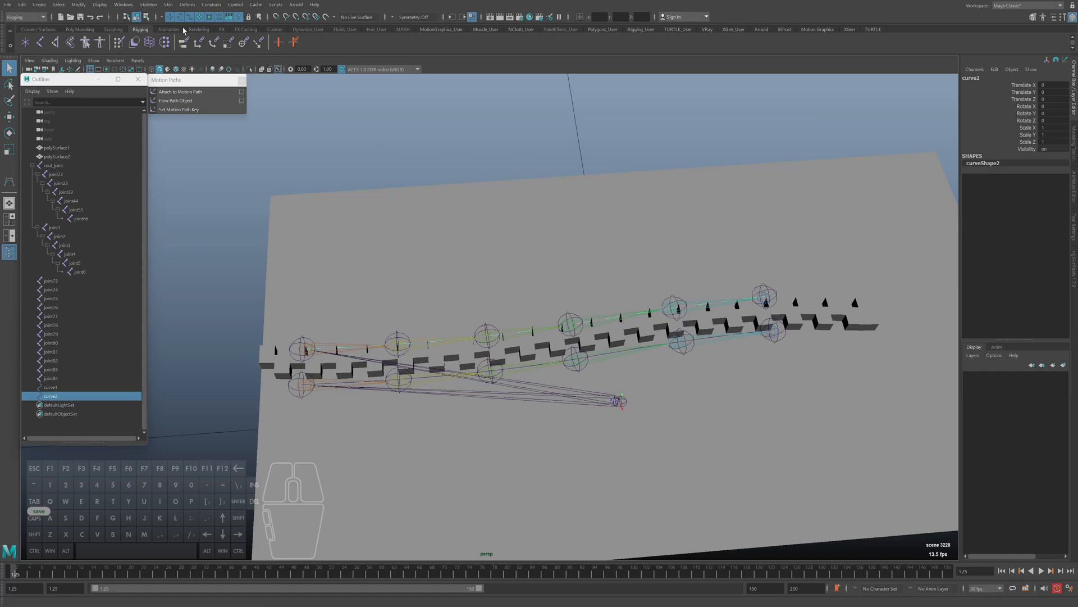
Open the Blend Shape options for curve2 and review the advanced deformation order choices, leaving Automatic selected
click(212, 5)
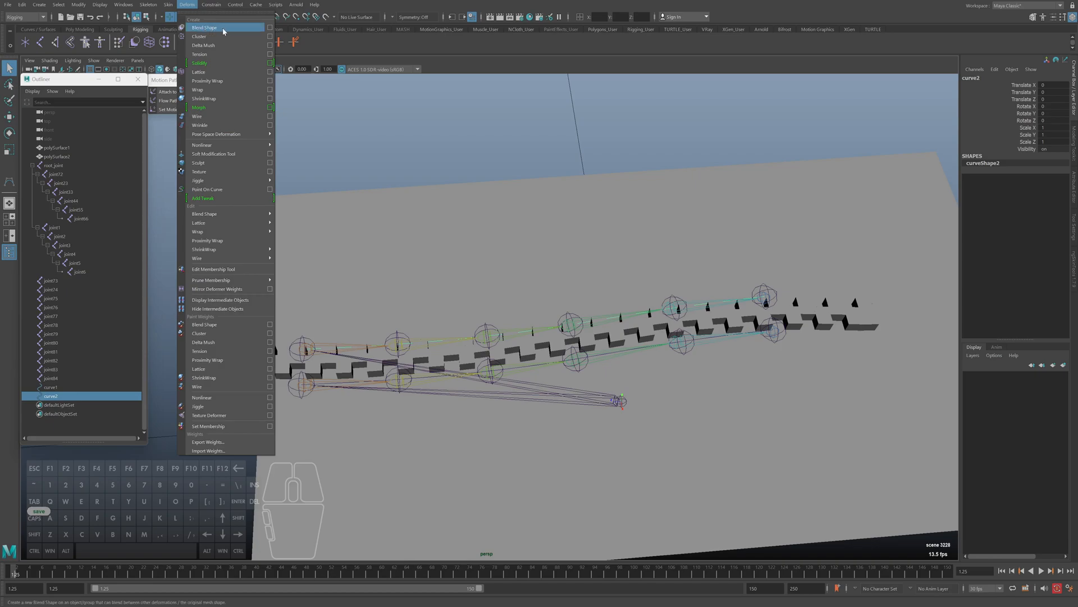
click(270, 27)
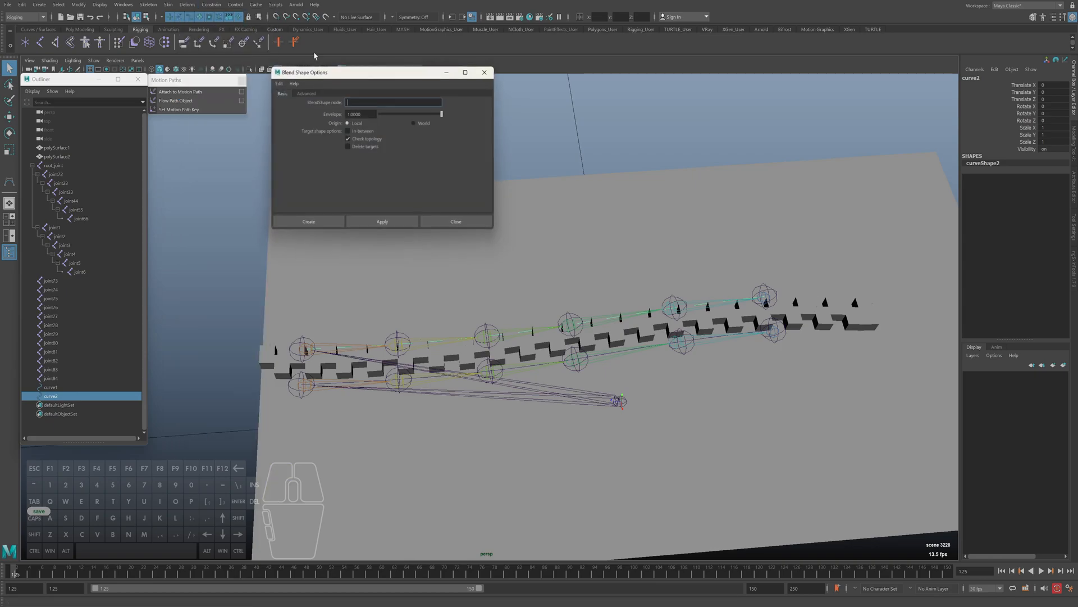
drag(337, 69, 569, 112)
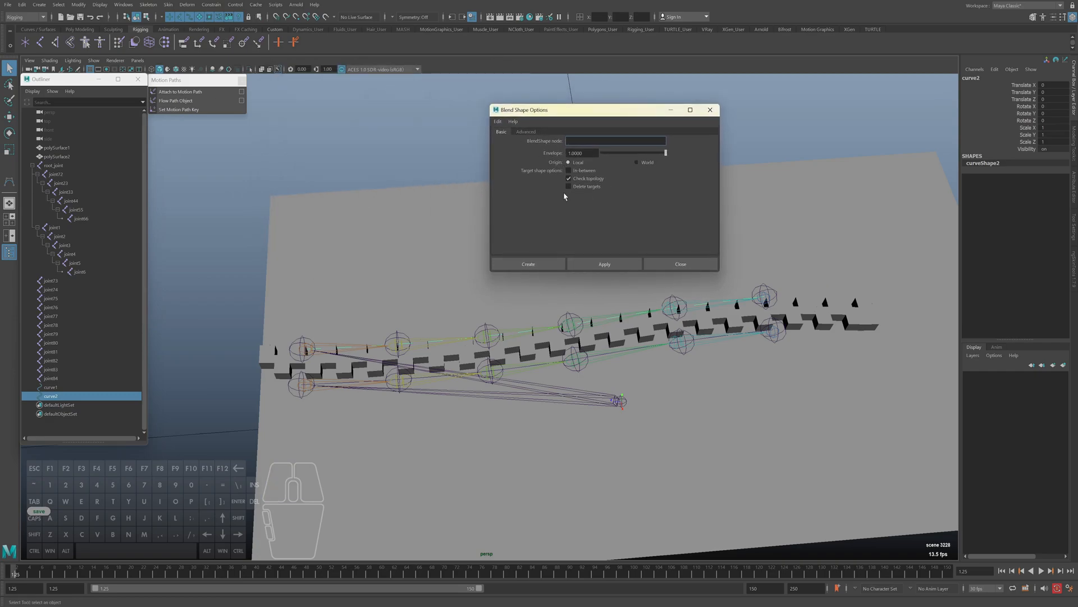
click(525, 133)
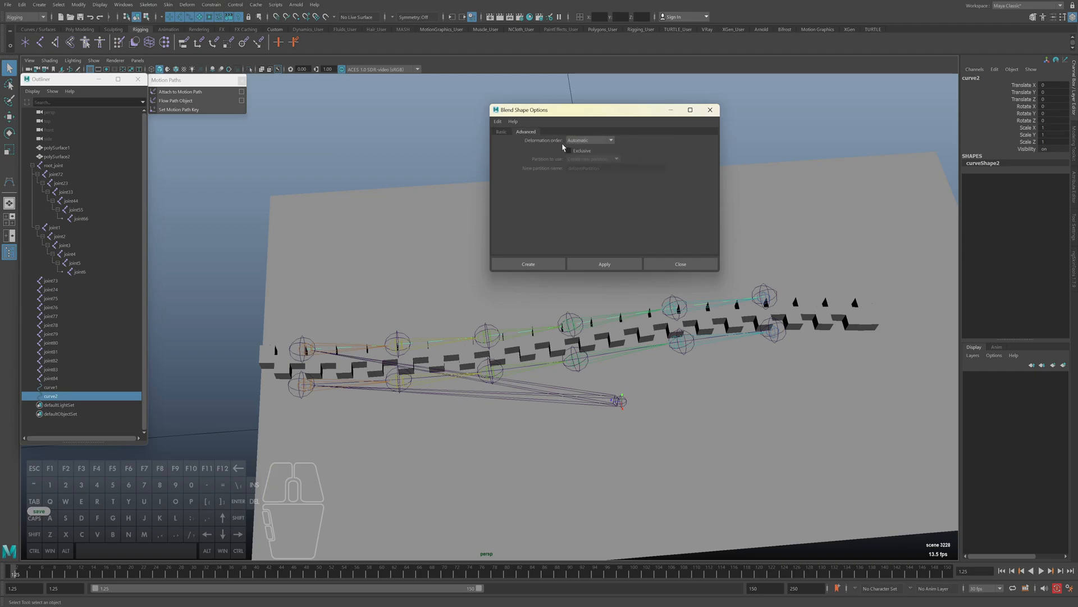
click(581, 142)
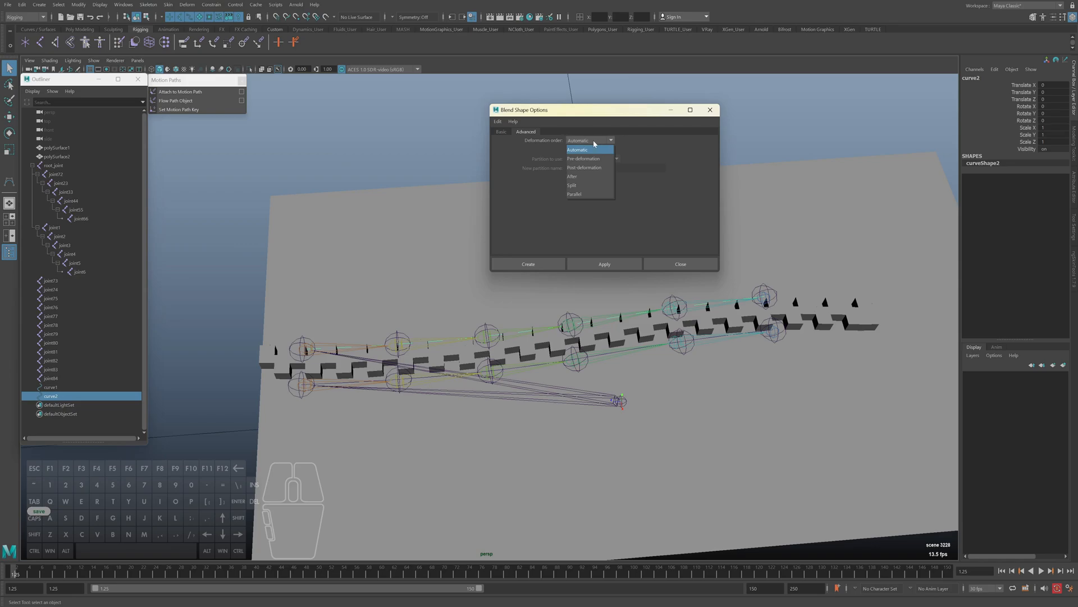
click(584, 141)
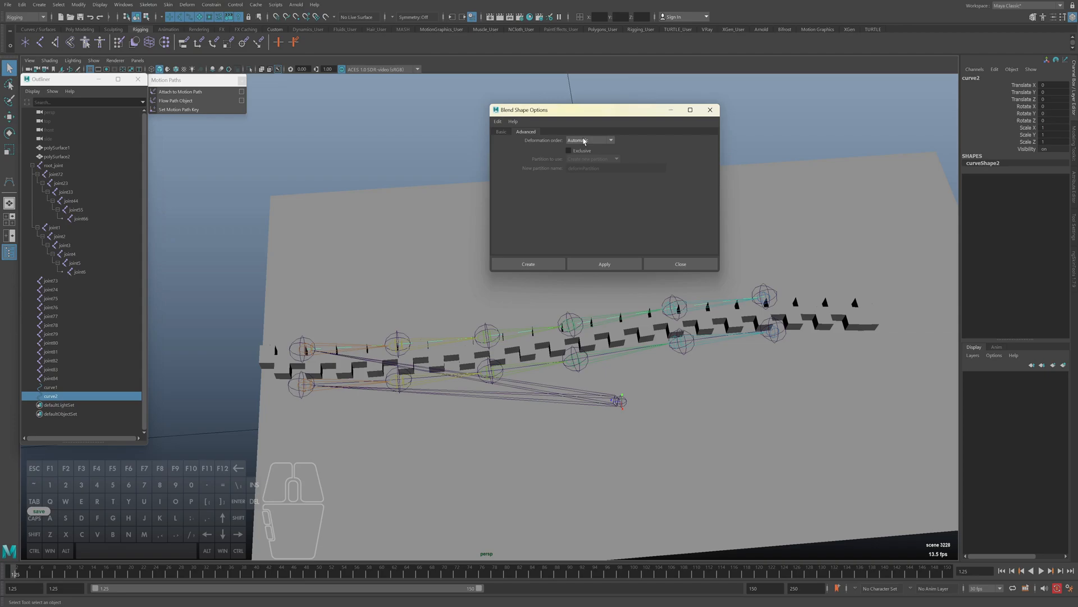
Select polySurface1 and inspect its skinCluster2 settings and its list of input operations
click(444, 286)
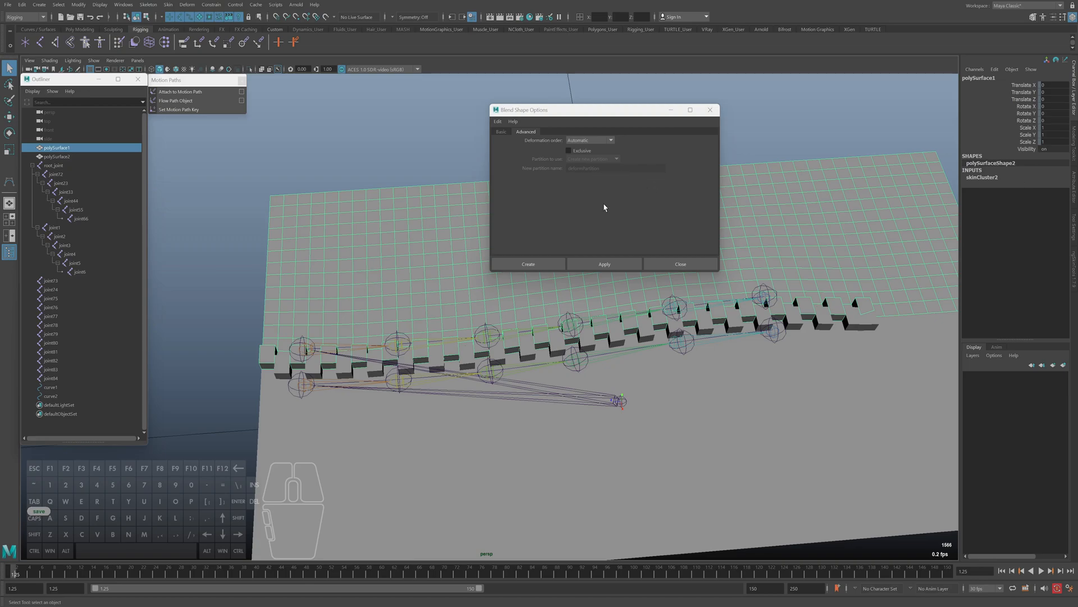
right_click(988, 179)
double_click(978, 178)
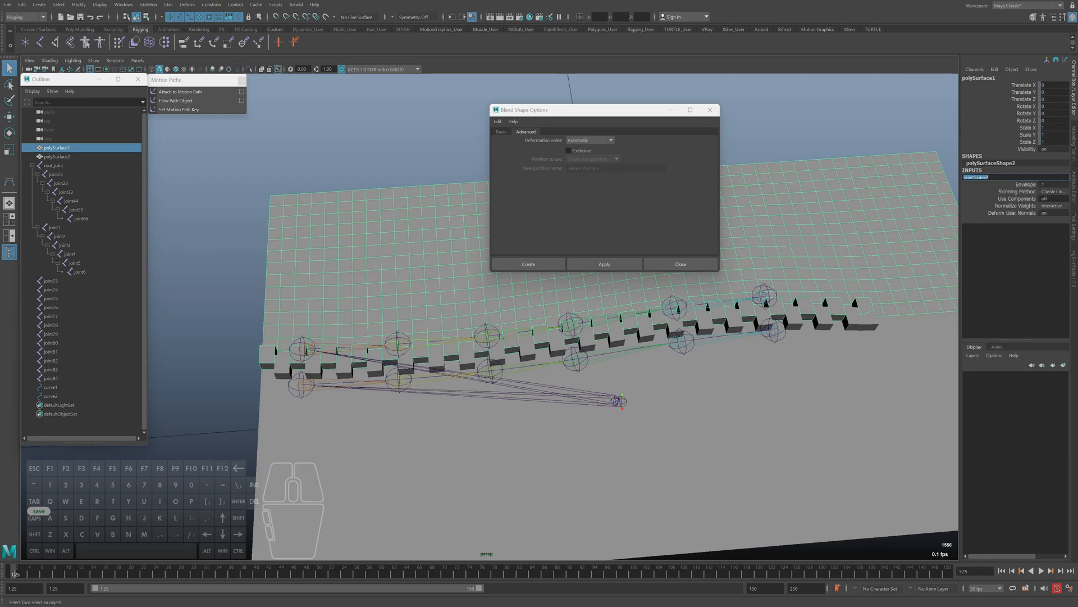
alt+middle_drag(840, 228, 829, 224)
right_drag(817, 189, 873, 357)
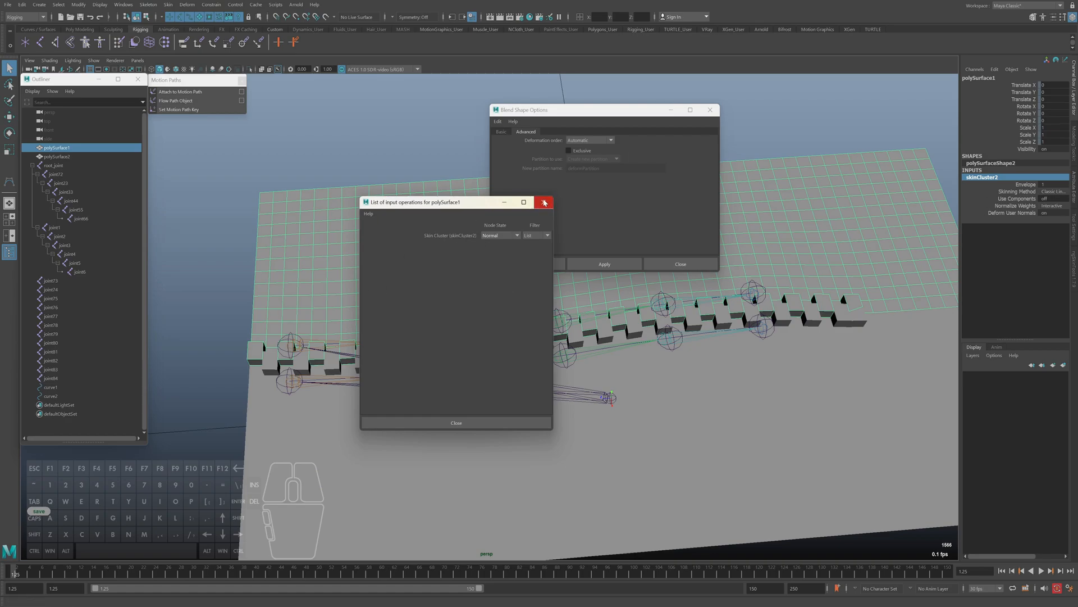
click(544, 202)
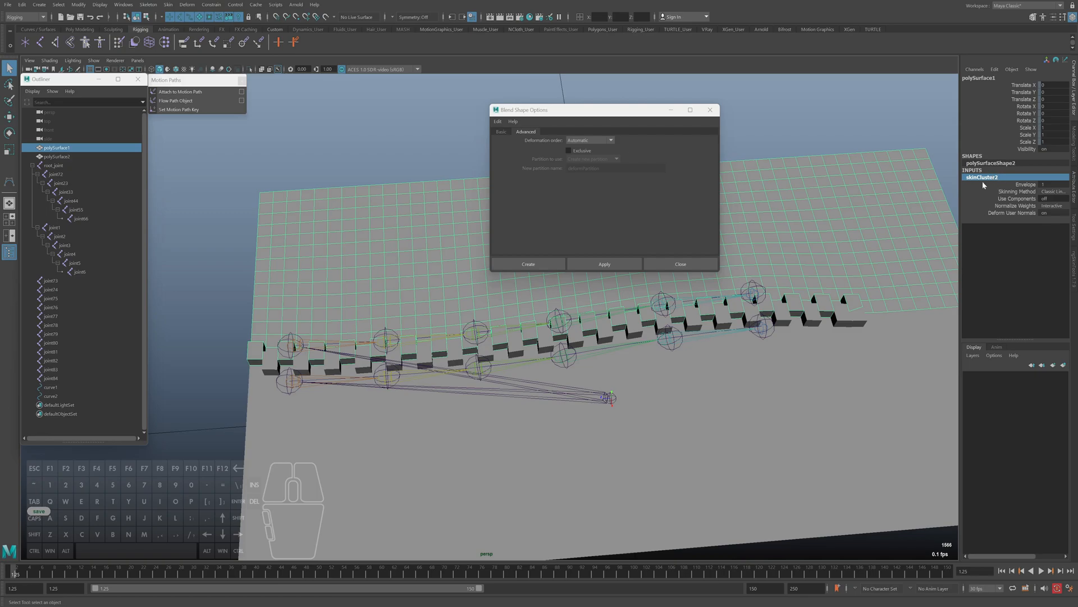
Bring up the deformation order choices in the Blend Shape options again
click(584, 141)
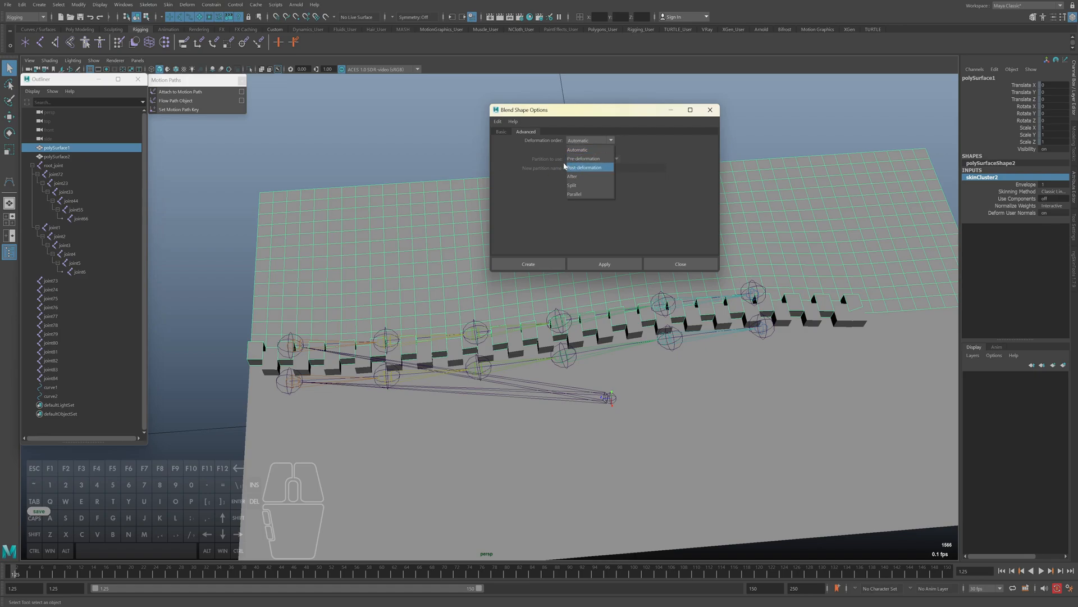
Keep the deformation order set to Automatic and open the Shape Editor
click(573, 148)
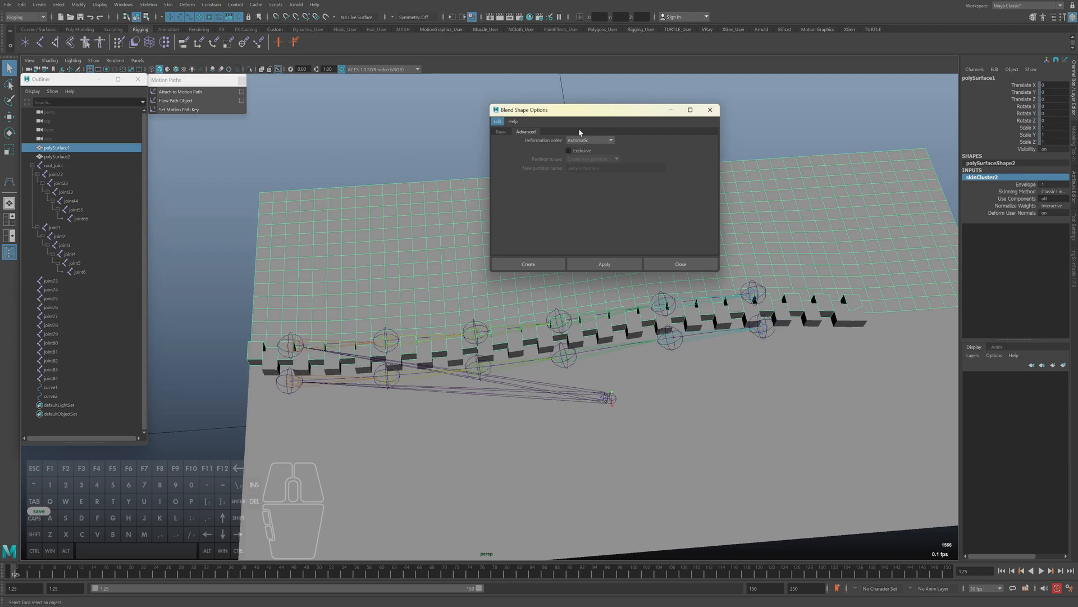
drag(578, 113, 564, 115)
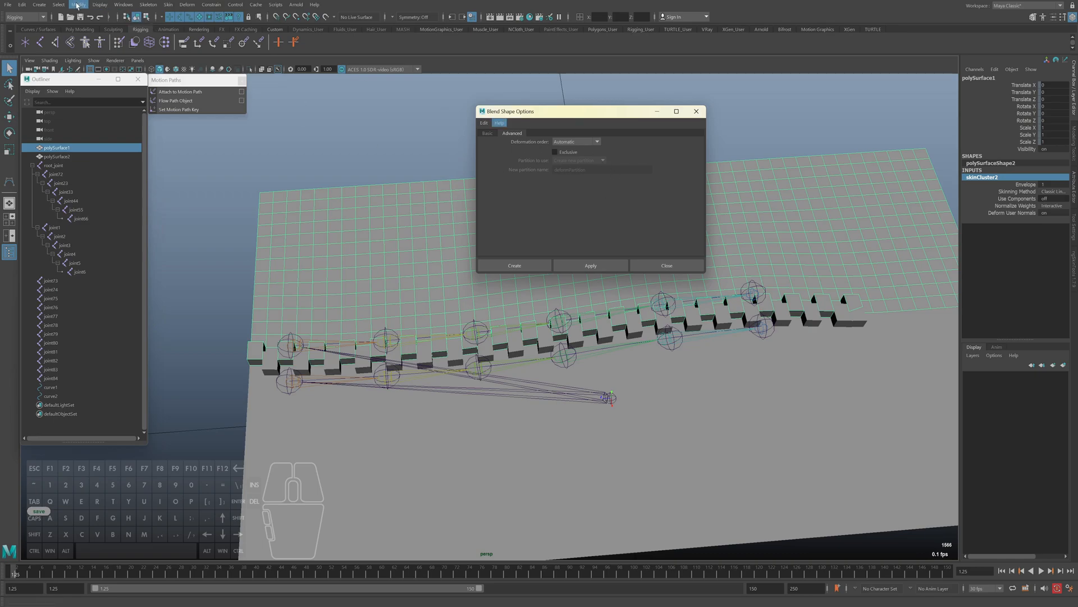
click(123, 4)
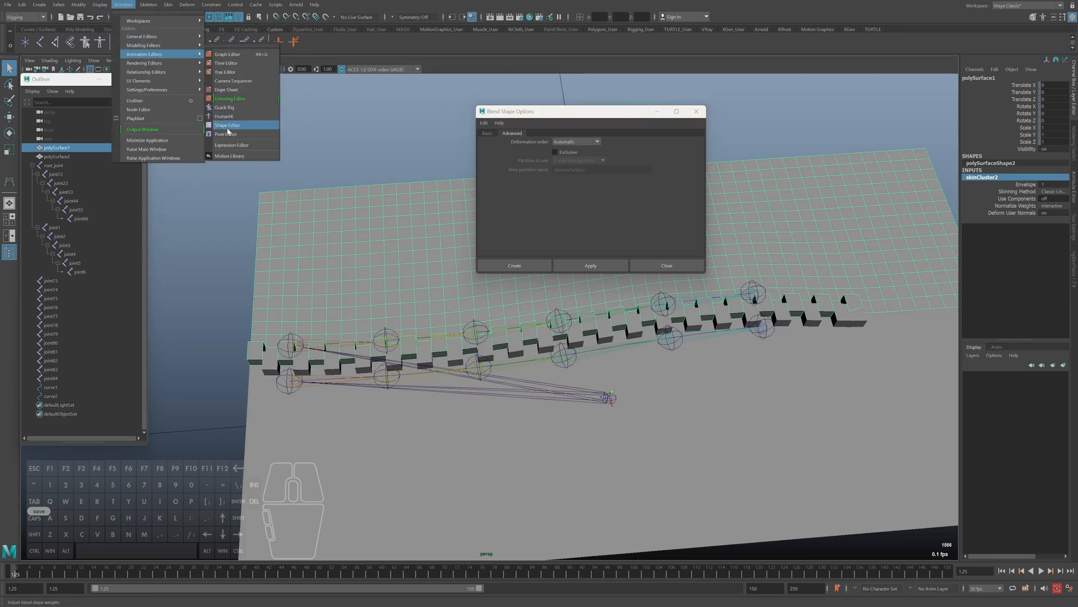
click(225, 129)
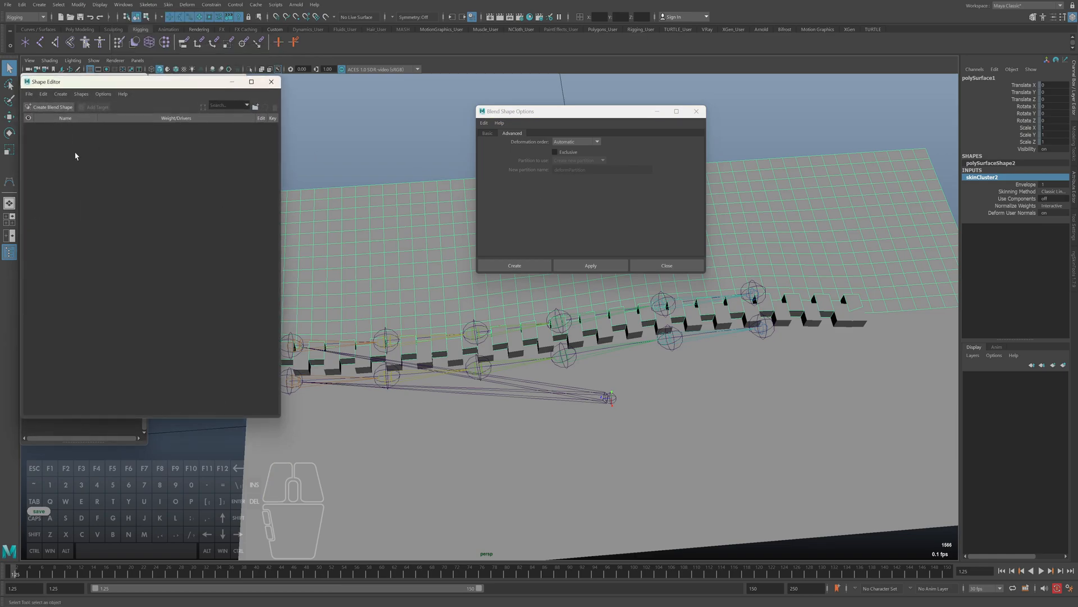
Recheck the deformation order choices in the Blend Shape options, leaving Automatic selected
click(574, 142)
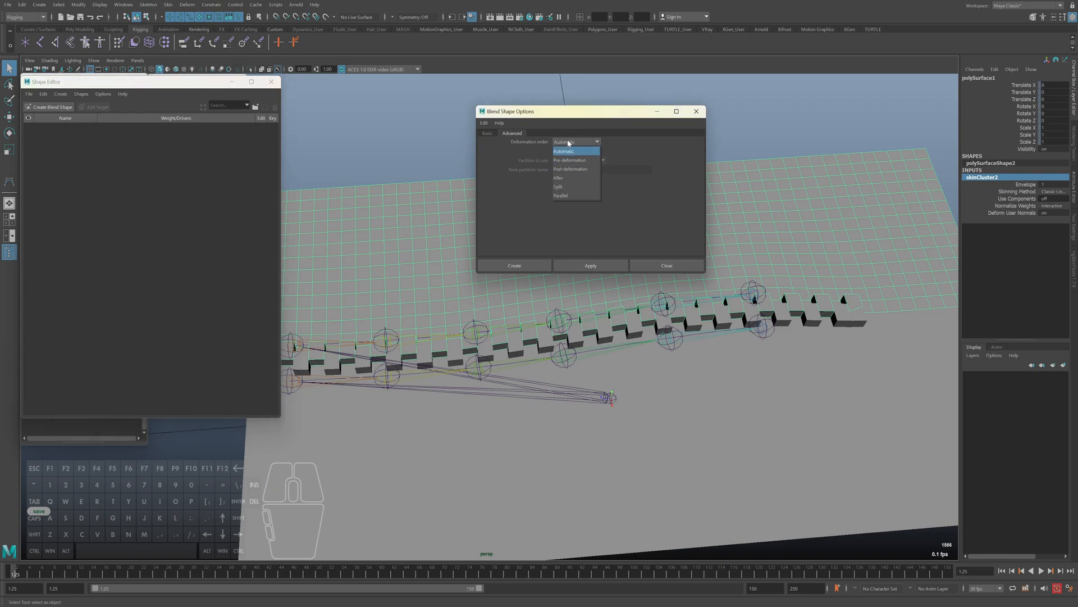
click(563, 151)
click(562, 141)
click(564, 142)
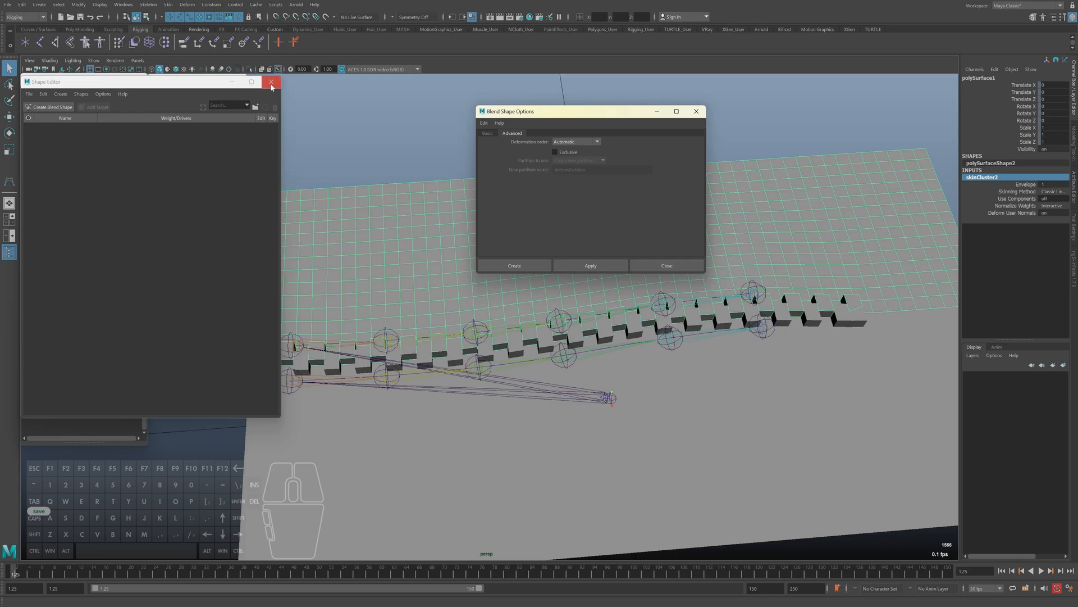
drag(561, 117, 564, 116)
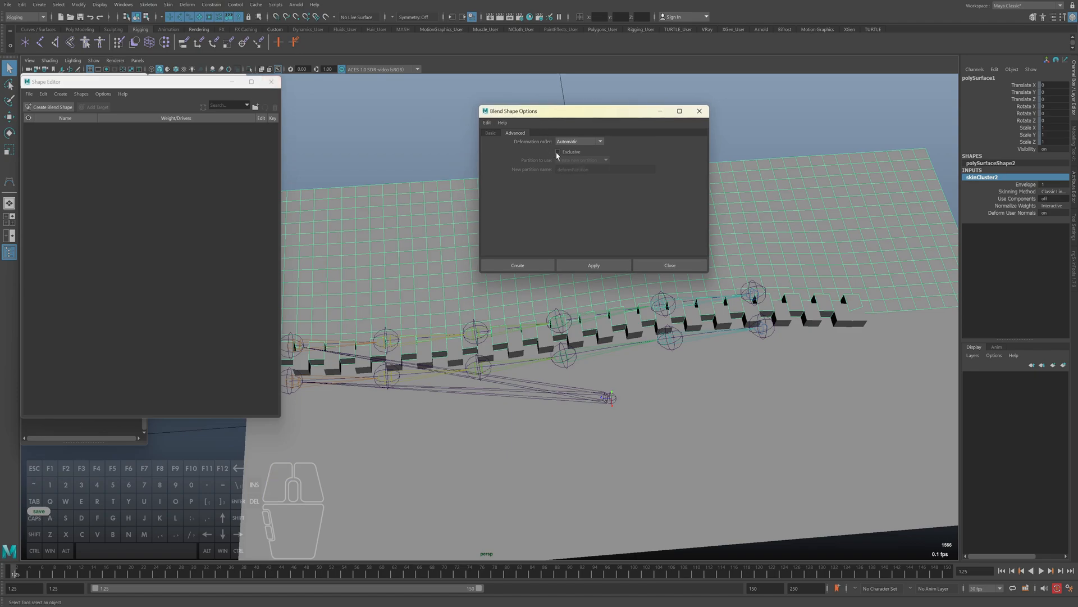
Create a blend shape on curve1 with the Automatic deformation order
key(alt)
drag(159, 87, 291, 94)
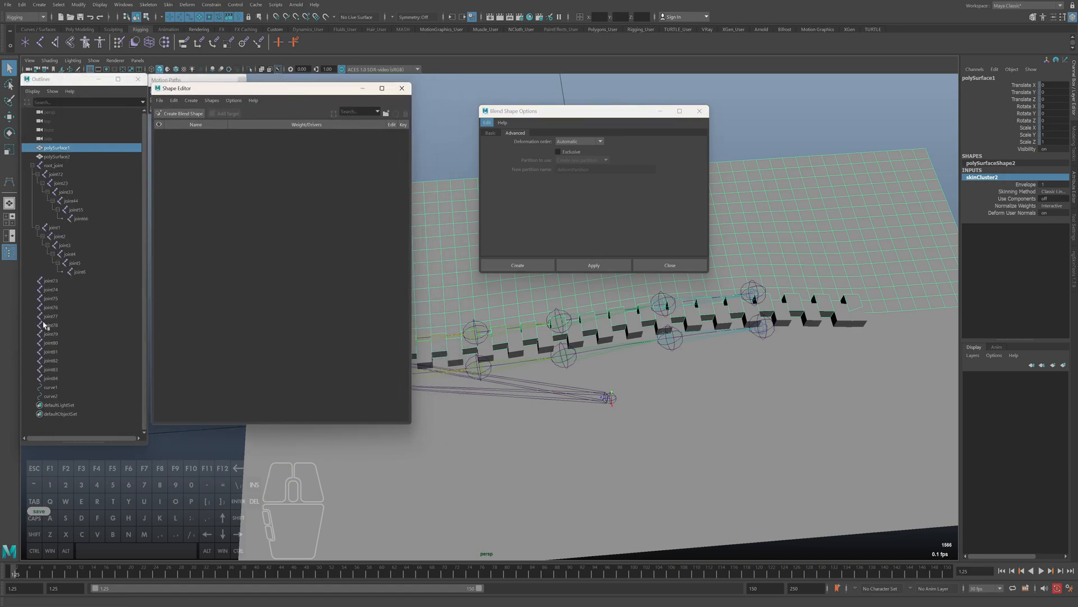
click(51, 387)
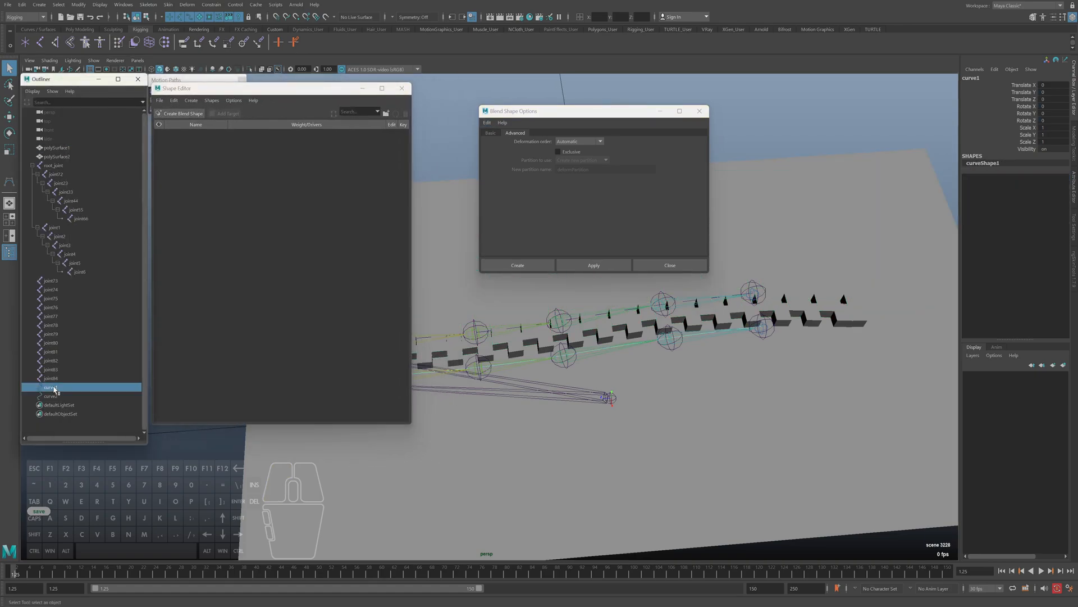
click(512, 266)
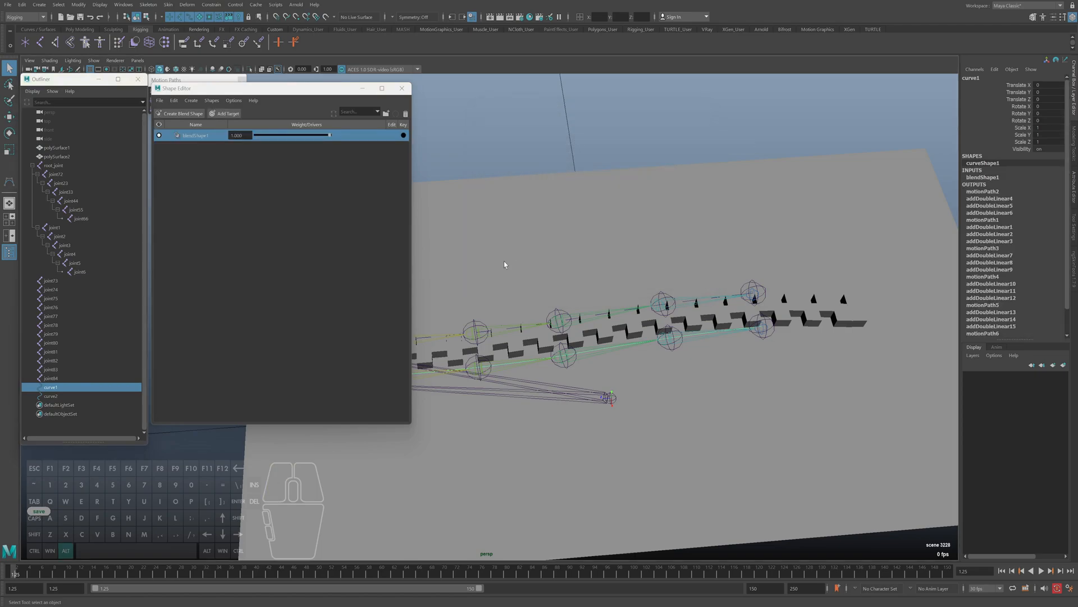
Close the floating Motion Paths palette and add a target to curve1's blend shape in the Shape Editor
drag(265, 91, 338, 102)
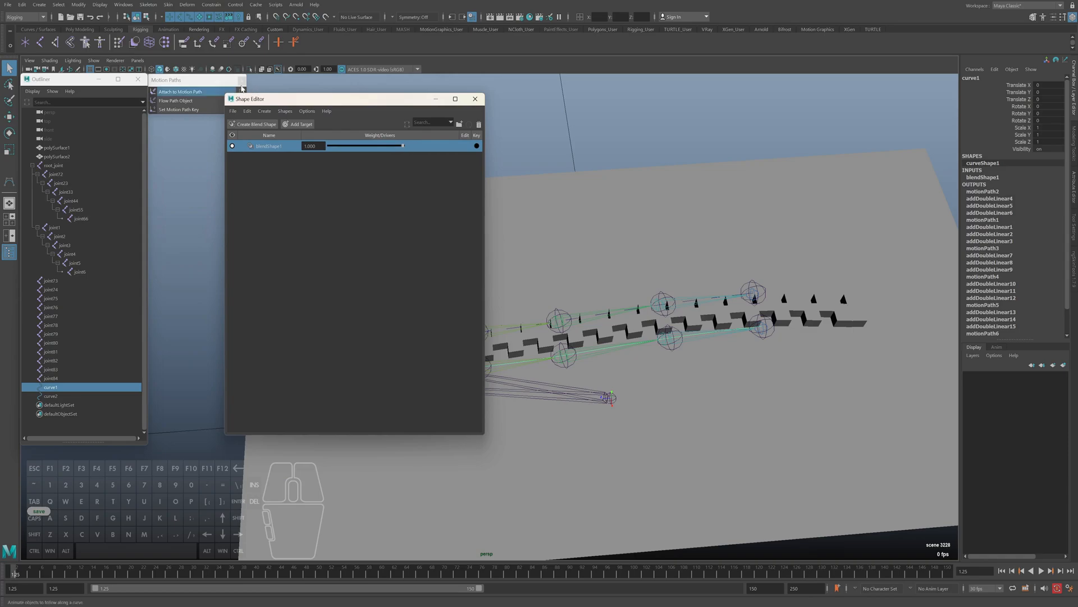
click(242, 81)
drag(272, 103, 188, 86)
alt+drag(722, 273, 620, 280)
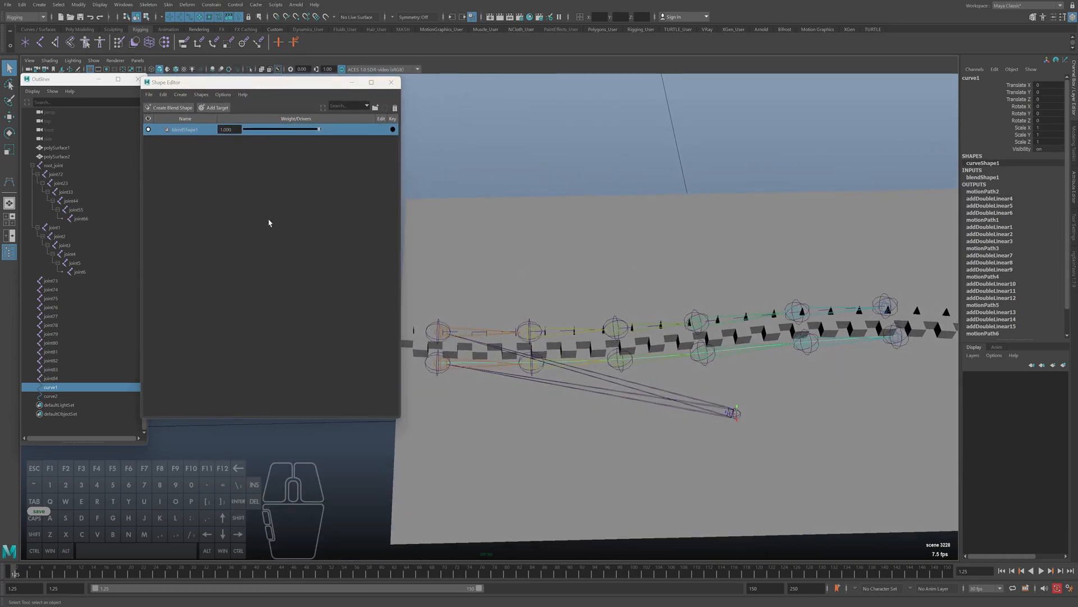
click(183, 132)
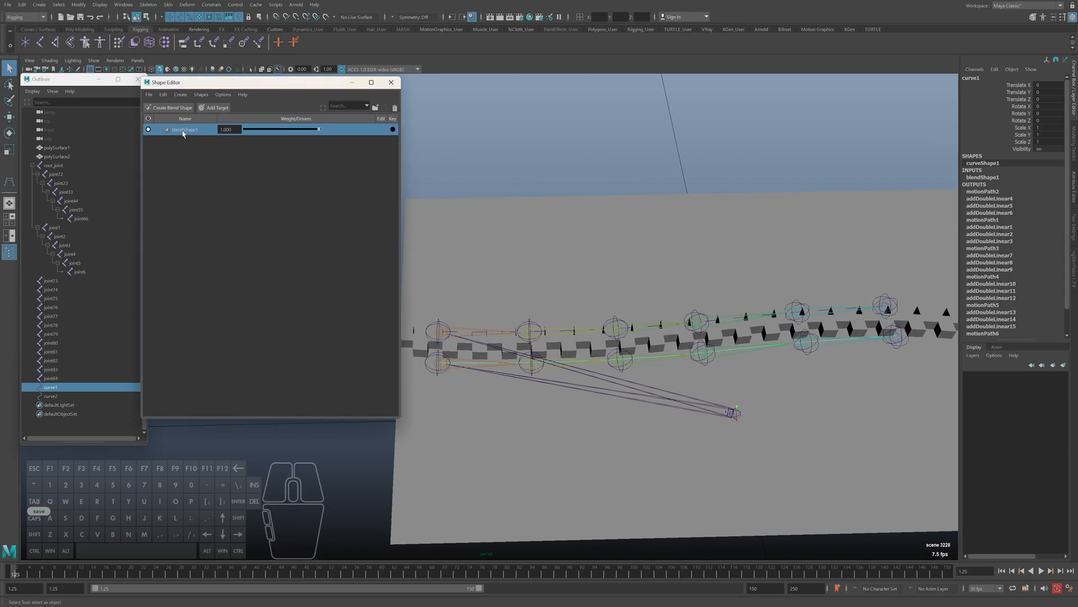
right_click(183, 133)
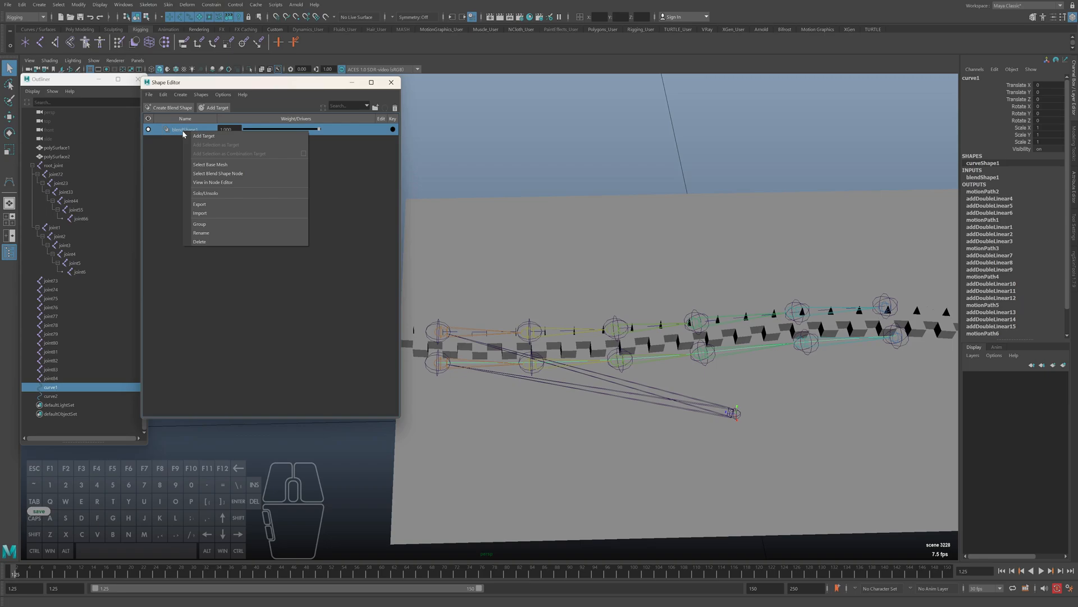
click(216, 136)
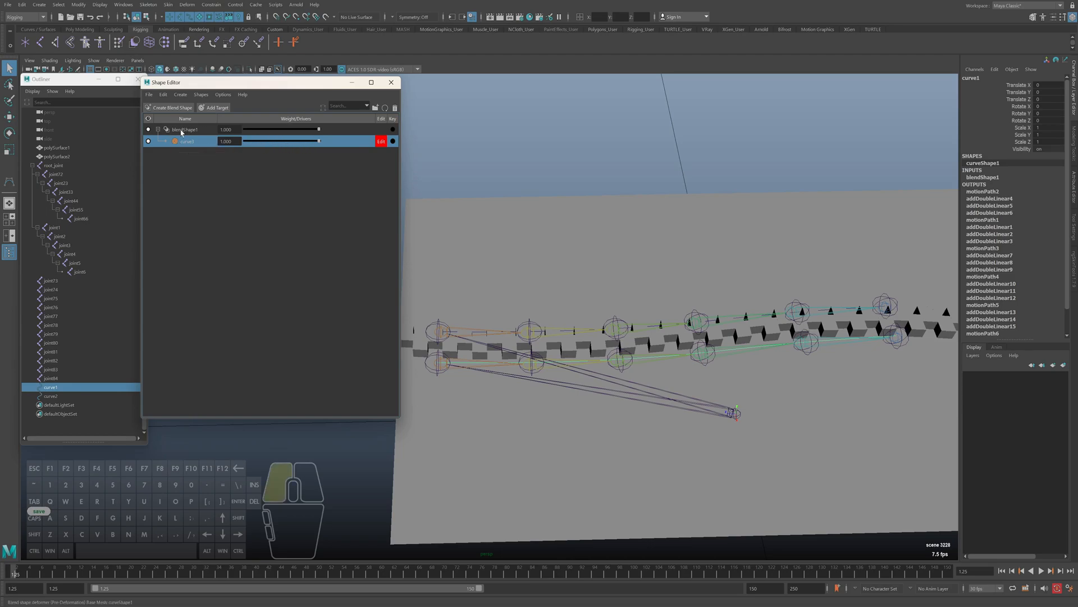
click(206, 132)
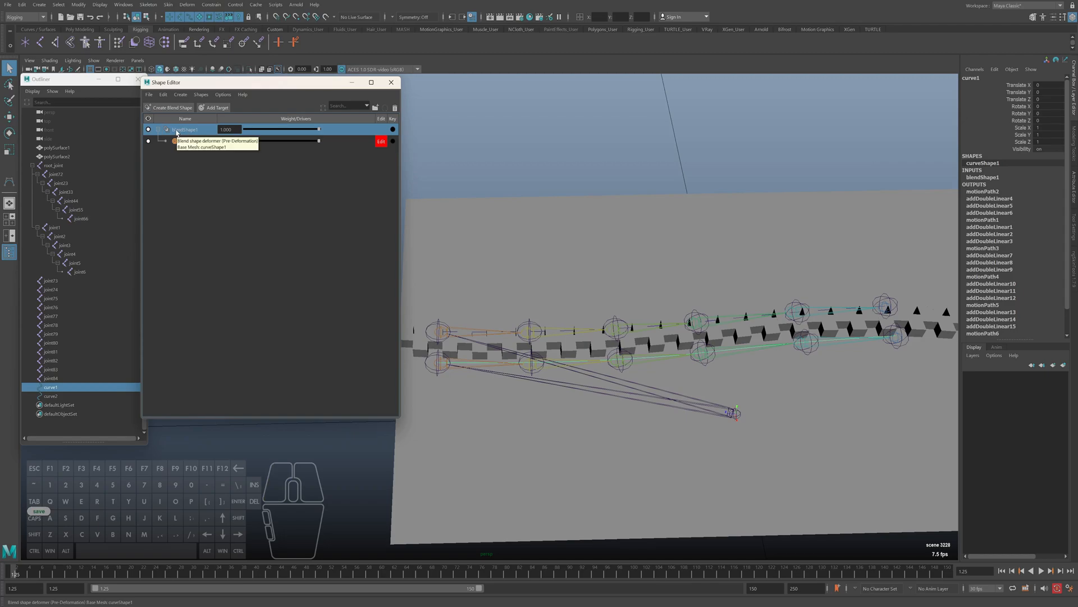
click(67, 342)
shift+click(55, 378)
key(ctrl+g)
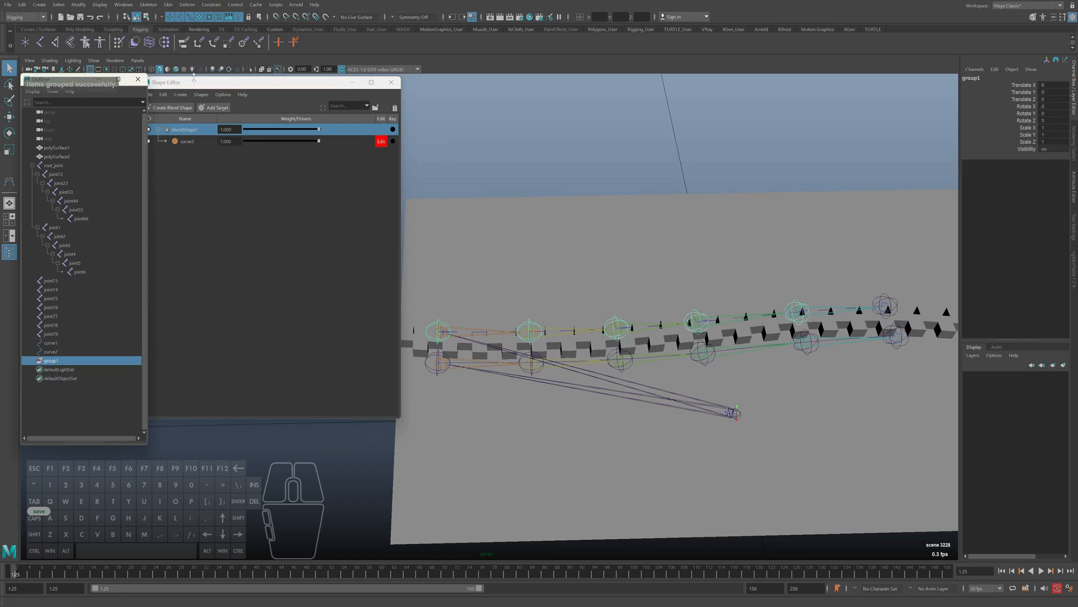
key(Delete)
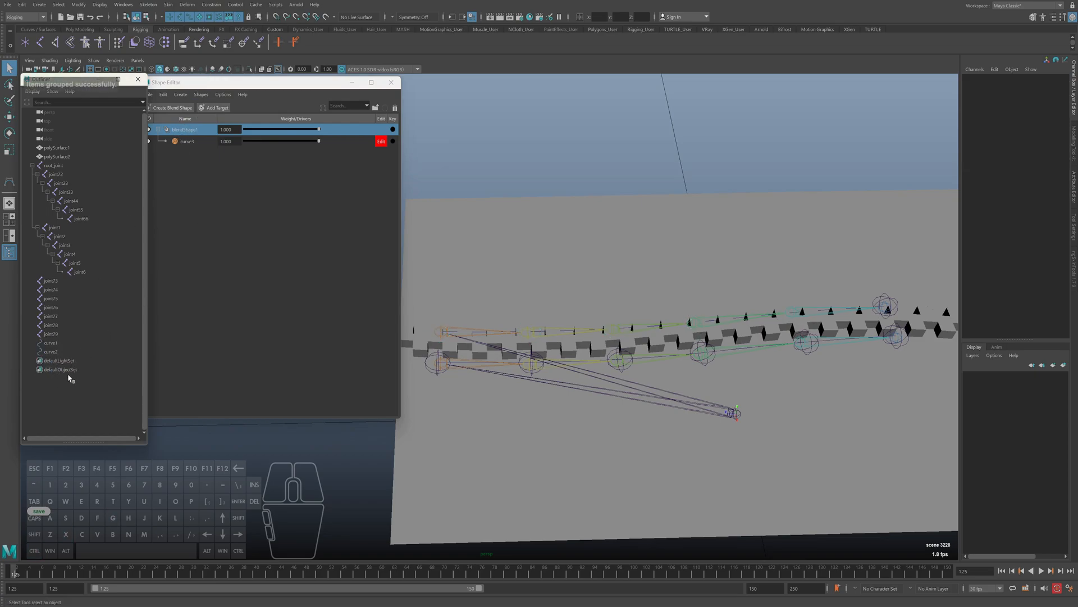
key(ctrl+z)
key(ctrl+z)
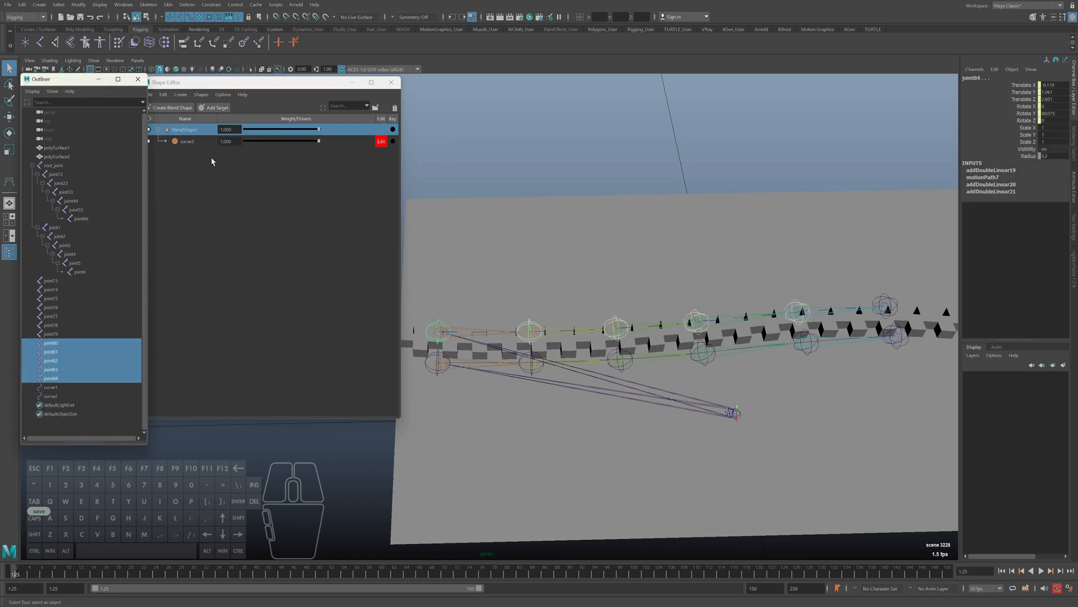
Select the curve target under blendShape1 and inspect its weight slider and edit state
click(184, 143)
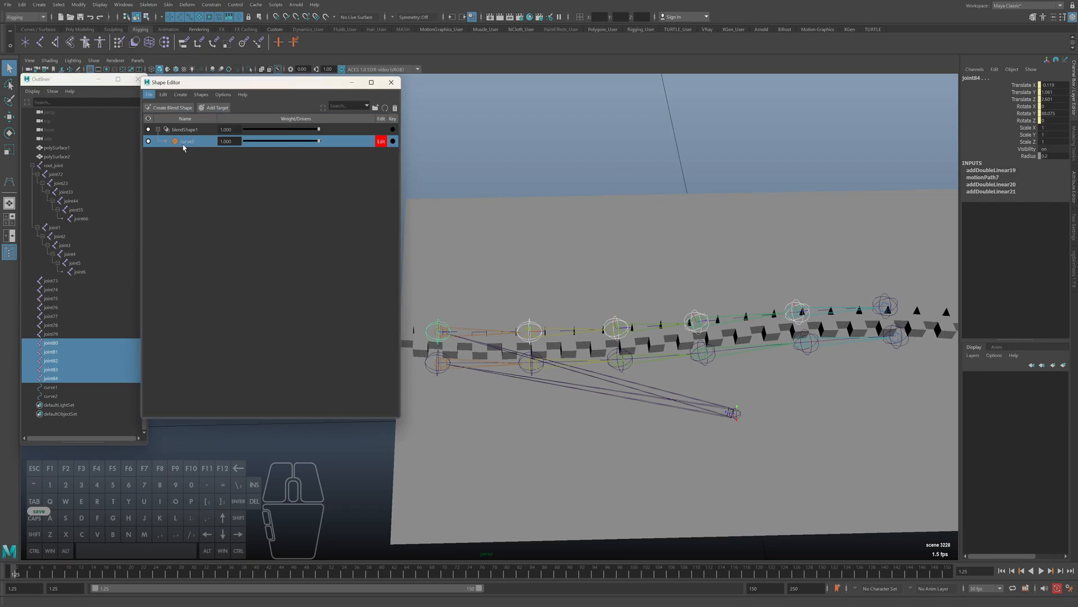
click(188, 142)
click(190, 144)
click(192, 145)
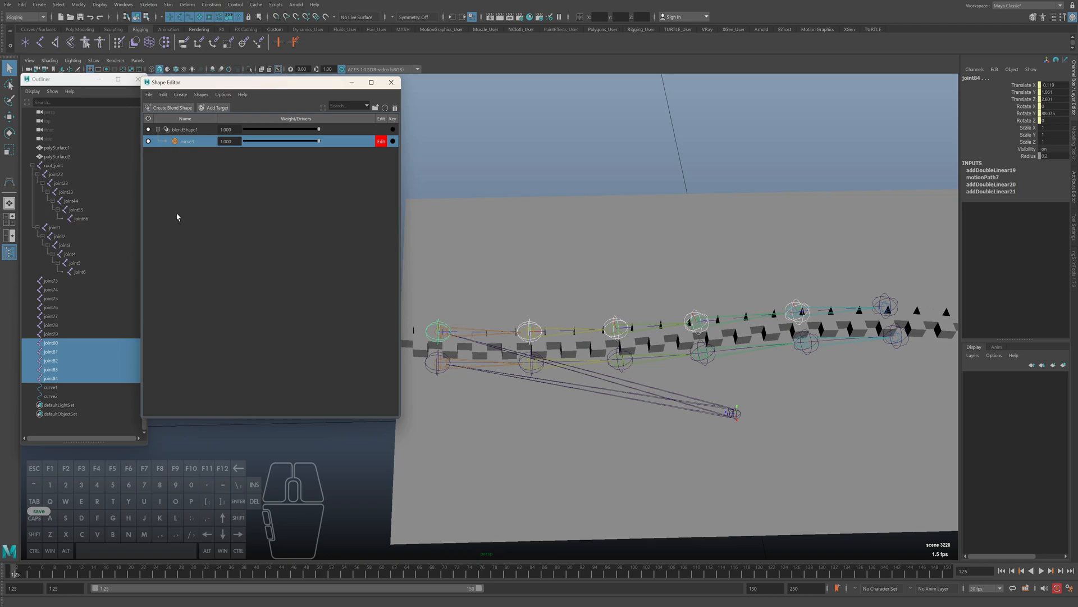
drag(318, 144, 427, 168)
drag(273, 86, 266, 83)
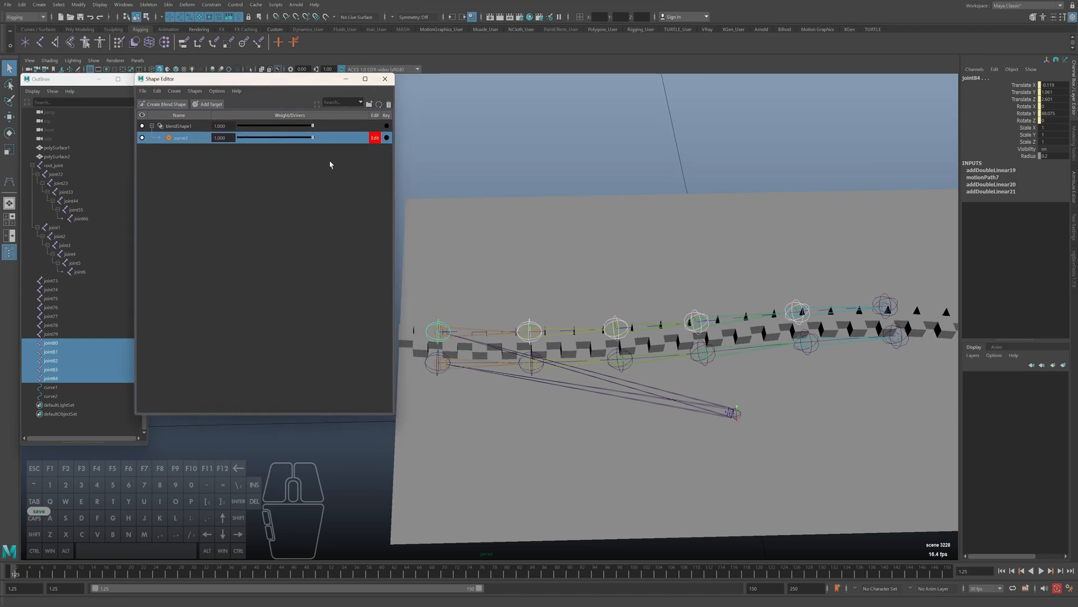
alt+drag(565, 270, 613, 264)
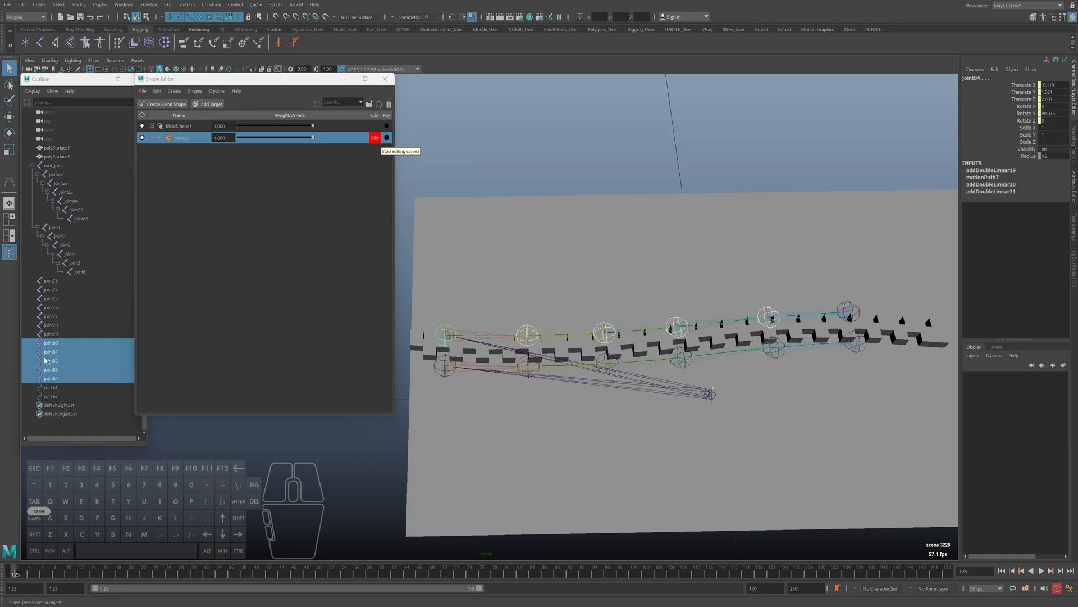
Select curve1 and examine its list of input and output nodes
click(51, 387)
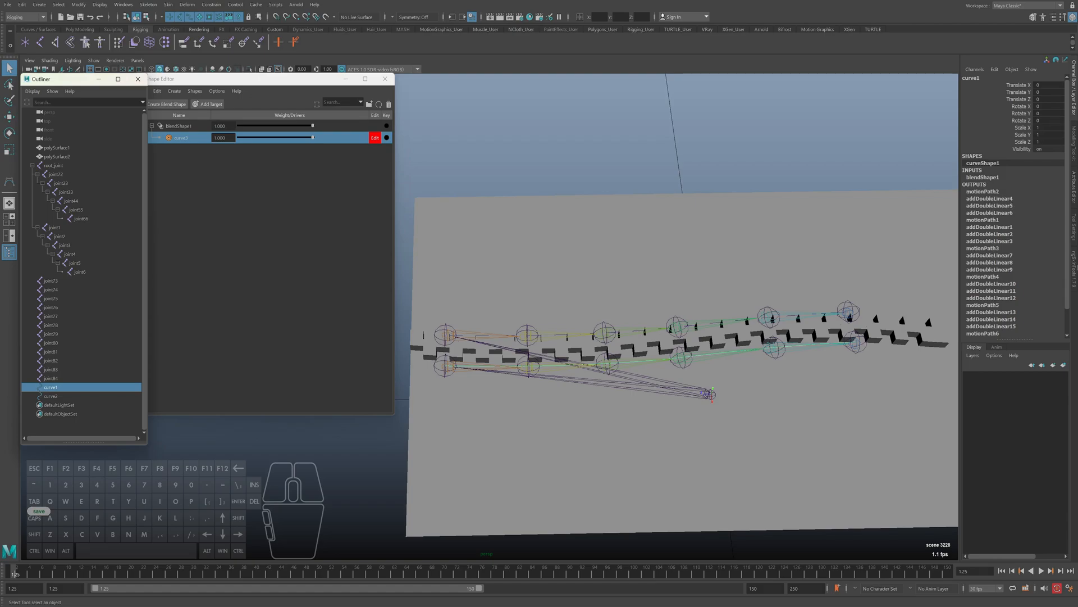
mouse_move(1068, 256)
mouse_down()
mouse_move(1072, 291)
mouse_move(1070, 248)
mouse_up()
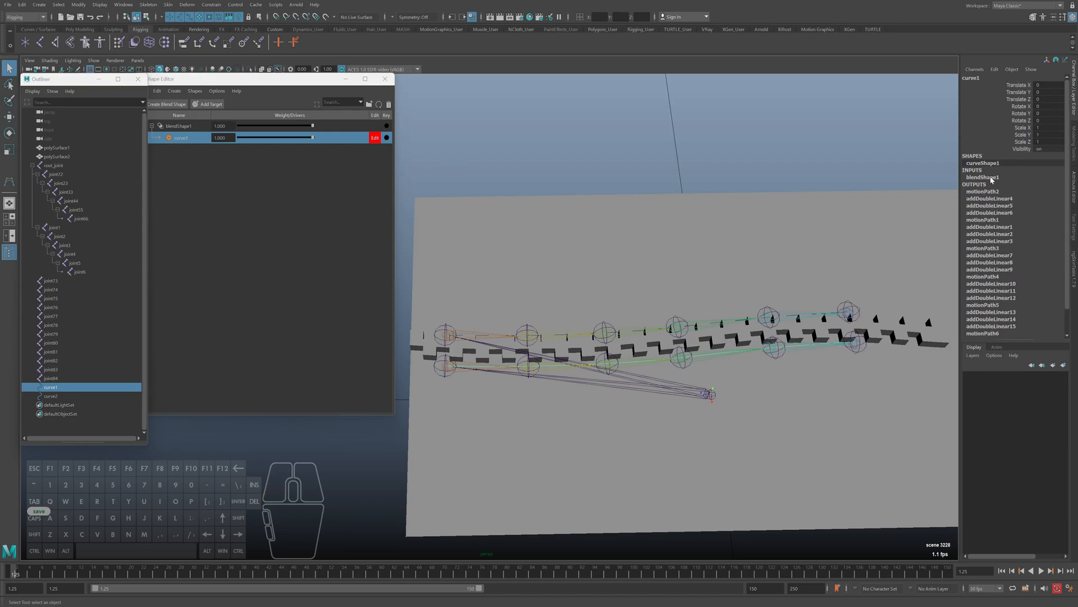
scroll(1010, 234, down, 3)
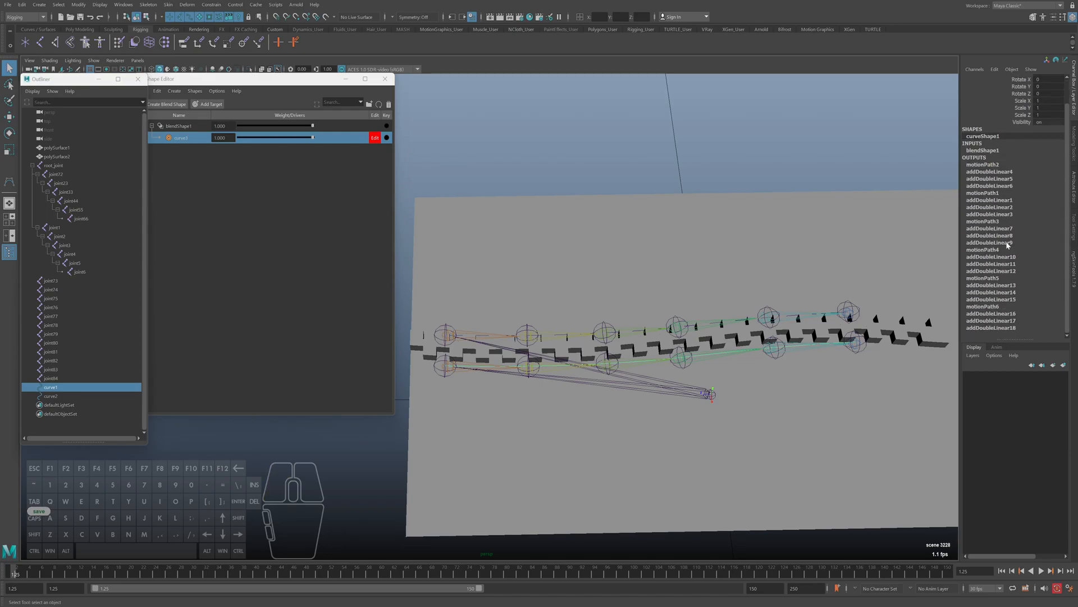
scroll(1012, 238, up, 3)
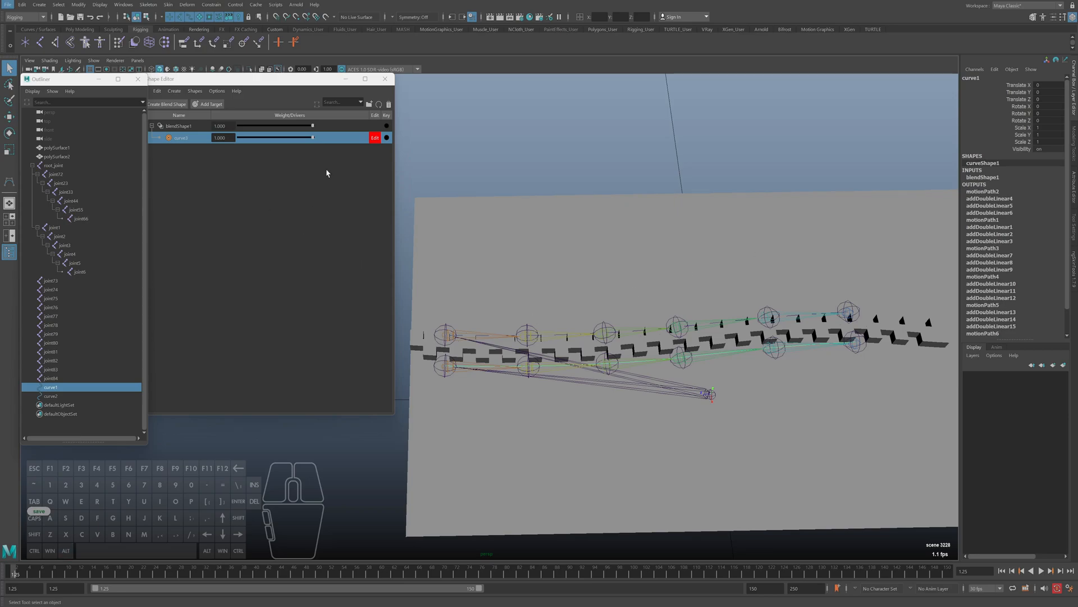
Turn off editing on the blend shape target and try moving one of curve1's control vertices
click(374, 139)
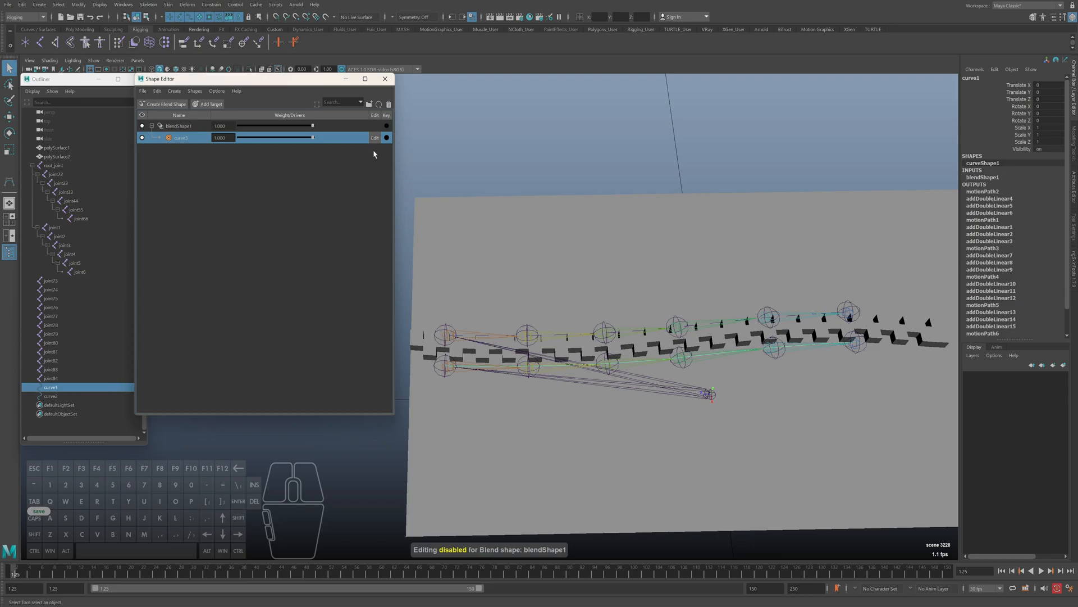
click(566, 154)
drag(541, 384, 521, 369)
key(ctrl+z)
drag(162, 17, 172, 29)
click(189, 17)
drag(540, 386, 517, 359)
key(w)
drag(529, 408, 530, 366)
key(ctrl+z)
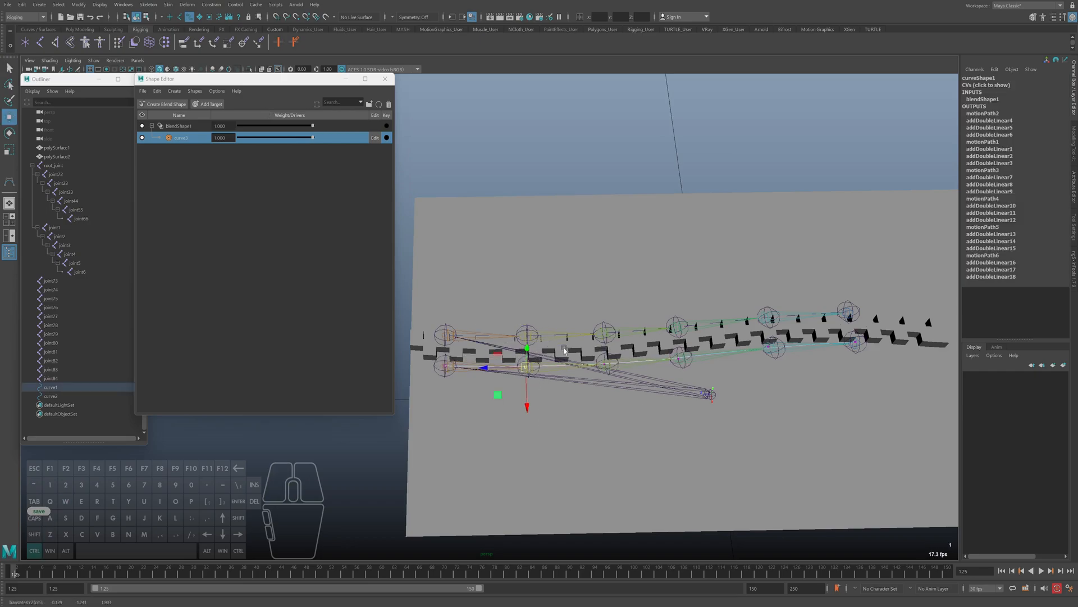
Turn editing back on for curve1's blend shape target and return to object selection mode
key(alt)
click(373, 138)
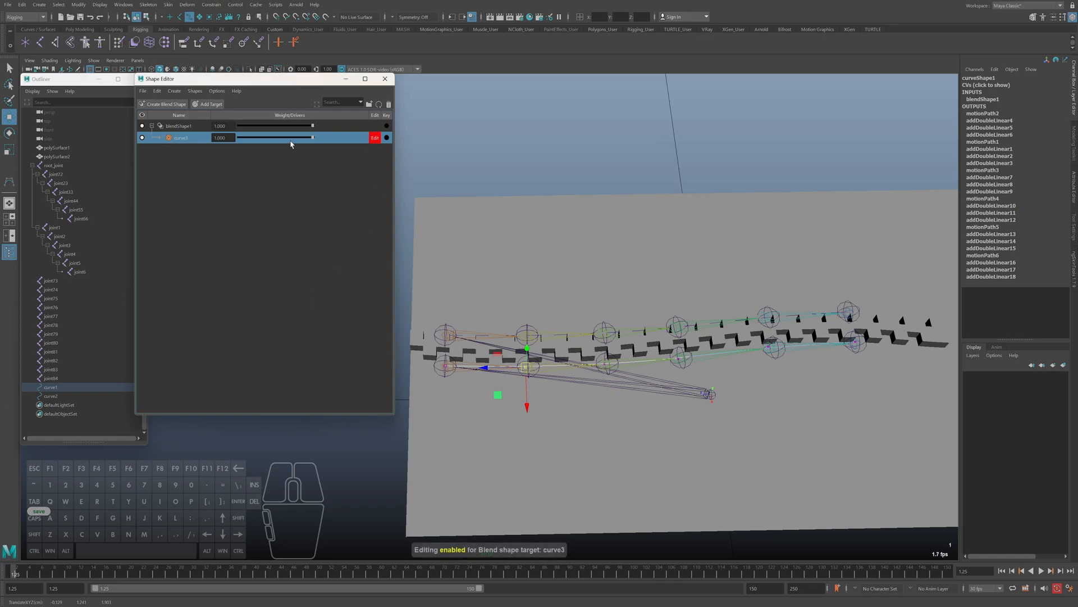
alt+right_drag(586, 337, 578, 332)
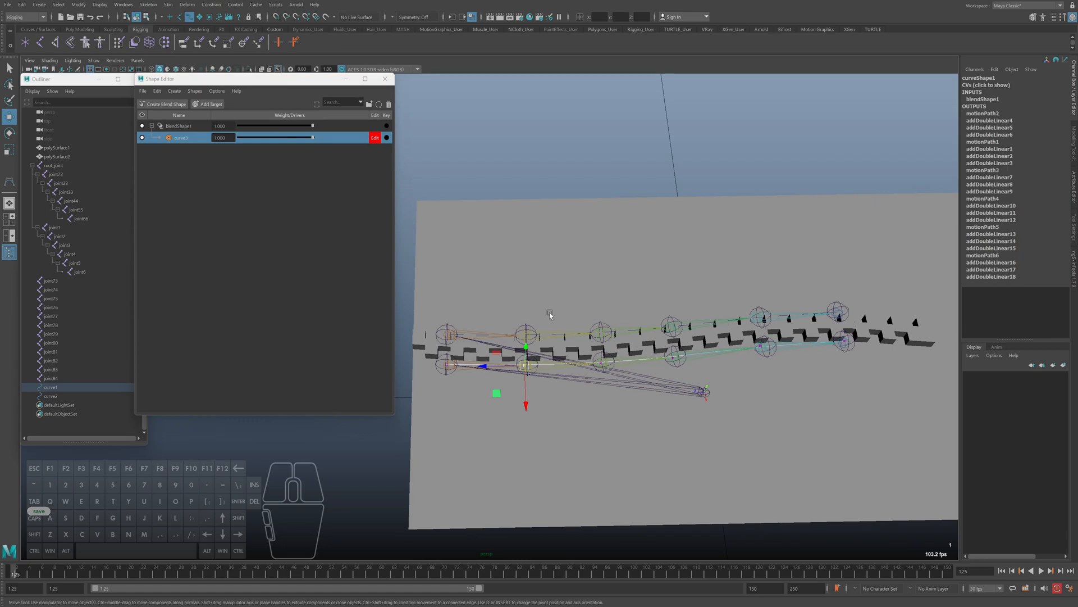
alt+drag(602, 404, 528, 382)
key(F8)
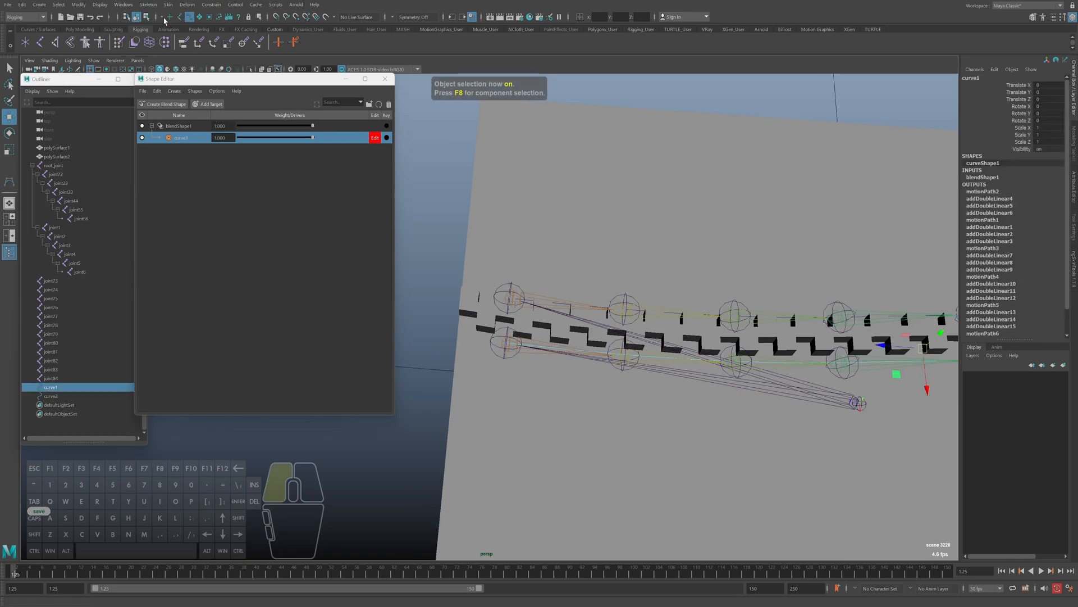
alt+right_drag(500, 351, 534, 353)
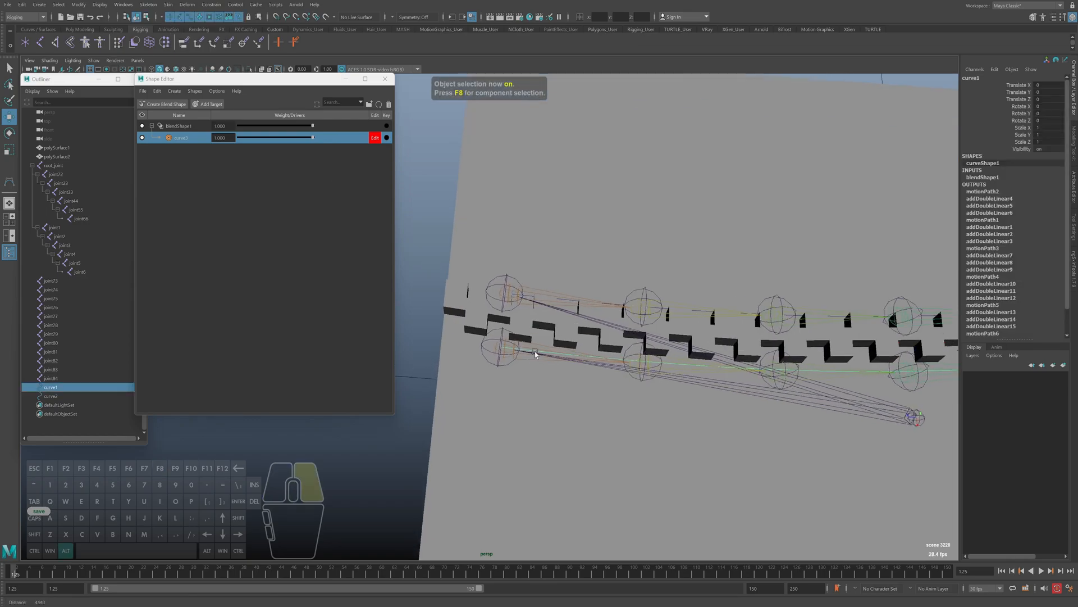
alt+drag(534, 353, 543, 355)
key(q)
click(510, 335)
click(507, 330)
alt+right_drag(613, 422, 632, 422)
shift+click(518, 364)
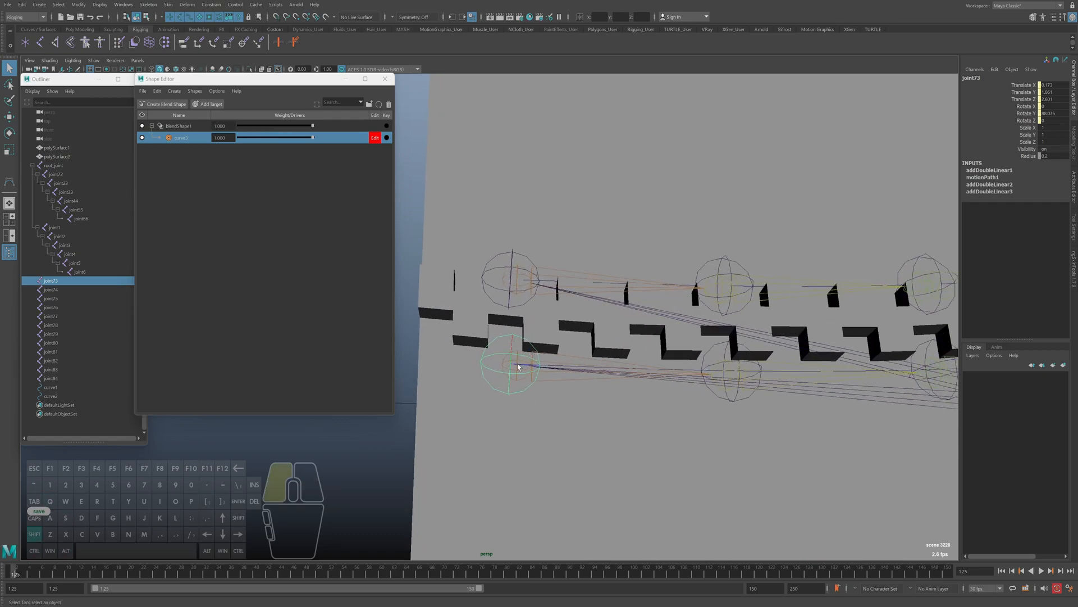
key(ctrl+z)
Select root_joint in the viewport with the whole zipper rig in view
alt+right_drag(566, 377, 484, 343)
click(828, 368)
alt+middle_drag(815, 391, 780, 396)
alt+drag(780, 396, 715, 370)
alt+drag(716, 375, 716, 369)
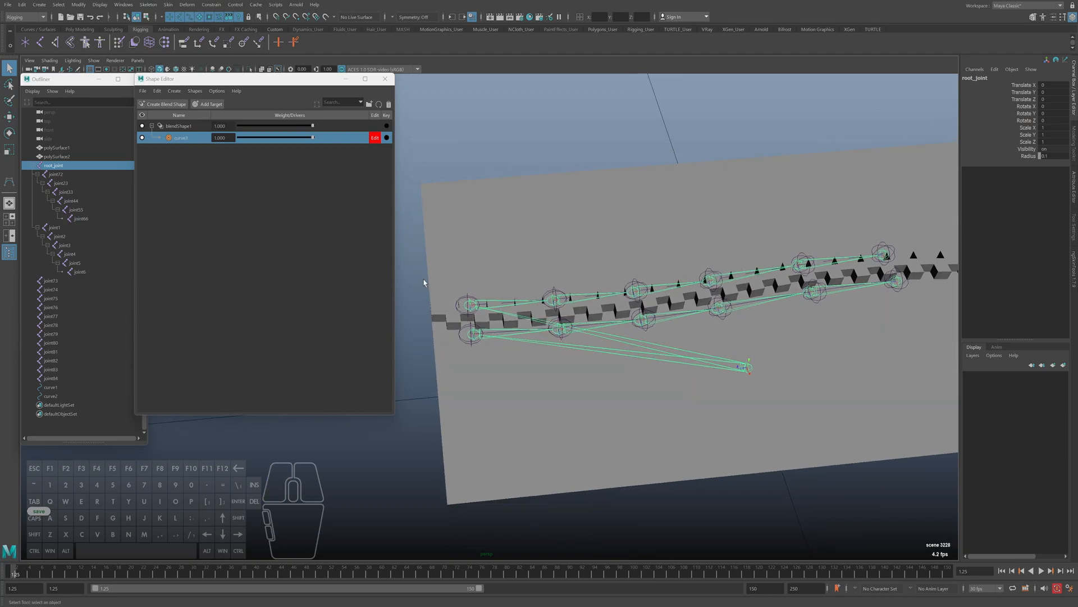
Select joint73 through joint84 and examine where they sit along both zipper rows
click(468, 301)
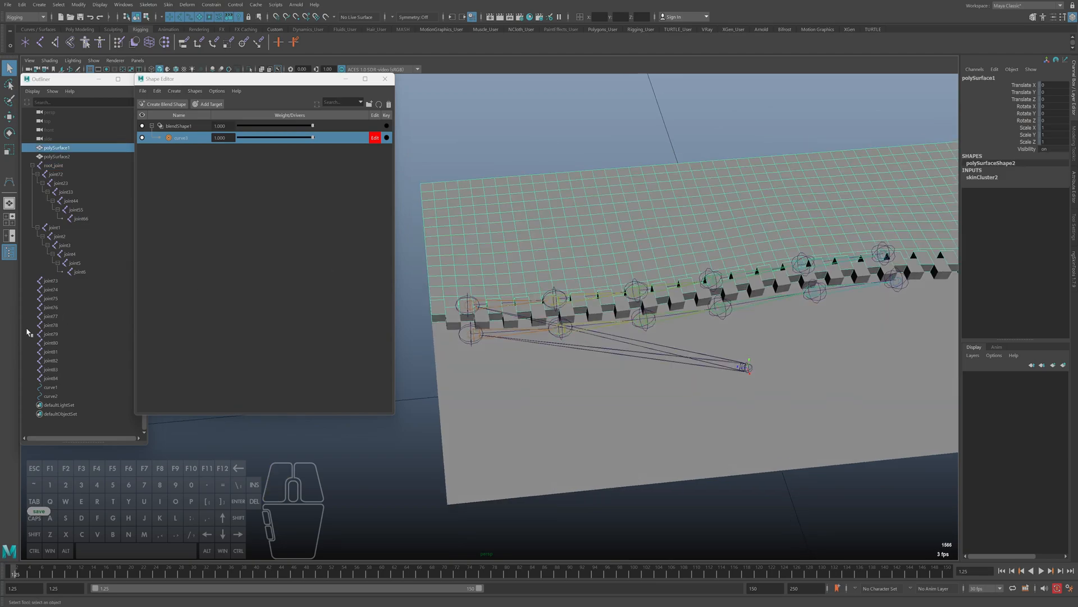
click(55, 280)
shift+click(58, 380)
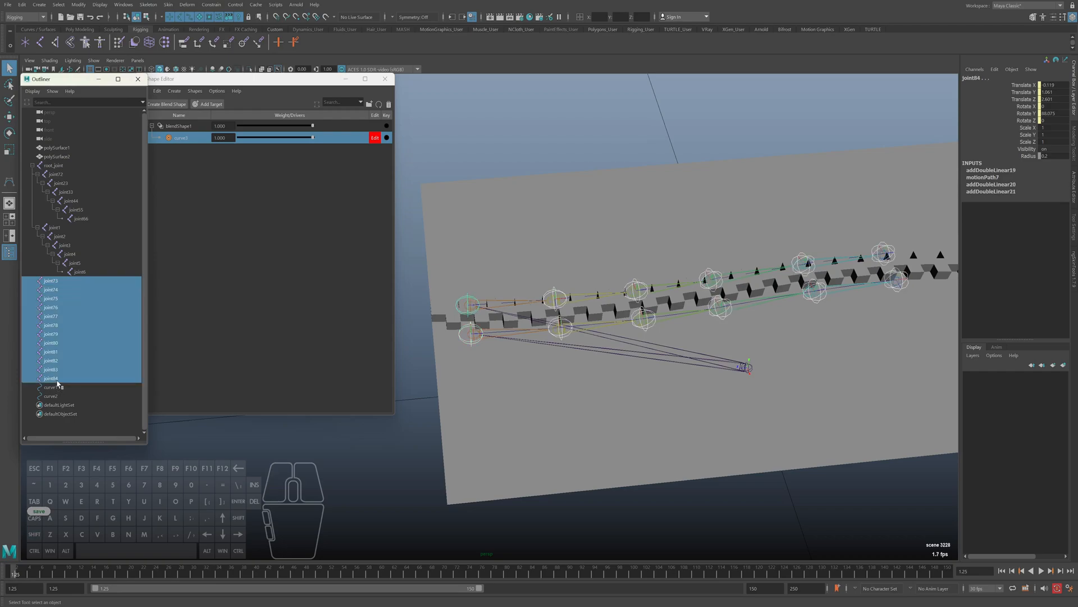
alt+middle_drag(689, 349, 684, 363)
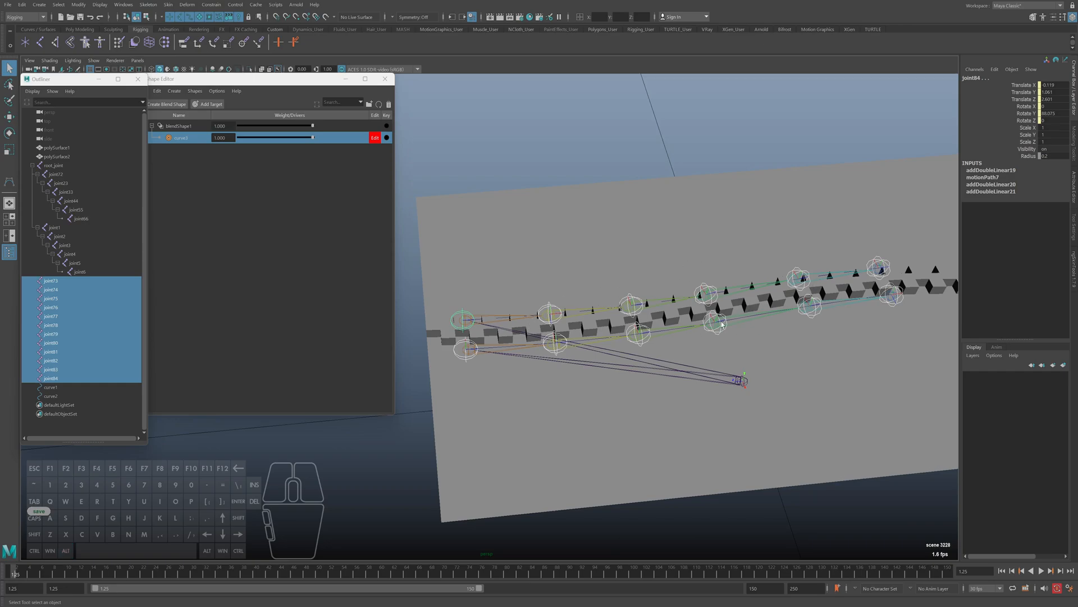
alt+middle_drag(612, 387, 583, 374)
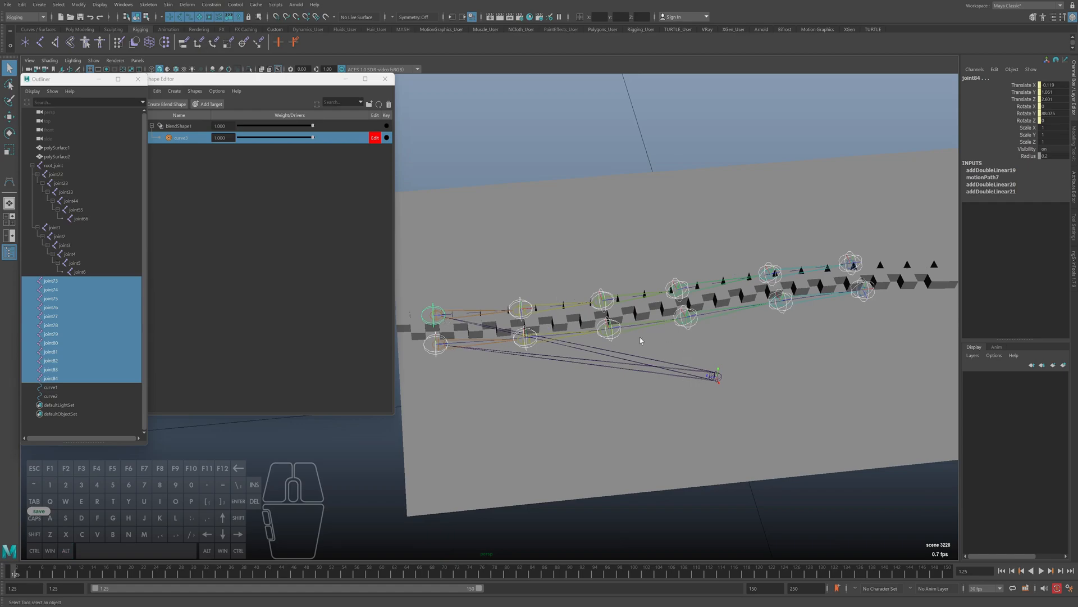
Select joint84 at the start of the upper zipper row and display the scene in wireframe
alt+middle_drag(512, 344, 610, 369)
alt+right_drag(514, 365, 579, 374)
alt+middle_drag(579, 374, 525, 370)
alt+right_drag(525, 368, 545, 346)
click(550, 341)
alt+drag(581, 361, 561, 415)
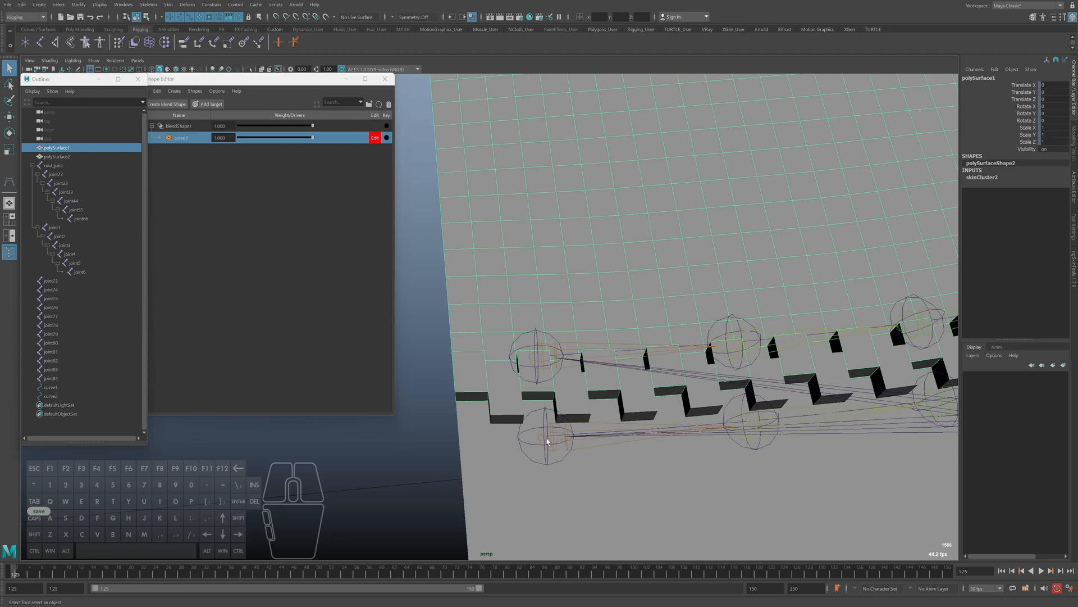
alt+drag(552, 459, 546, 445)
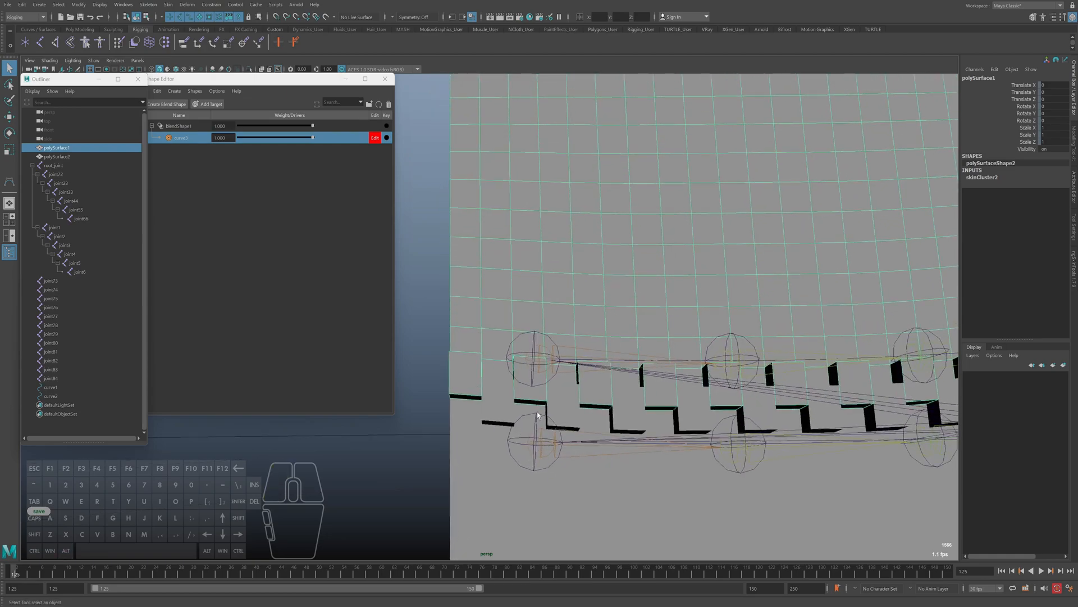
alt+drag(610, 407, 525, 380)
key(4)
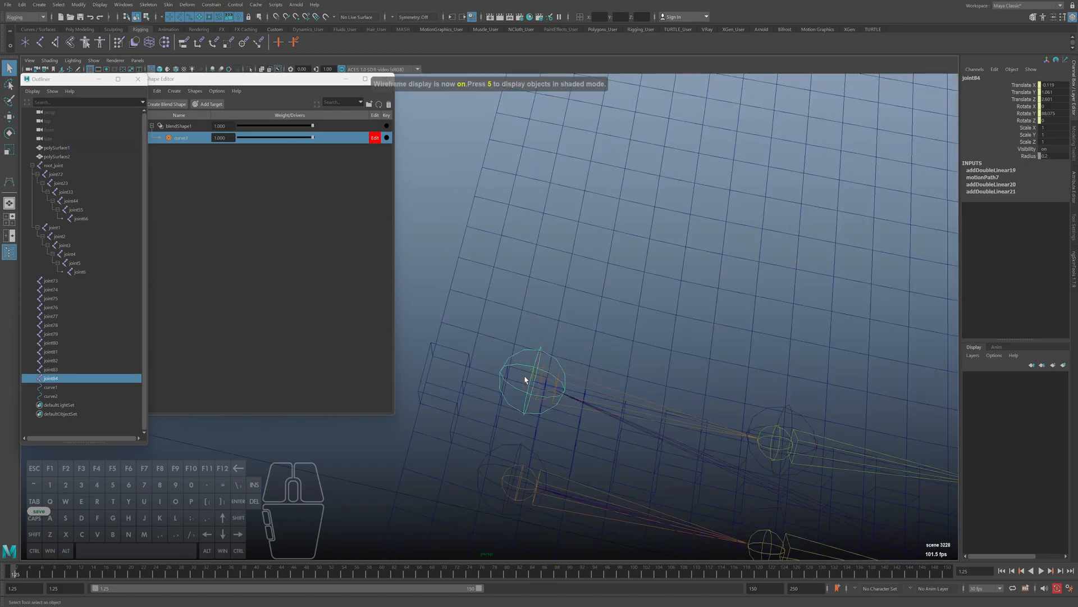
Restrict viewport selection to joints by turning off all other object types in the selection mask
click(163, 20)
click(184, 30)
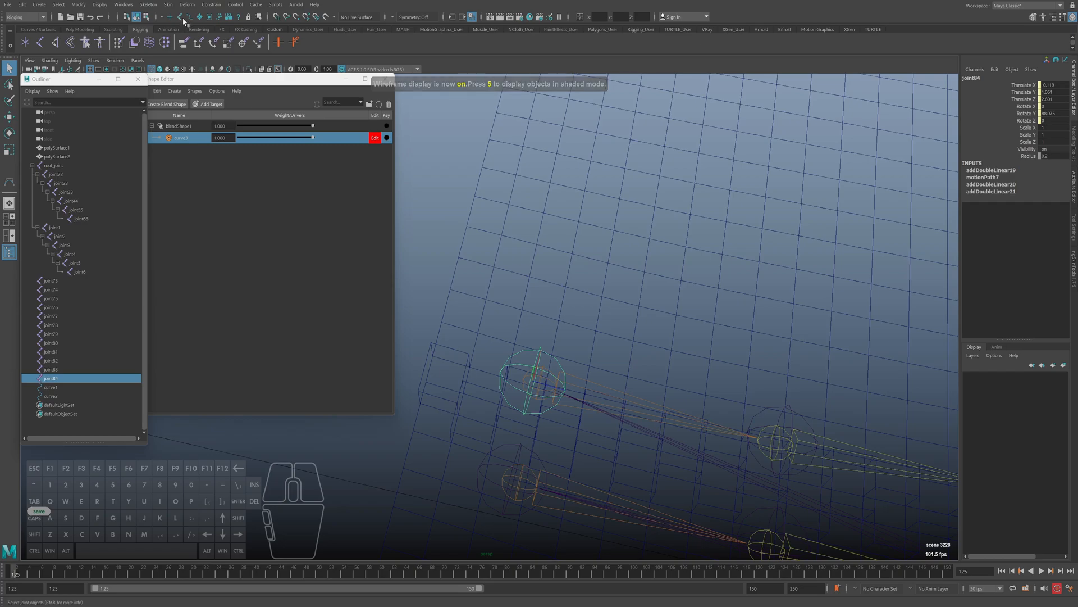
click(181, 19)
alt+middle_drag(534, 392, 523, 369)
alt+drag(523, 370, 534, 371)
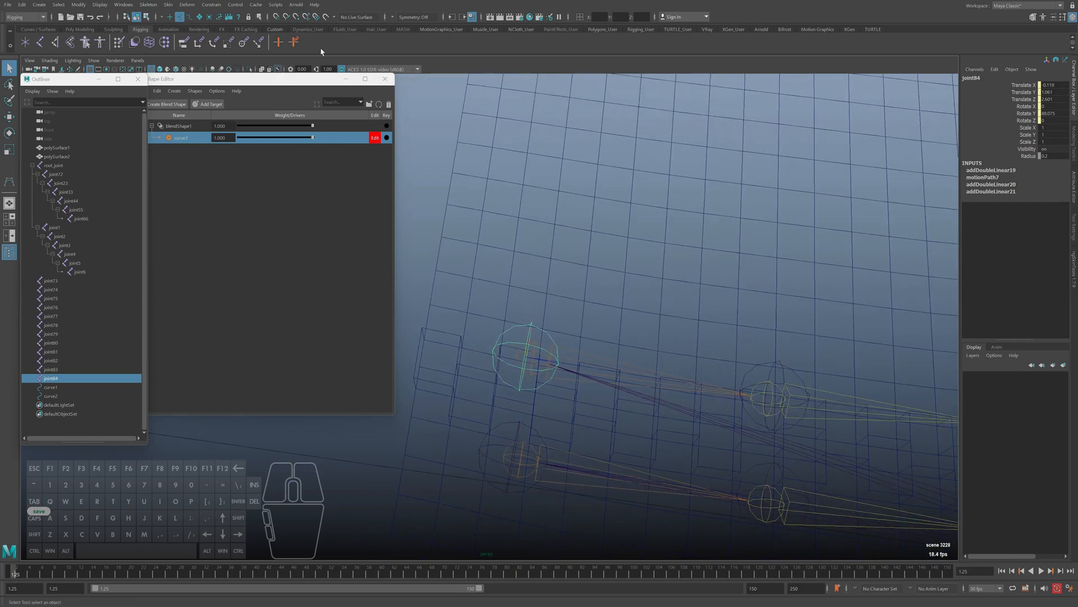
Keep the Constrain commands open in a floating window and add joint72 to the joint84 selection
click(212, 5)
click(279, 12)
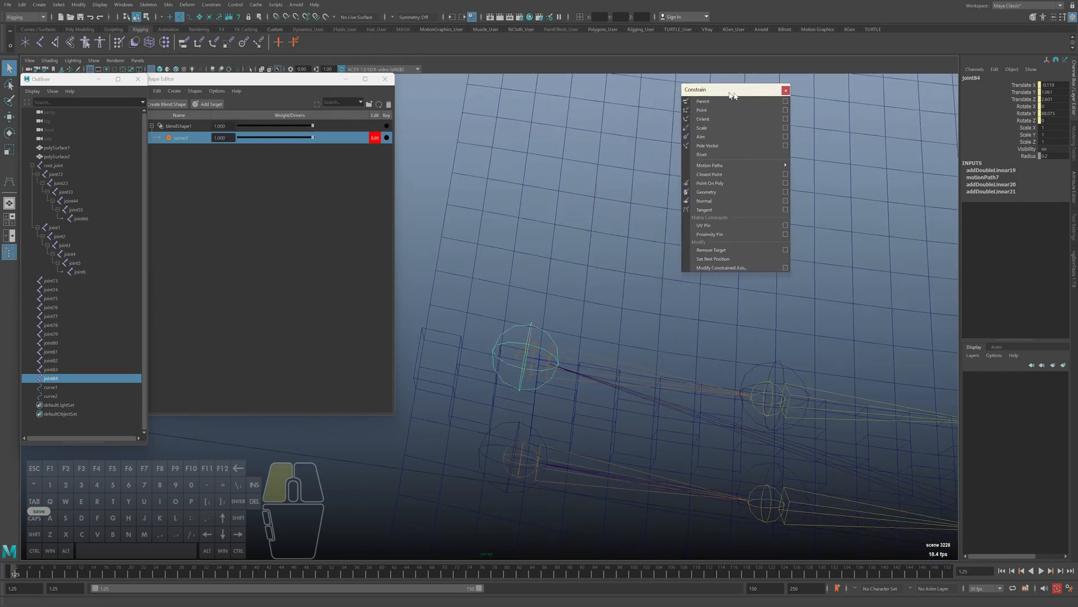
alt+middle_drag(548, 368, 545, 355)
key(5)
key(4)
shift+click(529, 344)
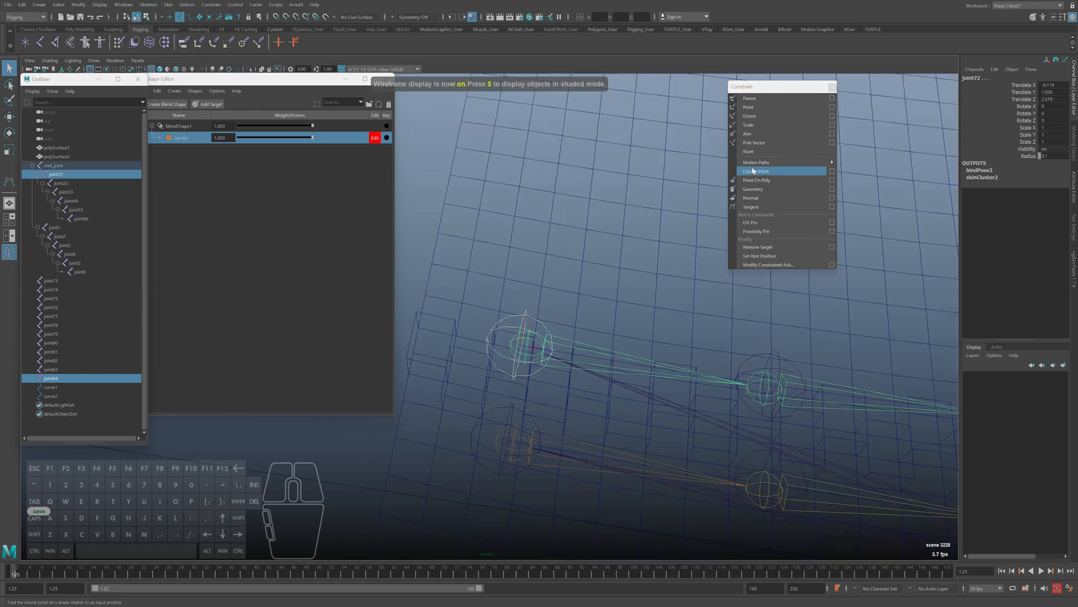
Try point and orient constraints from joint84 to joint72 and undo both
click(751, 107)
click(750, 115)
alt+middle_drag(704, 170, 682, 172)
key(ctrl+z)
key(ctrl+z)
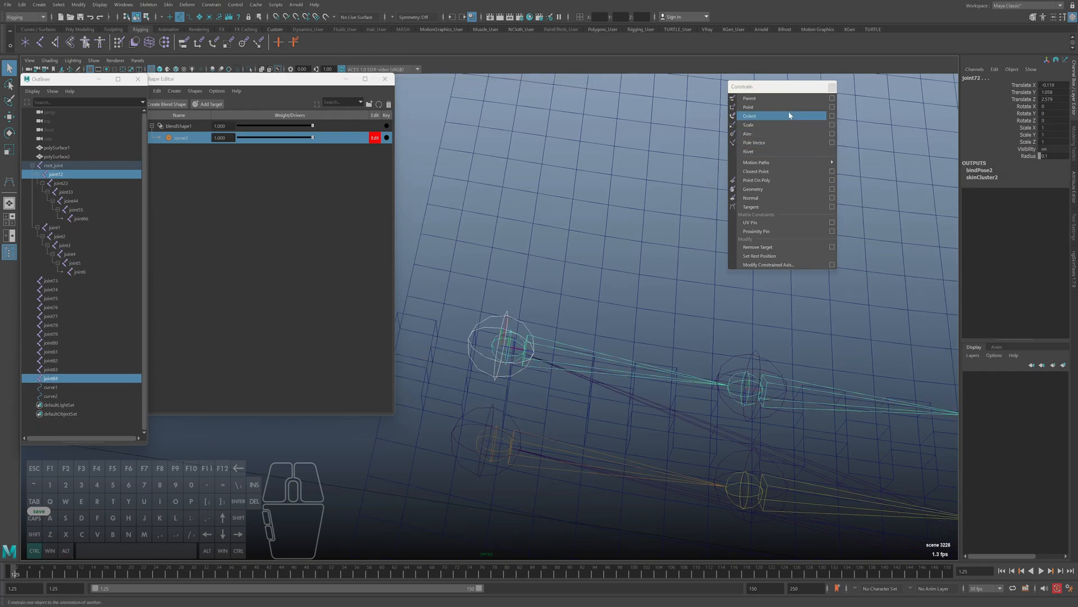
Add point and orient constraints from joint84 to joint72 with Maintain offset on
click(831, 106)
click(518, 266)
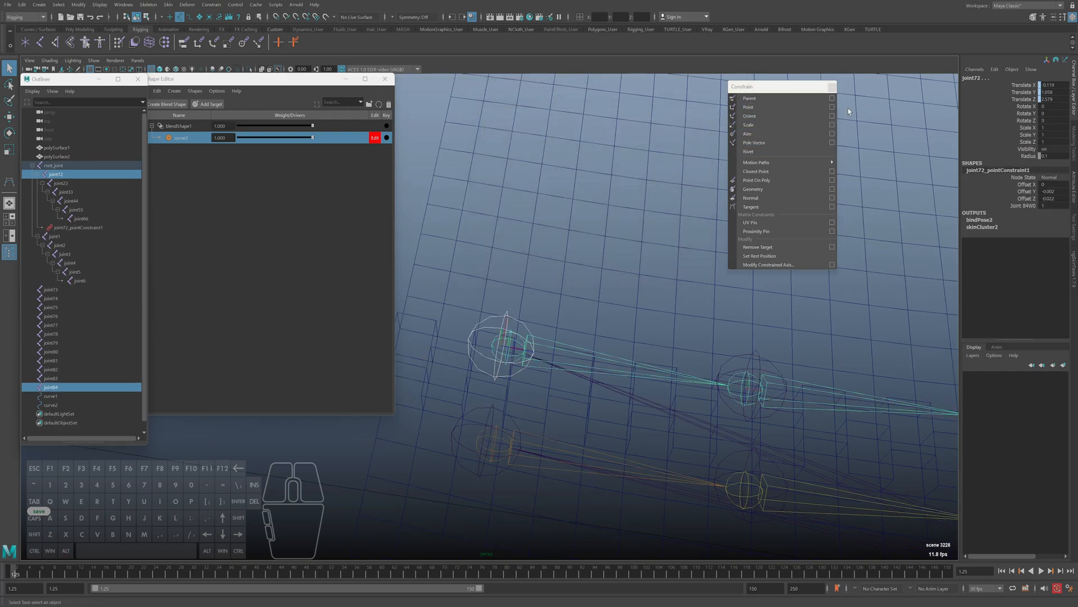
click(833, 117)
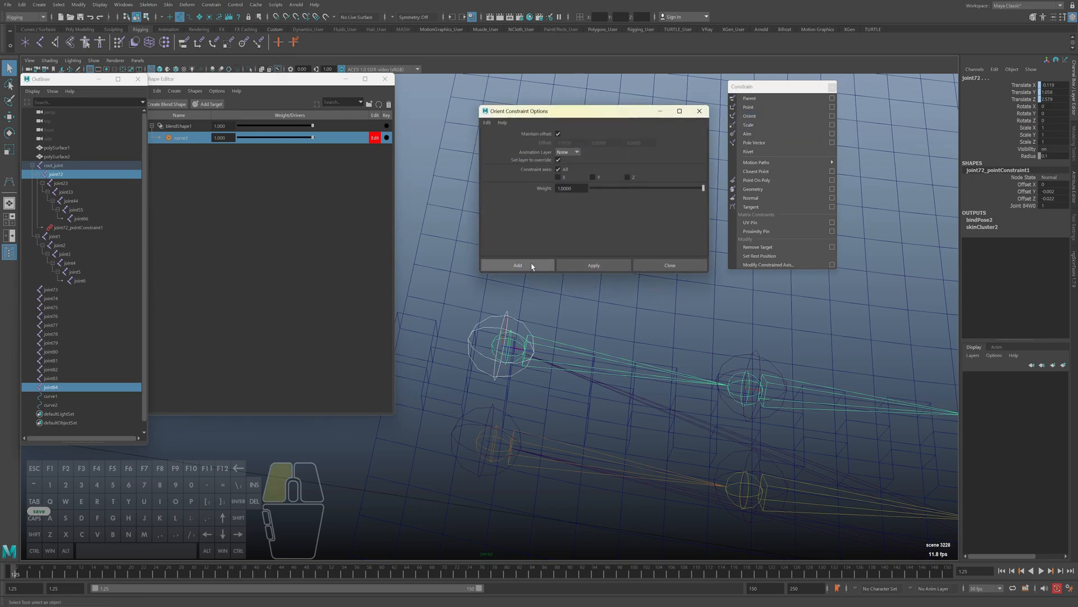
click(518, 265)
Orient-constrain joint23 to joint83 by repeating the last constraint
alt+drag(553, 337, 585, 360)
click(577, 371)
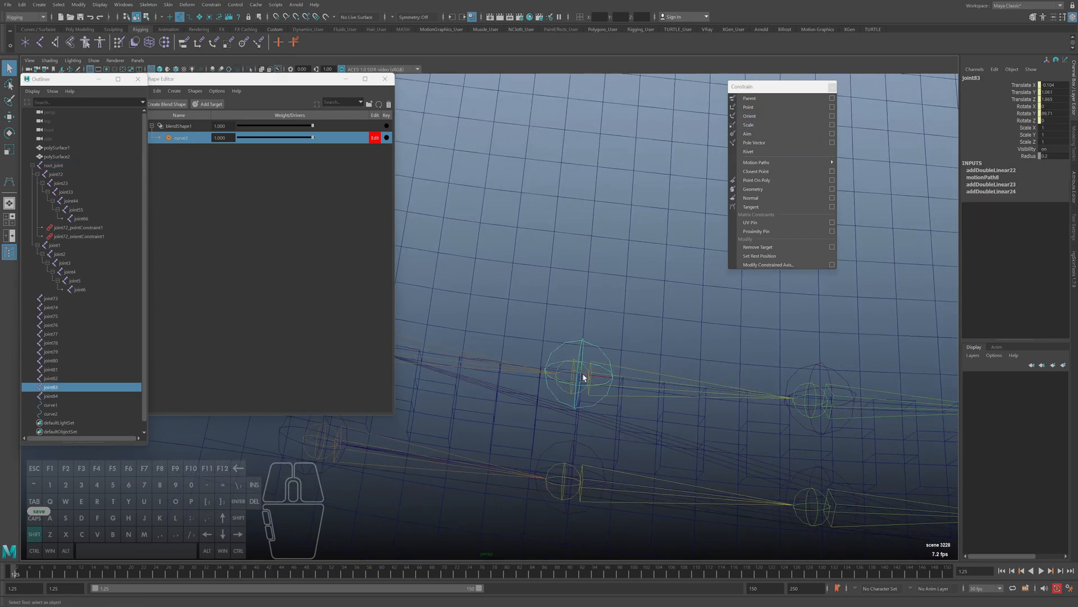
shift+click(572, 373)
alt+drag(636, 419, 582, 410)
key(g)
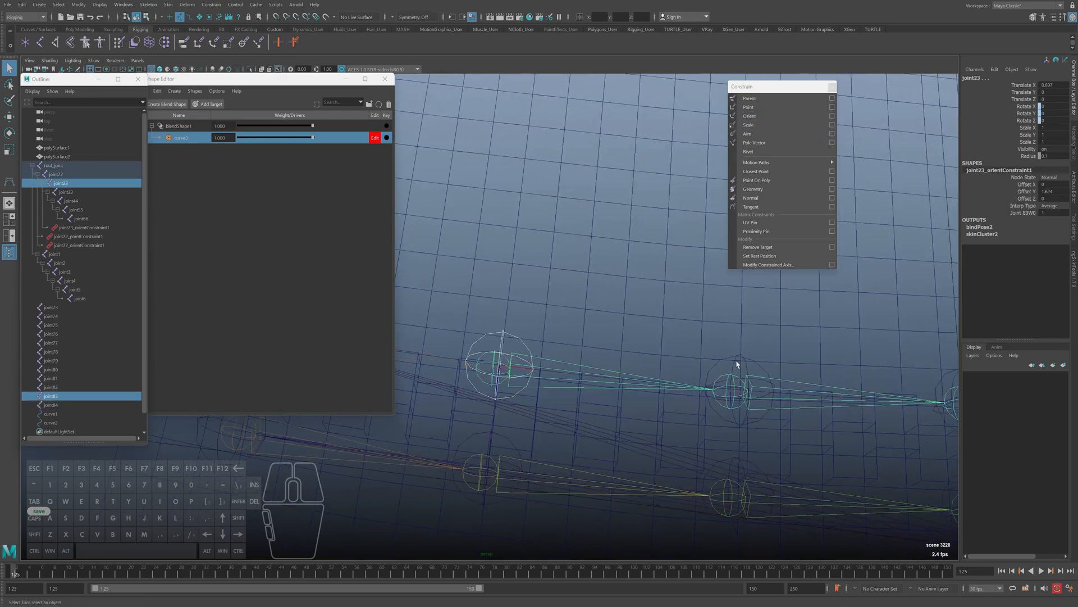
Orient-constrain joint33 to joint82 with the same repeated constraint
click(728, 379)
shift+click(728, 379)
alt+drag(777, 414, 585, 414)
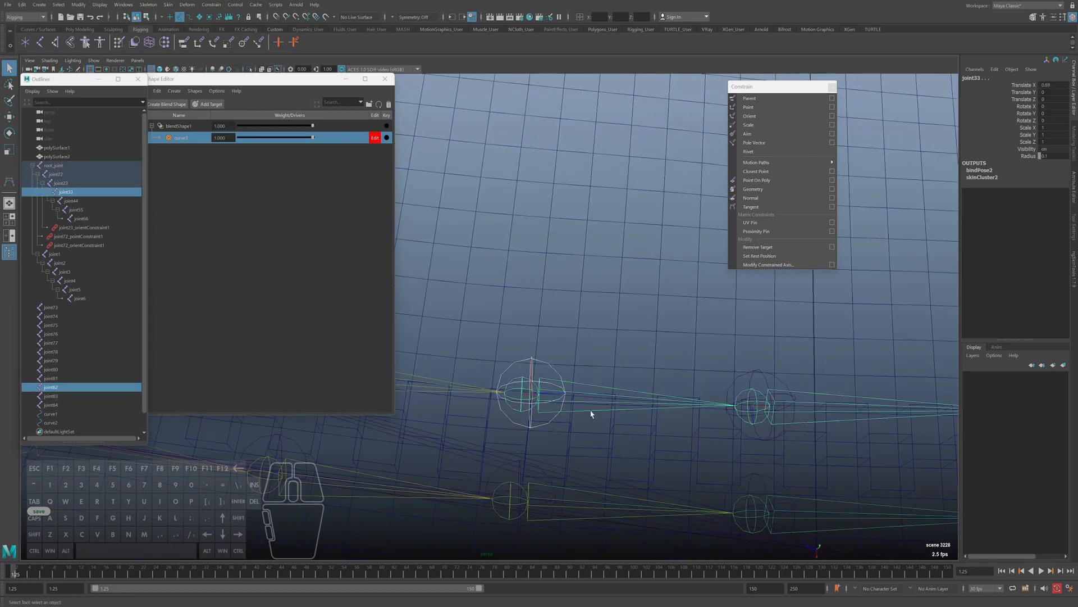
key(g)
Orient-constrain joint44 to joint81 with the same repeated constraint
alt+drag(746, 402, 714, 389)
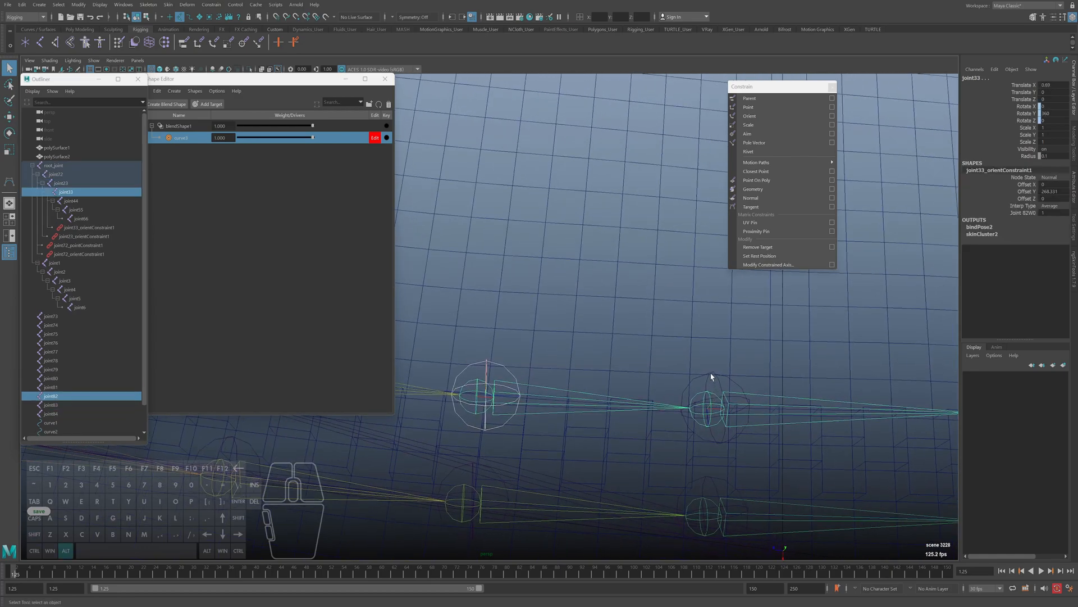
click(729, 400)
shift+click(740, 415)
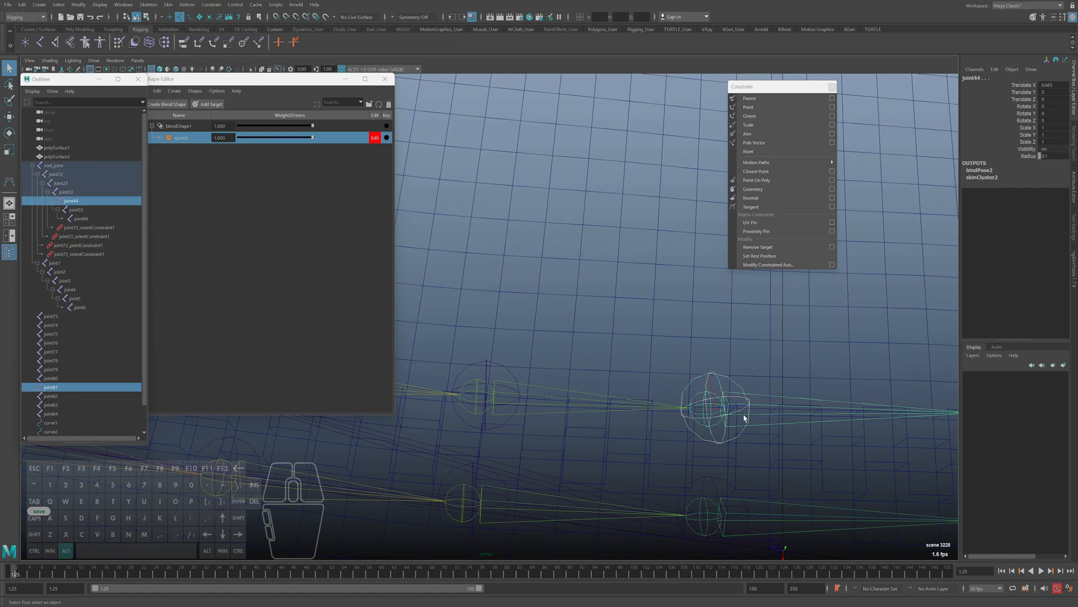
alt+middle_drag(731, 415, 668, 423)
key(g)
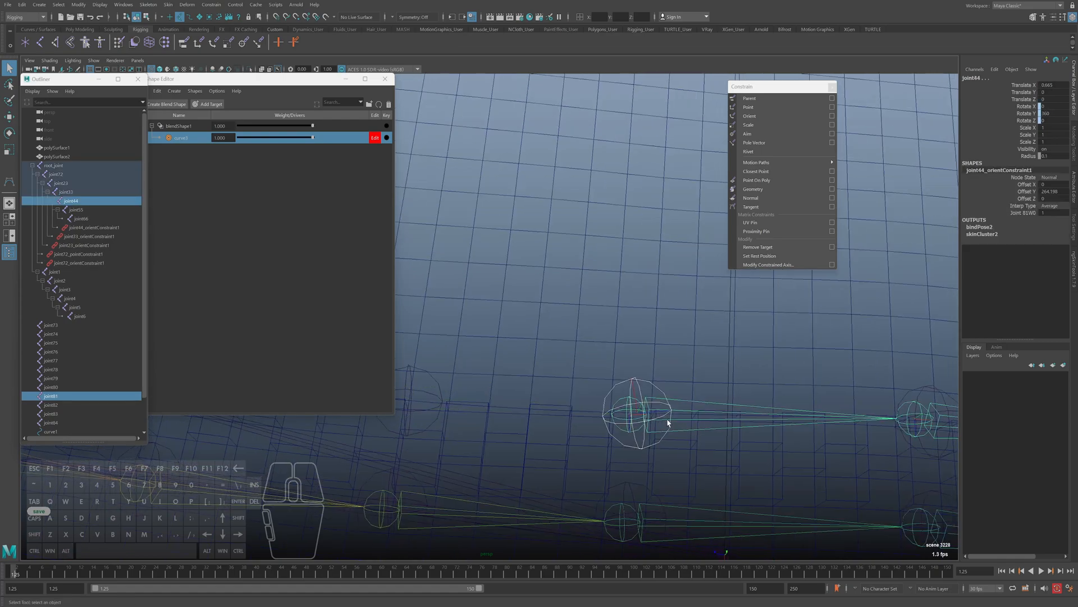
Compare the rotation axes of joint81 and joint44 using the Rotate tool, and return to the Select tool
alt+middle_drag(651, 386, 528, 412)
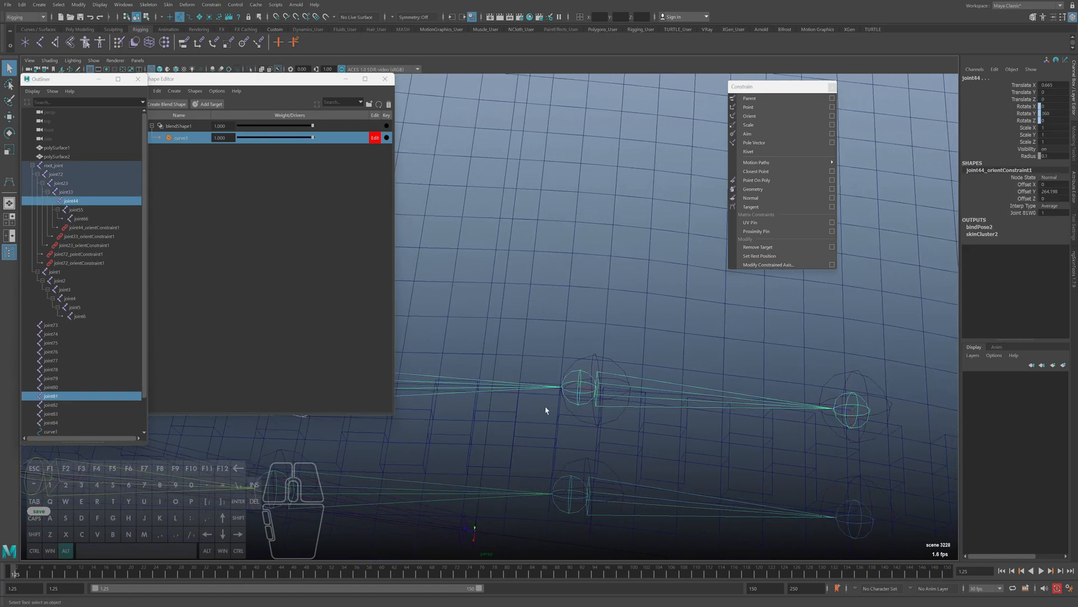
alt+middle_drag(601, 368, 511, 378)
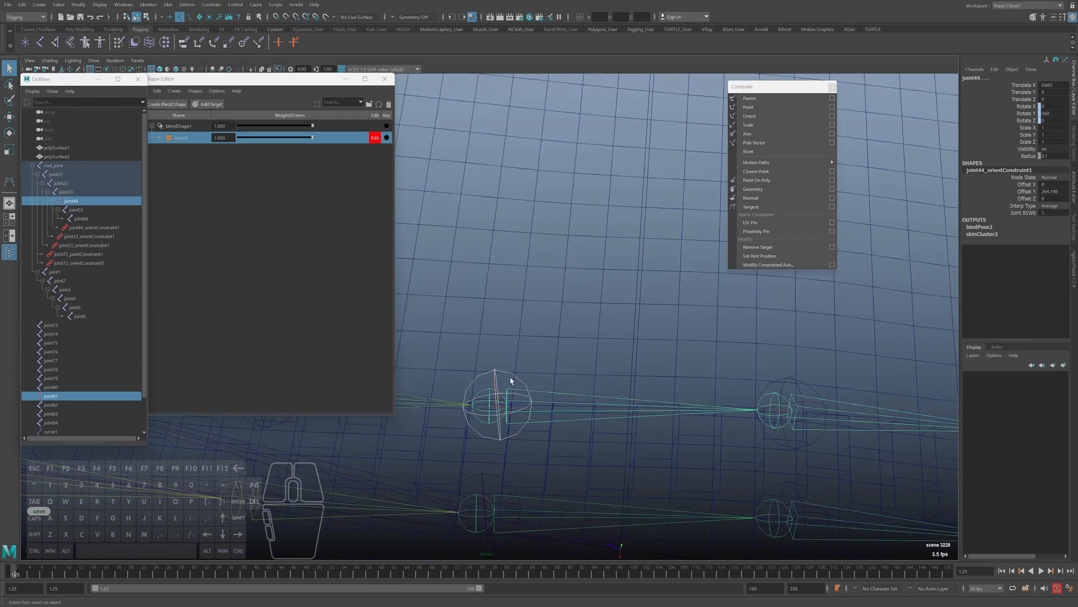
click(513, 378)
key(e)
drag(512, 387, 490, 412)
click(488, 406)
click(489, 403)
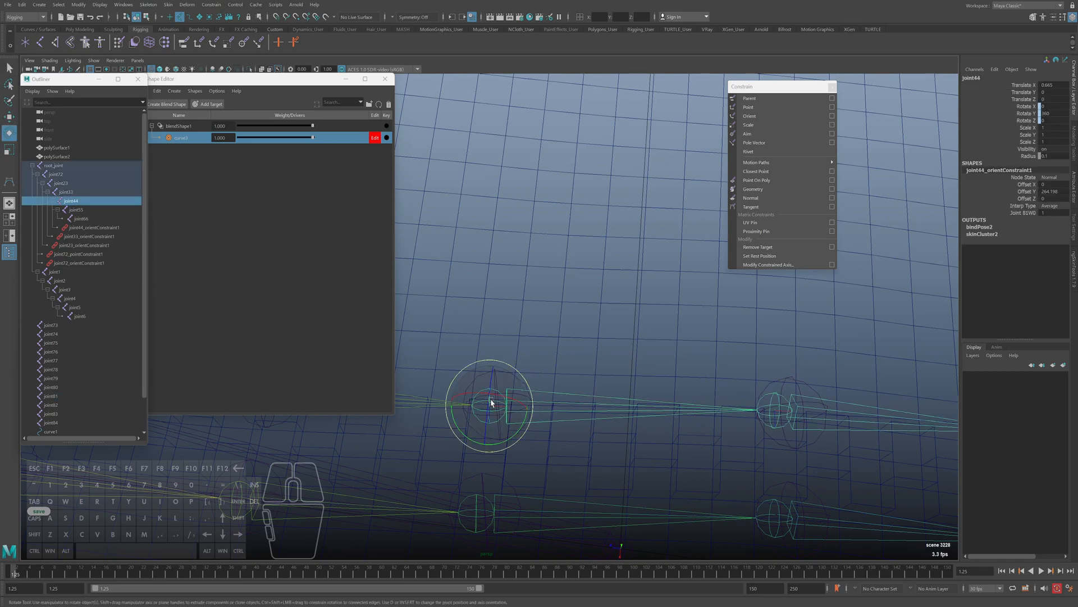
key(q)
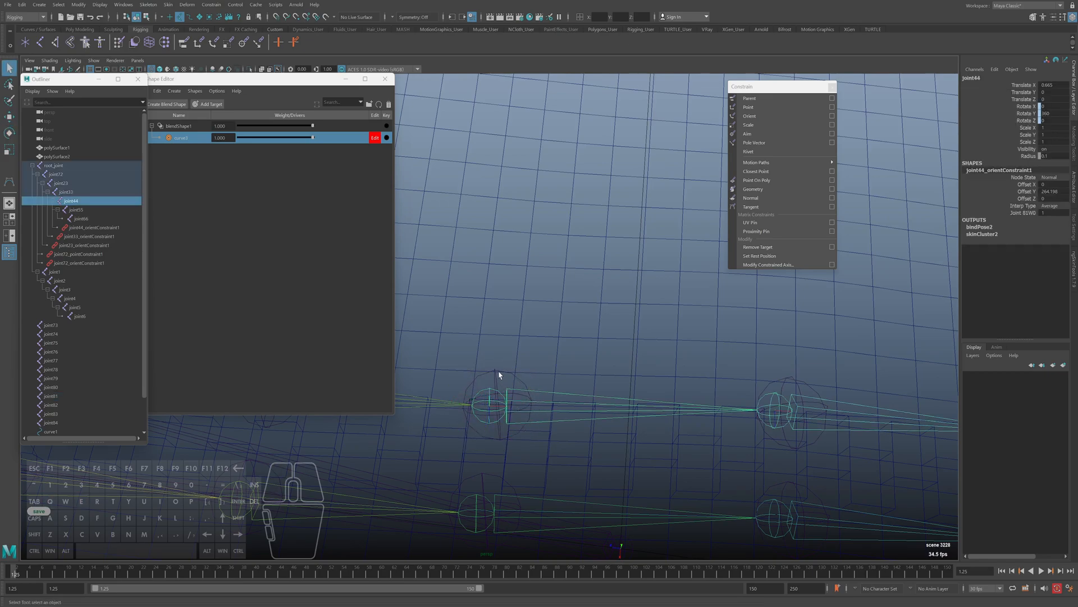
click(500, 375)
Try to parent-constrain joint55 to joint80 and undo the constraint
click(776, 400)
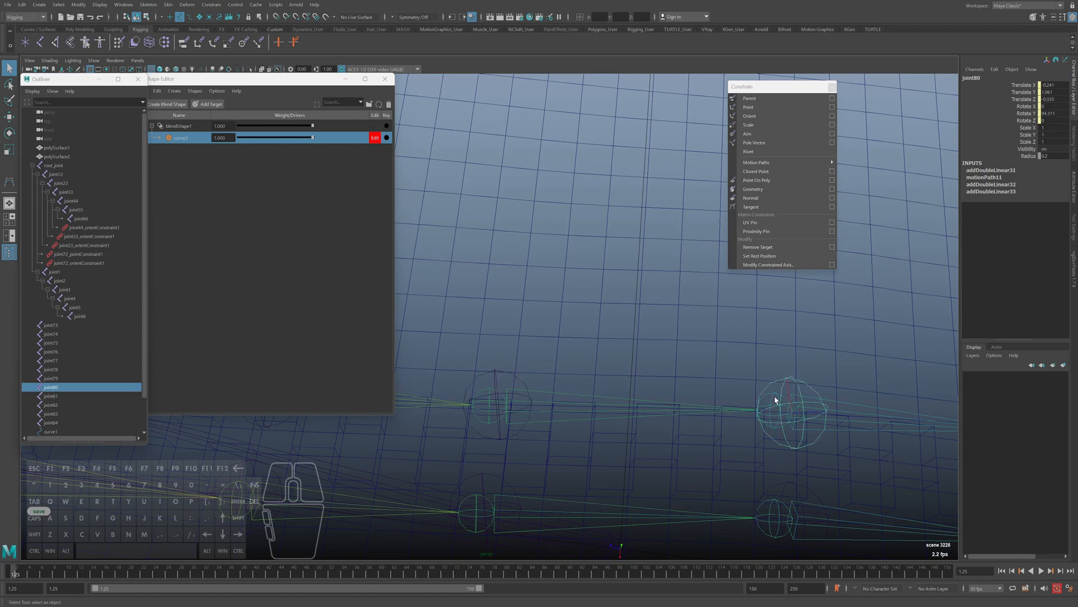
click(775, 397)
click(775, 397)
shift+click(776, 393)
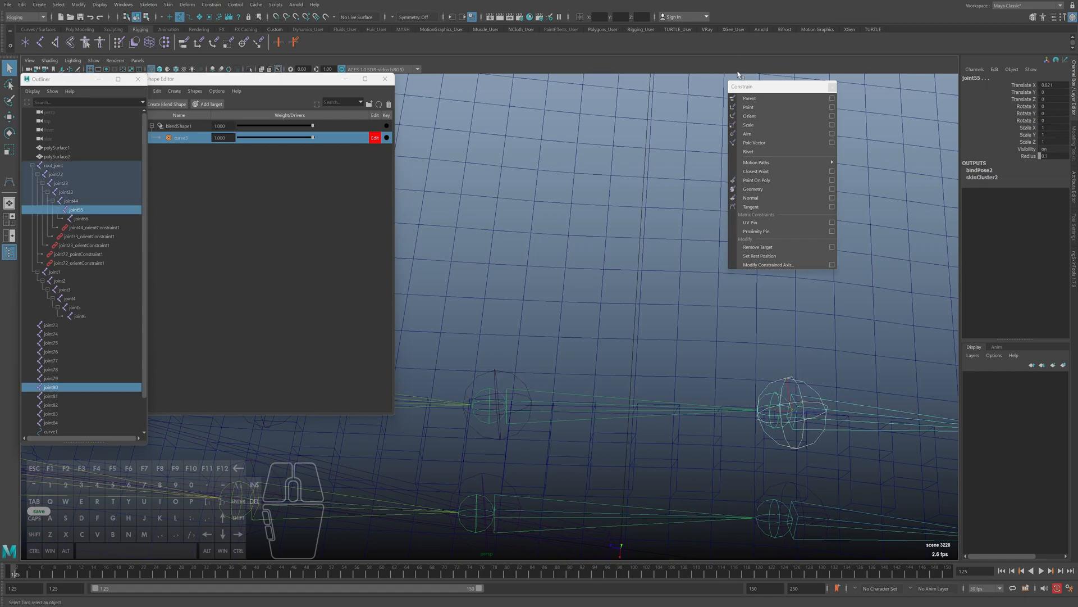
click(750, 98)
key(ctrl+z)
key(q)
click(705, 409)
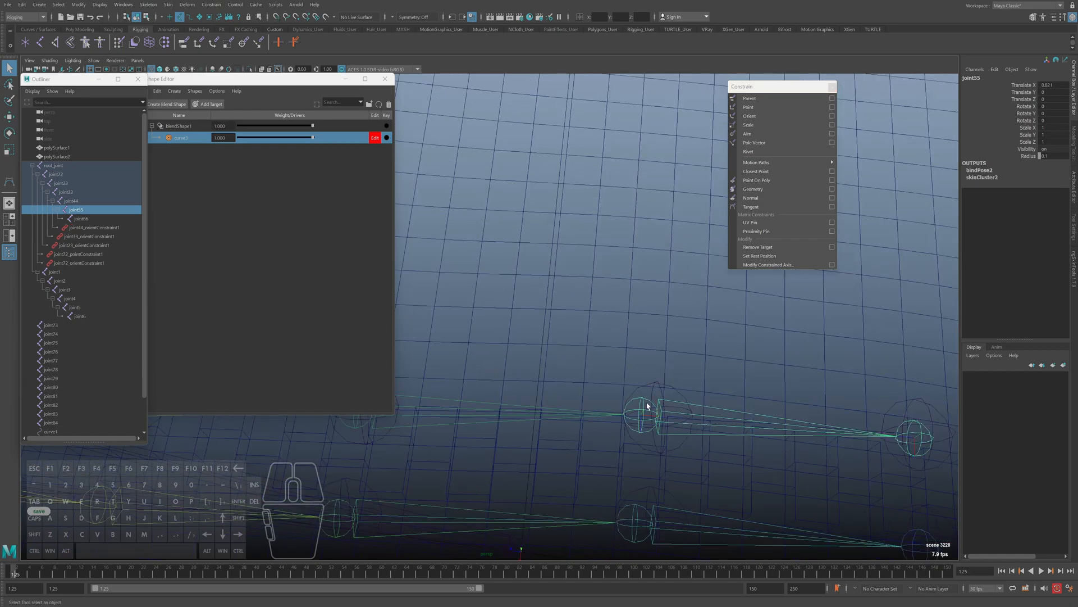
Parent-constrain joint55 to joint80 with Maintain offset on
click(655, 405)
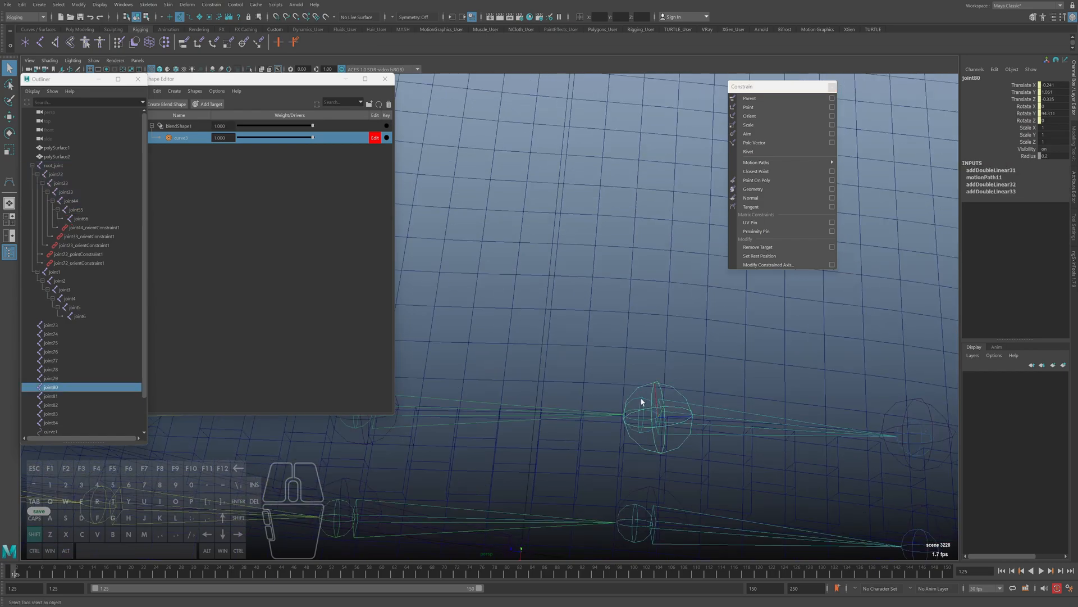
shift+click(705, 410)
click(832, 99)
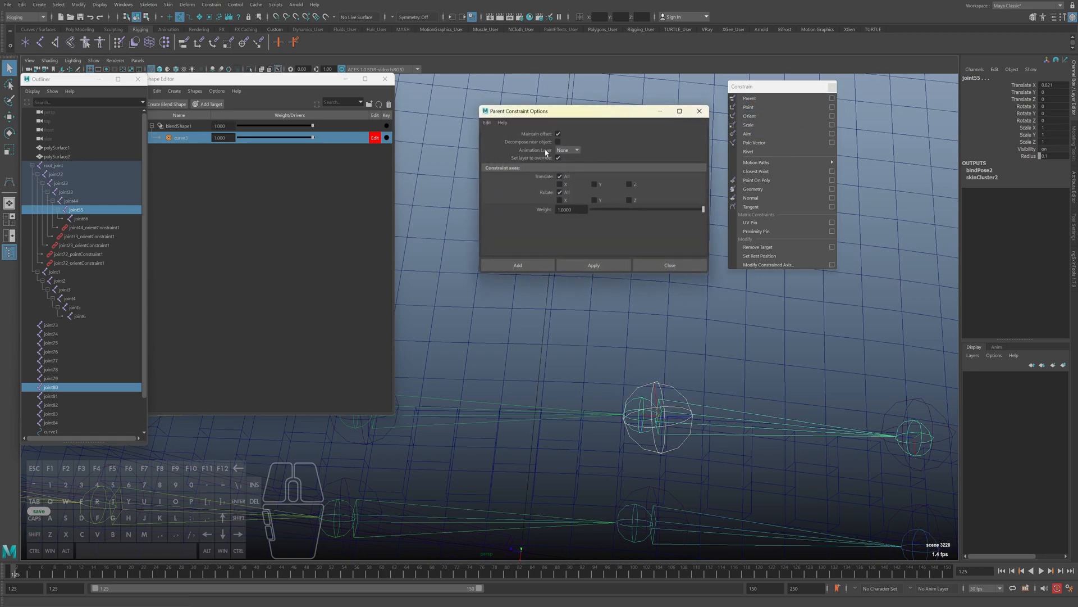
click(558, 133)
click(536, 265)
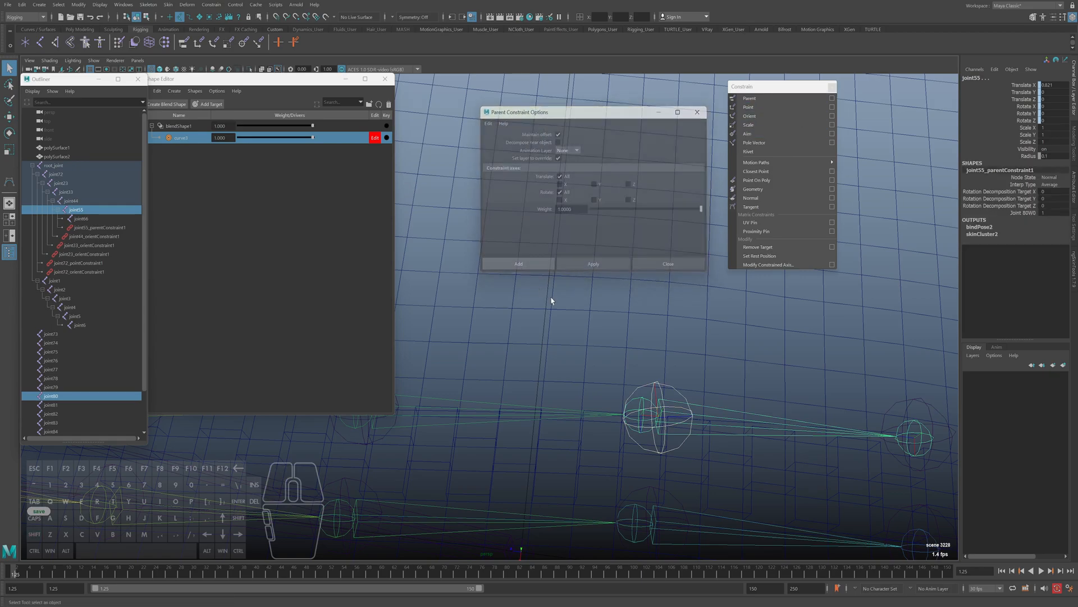
Test the parent constraint by rotating joint80, and undo both the rotation and joint55's parent constraint
click(658, 385)
key(e)
alt+middle_drag(694, 423, 678, 421)
drag(661, 439, 635, 421)
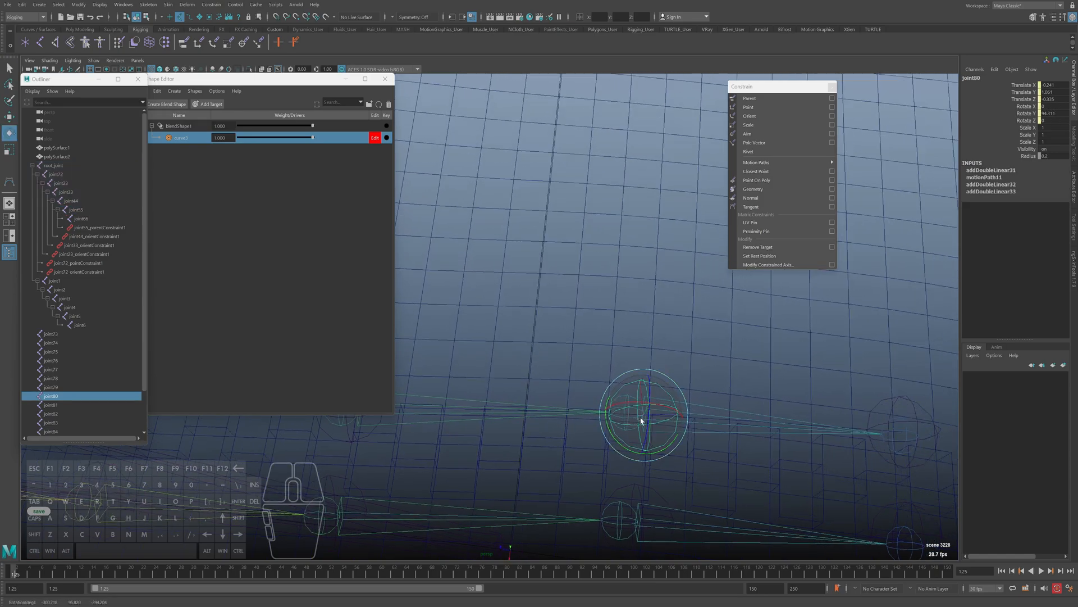
mouse_move(636, 415)
mouse_down()
mouse_move(640, 428)
mouse_move(650, 410)
mouse_move(648, 427)
mouse_move(625, 431)
mouse_up()
key(ctrl+z)
key(ctrl+z)
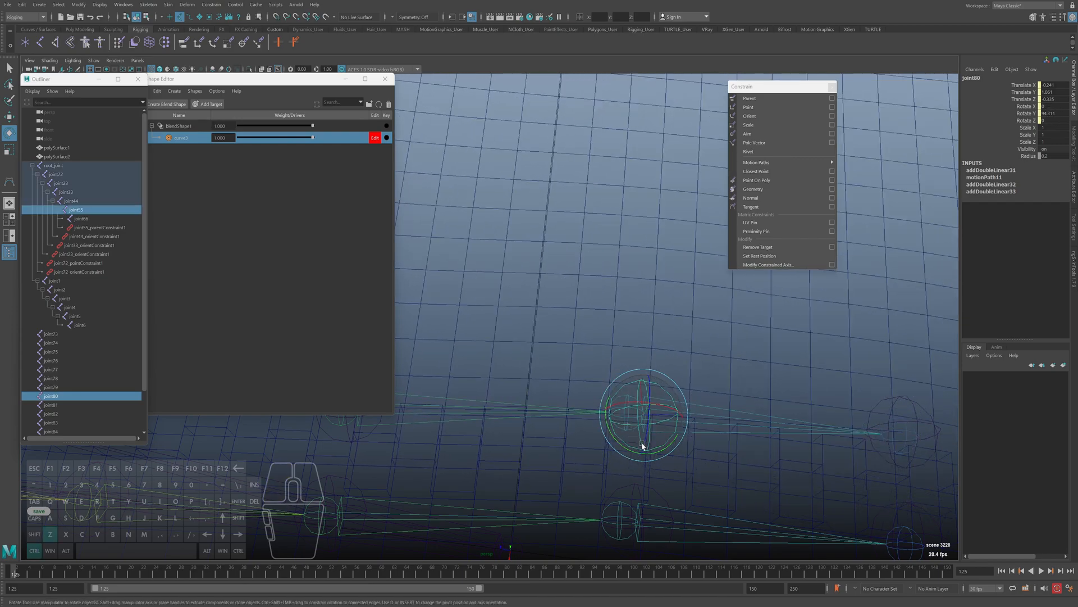
key(ctrl+z)
key(ctrl+z)
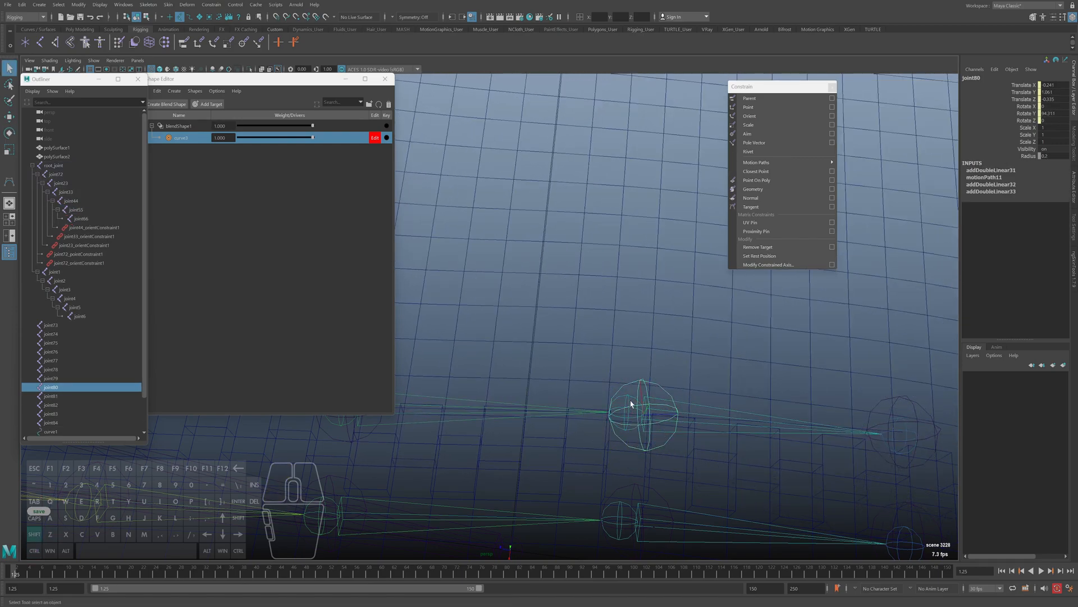
Add point and orient constraints from joint80 to joint55
shift+click(631, 403)
click(749, 107)
click(750, 116)
Add point and orient constraints from joint79 to joint66 at the far end of the upper row
alt+middle_drag(831, 384, 641, 363)
alt+right_drag(640, 363, 677, 382)
click(687, 371)
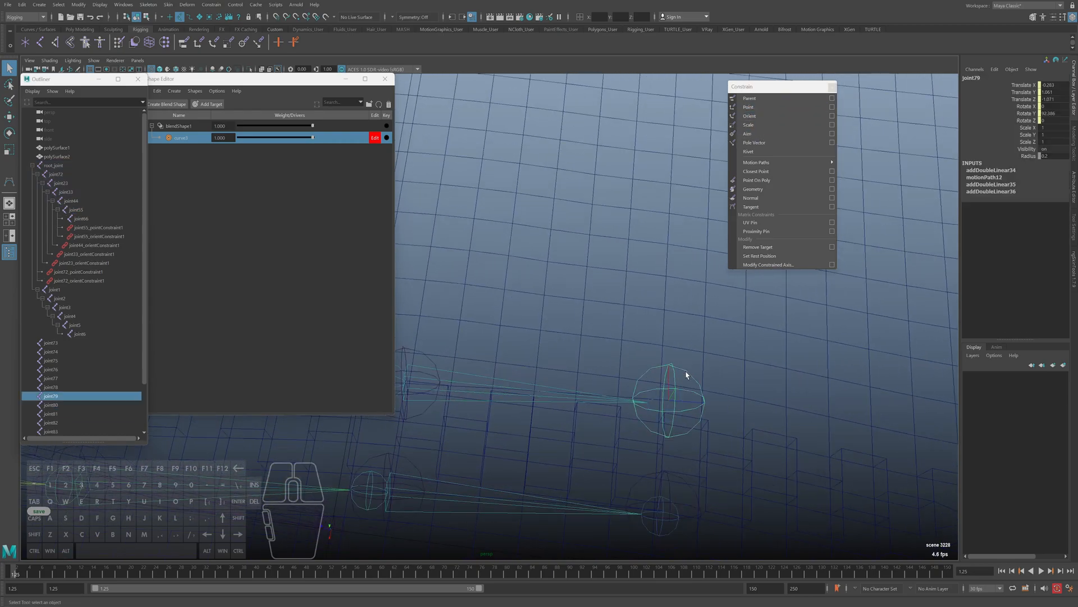
shift+click(677, 402)
click(750, 108)
click(750, 116)
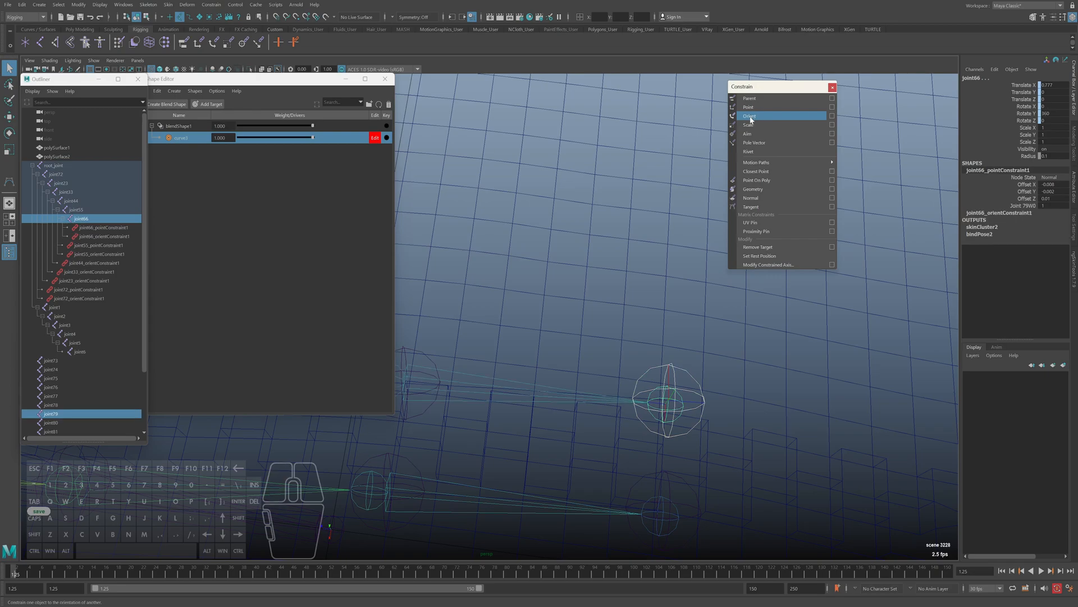
Add point and orient constraints from joint78 to joint6 at the far end of the lower row
alt+right_drag(688, 444, 673, 449)
alt+middle_drag(672, 449, 664, 378)
click(651, 374)
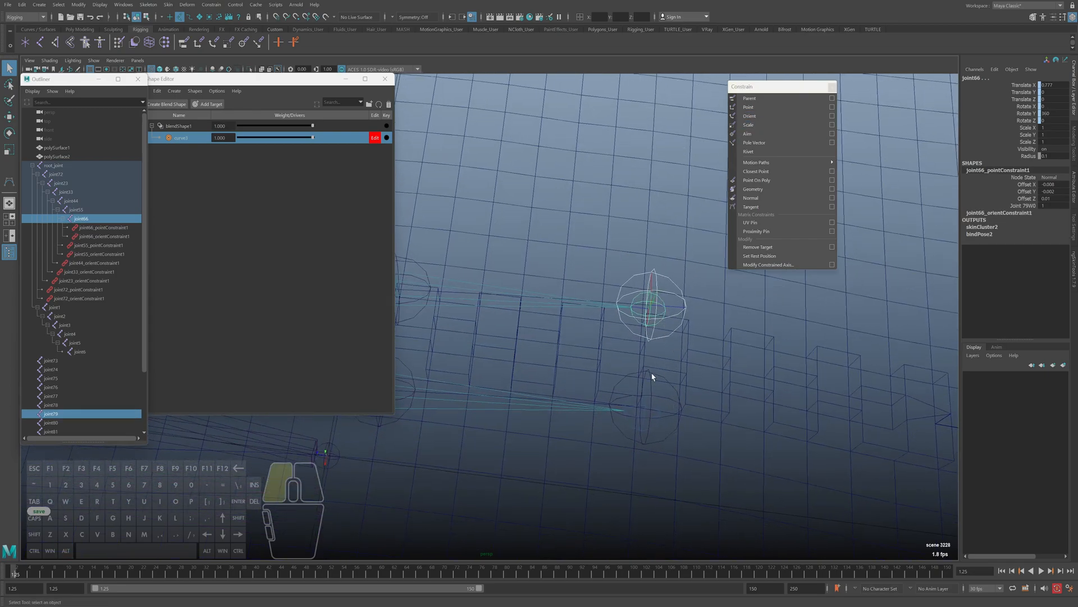
shift+click(662, 415)
click(752, 110)
click(751, 117)
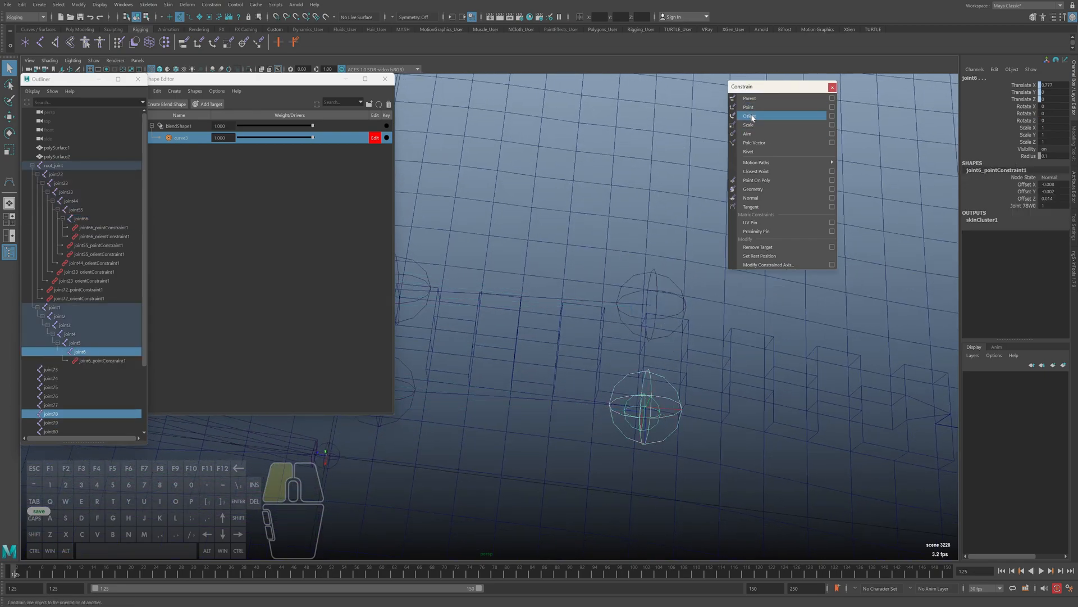
Add point and orient constraints from joint77 to joint5 in the lower row
alt+right_drag(632, 365, 597, 374)
alt+middle_drag(592, 374, 715, 393)
click(703, 372)
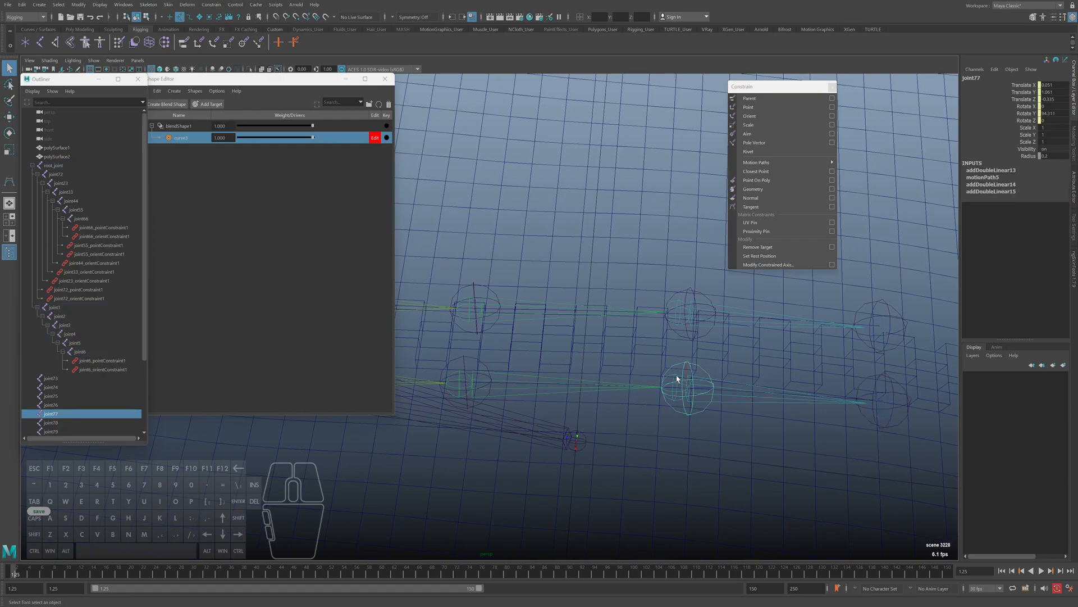
shift+click(881, 403)
click(749, 107)
click(749, 116)
Add point and orient constraints from joint76 to joint4 in the lower row
alt+drag(476, 368, 638, 393)
click(634, 386)
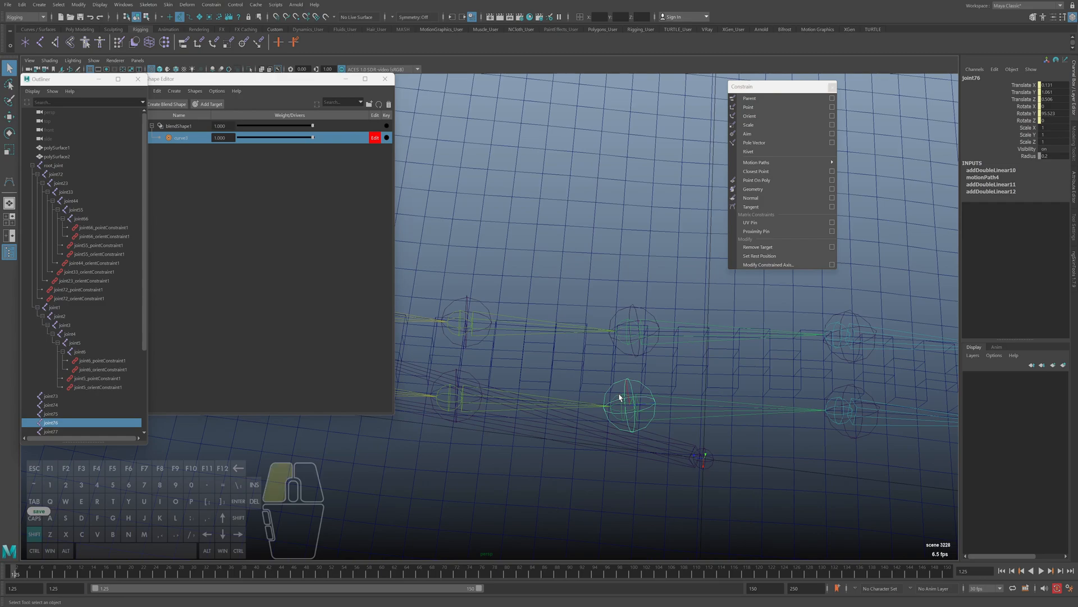
shift+click(620, 396)
click(749, 107)
click(749, 116)
Add point and orient constraints from joint75 to joint3 in the lower row
alt+drag(522, 349, 668, 392)
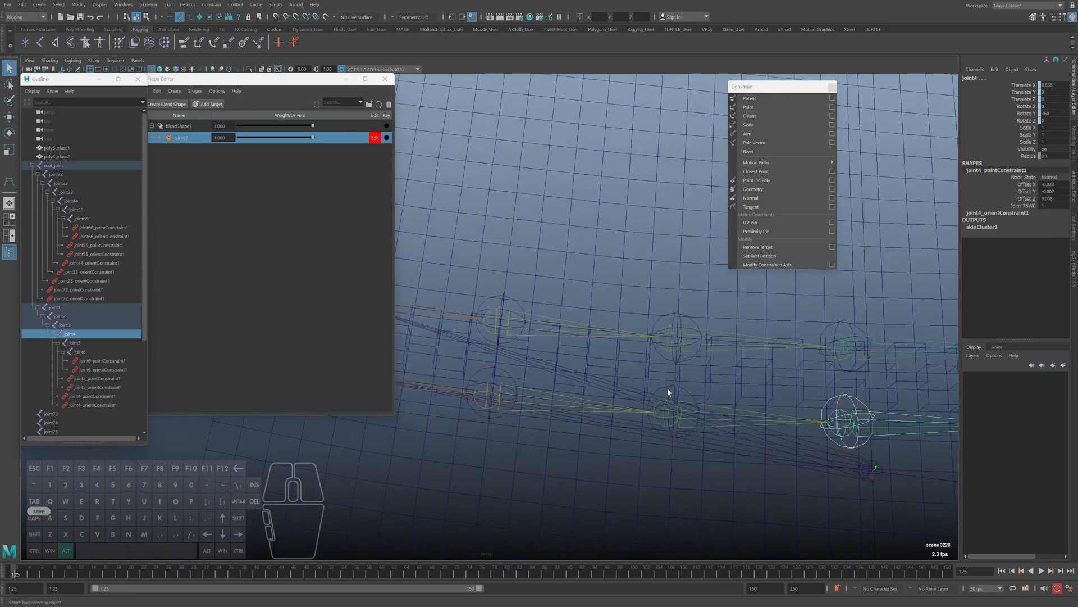
click(674, 390)
shift+click(667, 403)
key(z)
alt+drag(674, 438, 652, 444)
shift+click(654, 440)
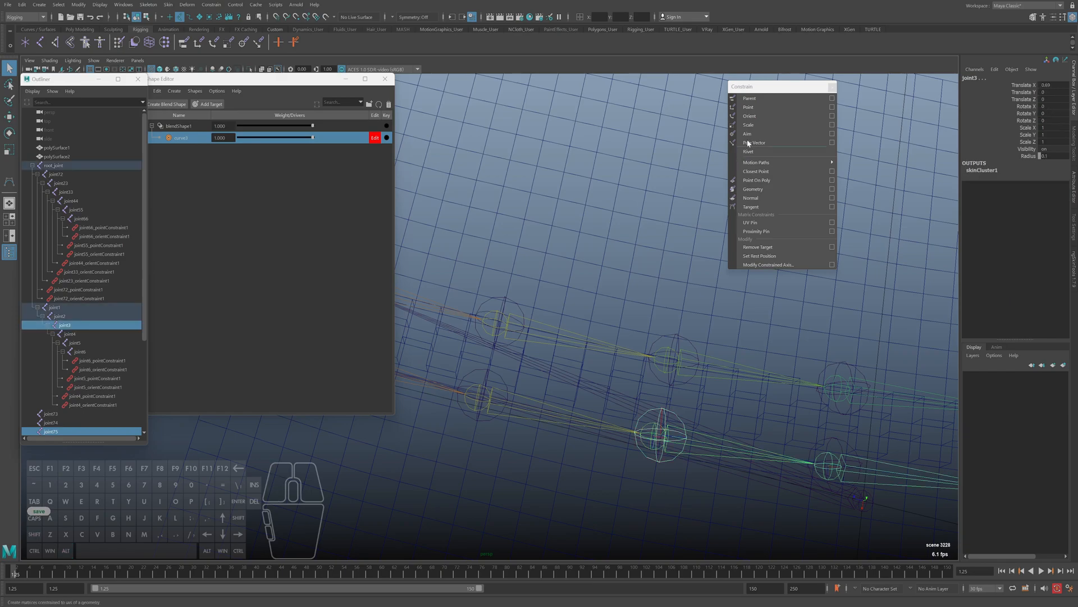
click(750, 106)
click(750, 115)
Add point and orient constraints from joint74 to joint2 in the lower row
alt+drag(702, 404, 669, 378)
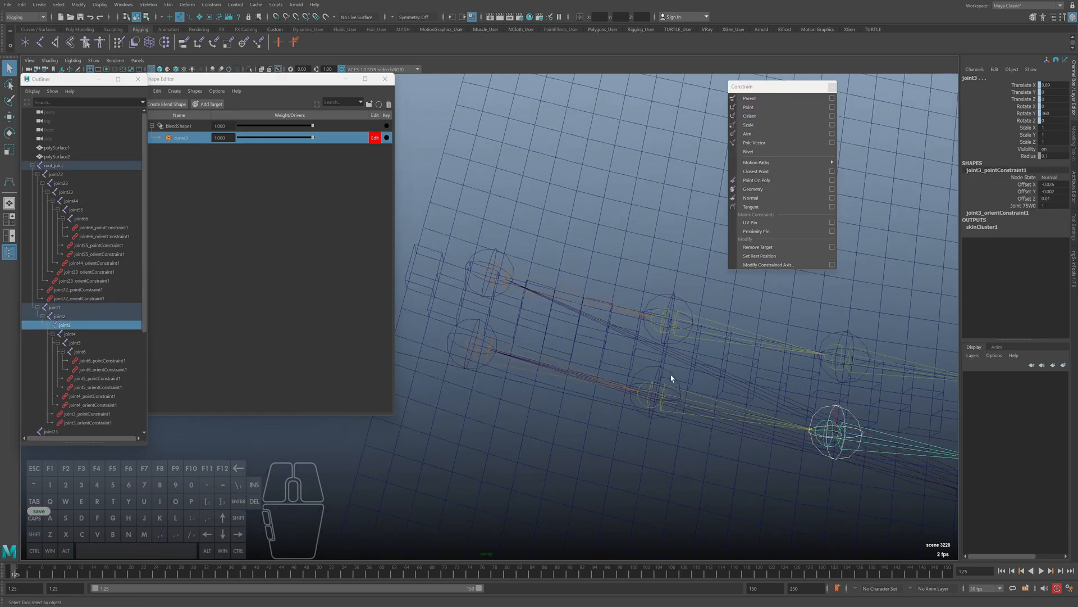
click(651, 396)
shift+click(671, 317)
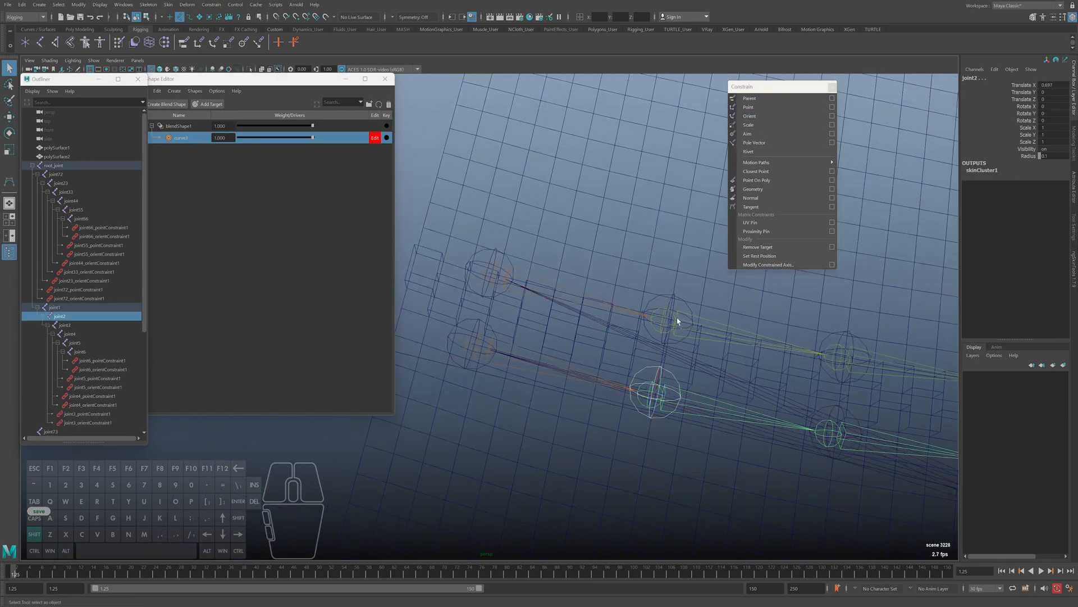
click(750, 107)
click(749, 116)
Add point and orient constraints from joint73 to joint1 at the start of the lower row, and close the Constrain palette
click(484, 331)
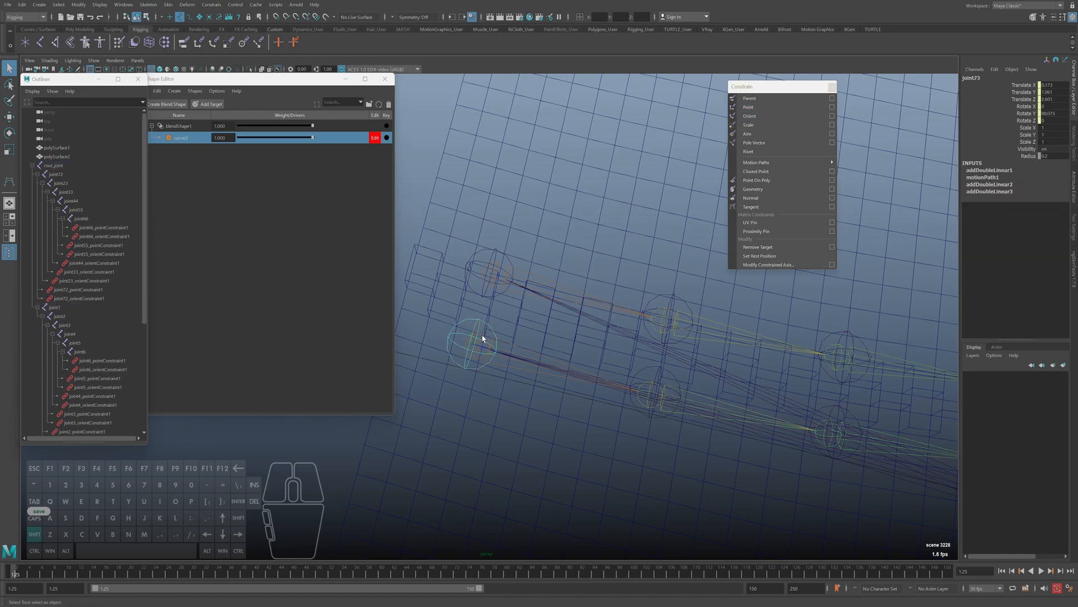
shift+click(483, 339)
click(749, 106)
click(750, 115)
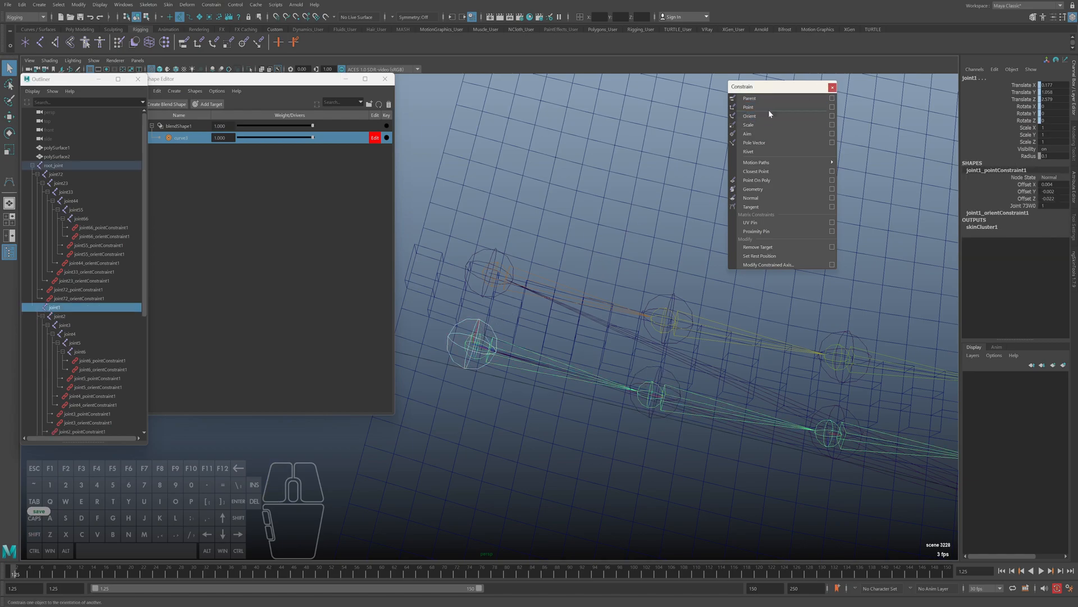
click(832, 89)
Select curve1, the lower row's path curve, and set the viewport to shaded display
scroll(574, 351, down, 2)
key(5)
alt+middle_drag(574, 352, 557, 354)
alt+drag(557, 354, 624, 348)
scroll(608, 337, down, 1)
alt+middle_drag(607, 335, 641, 338)
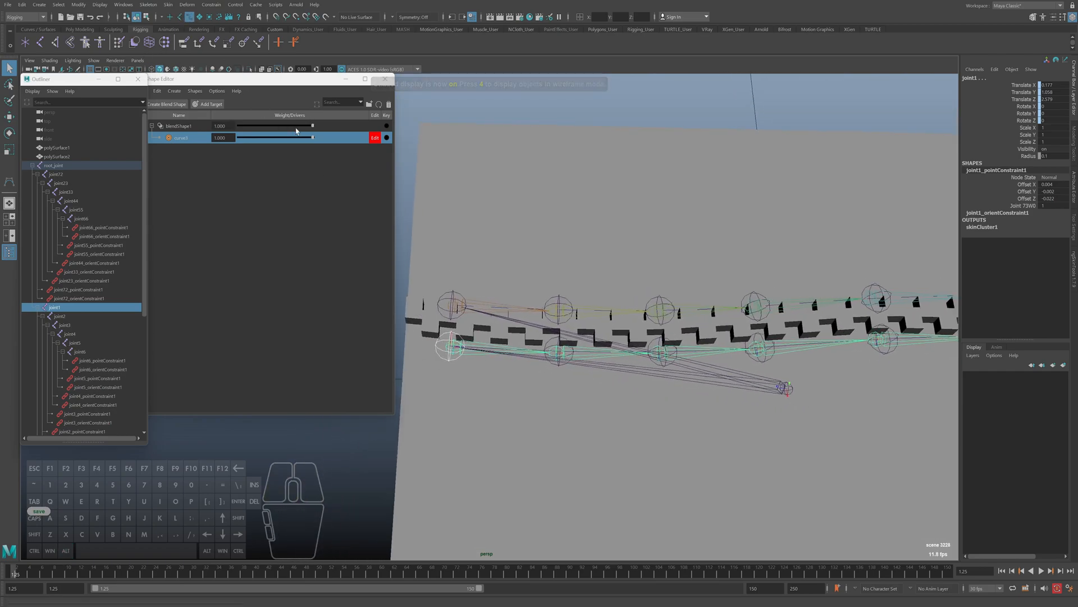
key(4)
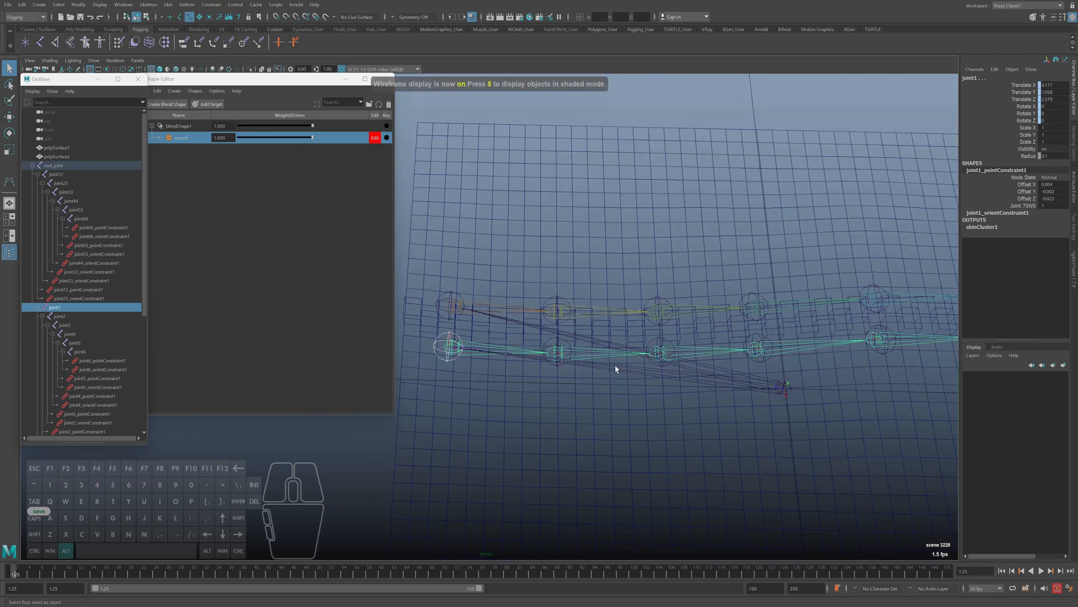
scroll(93, 372, down, 5)
scroll(94, 371, down, 2)
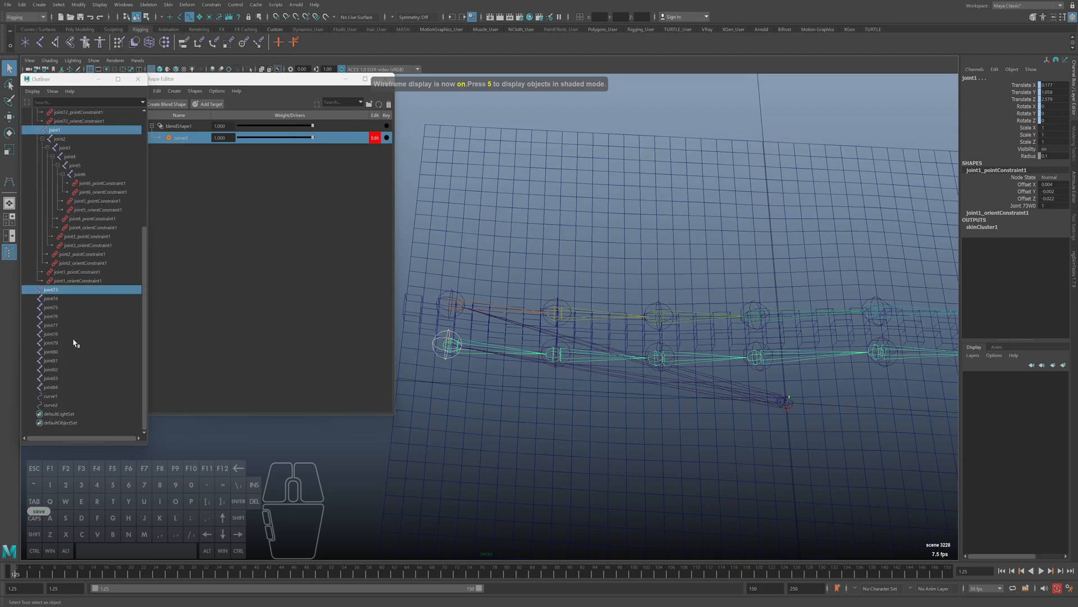
click(50, 396)
key(5)
Move curve1's CVs at the zipper's opening end downward in its editable blend shape target, so the lower row swings away
mouse_move(489, 351)
alt+middle_down()
mouse_move(528, 369)
mouse_move(500, 371)
alt+middle_up()
alt+right_drag(500, 370, 498, 373)
mouse_move(522, 377)
alt+mouse_down()
mouse_move(541, 383)
mouse_move(452, 301)
alt+mouse_up()
right_drag(451, 297, 412, 297)
alt+drag(486, 338, 495, 349)
click(498, 355)
key(w)
drag(498, 398, 492, 473)
drag(557, 344, 583, 394)
drag(475, 420, 517, 450)
drag(562, 343, 592, 378)
drag(563, 420, 571, 465)
Adjust curve1's middle and closed-end CVs so the lower row bends smoothly into the closed part of the zipper
key(w)
drag(631, 344, 652, 442)
drag(698, 340, 723, 432)
alt+middle_drag(722, 432, 670, 370)
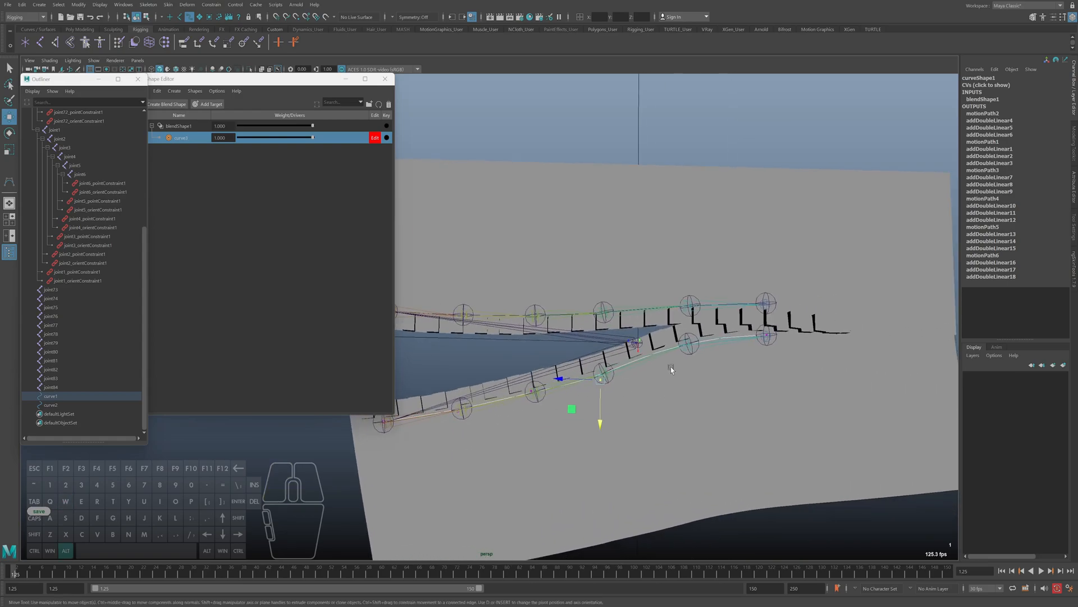
drag(686, 381, 686, 385)
drag(749, 320, 766, 380)
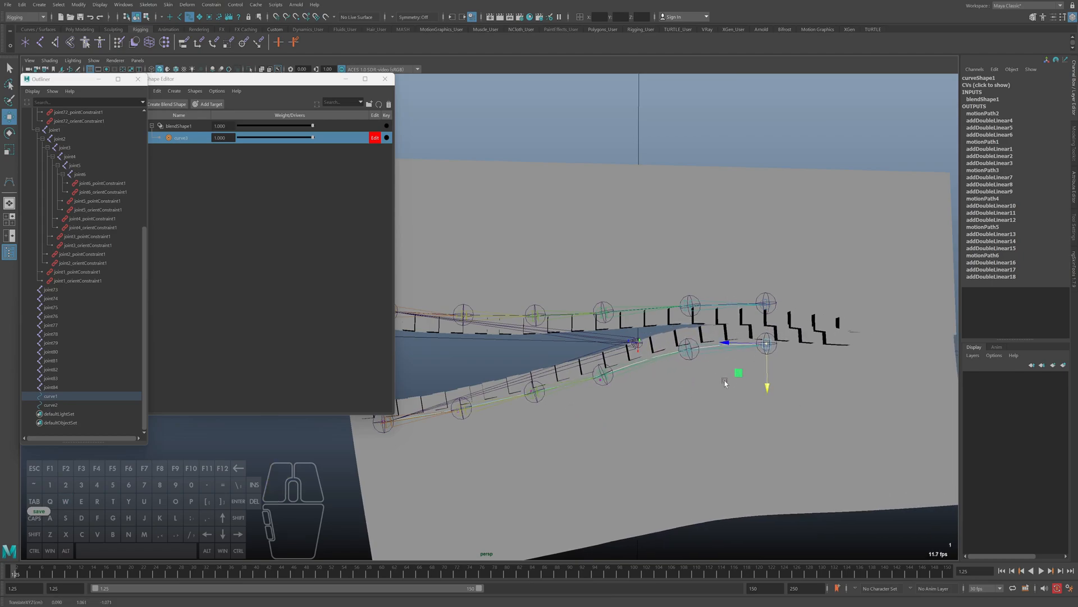
alt+middle_drag(730, 379, 767, 355)
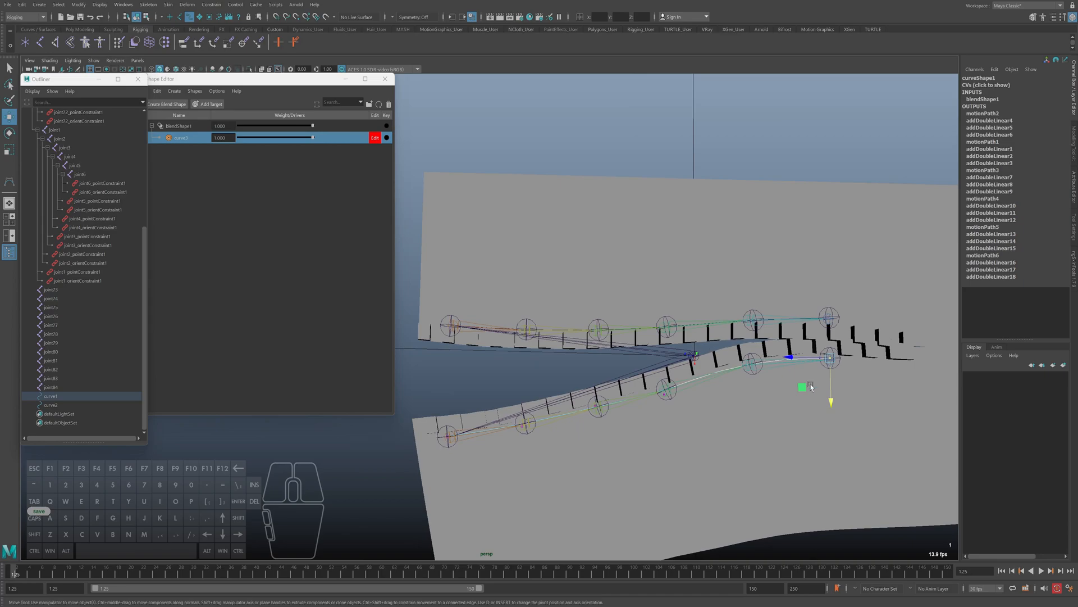
Refine curve1's first CVs at the opening end and return to object selection mode
alt+drag(589, 399, 532, 433)
drag(437, 412, 451, 483)
drag(512, 403, 542, 446)
drag(528, 441, 525, 430)
key(F8)
key(F8)
key(F8)
alt+middle_drag(525, 429, 635, 420)
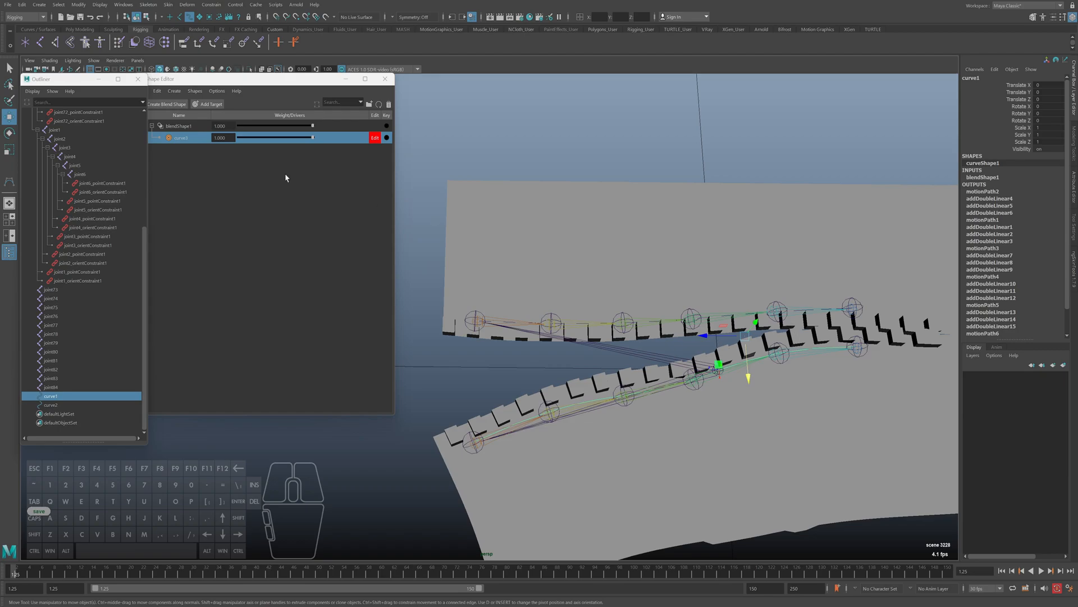
Turn off editing of blendShape1's target and test its weight between 0 and 1, leaving it at 1
click(375, 138)
drag(313, 138, 230, 144)
alt+middle_drag(397, 176, 399, 177)
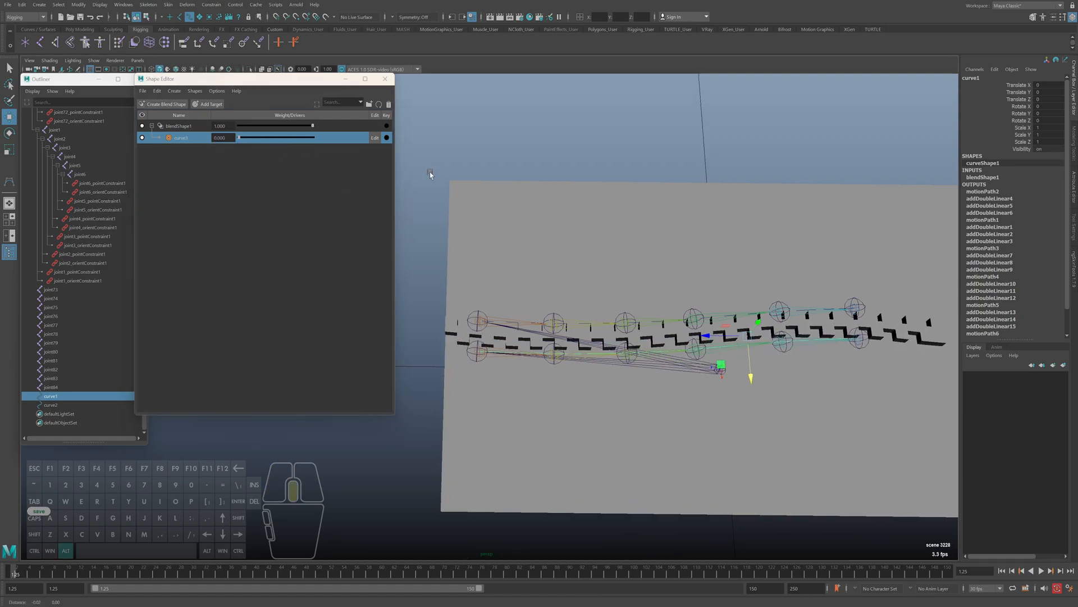
drag(251, 146, 288, 152)
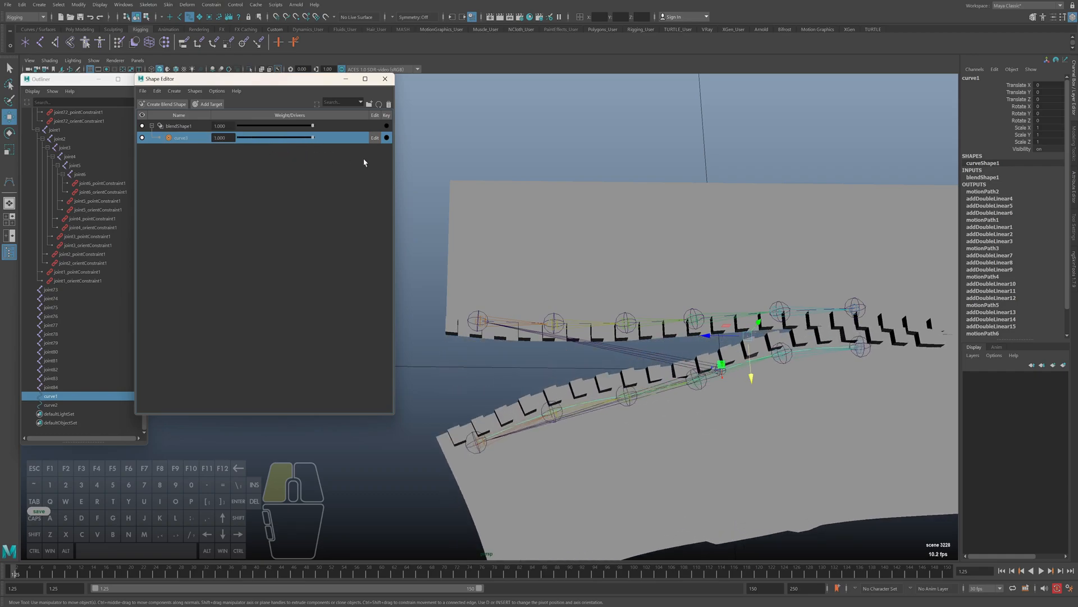
drag(313, 158, 236, 159)
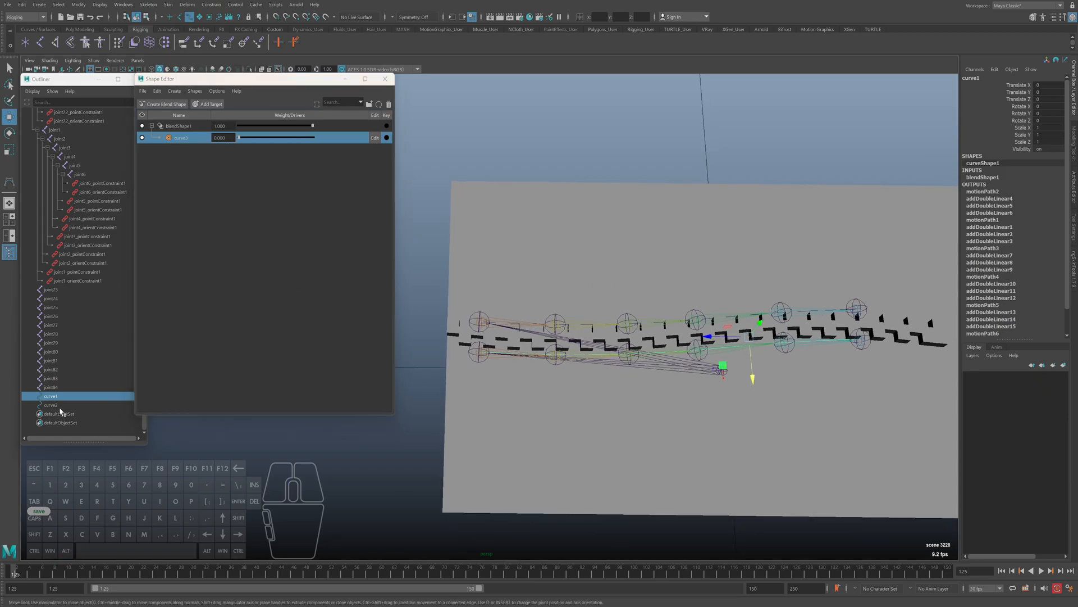
drag(238, 138, 332, 158)
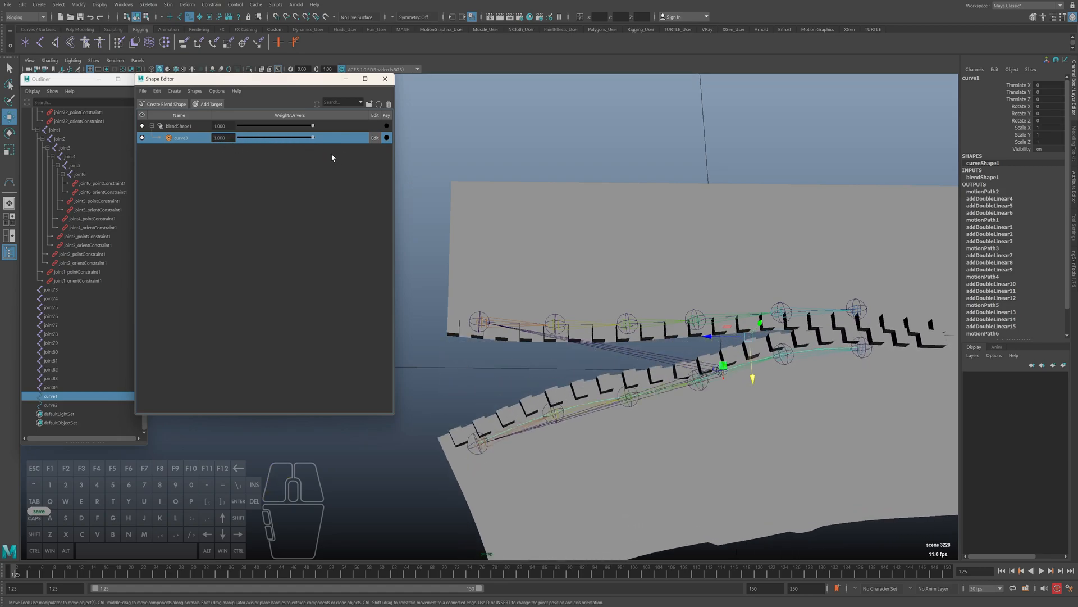
Select curve2 and try moving its opening-end CVs upward directly, without a blend shape target
click(50, 404)
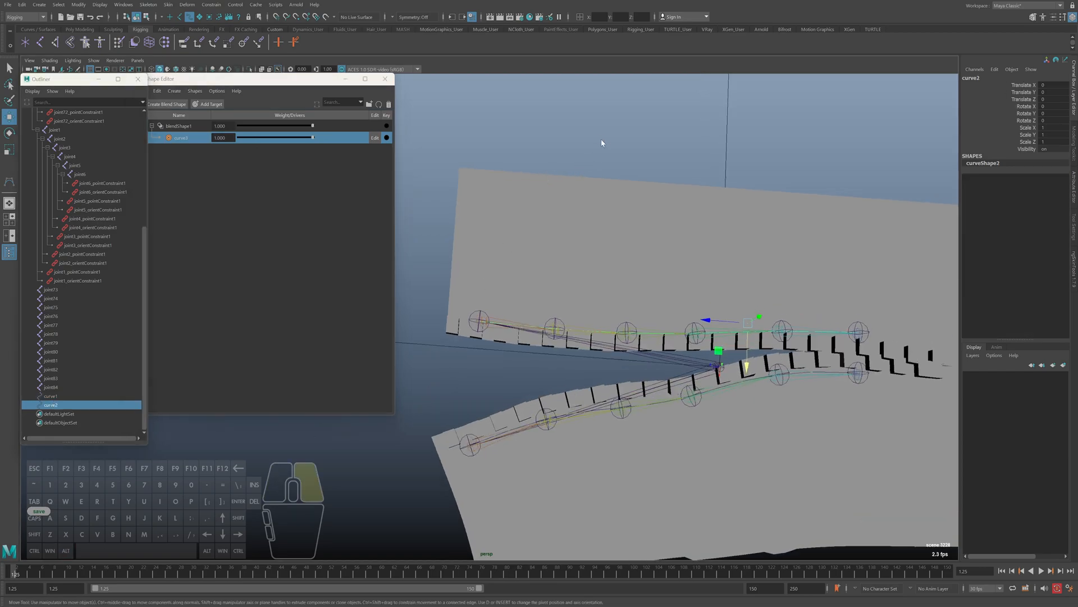
right_drag(601, 140, 546, 141)
alt+drag(495, 335, 514, 333)
alt+middle_drag(514, 333, 527, 332)
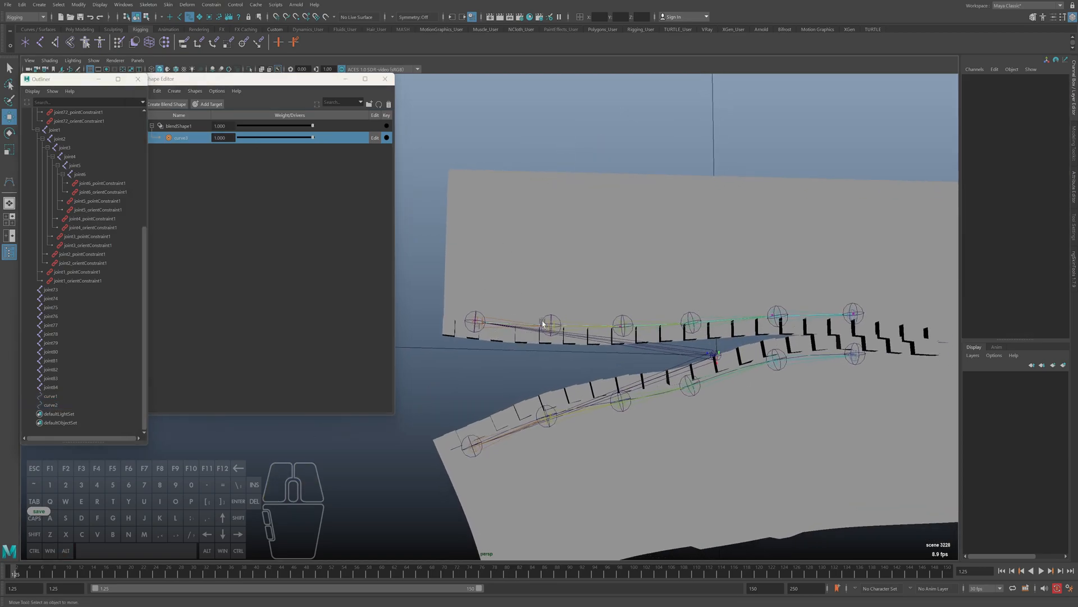
drag(447, 299, 446, 321)
drag(484, 363, 485, 352)
drag(540, 304, 549, 345)
drag(674, 305, 701, 342)
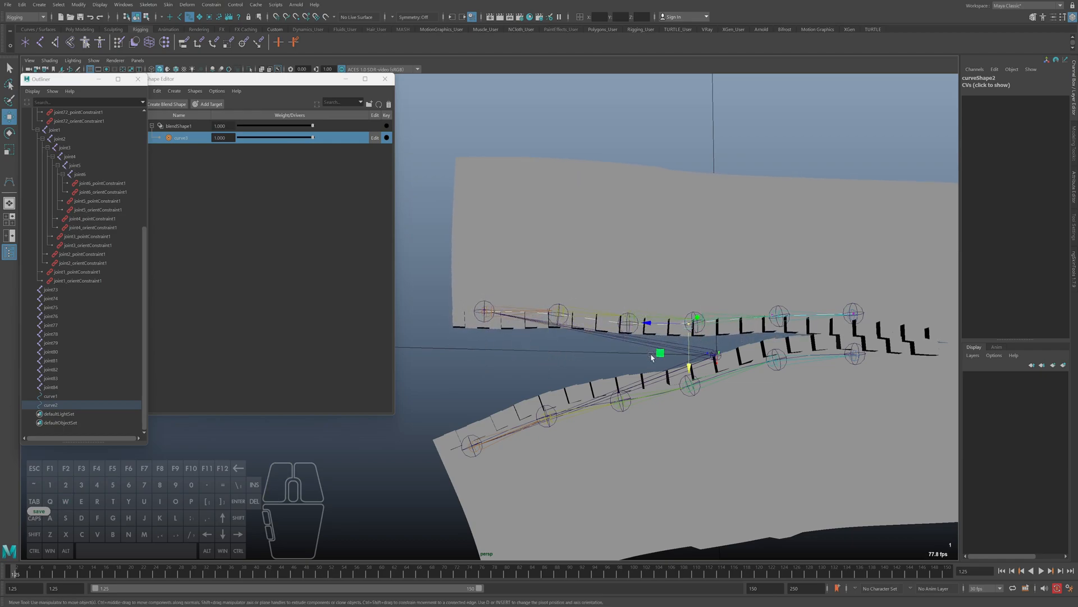
Continue reshaping curve2's middle and opening-end CVs directly, and return to object selection mode
drag(612, 304, 620, 355)
alt+middle_drag(651, 340, 692, 345)
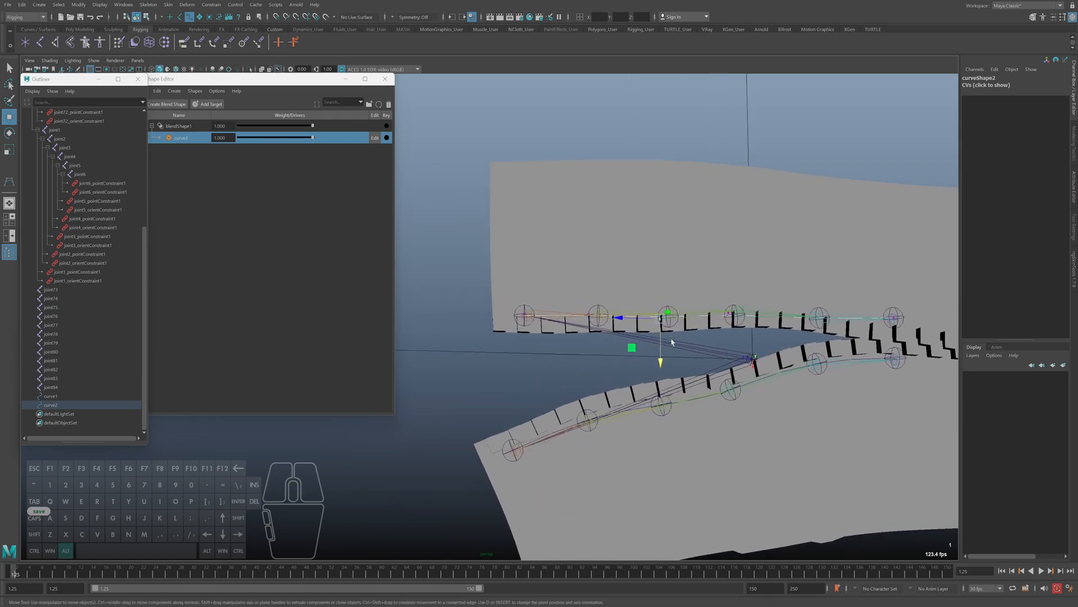
mouse_move(659, 360)
mouse_down()
mouse_move(661, 337)
mouse_move(659, 357)
mouse_up()
drag(572, 298, 588, 338)
drag(507, 296, 523, 336)
mouse_move(588, 381)
alt+mouse_down()
mouse_move(604, 367)
mouse_move(606, 379)
alt+mouse_up()
drag(484, 306, 477, 308)
key(F8)
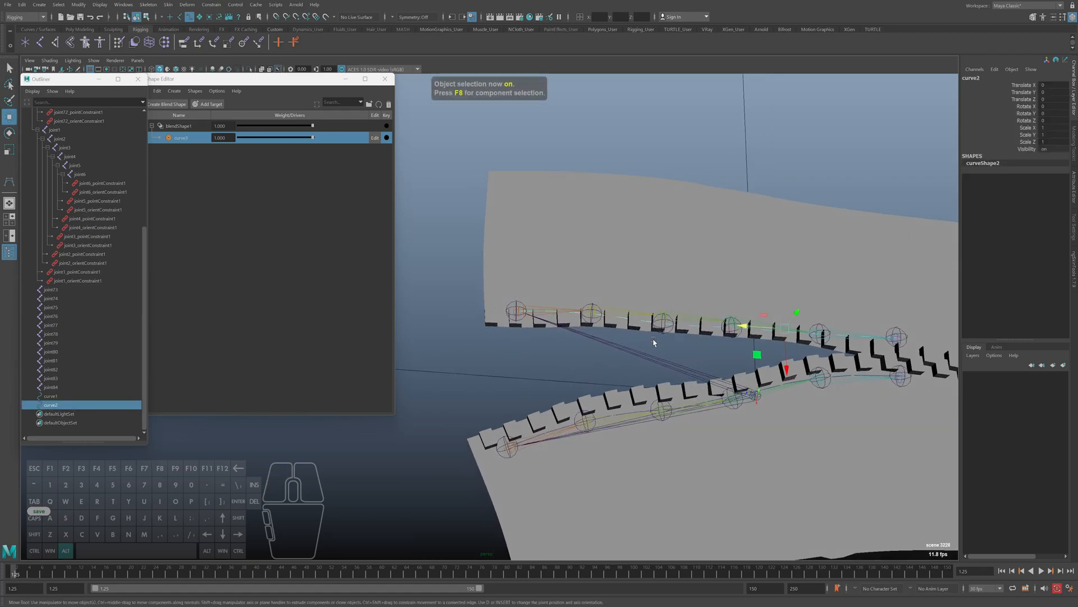
Undo the direct CV edits on curve2 back to its original shape
key(ctrl+z)
key(ctrl+z)
key(ctrl+z)
key(ctrl+z)
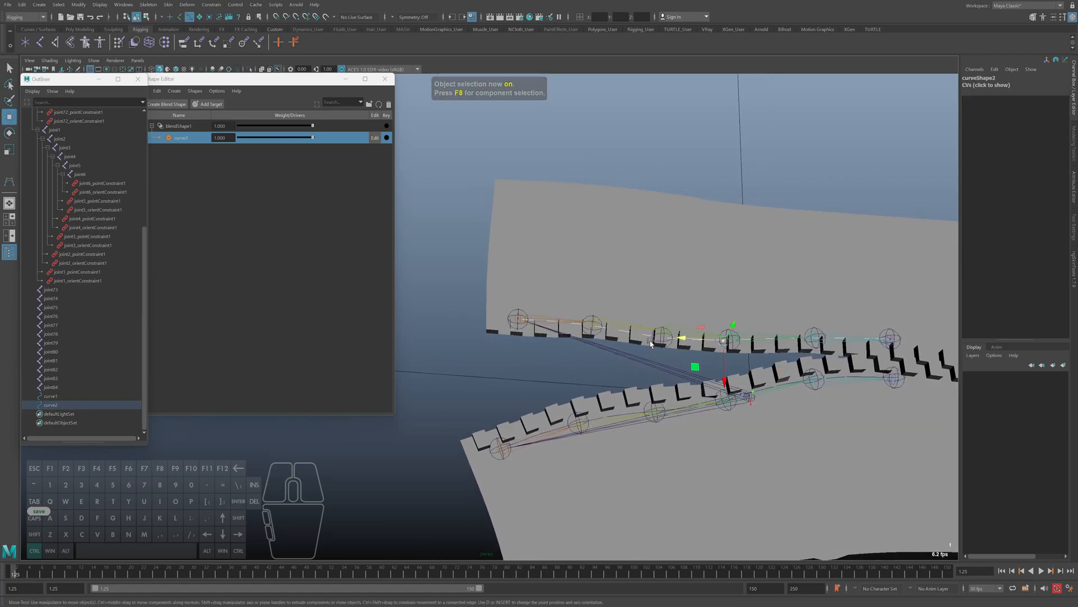
key(ctrl+z)
key(ctrl+z)
key(ctrl+z)
key(ctrl+z)
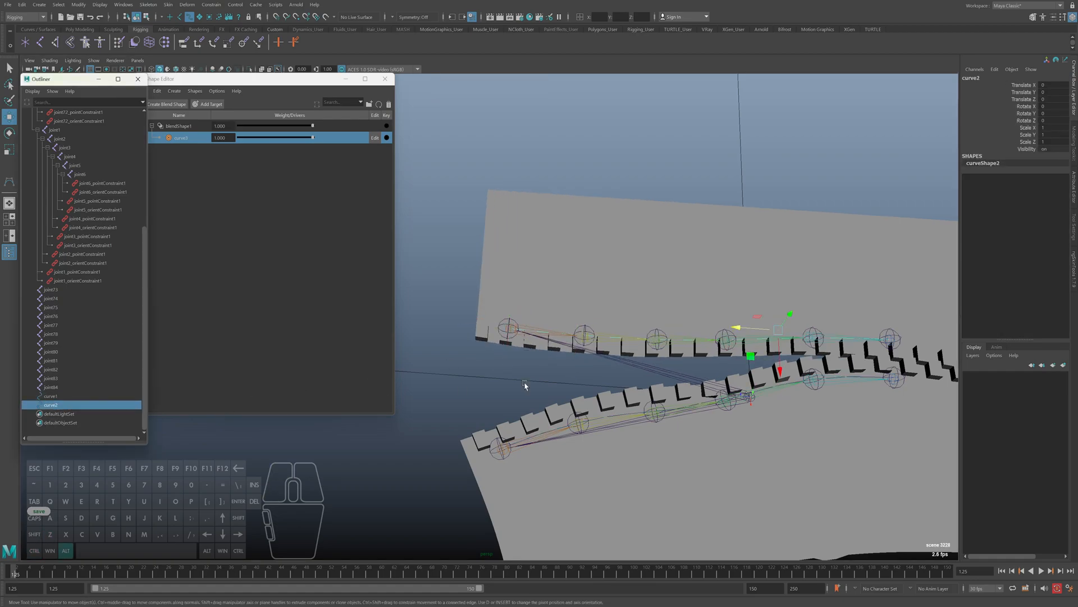
Create a blend shape deformer on curve2 and add an editable target to blendShape2
click(274, 105)
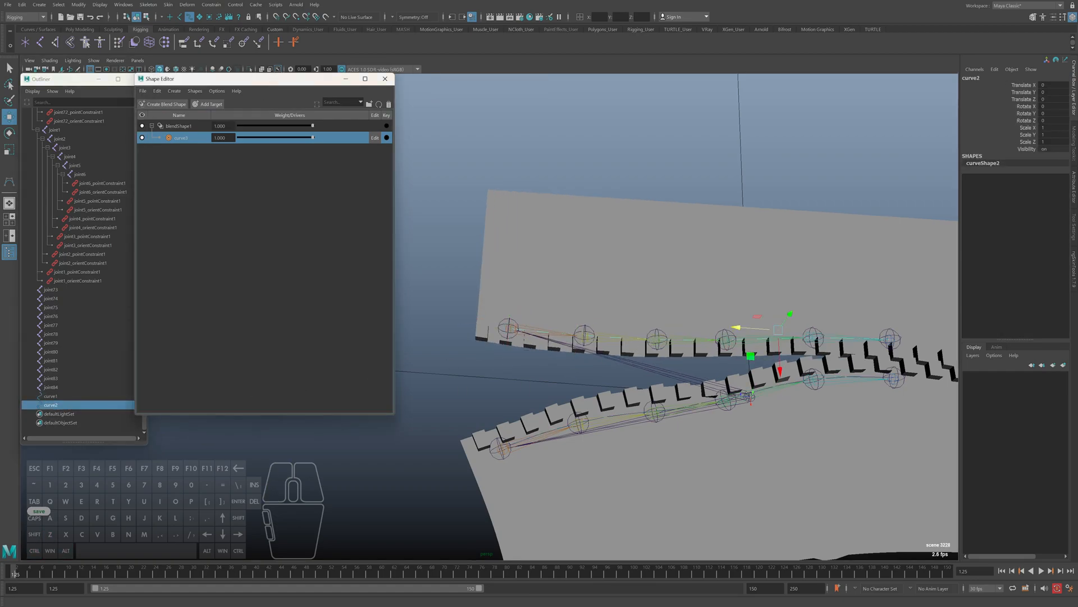
click(188, 4)
click(198, 29)
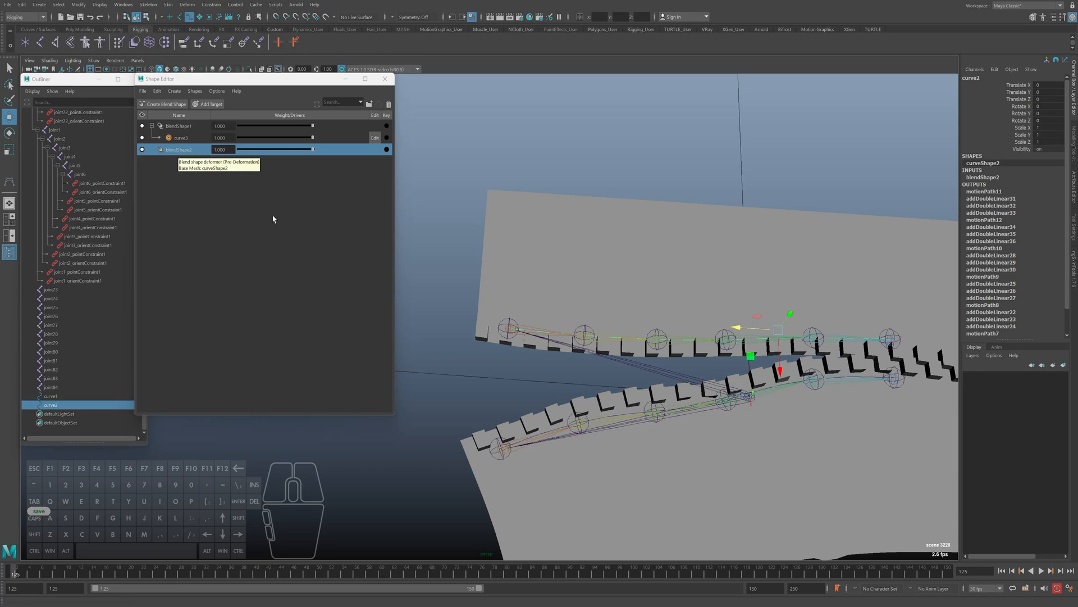
alt+middle_drag(674, 347, 666, 347)
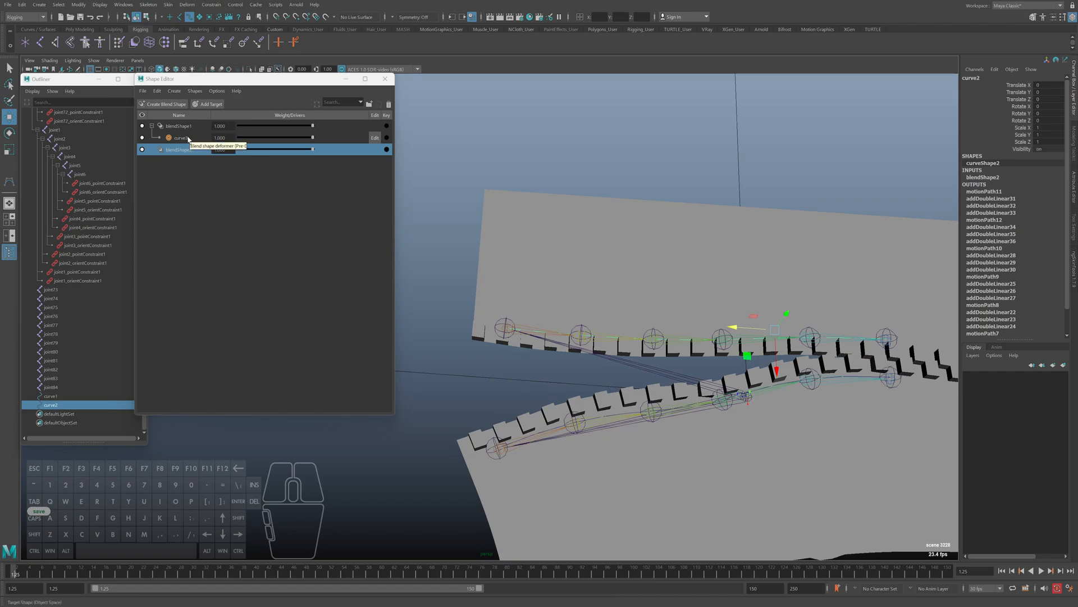
alt+middle_drag(641, 288, 604, 299)
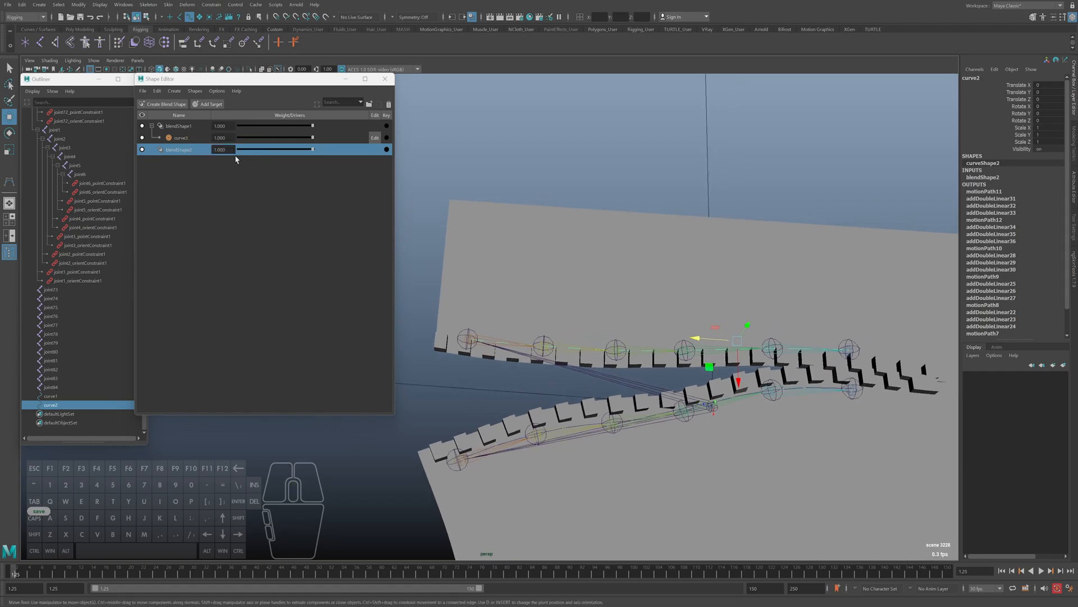
right_click(180, 149)
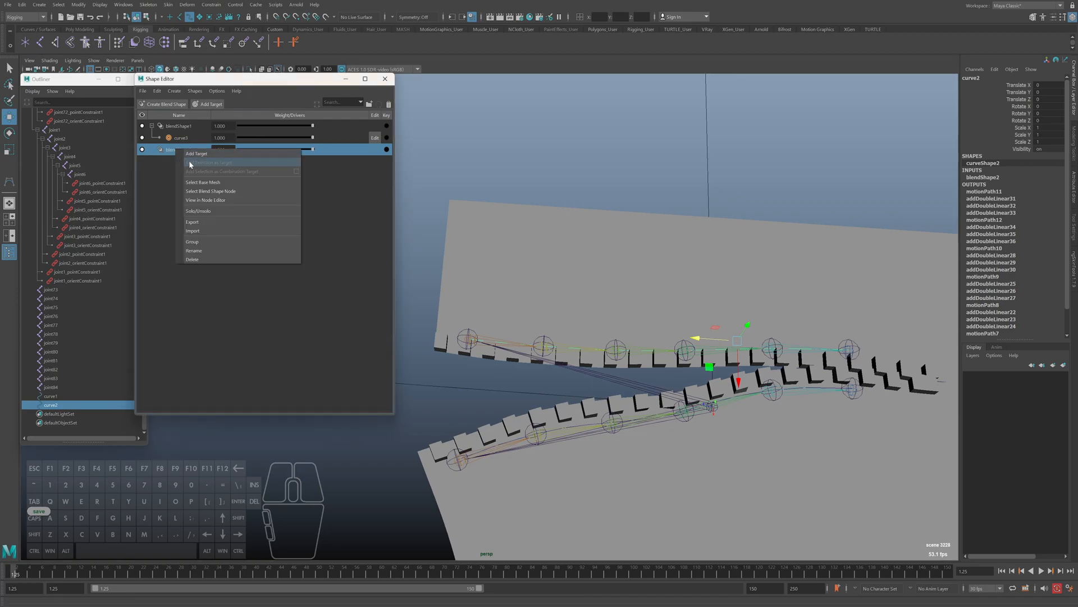
click(236, 160)
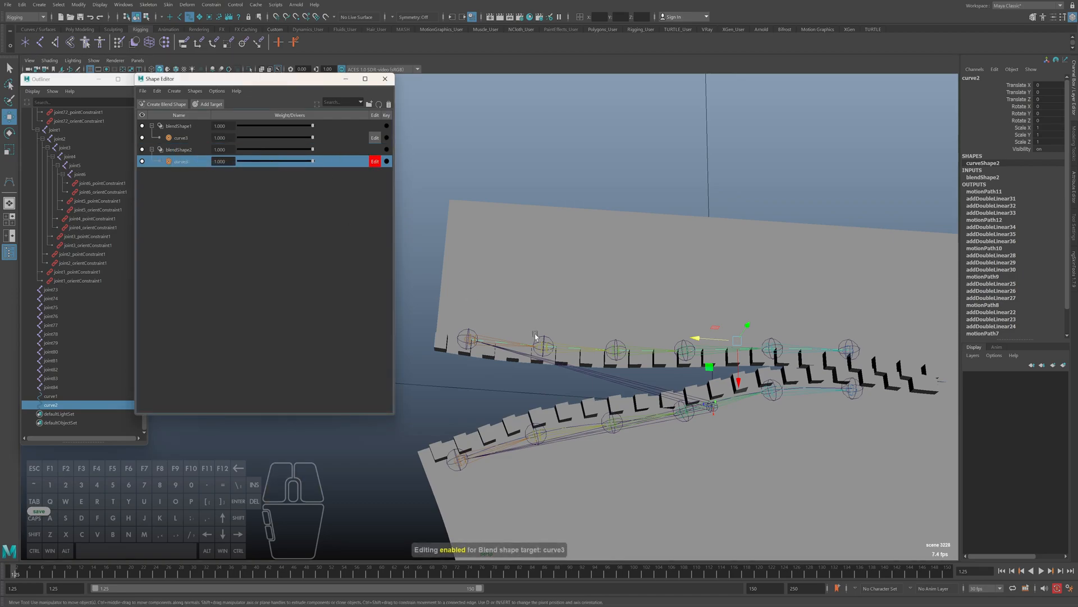
Move curve2's opening-end CVs upward within the blendShape2 target to pull that side of the zipper open
right_drag(567, 191, 521, 194)
drag(444, 313, 468, 347)
drag(523, 300, 539, 359)
drag(593, 315, 614, 364)
alt+drag(735, 356, 679, 352)
drag(460, 273, 406, 302)
alt+middle_drag(525, 330, 540, 316)
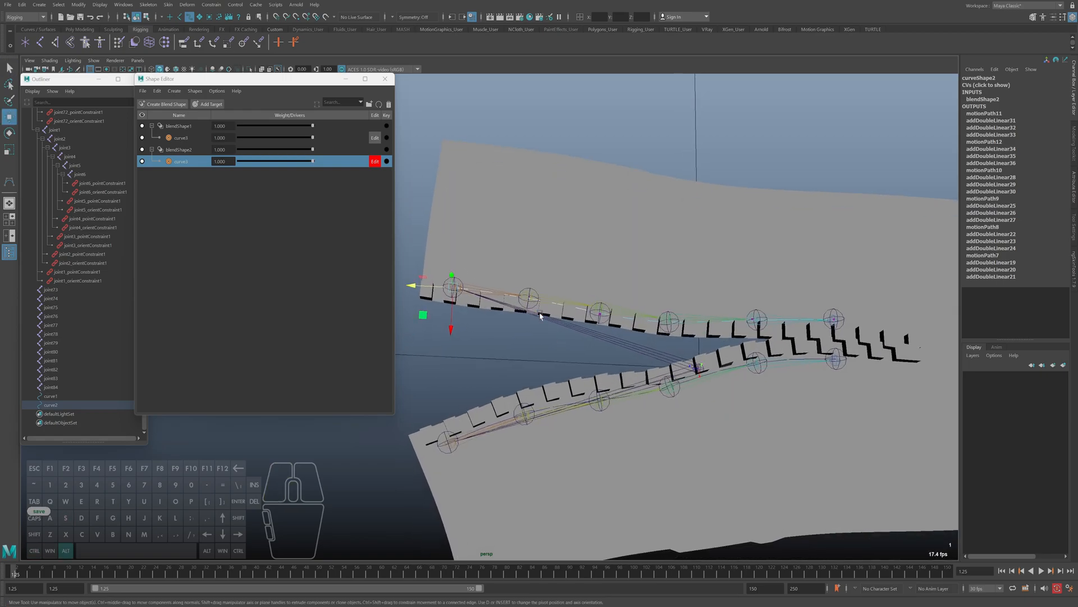
Refine the position of curve2's middle CVs in the blendShape2 target and return to object selection mode
key(F8)
alt+drag(531, 349, 602, 326)
right_drag(627, 95, 589, 100)
click(597, 273)
drag(593, 306, 604, 282)
key(F8)
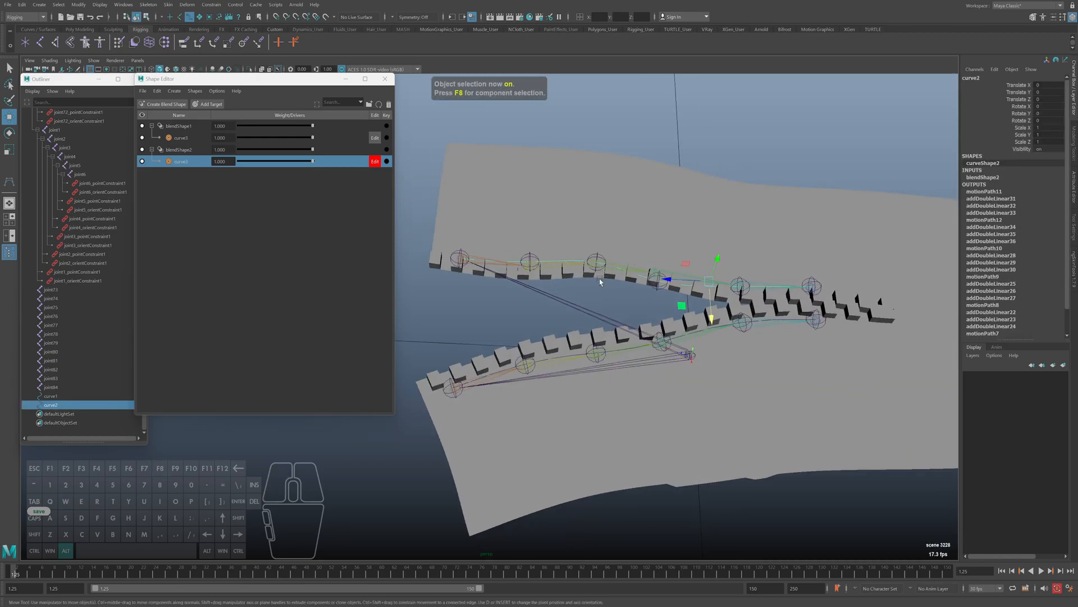
Turn off editing for the blendShape2 target and test its weight, leaving it at 1.000
click(375, 161)
drag(313, 162, 388, 174)
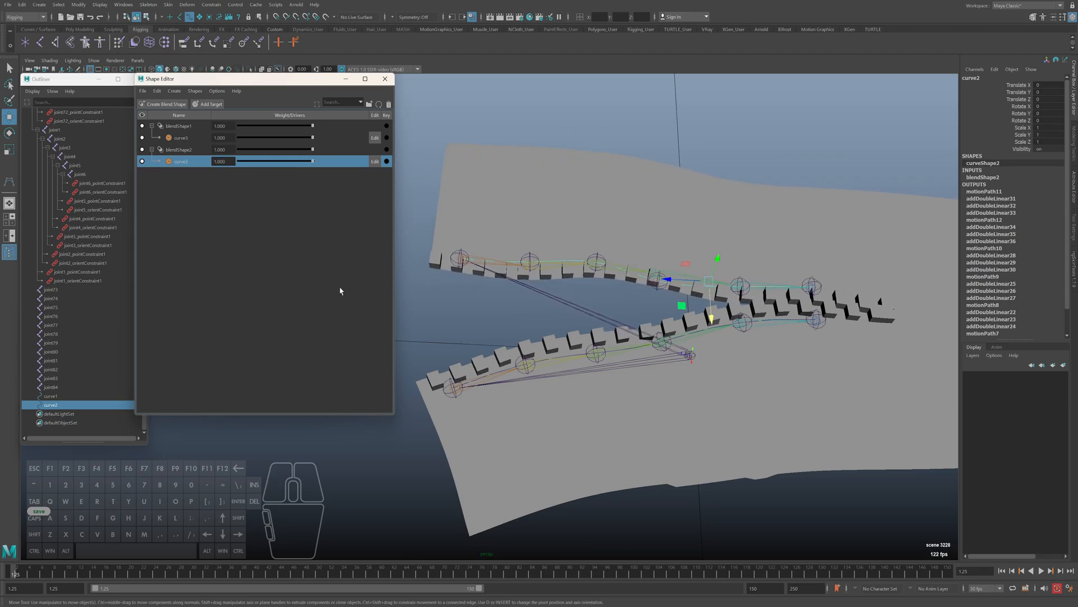
drag(312, 162, 330, 165)
alt+middle_drag(614, 286, 619, 293)
alt+drag(619, 293, 591, 294)
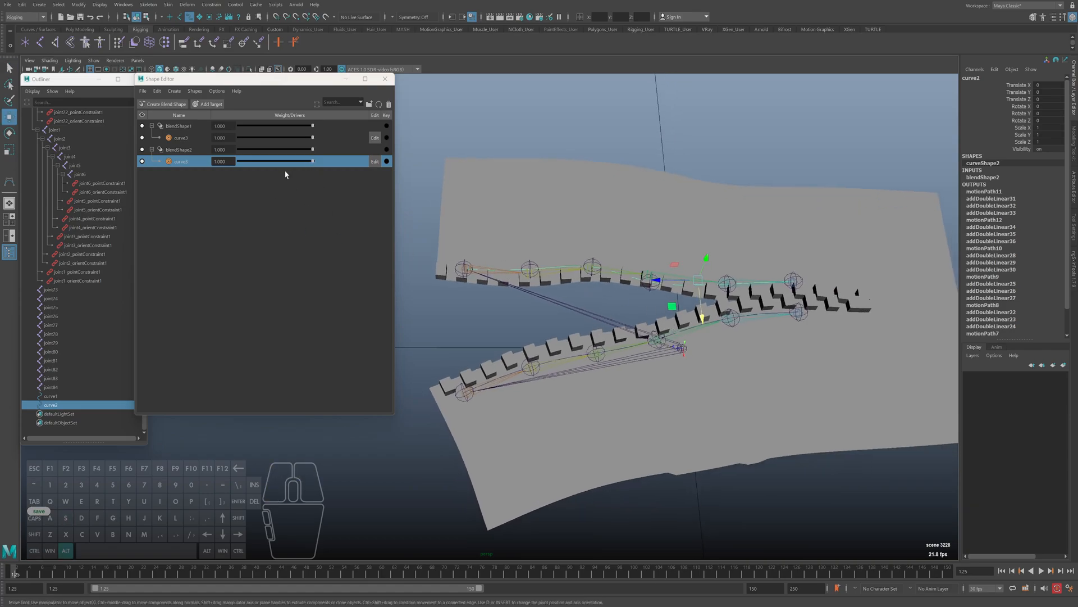
alt+middle_drag(553, 287, 690, 304)
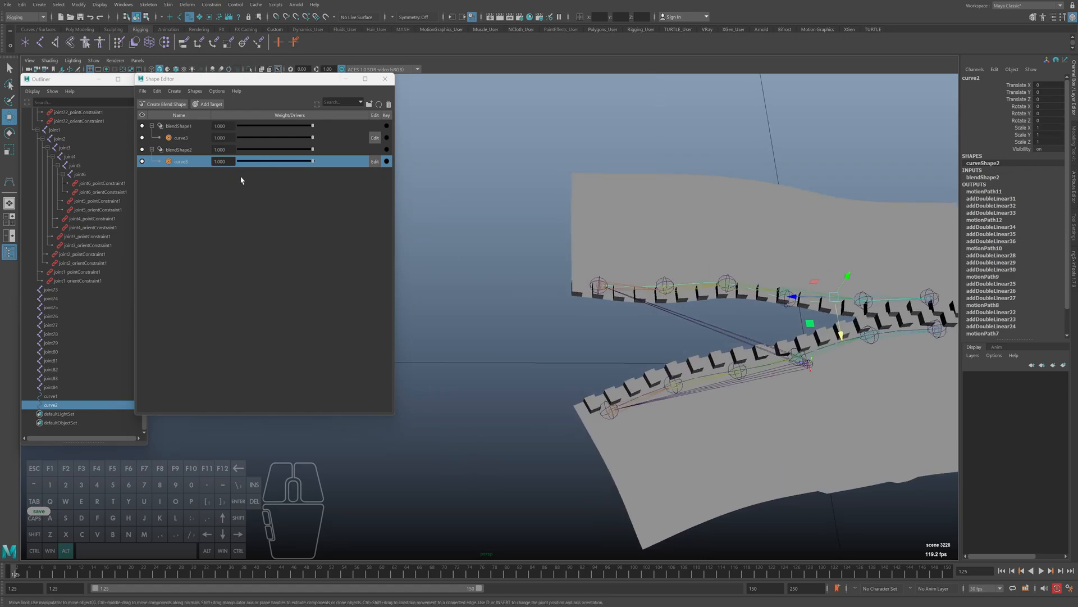
Create a NURBS circle and move it outward along the zipper's length beyond the open end
click(528, 332)
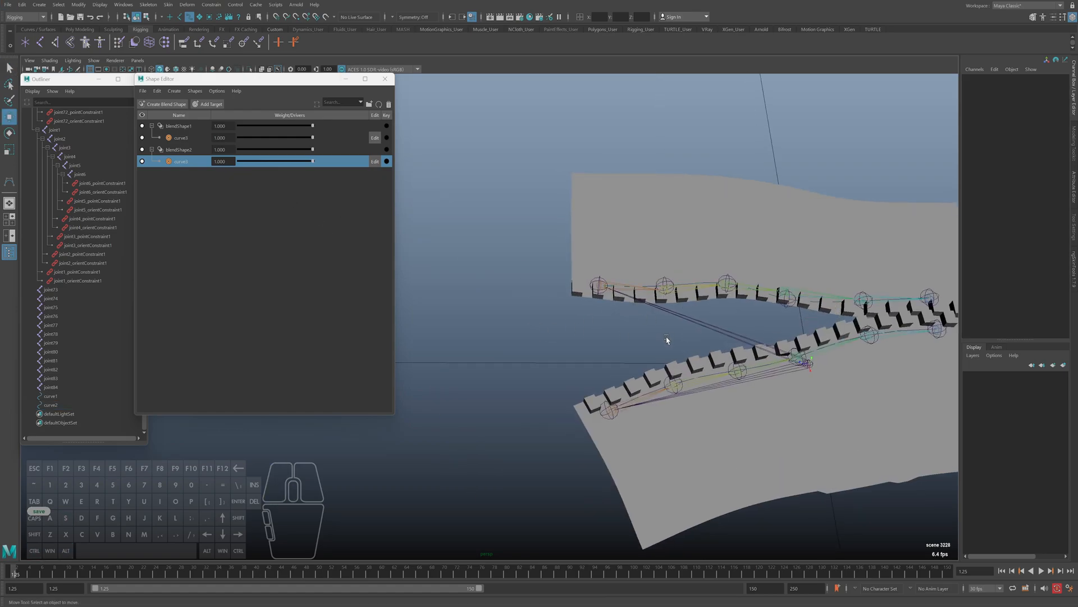
click(564, 339)
shift+right_click(511, 291)
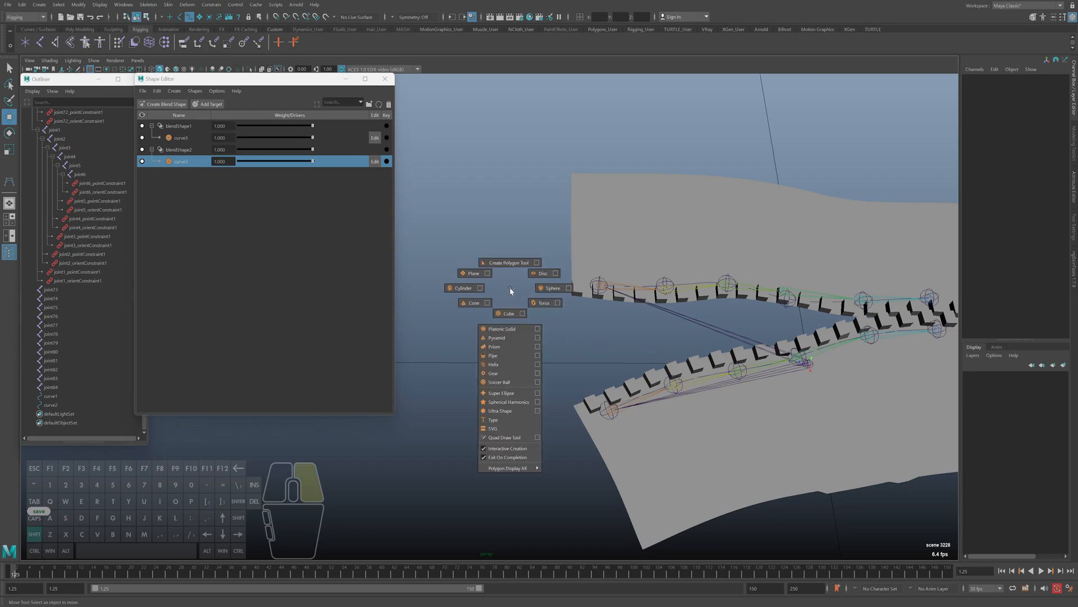
click(39, 4)
mouse_move(64, 29)
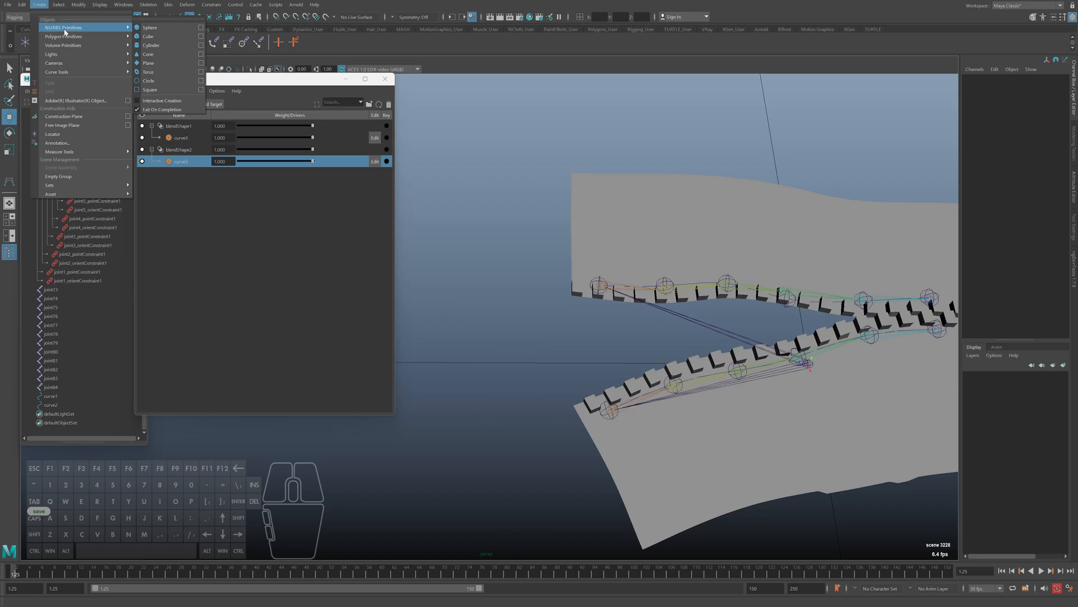
click(148, 80)
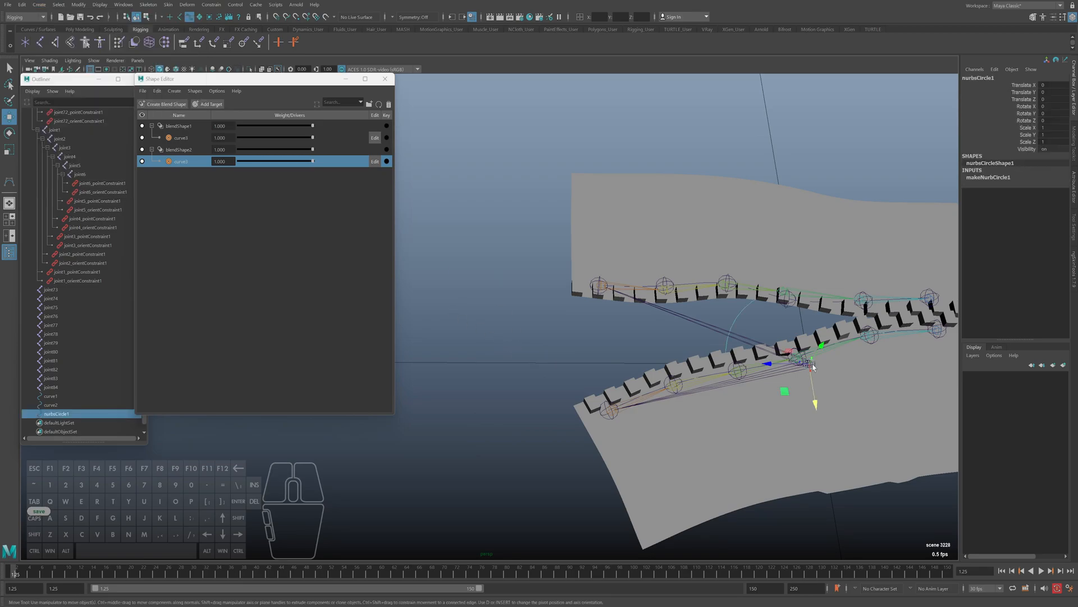
drag(771, 363, 461, 333)
right_drag(508, 250, 476, 251)
alt+middle_drag(488, 332, 535, 321)
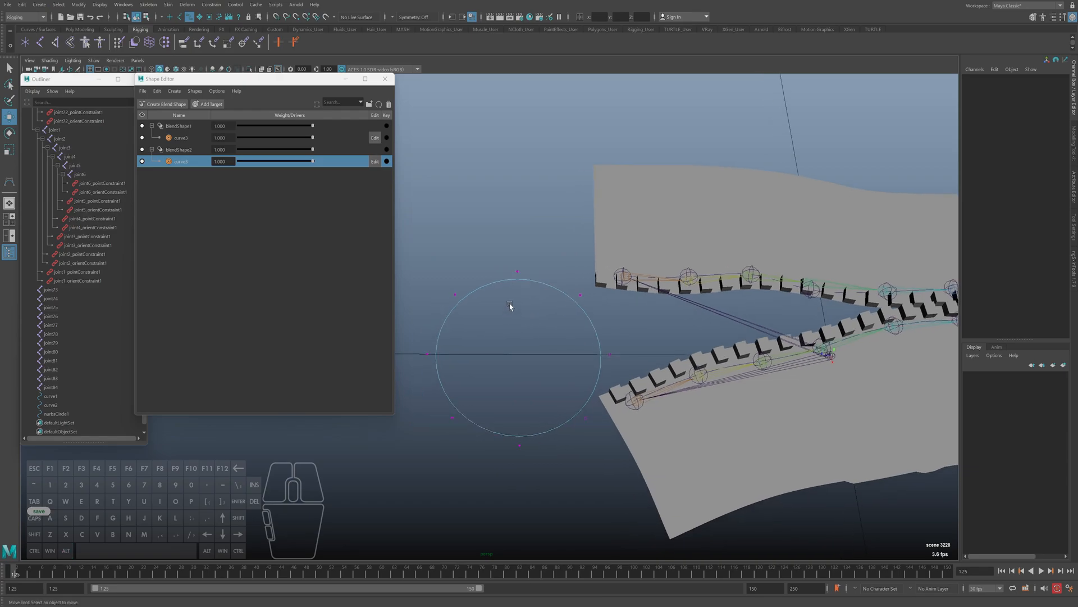
Scale the circle's middle CVs inward and narrow its outer end to form a waisted zipper-pull control shape
drag(497, 257, 535, 499)
key(r)
drag(519, 390, 515, 351)
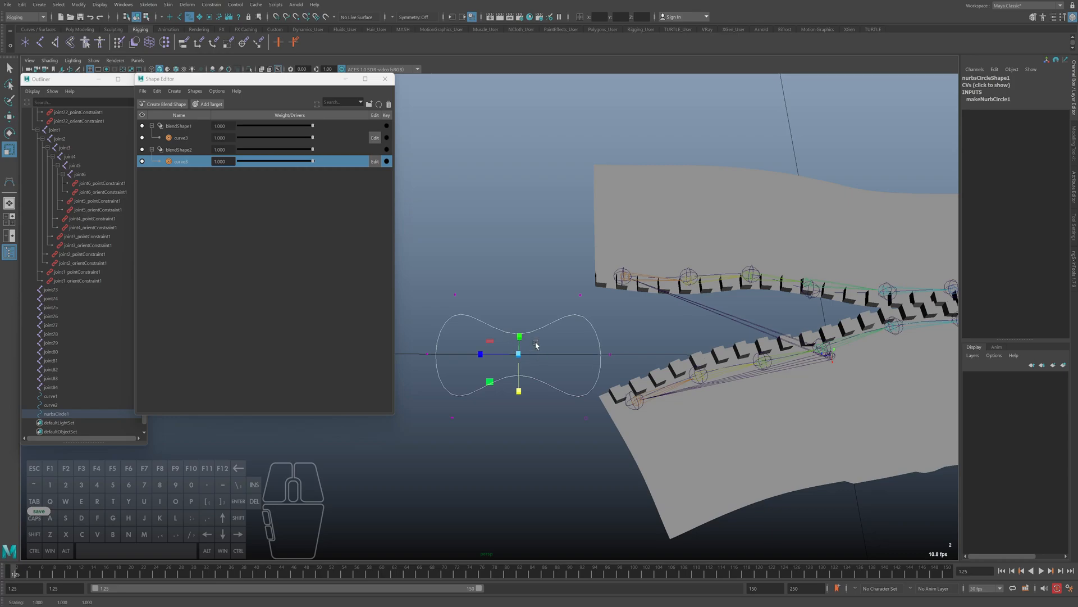
drag(430, 291, 484, 432)
drag(438, 391, 440, 374)
key(F8)
Scale the whole control curve down uniformly to about 0.592 and adjust its position in front of the zipper opening
key(w)
key(r)
drag(518, 354, 486, 358)
key(w)
alt+drag(486, 357, 533, 376)
click(528, 358)
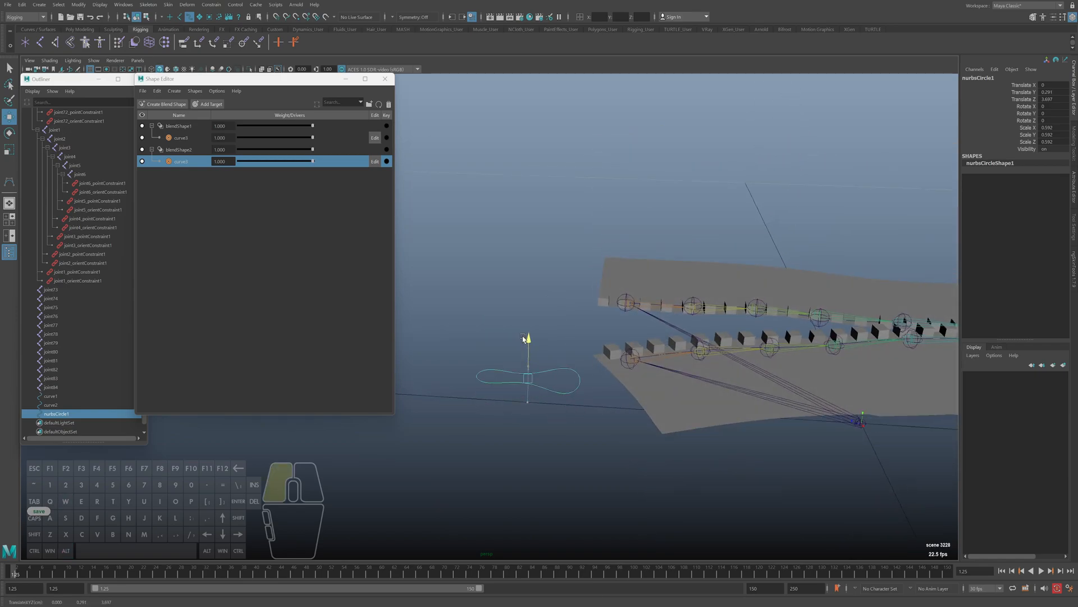
Group nurbsCircle1 and set the circle's own translation to 0 inside the group
click(67, 414)
key(ctrl+g)
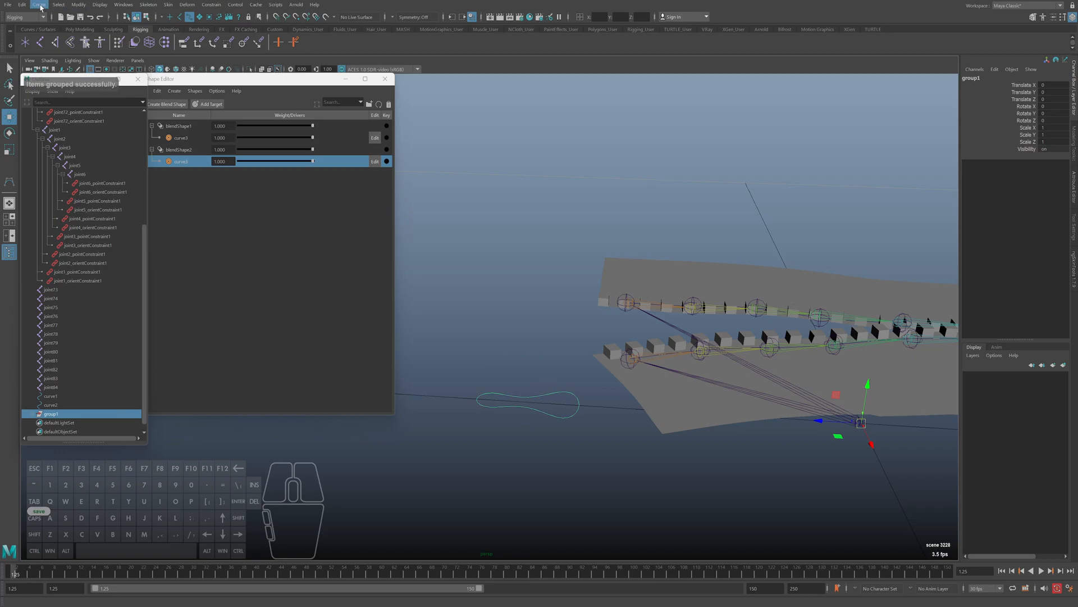
alt+right_drag(467, 333, 544, 427)
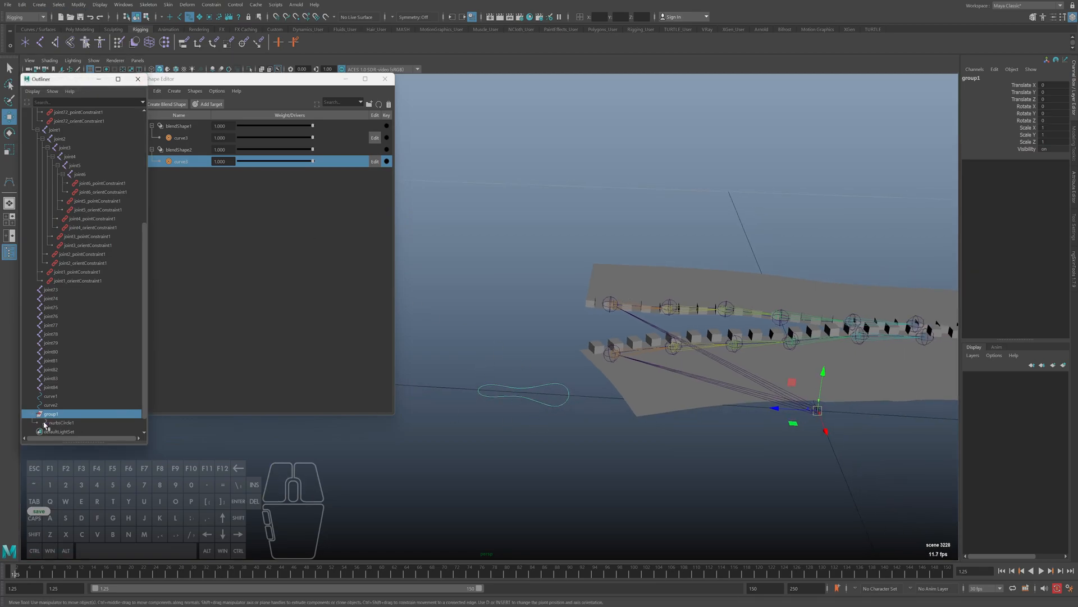
key(Down)
double_click(1054, 98)
text(0)
key(Return)
Snap group1 to the opening-end joint of the lower zipper half and slide it outward along the zipper's length
click(85, 413)
key(f)
alt+drag(708, 397, 593, 328)
alt+right_drag(613, 381, 579, 365)
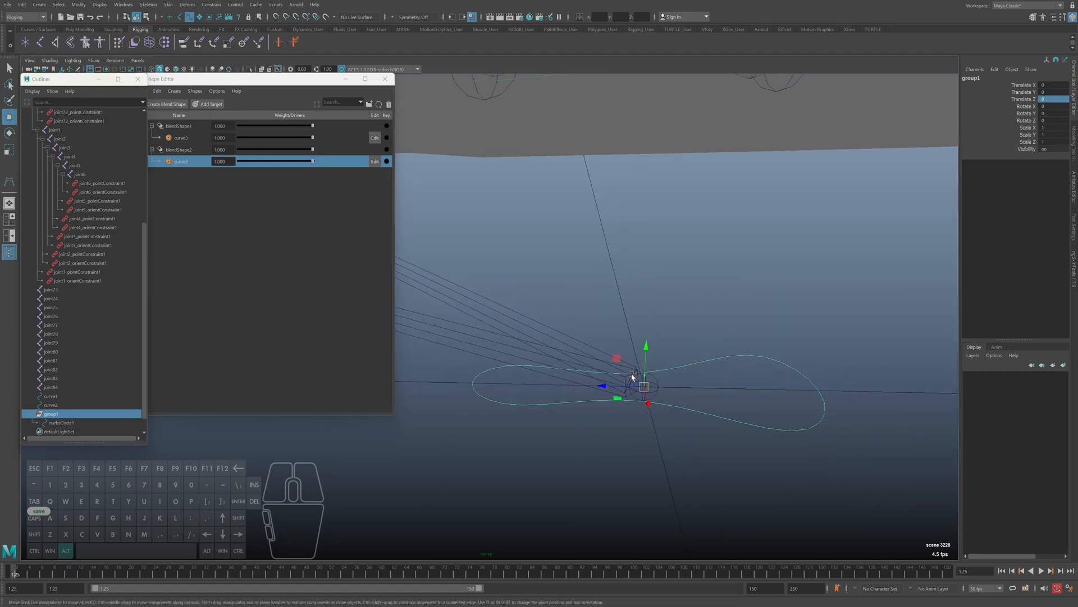
alt+middle_drag(579, 365, 616, 388)
alt+right_drag(601, 449, 594, 423)
alt+drag(594, 422, 732, 446)
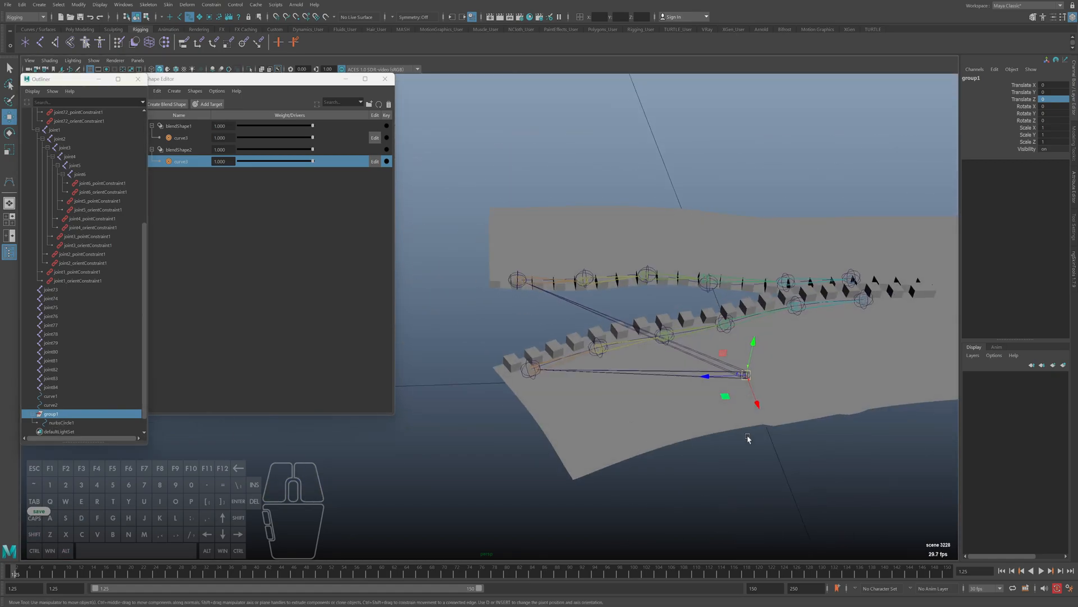
key(v)
drag(745, 375, 534, 366)
alt+right_drag(504, 386, 486, 392)
Set group1's Translate X to 0, slide it out to a Translate Z of about 3.784, and save the scene
alt+middle_drag(486, 392, 574, 463)
alt+drag(574, 463, 537, 450)
drag(579, 487, 577, 441)
key(ctrl+z)
key(ctrl+z)
key(ctrl+z)
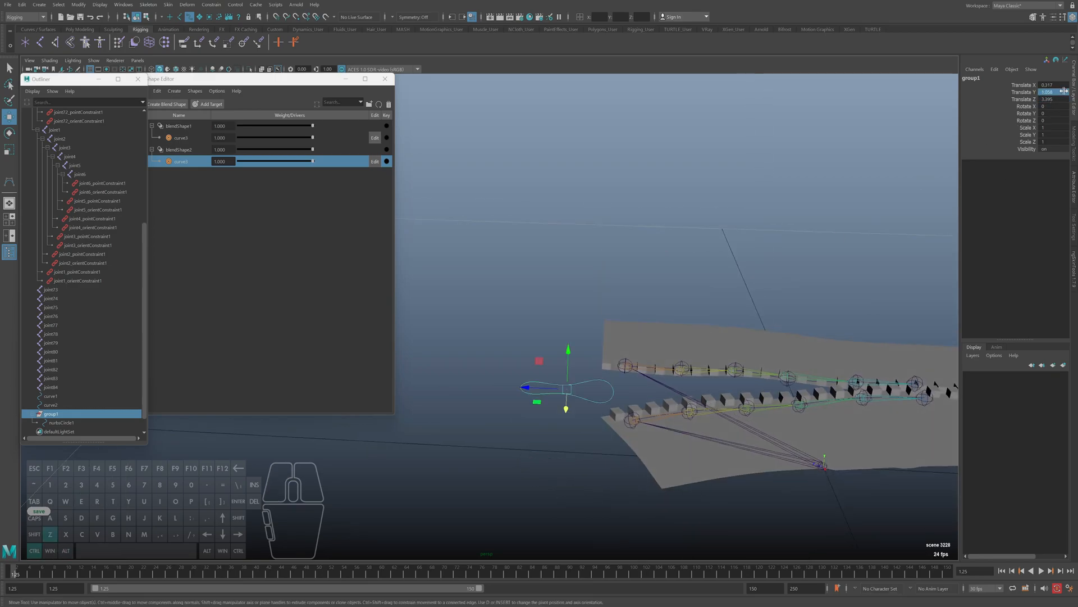
alt+drag(626, 381, 629, 363)
drag(529, 359, 504, 360)
key(ctrl+s)
alt+drag(672, 385, 665, 351)
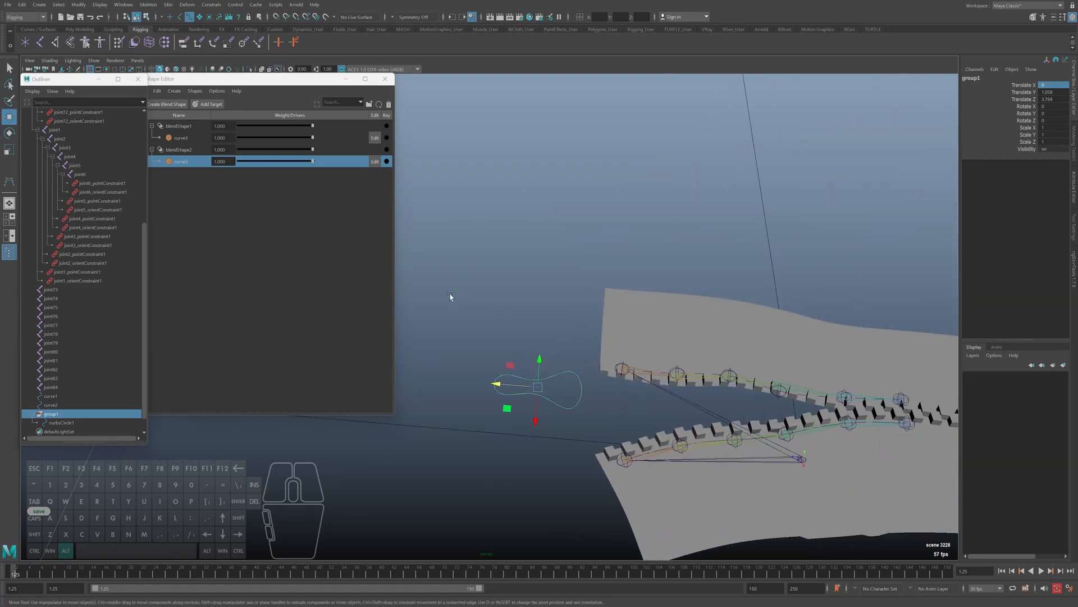
Rename nurbsCircle1 inside the group as cc_zipper
double_click(62, 422)
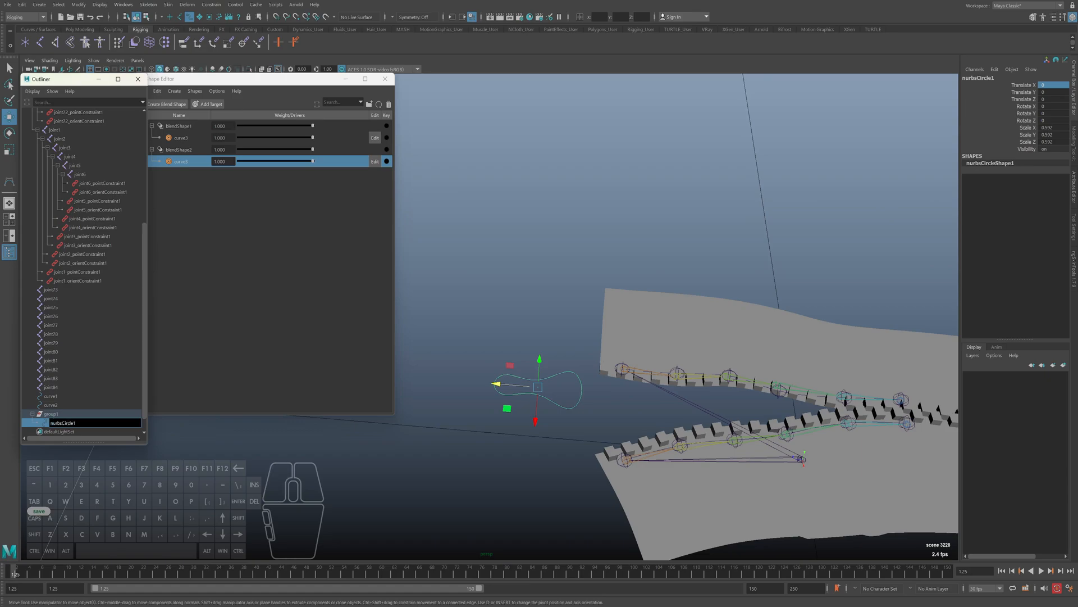
text(cc_zipper)
key(Return)
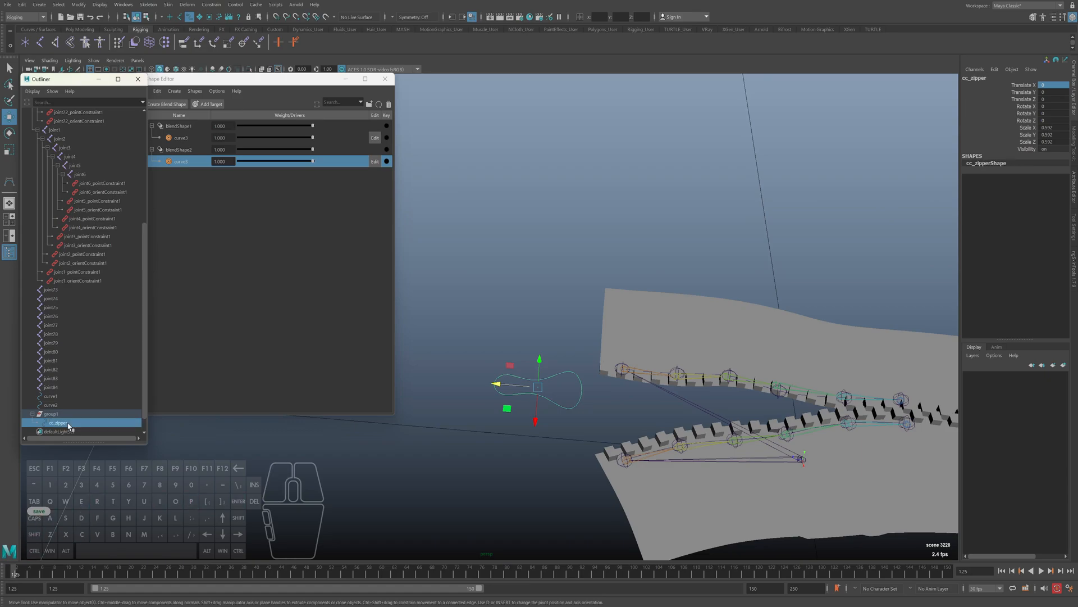
Try pulling cc_zipper outward along its Z axis and undo the test move
alt+drag(584, 419, 541, 404)
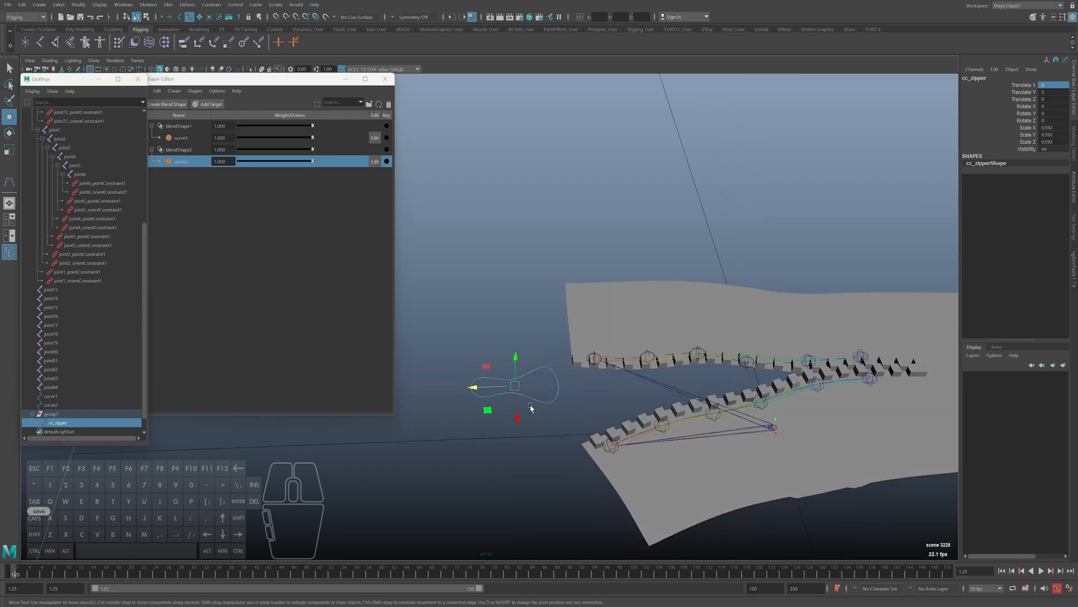
alt+middle_drag(626, 381, 607, 387)
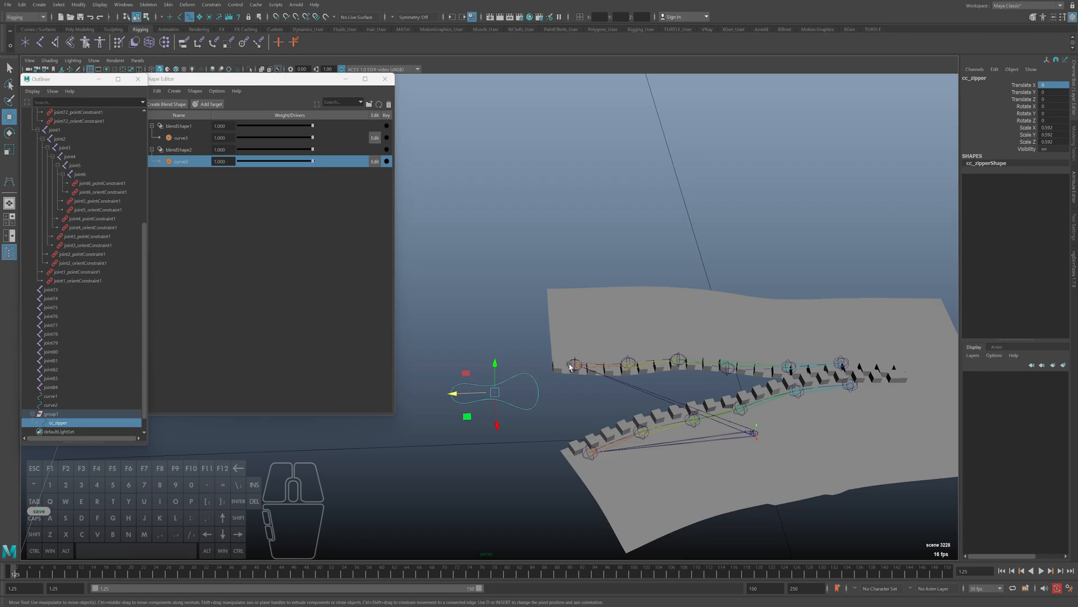
alt+drag(533, 395, 476, 397)
key(ctrl+z)
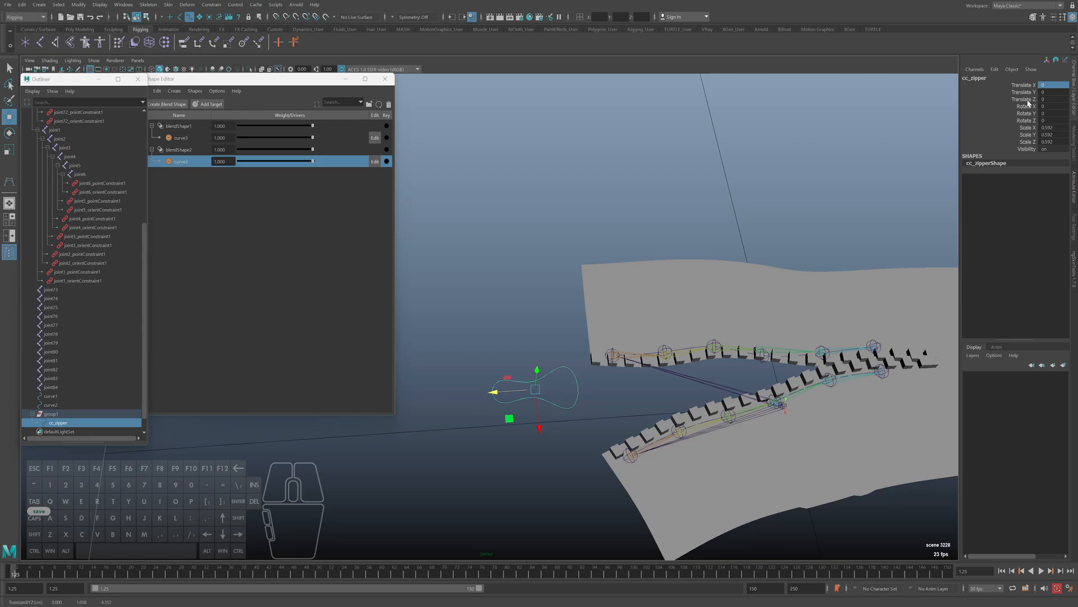
Lock and hide cc_zipper's Translate X, Translate Y, all Rotate and all Scale channels
click(1027, 86)
ctrl+click(1027, 93)
click(1028, 106)
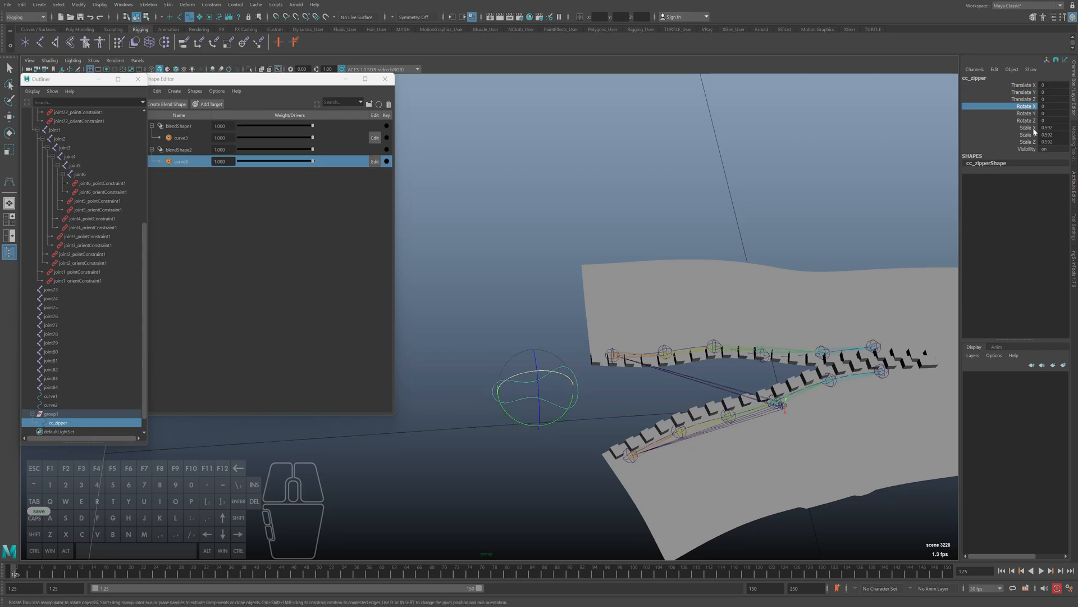
shift+click(1029, 142)
ctrl+click(1027, 92)
ctrl+click(1028, 85)
right_click(1027, 119)
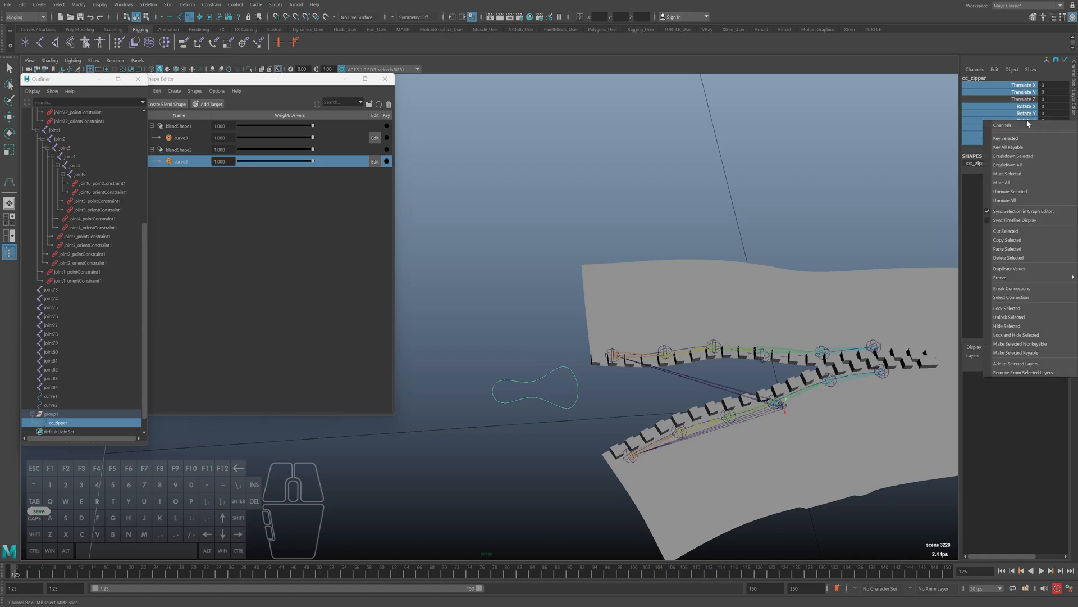
click(1004, 334)
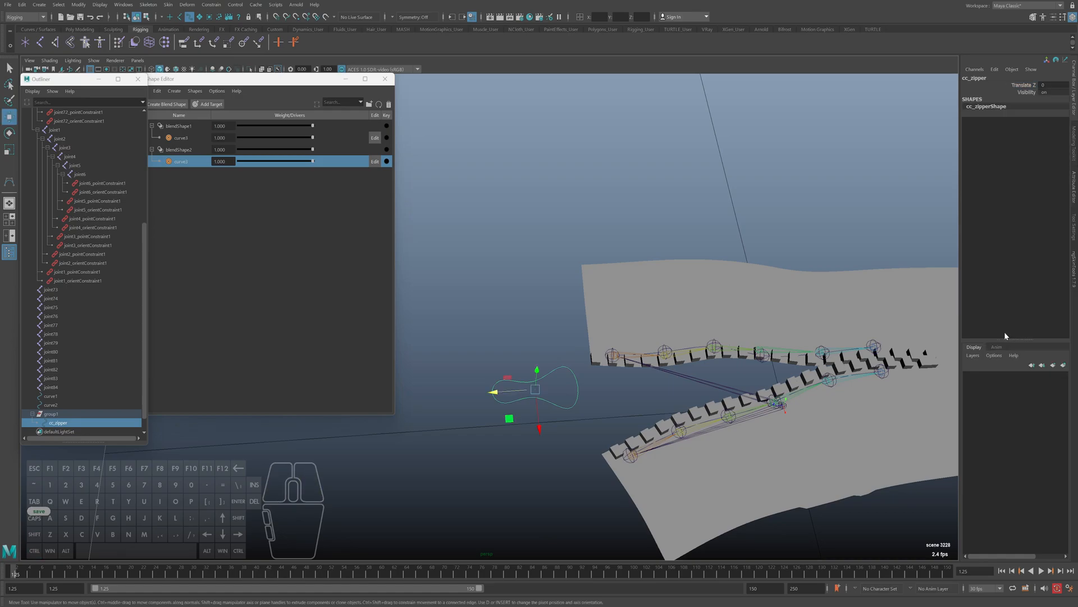
Try sliding cc_zipper along Translate Z several times and undo each test move
alt+middle_drag(696, 355, 660, 367)
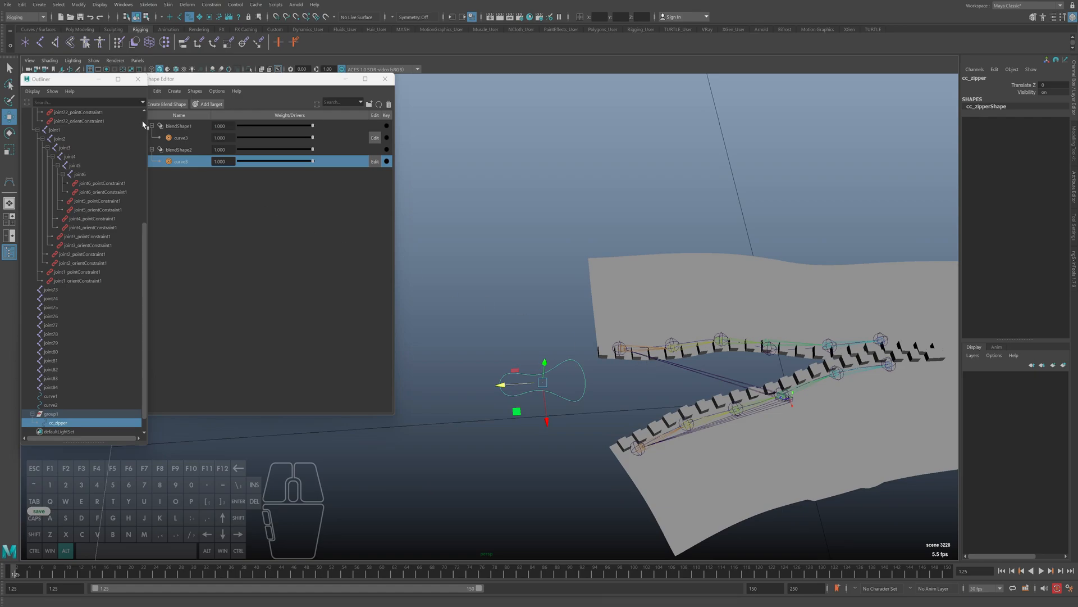
drag(499, 385, 486, 387)
key(ctrl+z)
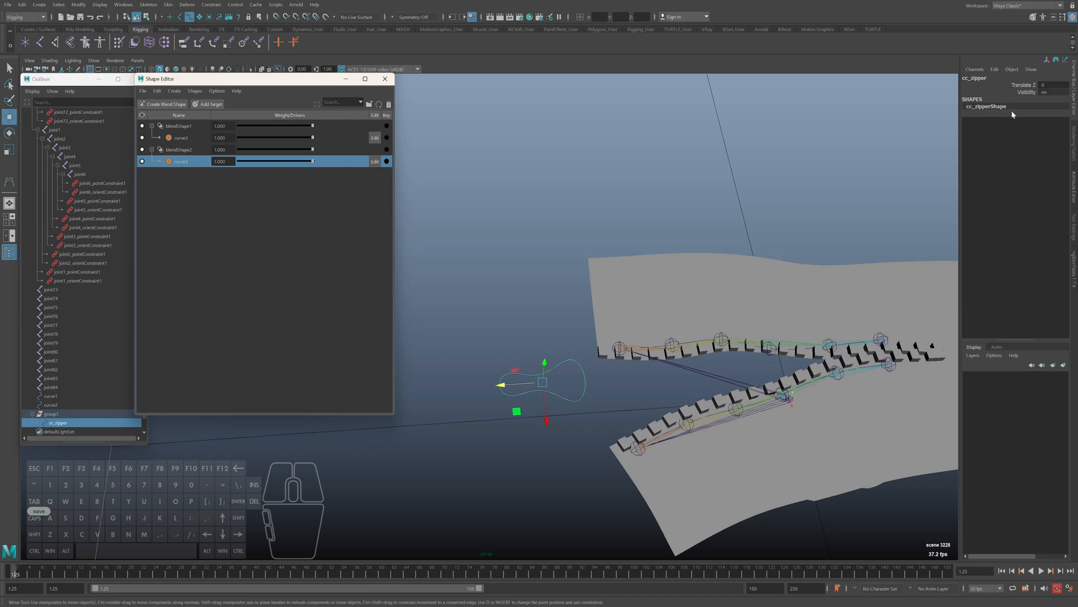
click(995, 69)
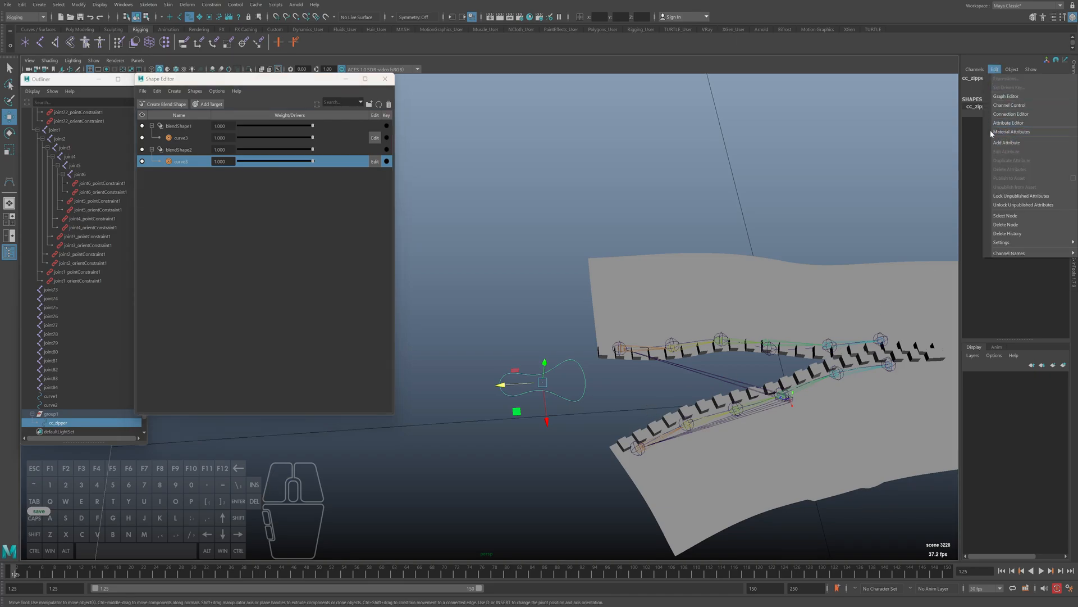
alt+middle_drag(611, 404, 597, 409)
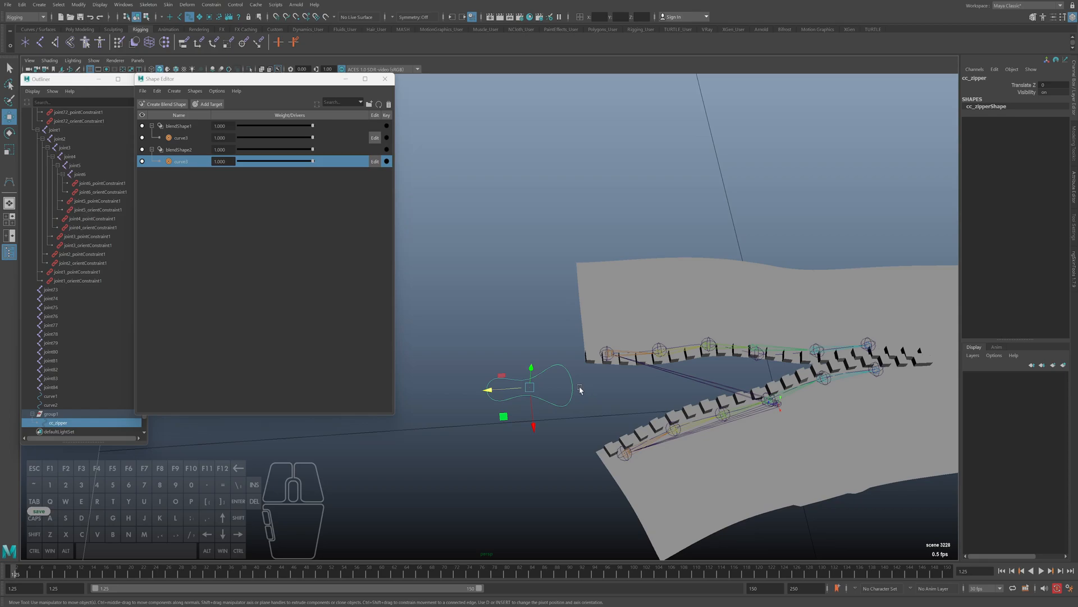
mouse_move(487, 389)
mouse_down()
mouse_move(416, 397)
mouse_move(470, 399)
mouse_up()
alt+middle_drag(469, 399, 563, 399)
key(ctrl+z)
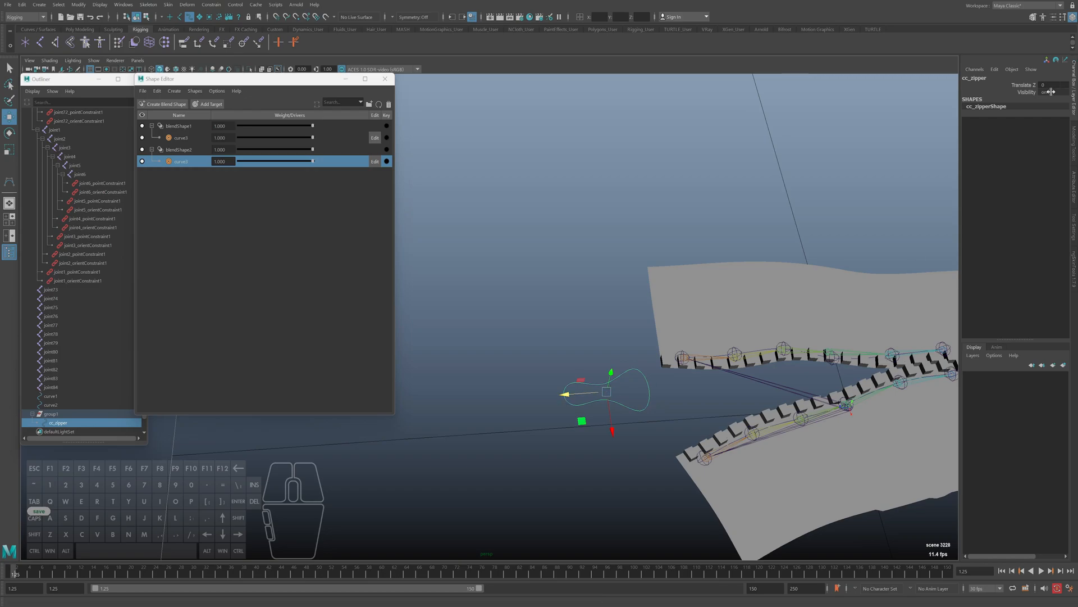
drag(570, 397, 506, 401)
key(ctrl+z)
Try varying the blendShape2 target weight and sliding cc_zipper outward to compare their ranges, and undo the changes
drag(313, 161, 247, 164)
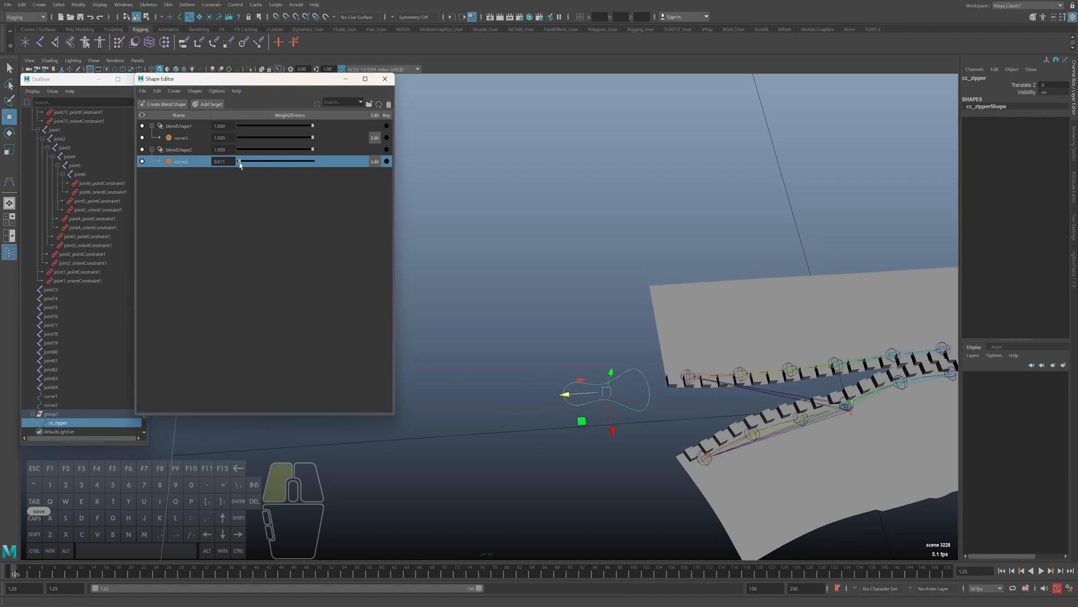
key(ctrl+z)
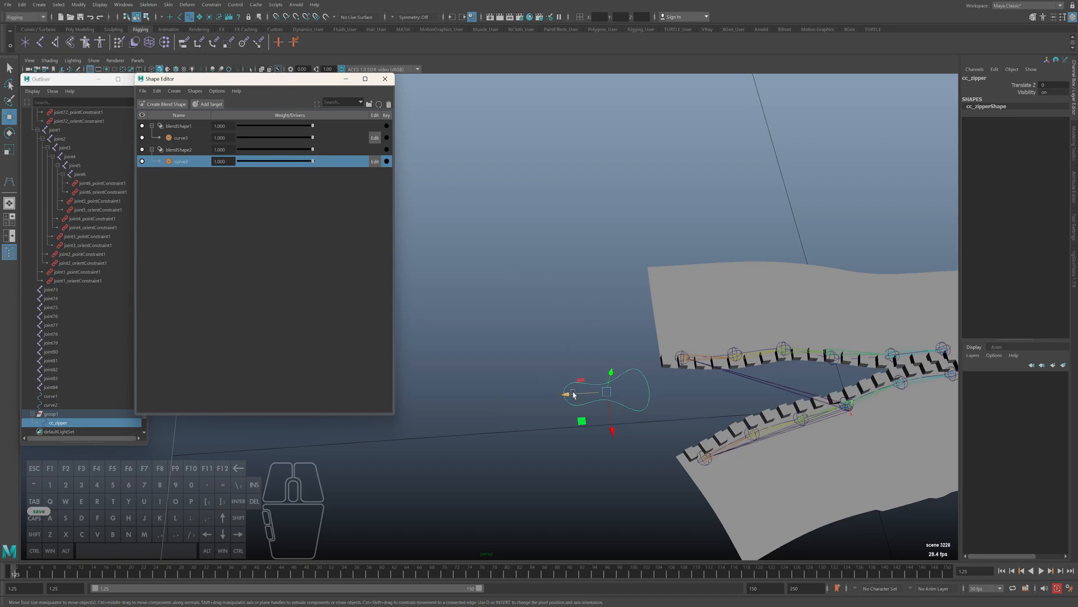
drag(574, 395, 488, 399)
key(ctrl+z)
drag(307, 162, 342, 163)
drag(565, 395, 489, 397)
key(ctrl+z)
Try setting cc_zipper's Translate Z to 1 and undo the change
click(1062, 83)
text(1)
key(Return)
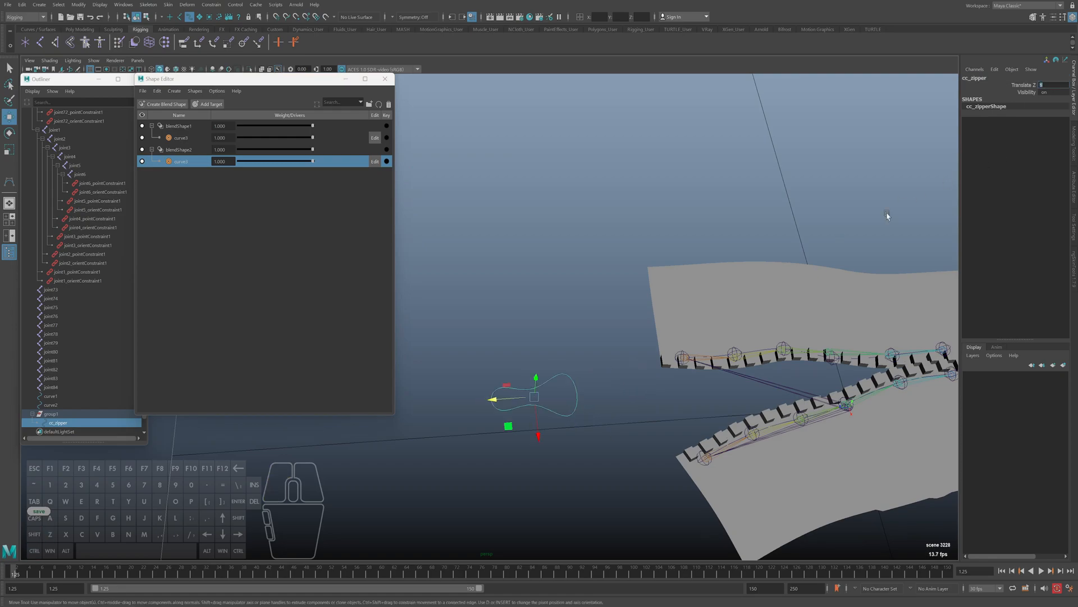
key(ctrl+z)
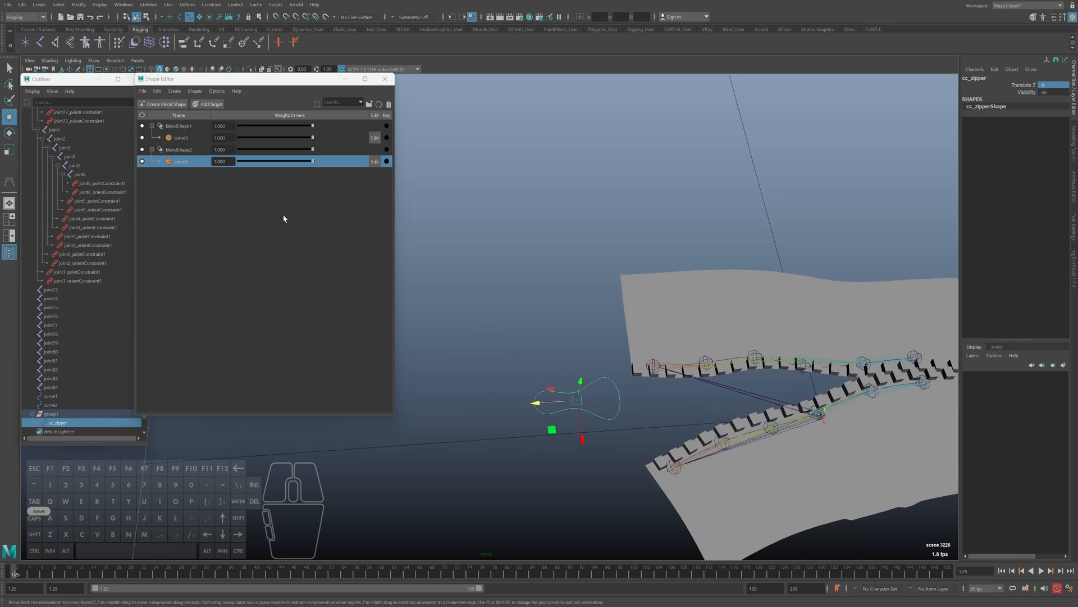
alt+middle_drag(593, 234, 602, 236)
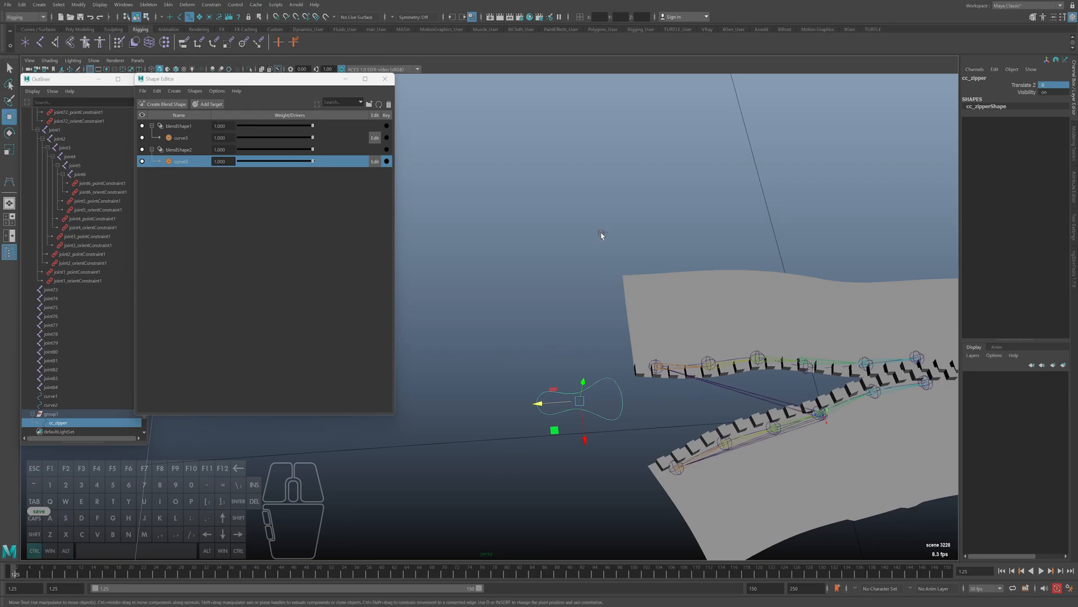
scroll(79, 370, down, 1)
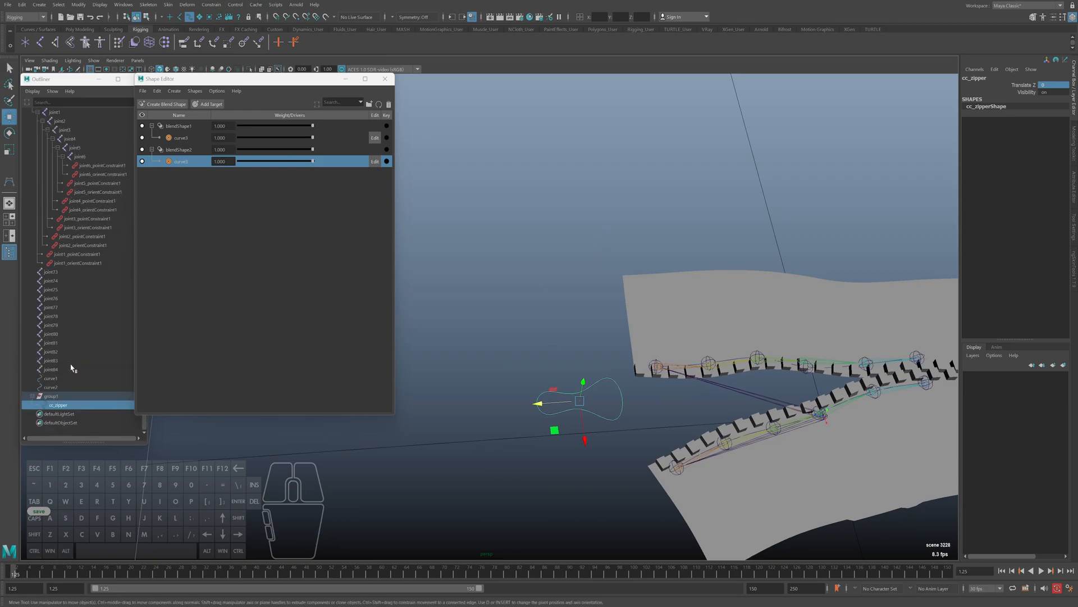
right_click(180, 149)
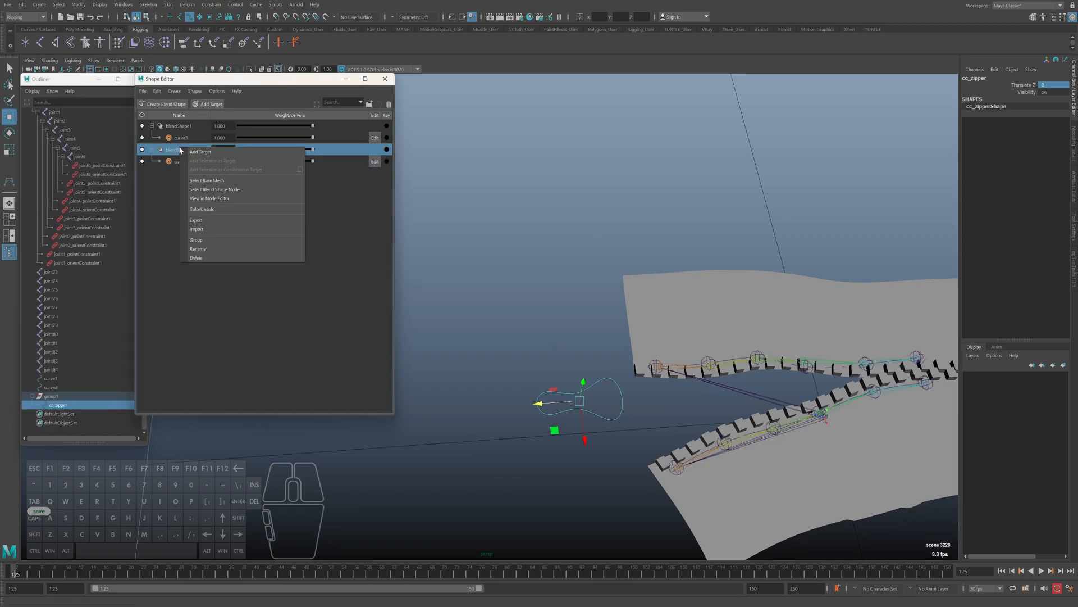
click(169, 153)
alt+middle_drag(616, 298, 587, 295)
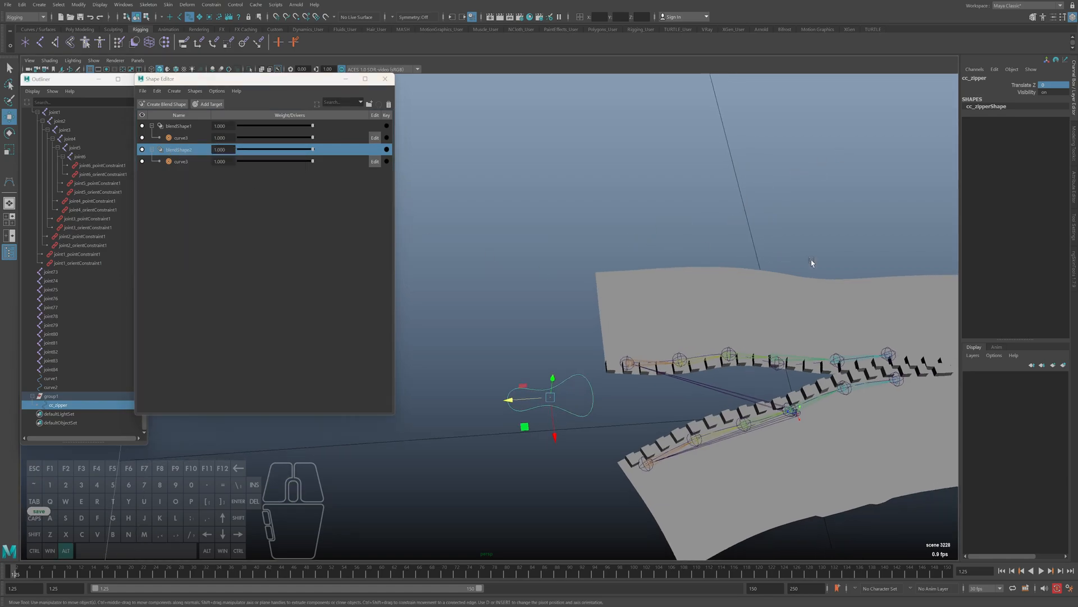
Open the Connection Editor with cc_zipper as the source and choose its translateZ attribute
click(995, 70)
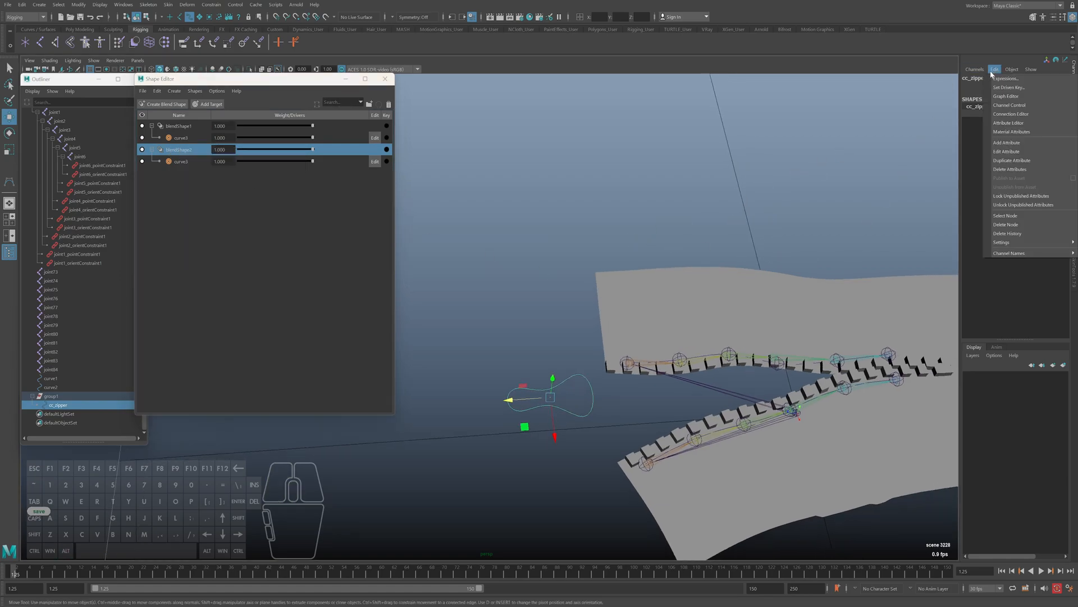
click(1011, 114)
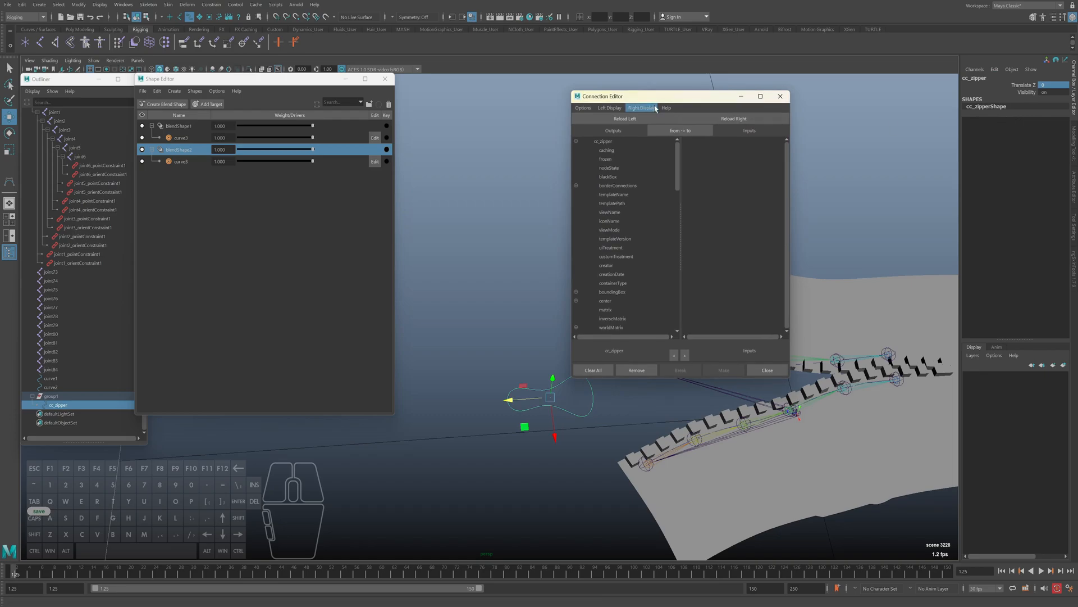
drag(639, 96, 711, 92)
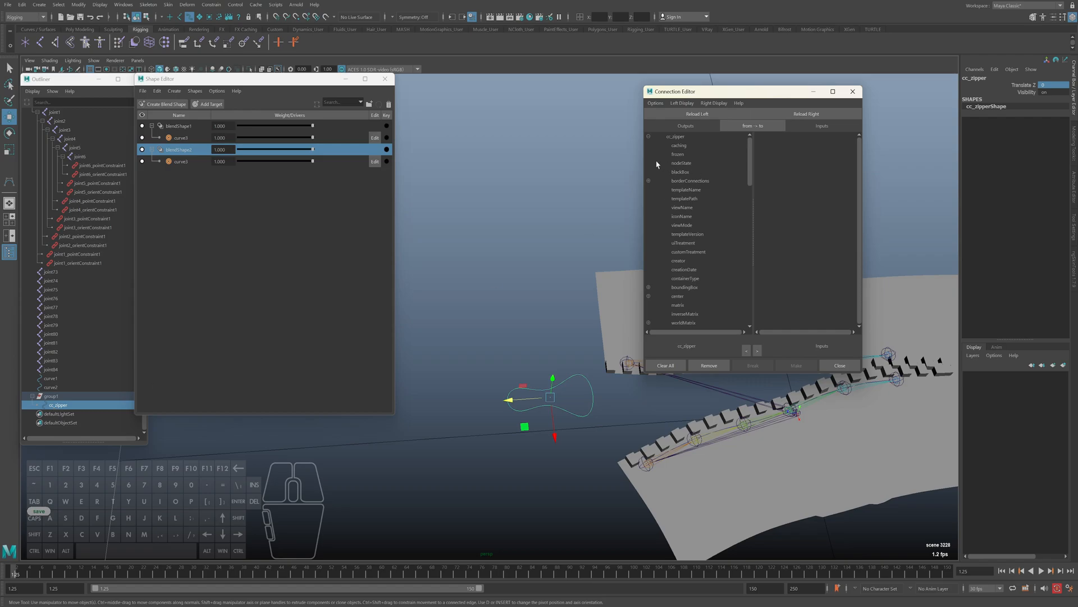
alt+middle_drag(597, 288, 571, 294)
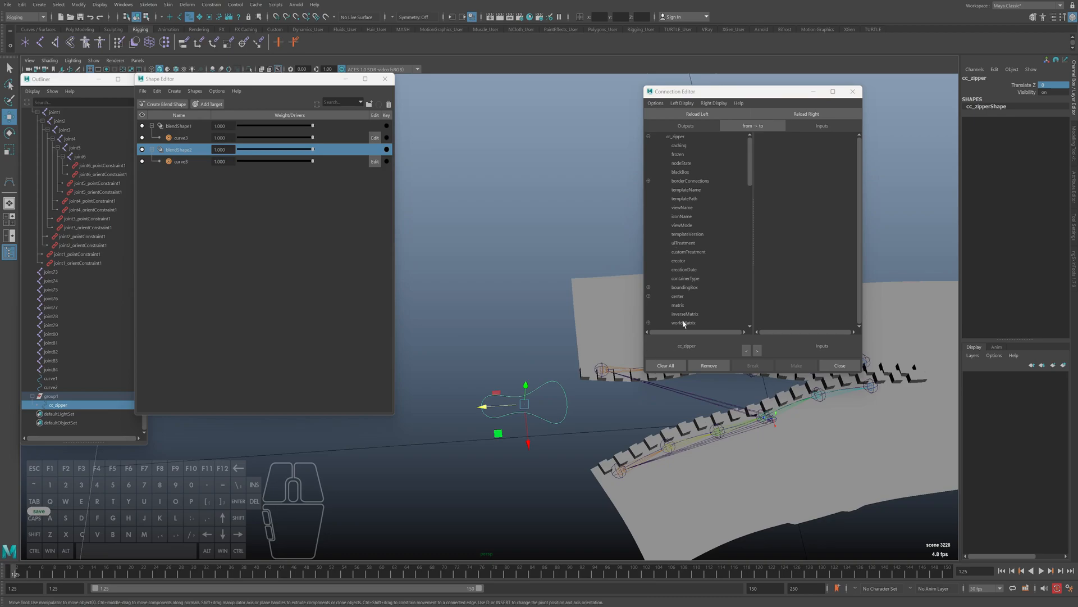
scroll(700, 256, down, 15)
scroll(691, 264, up, 5)
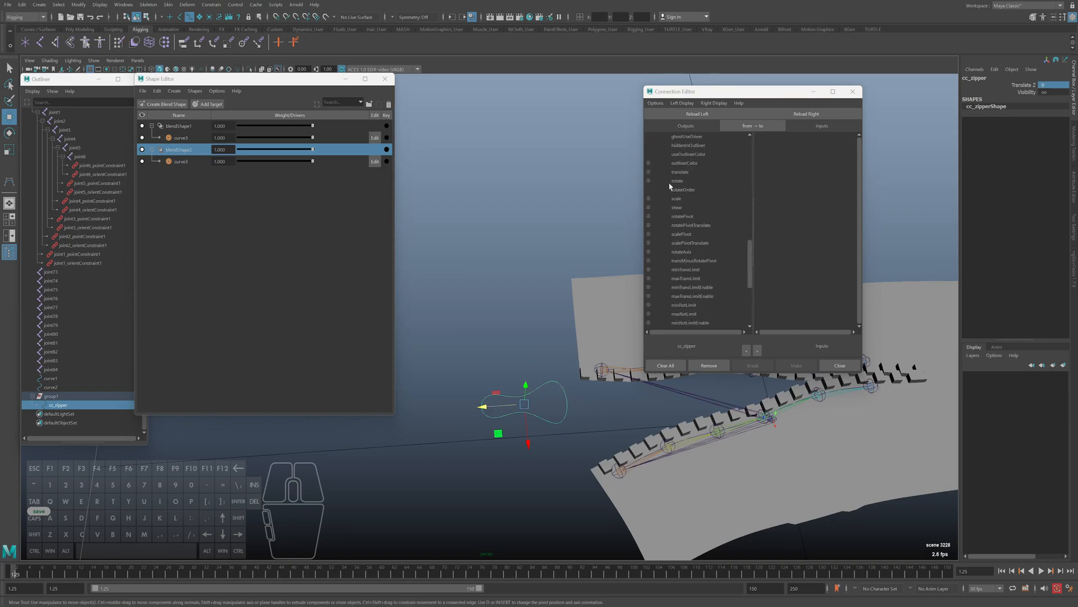
click(649, 171)
click(685, 199)
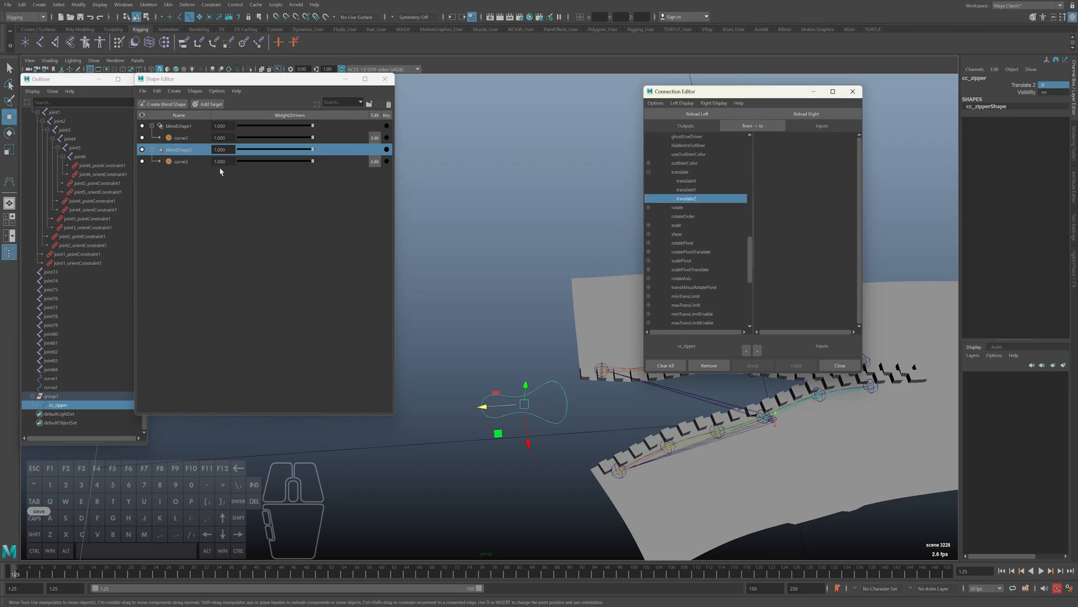
Try loading curve1's blendShape1 node as the Connection Editor's target, and undo the node selection
click(193, 168)
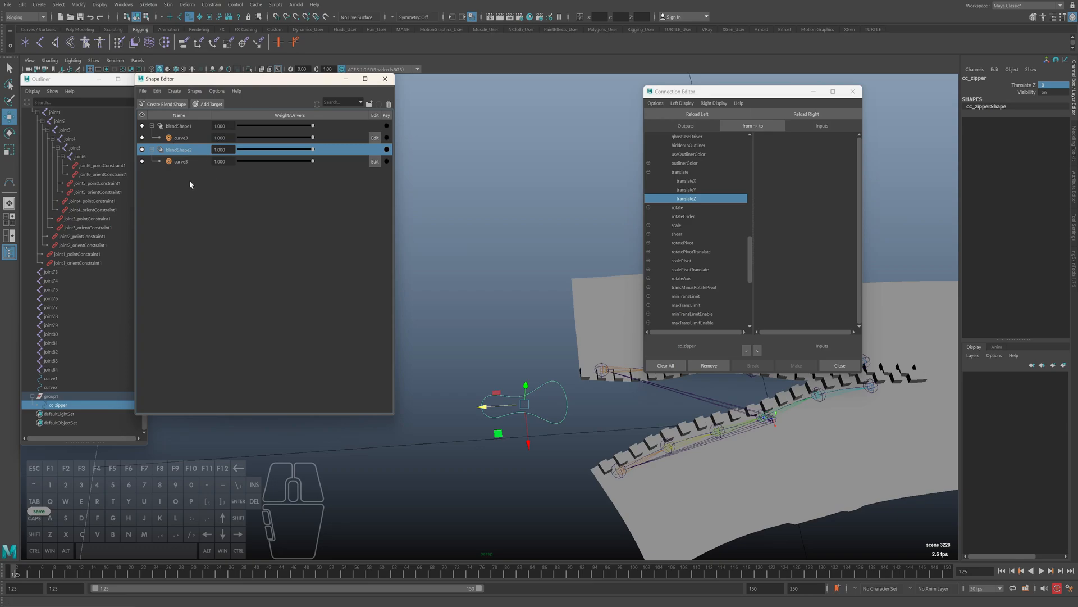
key(ctrl+a)
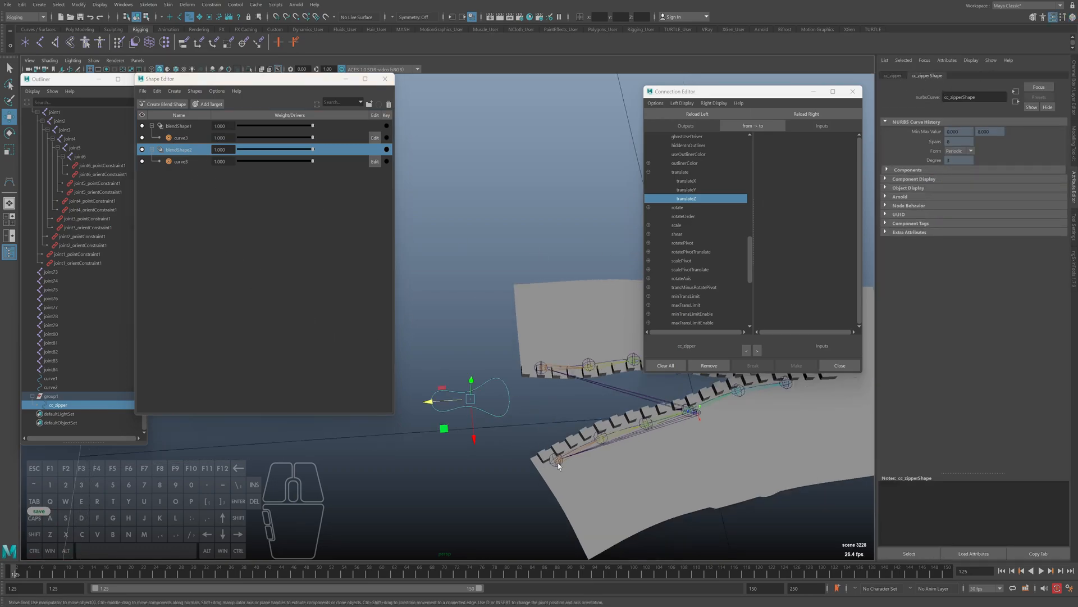
click(50, 378)
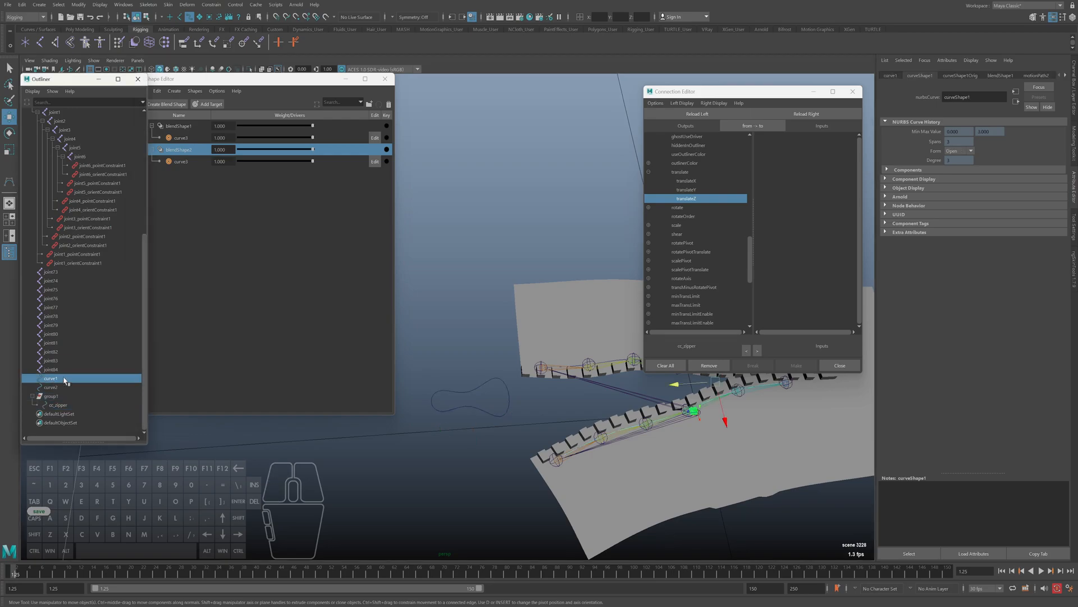
click(1004, 75)
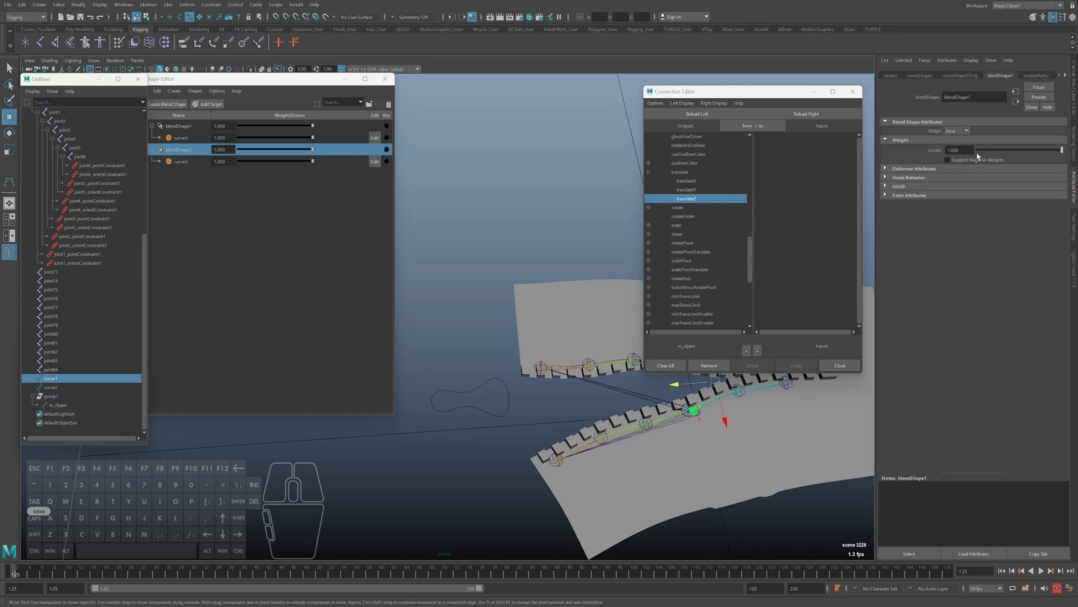
click(909, 553)
click(807, 113)
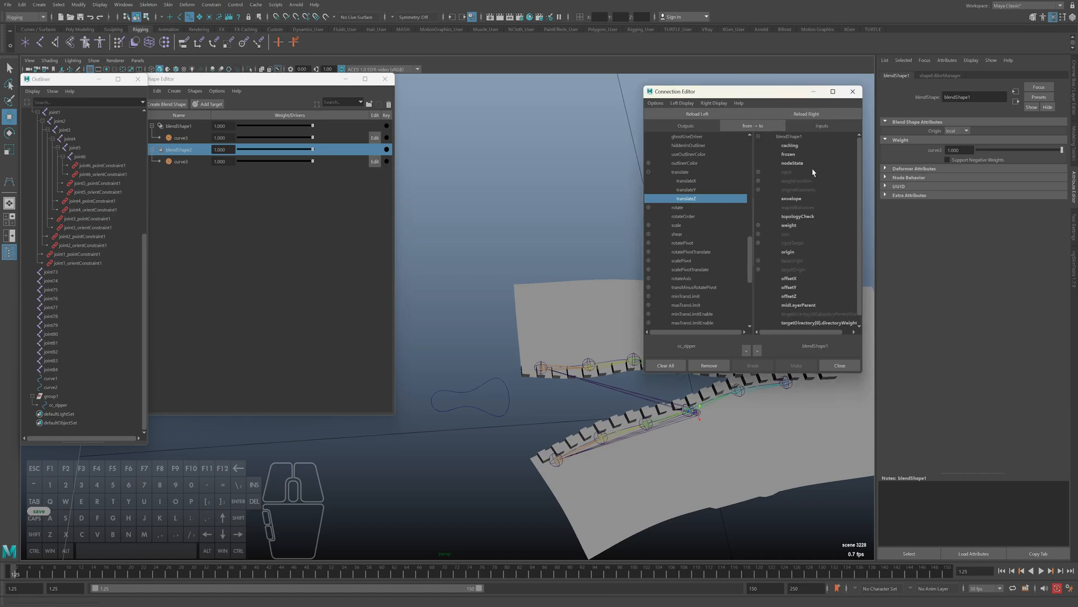
scroll(815, 228, down, 1)
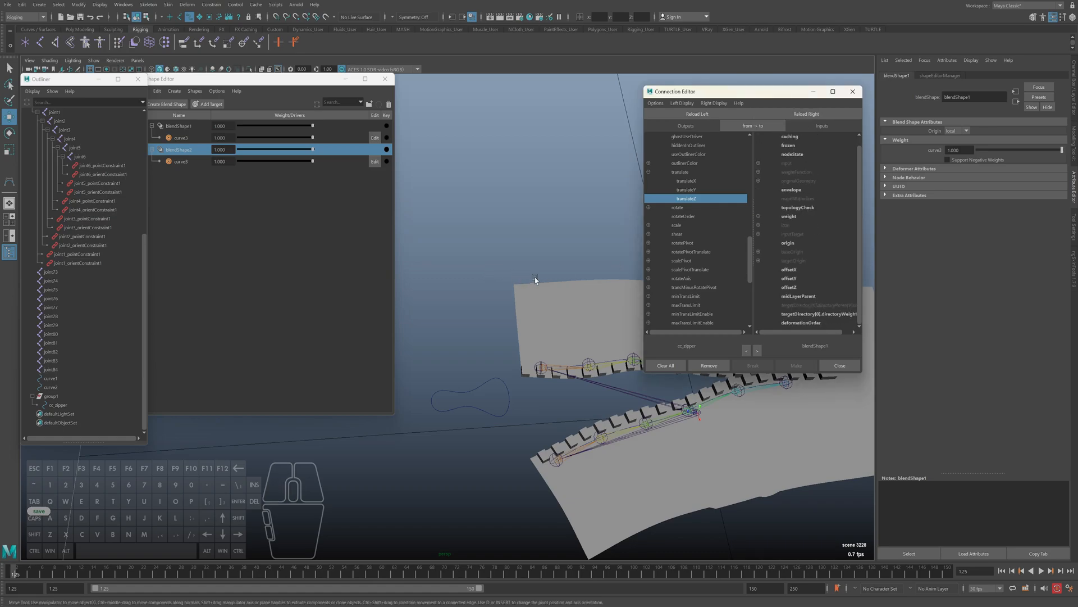
key(ctrl+z)
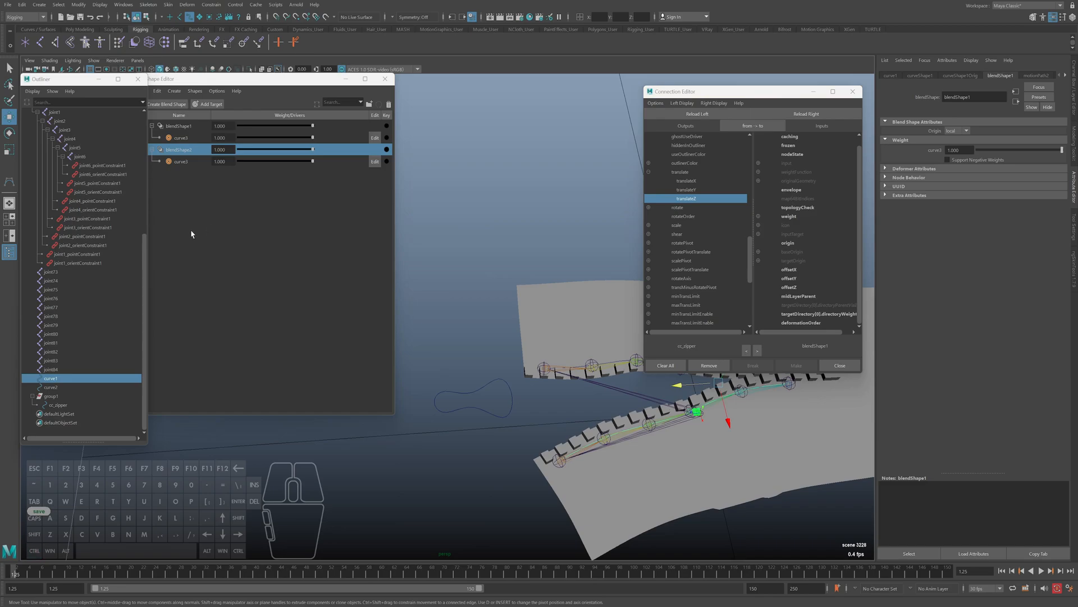
Select the blendShape2 node and load it as the Connection Editor's target
right_click(181, 162)
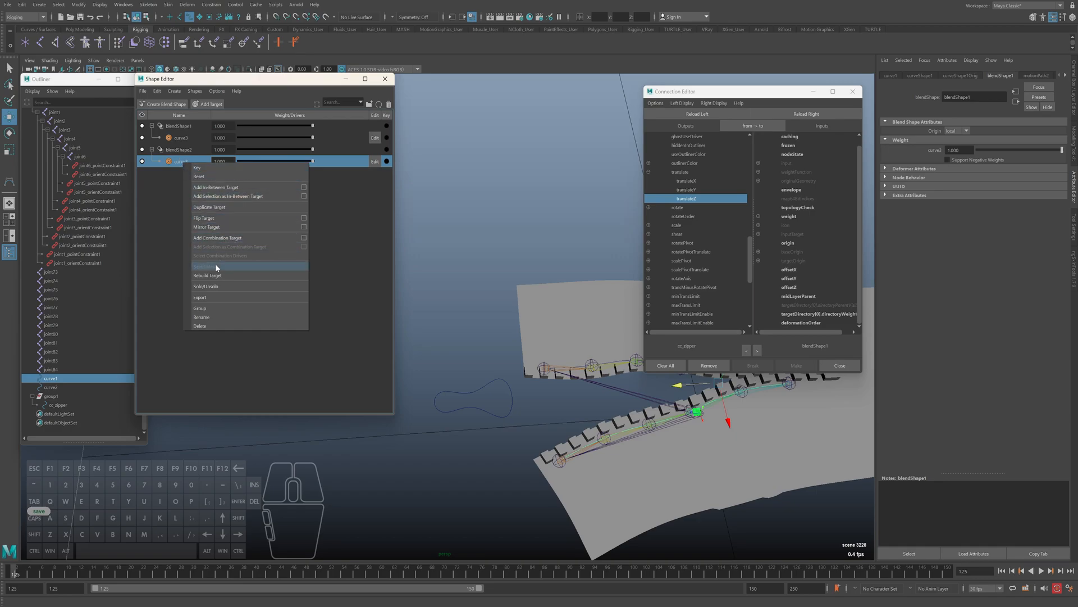
click(182, 150)
right_click(183, 151)
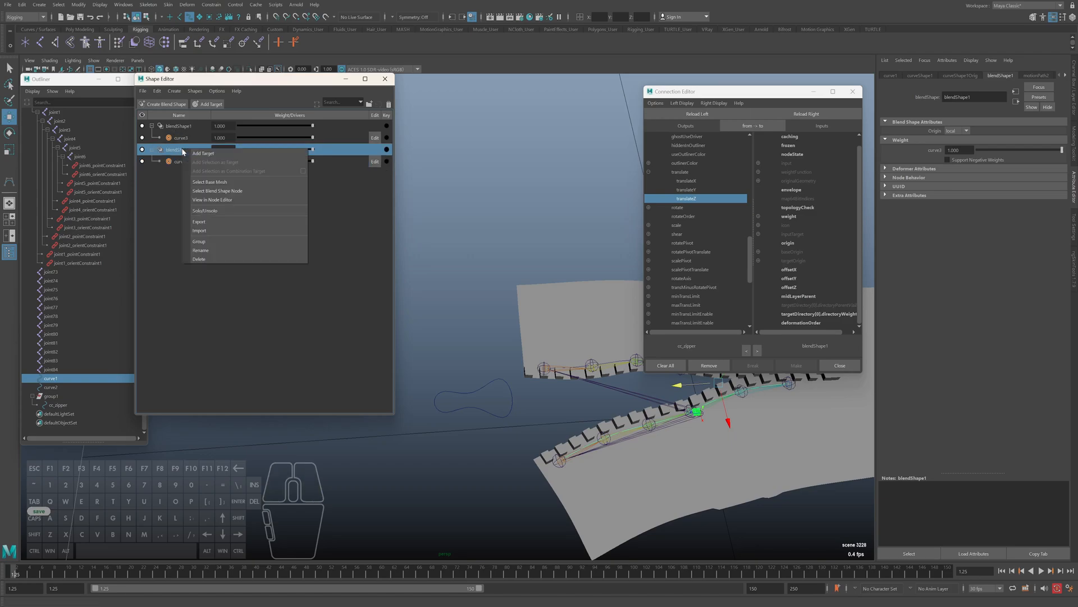
click(228, 191)
click(824, 114)
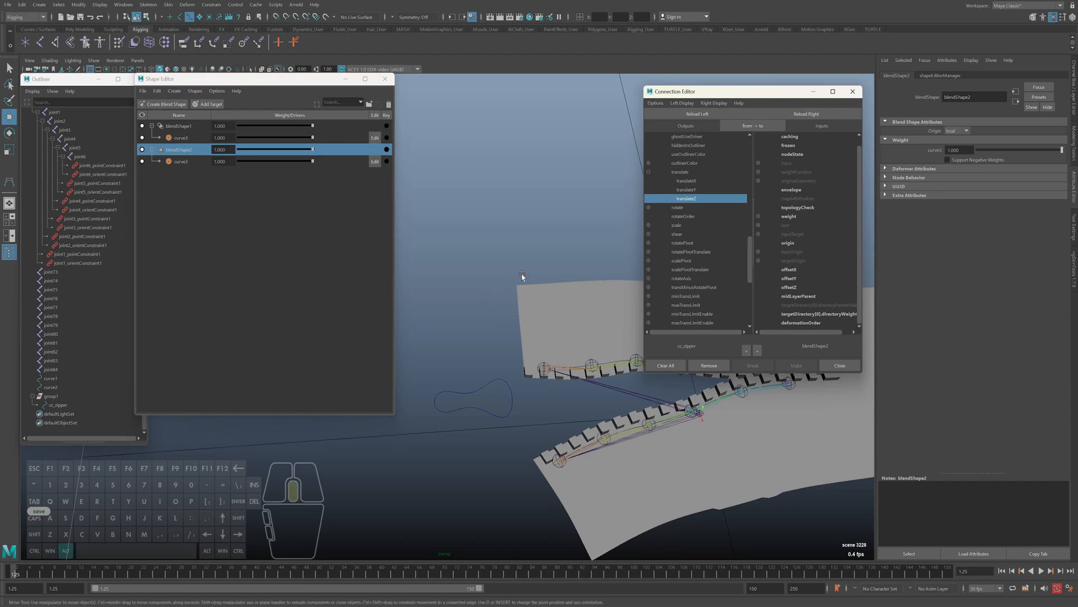
Connect cc_zipper's translateZ to blendShape2's curve3 weight, with the Channel Box shown again
key(ctrl+a)
scroll(858, 166, up, 1)
key(alt)
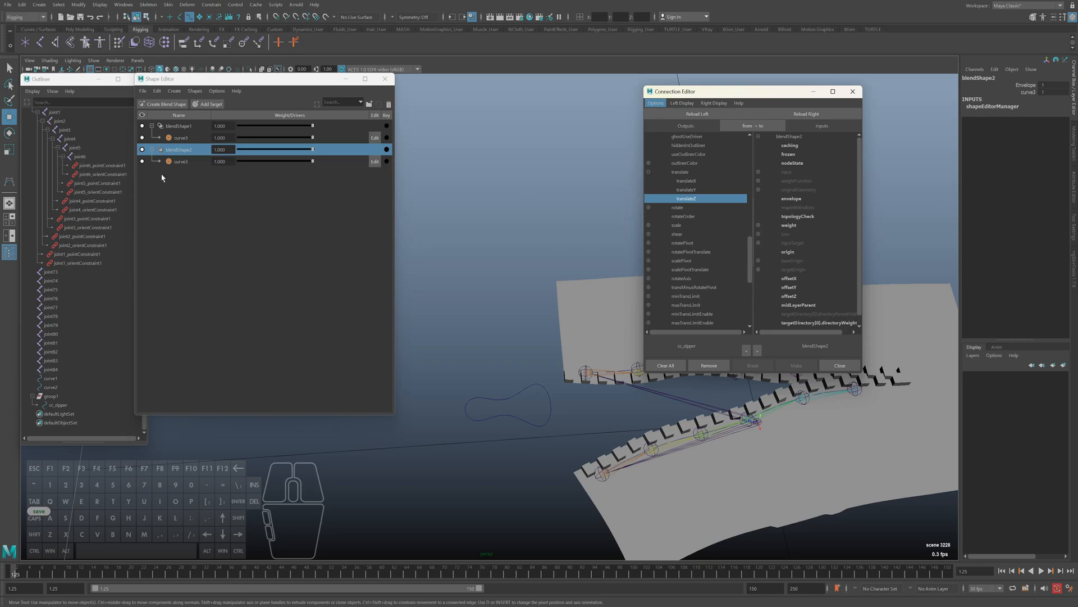
drag(859, 219, 862, 245)
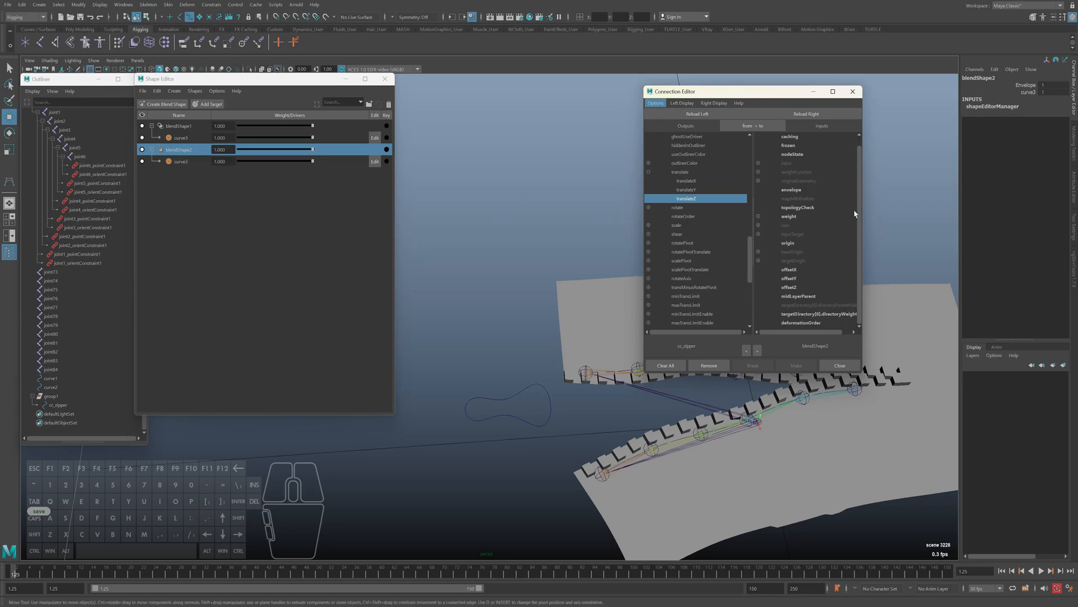
drag(860, 211, 854, 194)
click(759, 173)
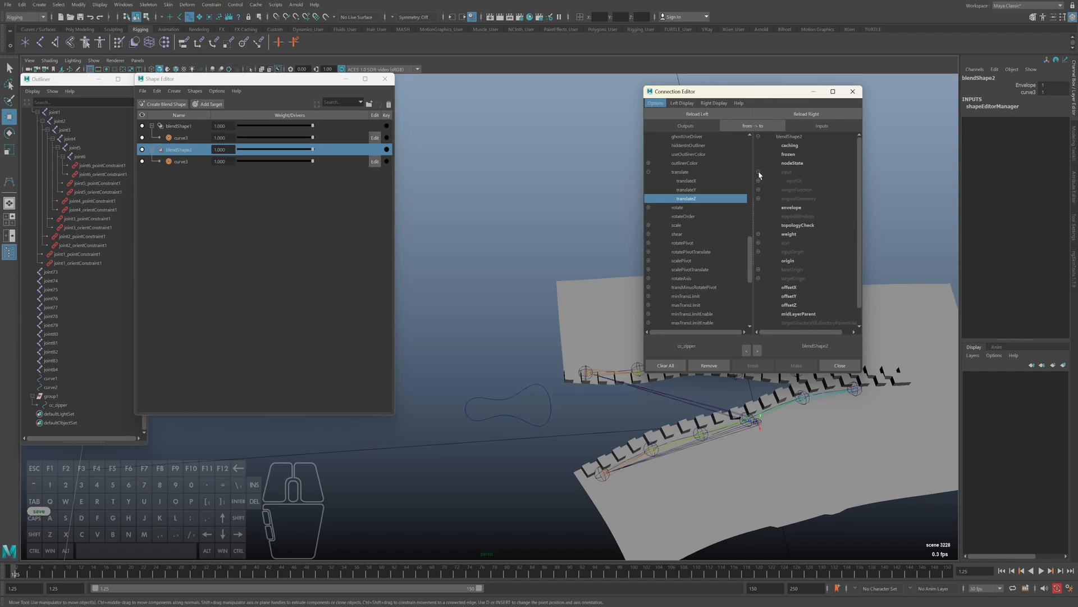
click(759, 173)
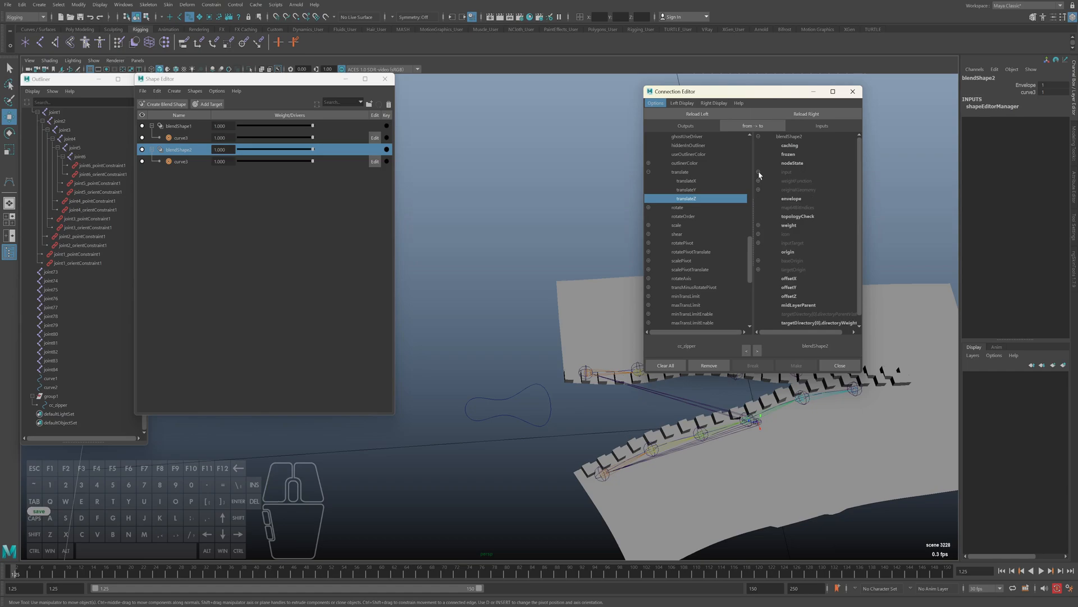
click(758, 225)
click(783, 234)
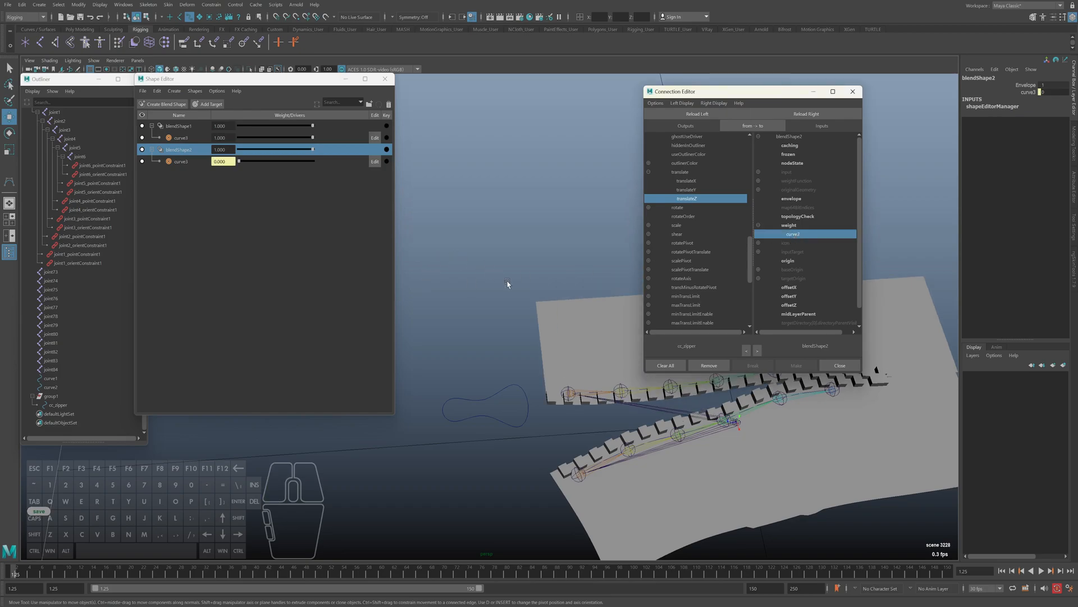
Check cc_zipper's outputs and load the blendShape1 node as the Connection Editor's target
mouse_move(520, 325)
alt+mouse_down()
mouse_move(548, 340)
mouse_move(568, 294)
mouse_move(516, 331)
alt+mouse_up()
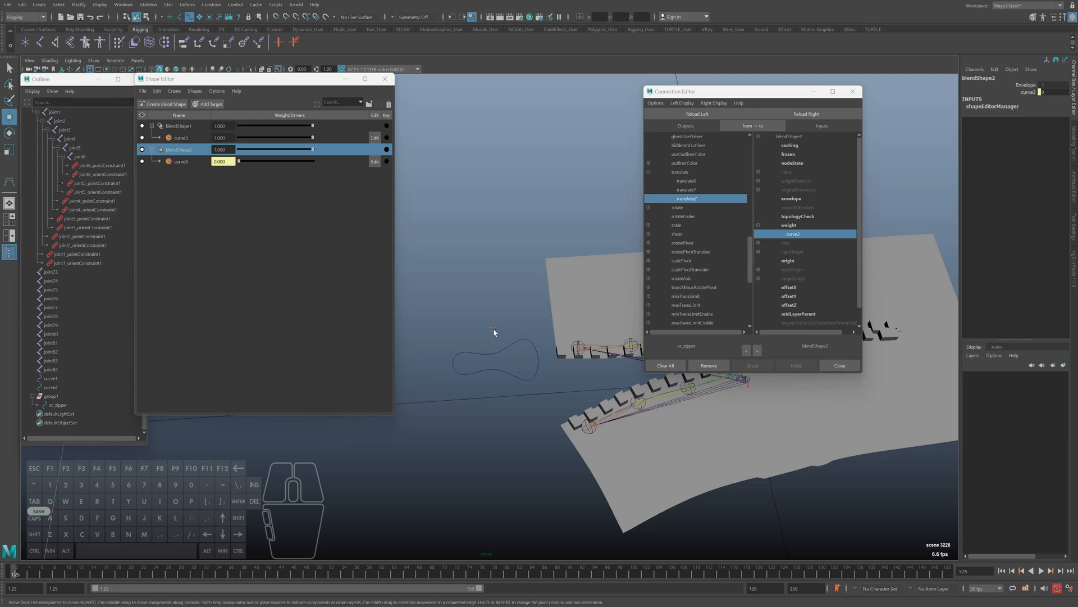
click(497, 353)
alt+middle_drag(530, 309, 521, 315)
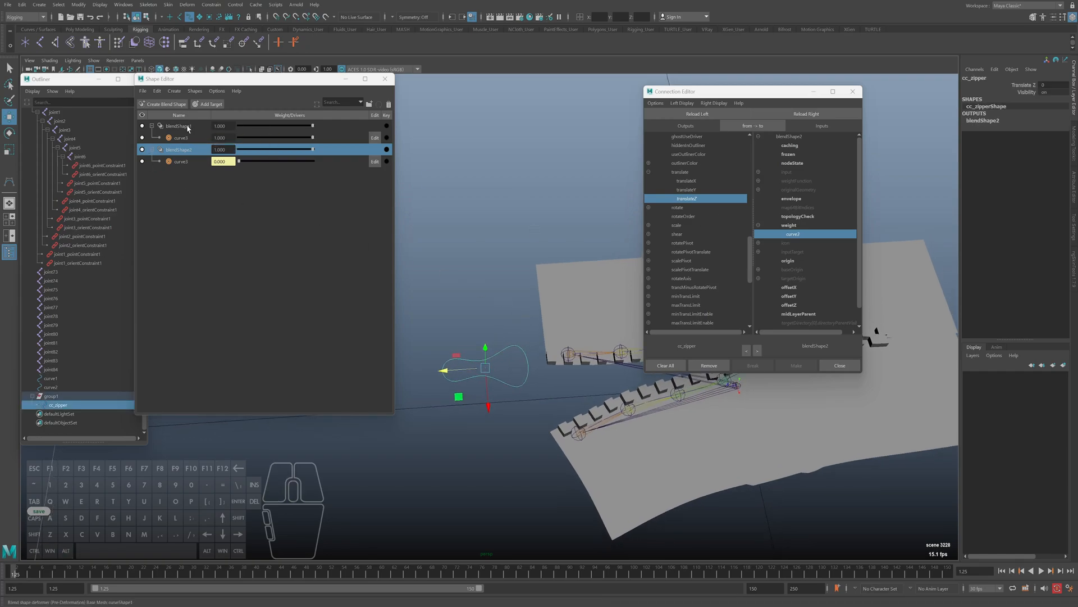
click(187, 128)
right_click(187, 128)
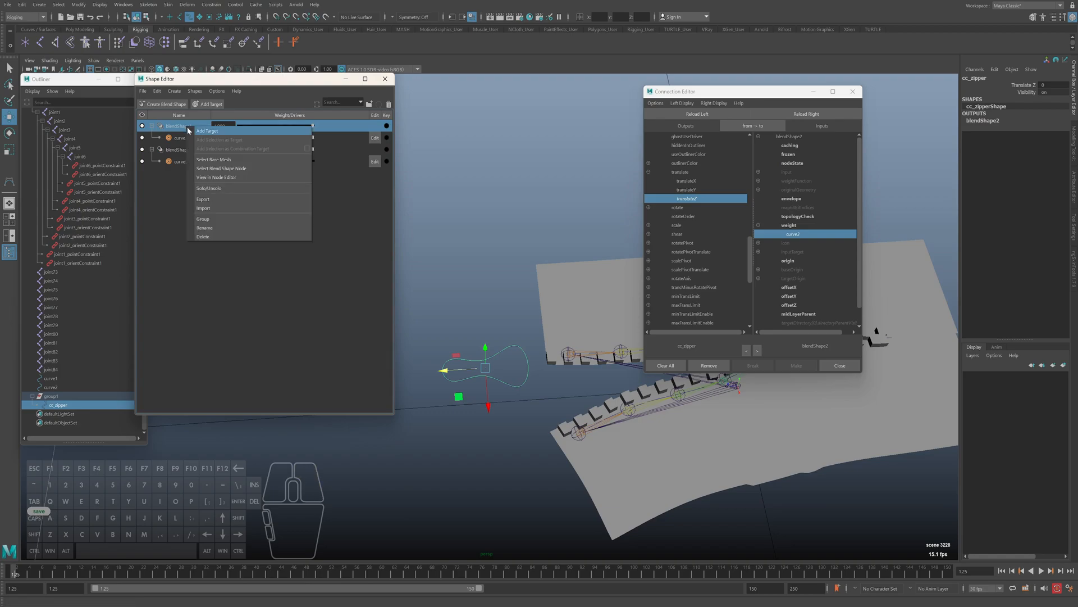
click(214, 162)
alt+middle_drag(669, 397, 613, 394)
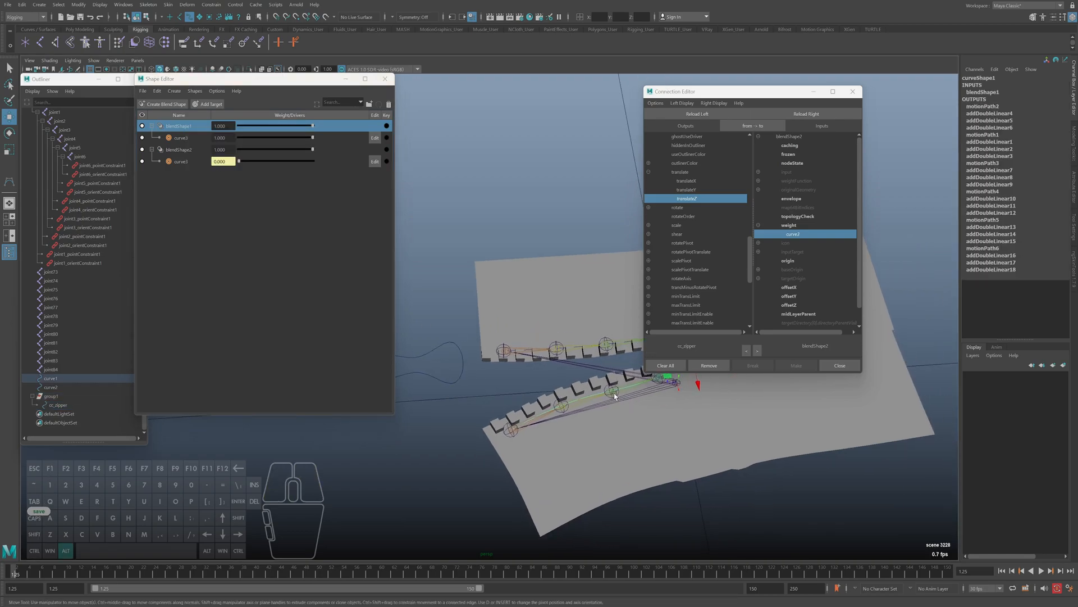
right_click(187, 128)
click(214, 172)
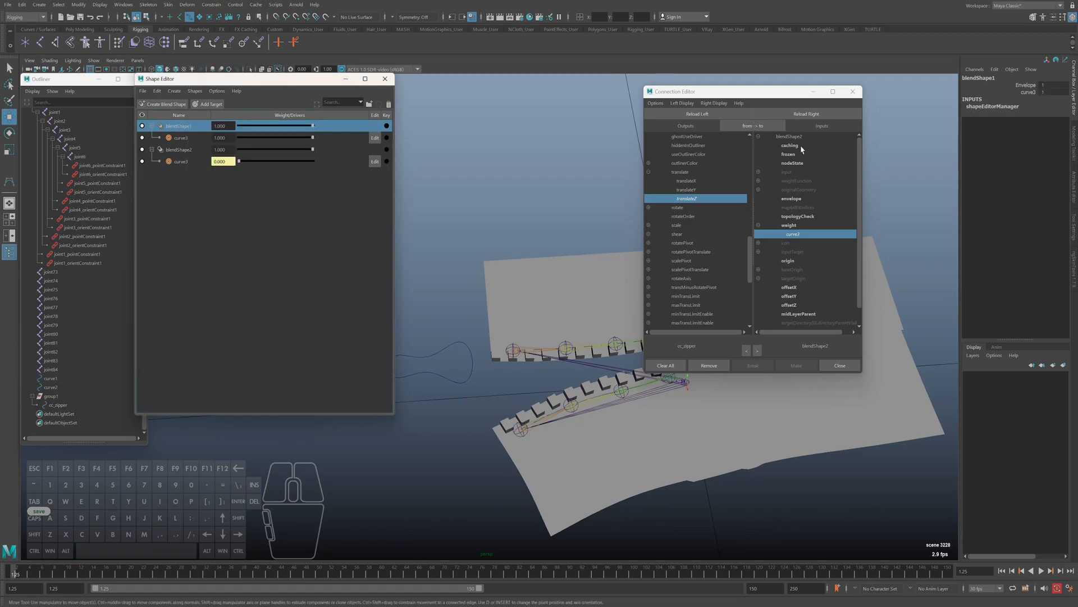
click(807, 114)
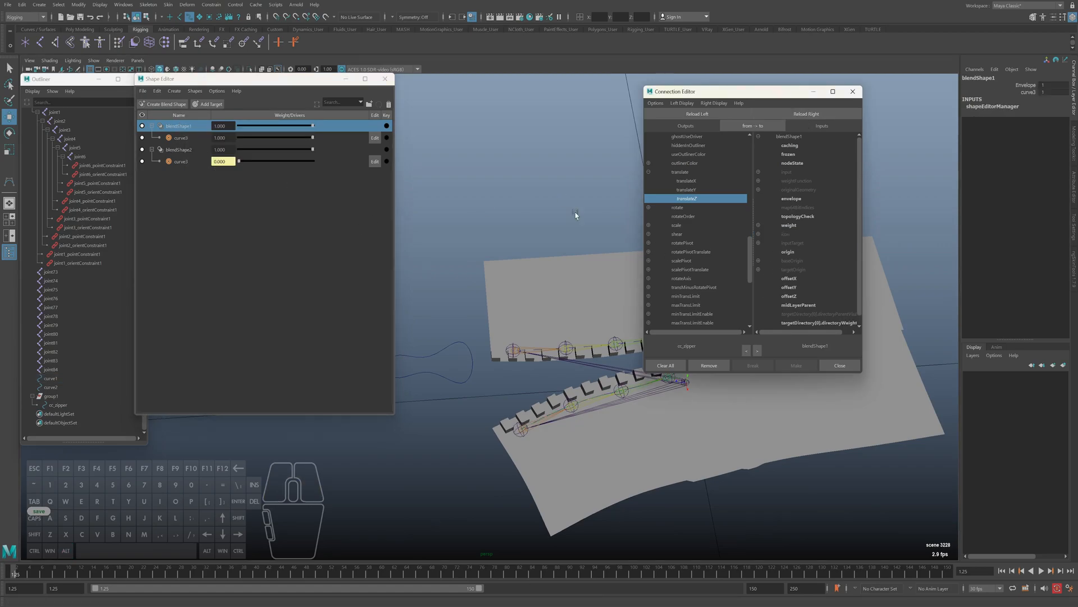
Connect cc_zipper's translateZ to blendShape1's curve3 weight and close the Connection Editor
click(758, 226)
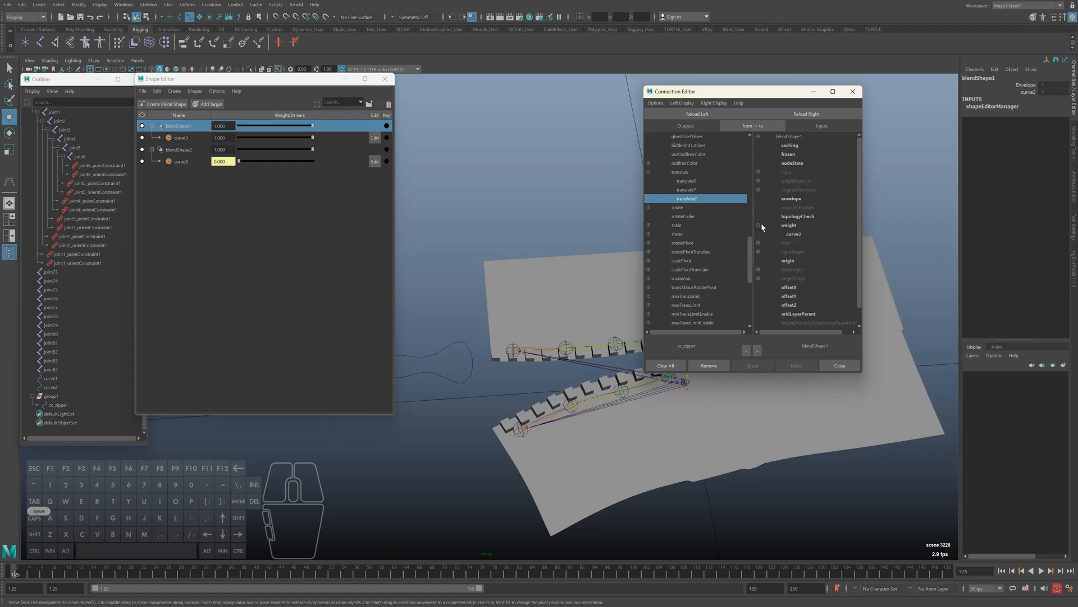
click(793, 234)
click(853, 93)
Select the cc_zipper control and try reopening the Connection Editor for it
alt+middle_drag(516, 238, 589, 265)
alt+drag(590, 264, 513, 371)
click(556, 381)
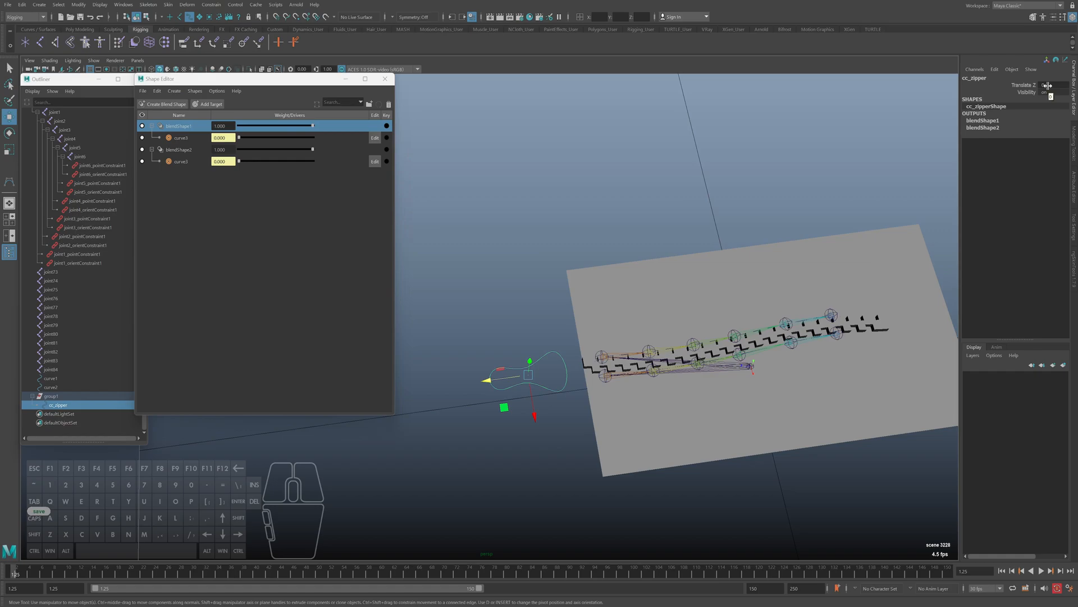
click(995, 69)
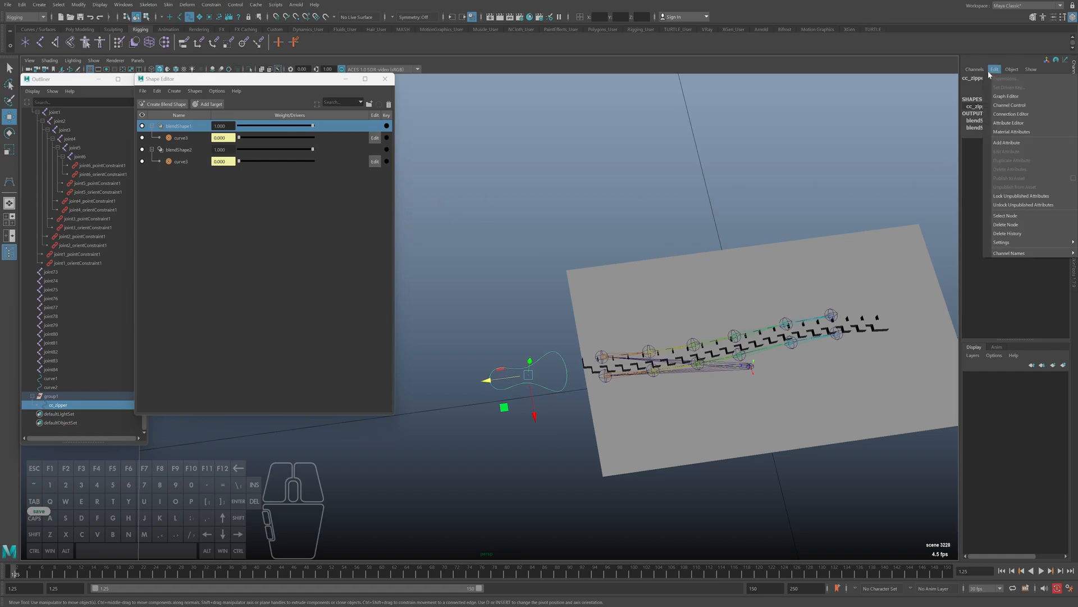
click(1005, 114)
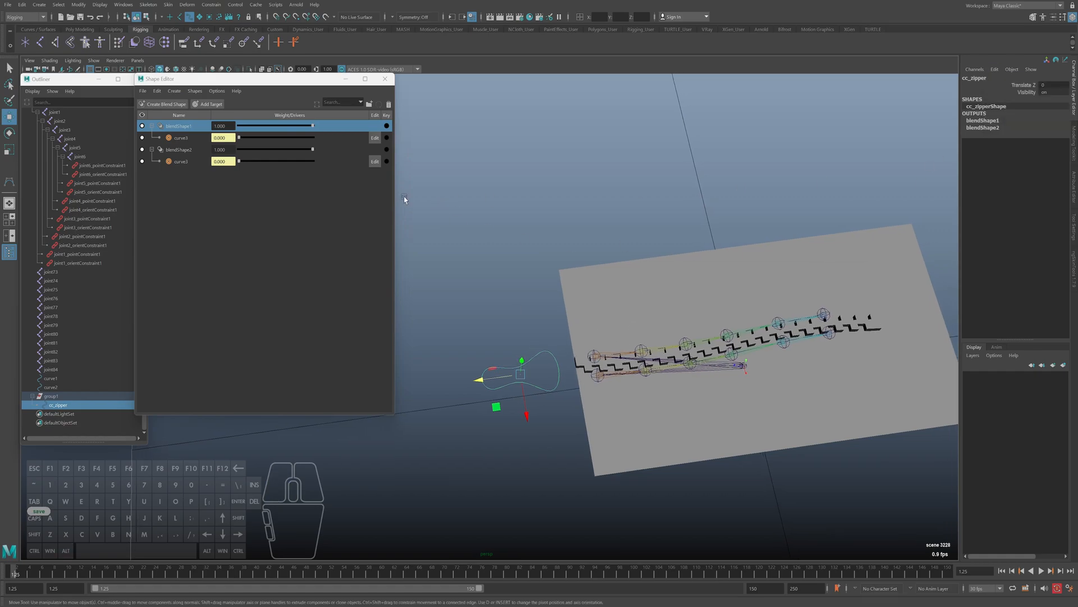
Graph cc_zipper's input and output connections in the Node Editor and frame the control with its blend shape nodes
click(123, 4)
click(144, 109)
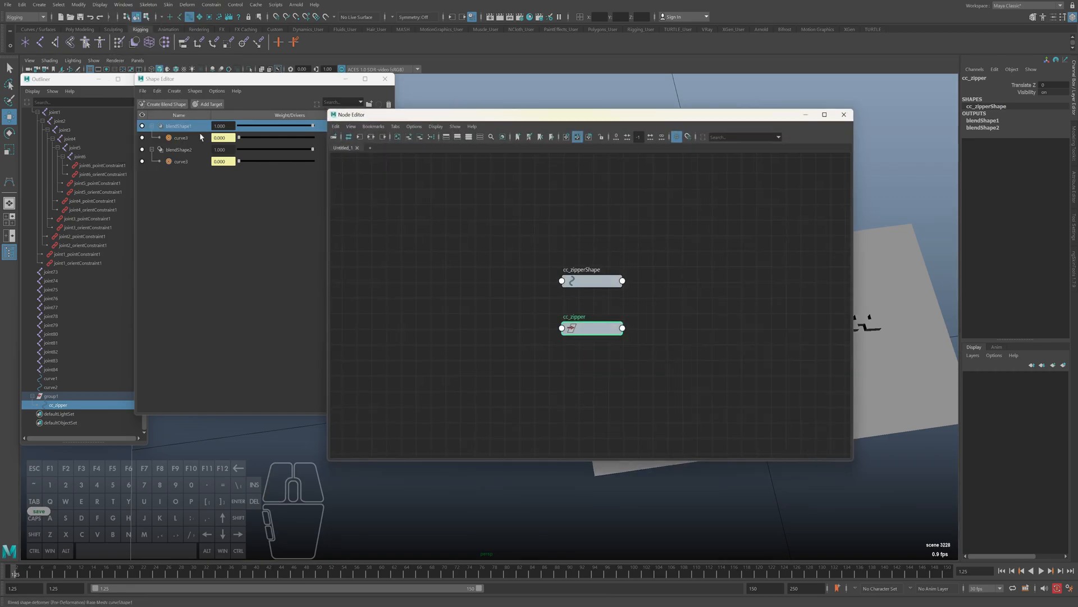
click(366, 134)
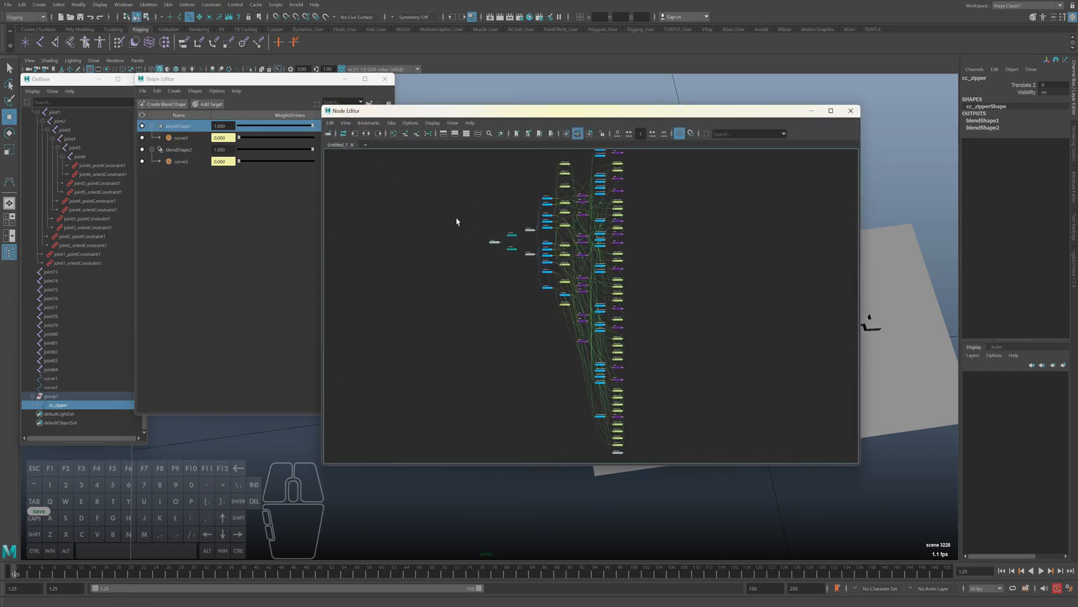
key(f)
key(2)
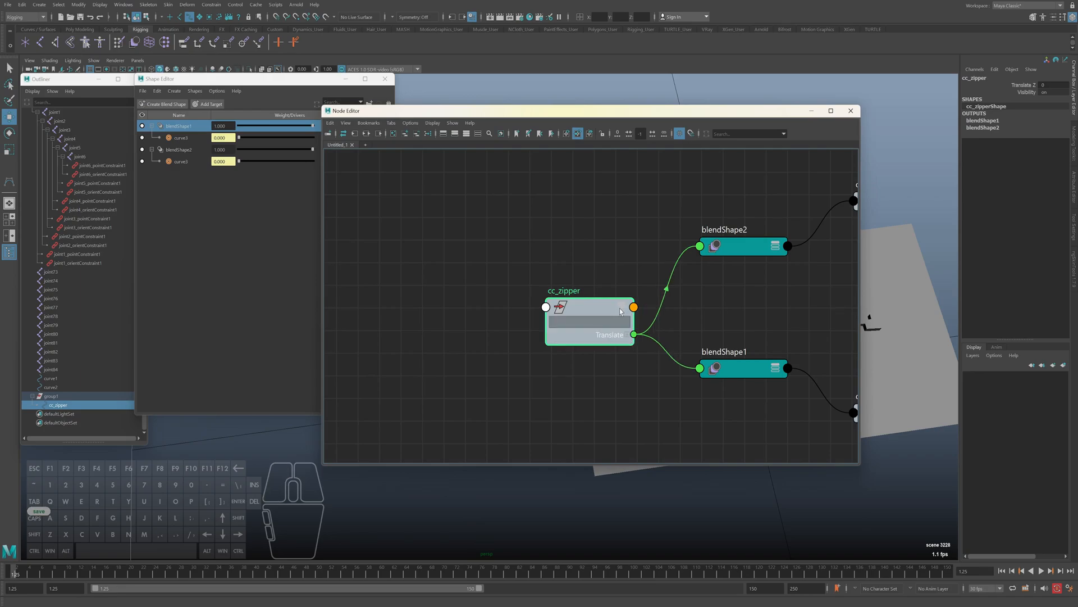
Spread out the cc_zipper, blendShape2 and blendShape1 nodes and expand their attributes to examine the connections
click(620, 309)
drag(595, 310, 531, 250)
click(488, 275)
alt+middle_drag(695, 297, 539, 294)
alt+right_drag(661, 300, 616, 279)
click(630, 258)
drag(617, 203, 613, 180)
click(614, 349)
key(3)
drag(615, 349, 632, 332)
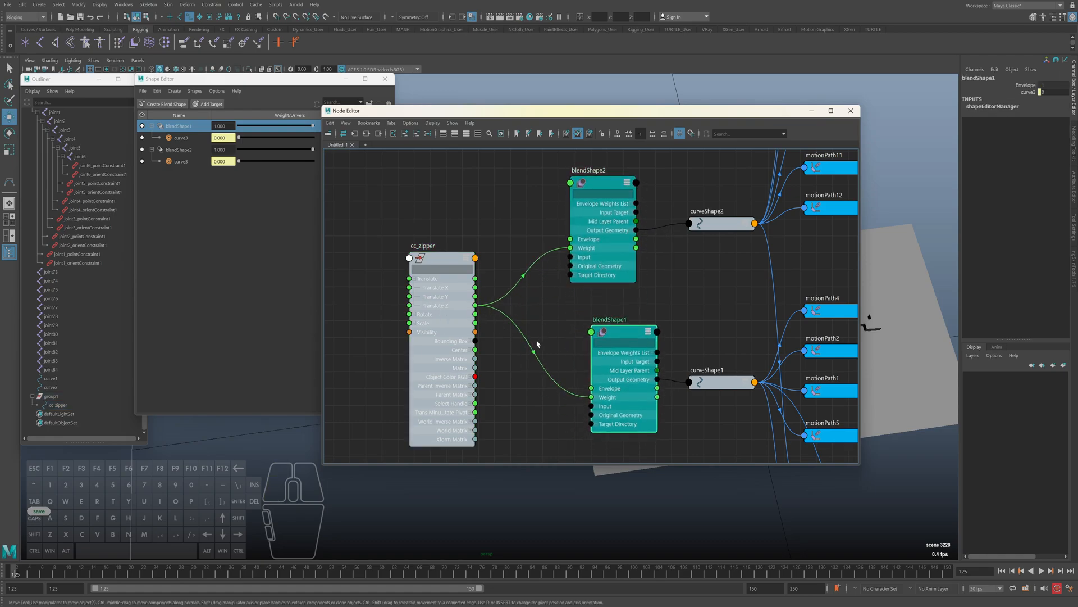
Expand the Weight attribute on both blend shape nodes to trace the Translate Z connections, and close the Node Editor
alt+middle_drag(535, 339, 527, 301)
click(587, 359)
click(568, 211)
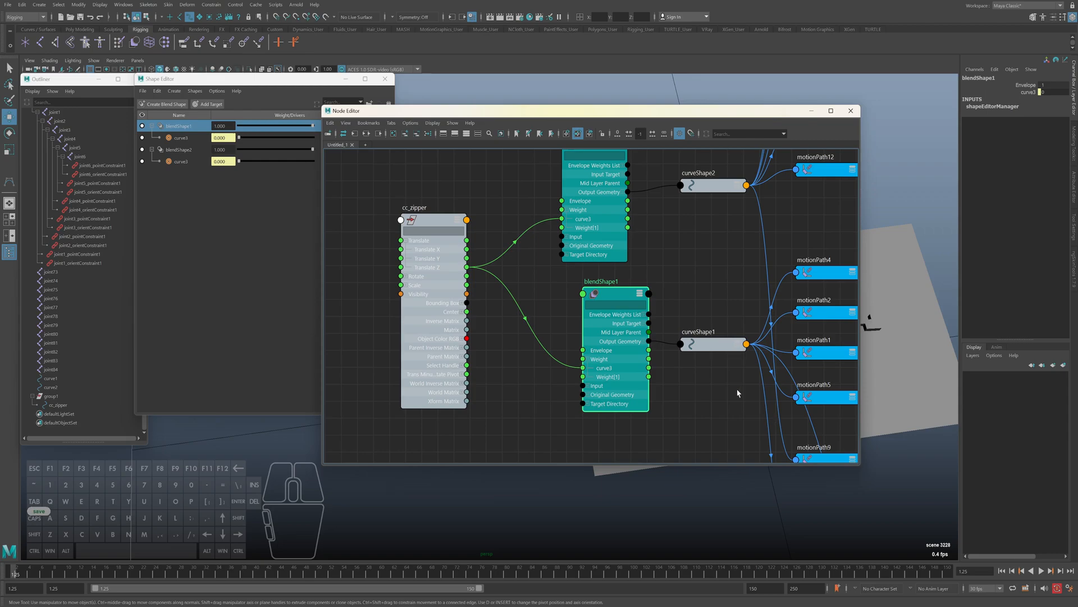
click(851, 111)
Select the cc_zipper control and slide it back and forth along Z to test how the zipper opens
click(556, 375)
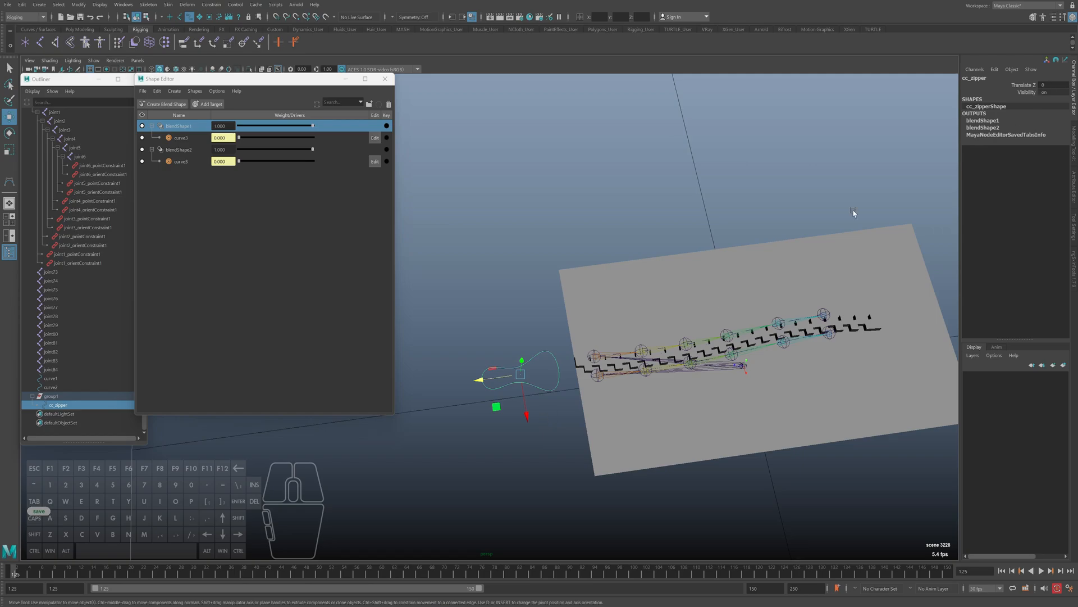
drag(499, 381, 356, 385)
scroll(498, 380, down, 1)
alt+middle_drag(498, 380, 587, 380)
drag(465, 387, 518, 381)
Set cc_zipper's Translate Z to 1
double_click(1047, 85)
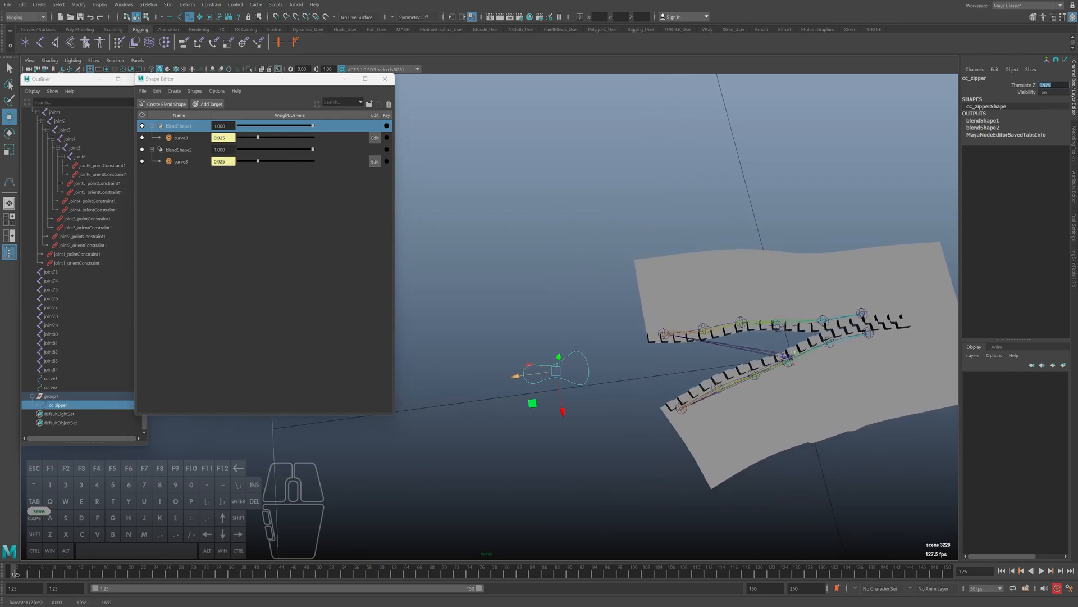
text(1)
key(Return)
Slide cc_zipper well past a Translate Z of 1 to test over-opening, and undo the moves
drag(514, 377, 410, 391)
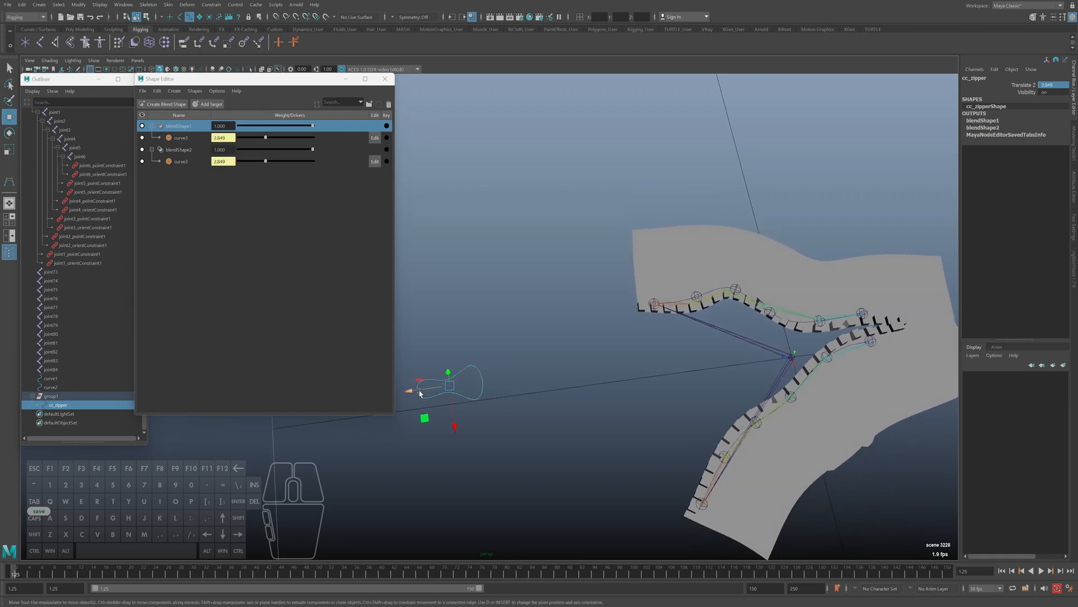
drag(426, 381, 294, 388)
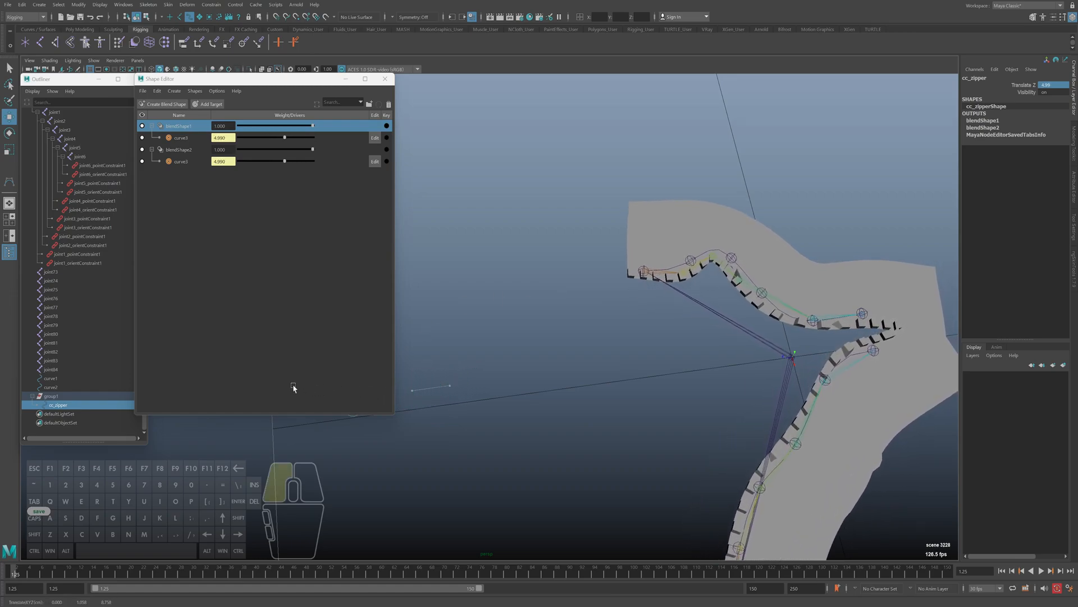
key(ctrl+z)
key(ctrl+z)
key(ctrl+z)
double_click(1056, 85)
alt+middle_drag(809, 248, 803, 245)
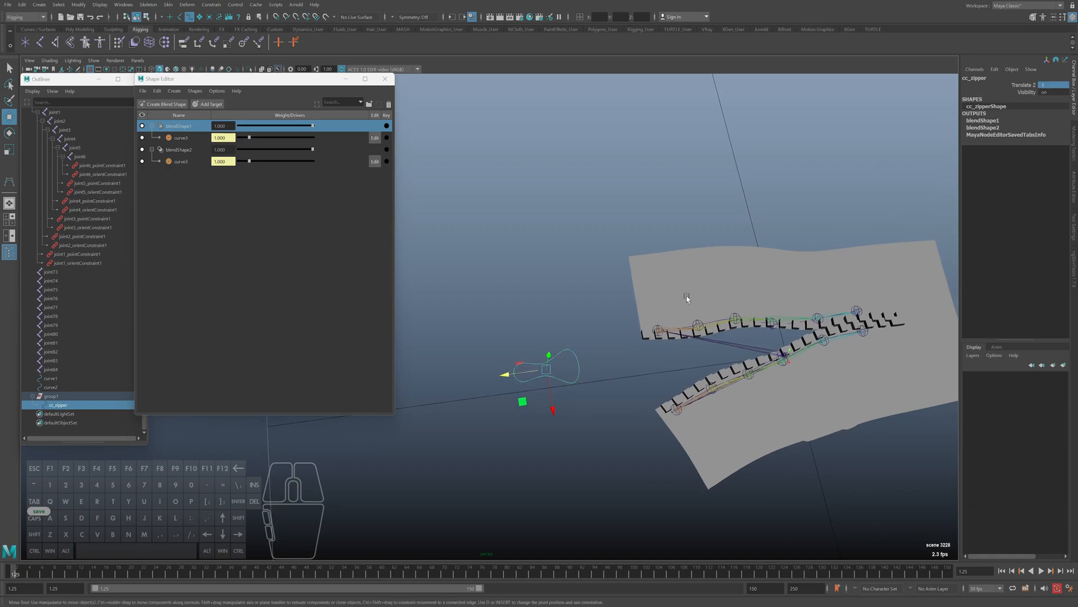
mouse_move(497, 377)
mouse_down()
mouse_move(548, 368)
mouse_move(486, 376)
mouse_up()
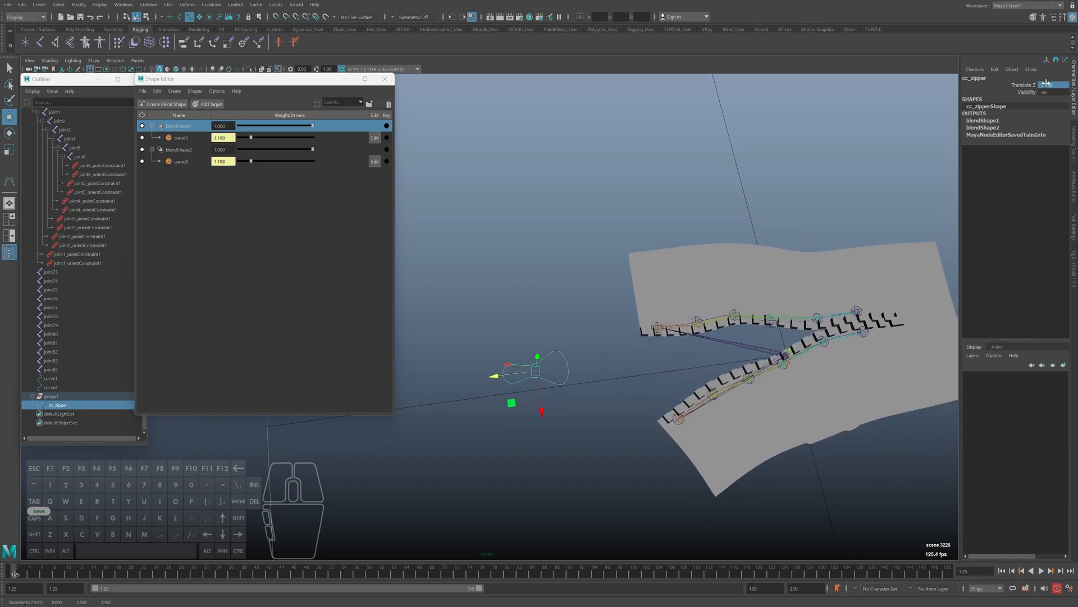
Enable cc_zipper's Translate Z limits with minimum 0 and maximum 2, and test the control against them
key(ctrl+a)
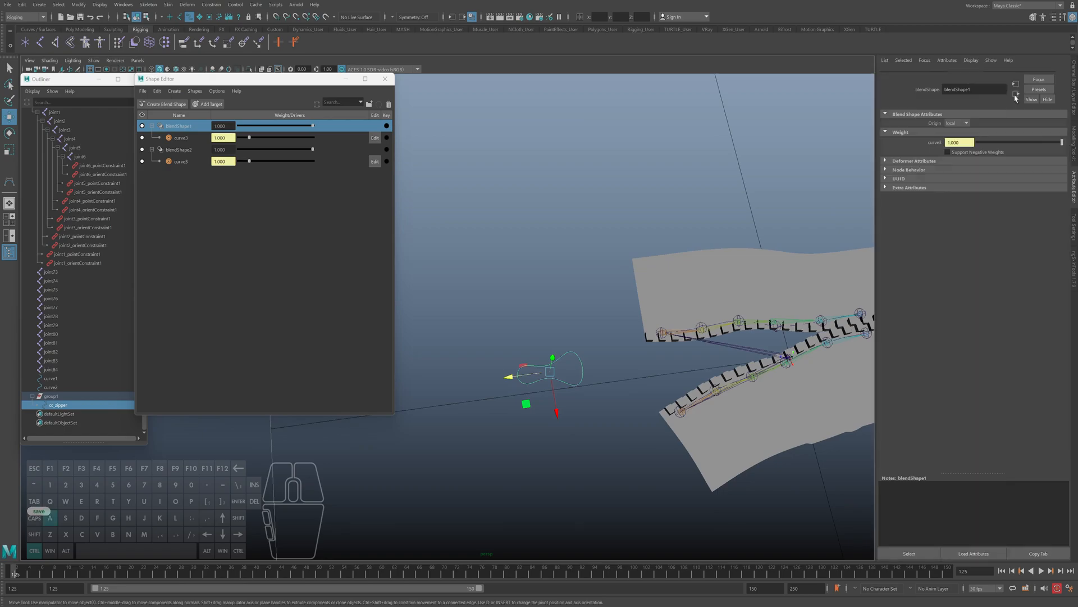
click(892, 76)
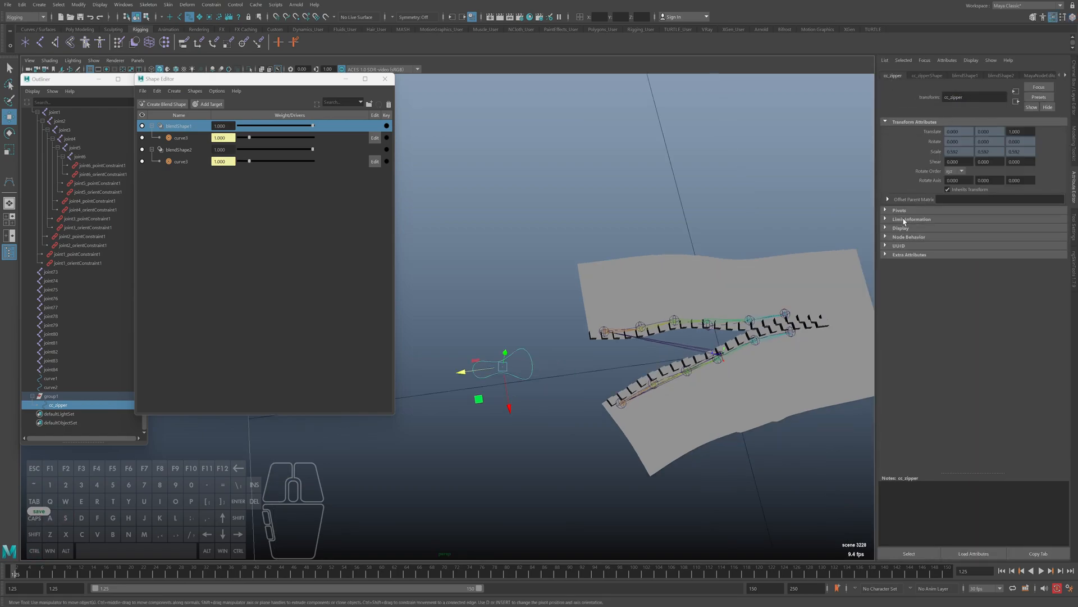
click(906, 219)
click(910, 229)
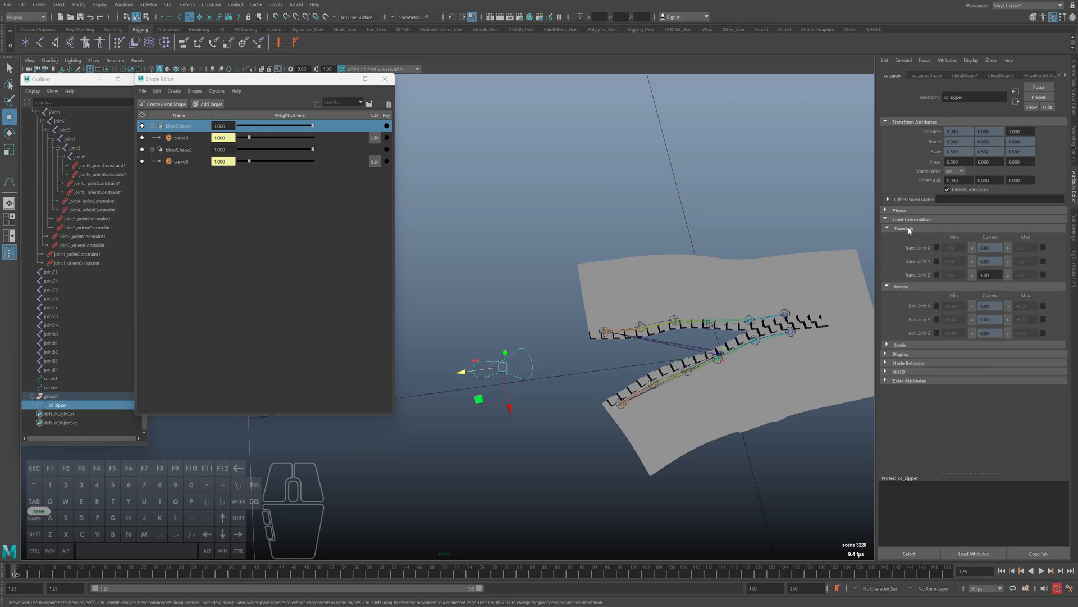
click(937, 274)
double_click(953, 274)
click(1044, 275)
key(ctrl+a)
drag(512, 377, 324, 408)
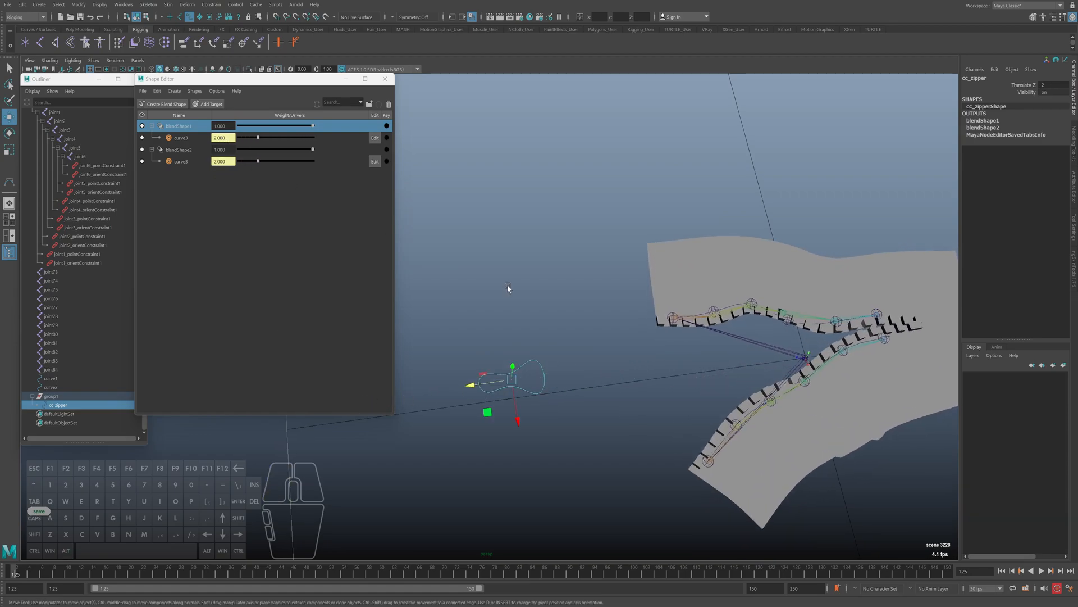
Set cc_zipper's maximum Translate Z limit to 1 and slide the control to test the new range
key(ctrl+a)
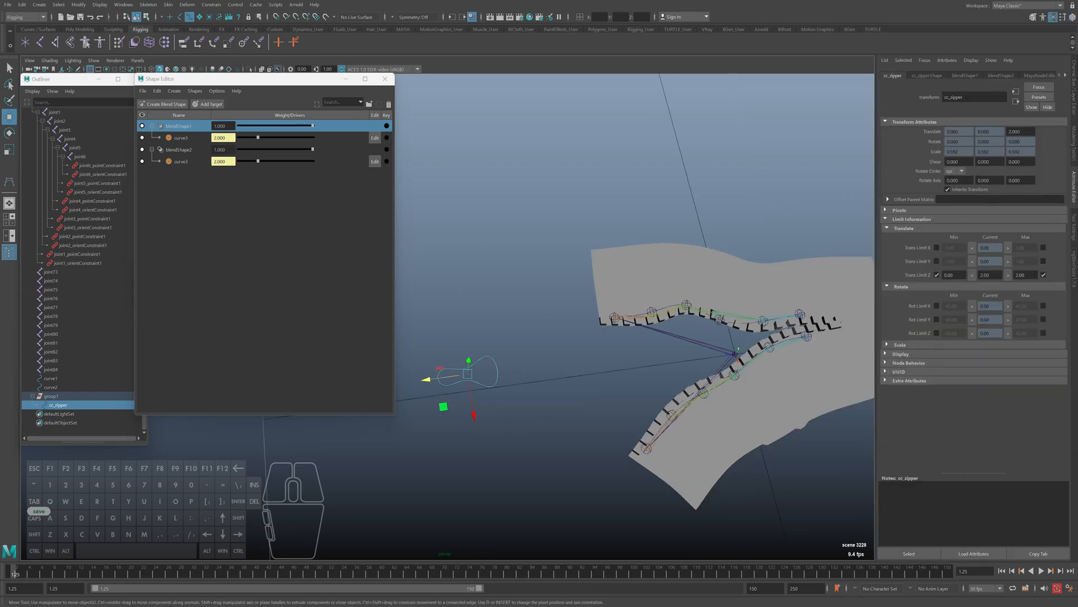
click(1023, 275)
key(ctrl+a)
text(1)
key(Return)
alt+middle_drag(712, 388, 671, 365)
key(ctrl+a)
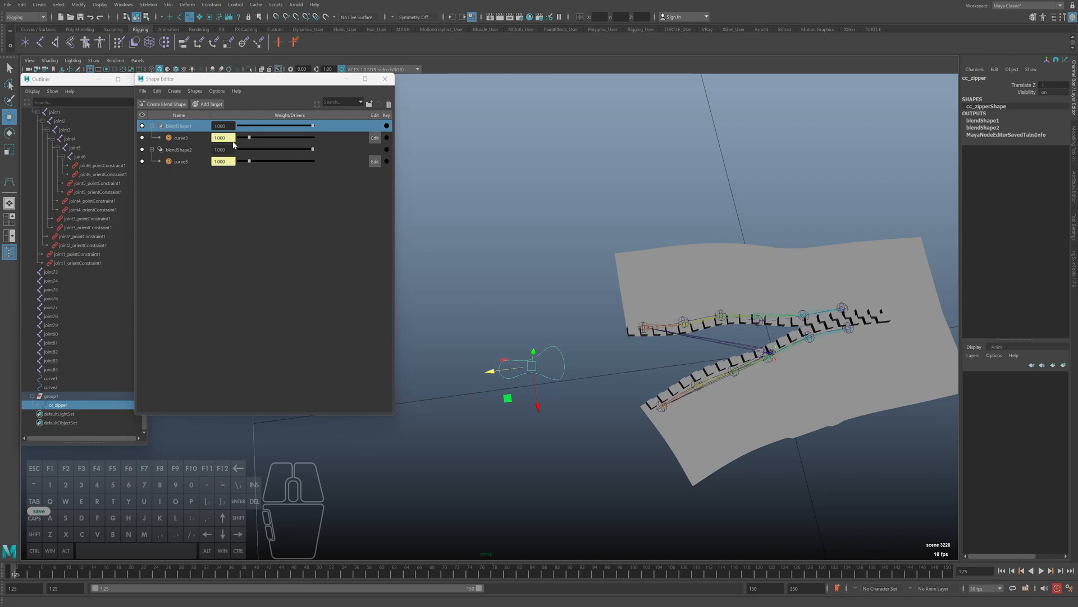
drag(490, 371, 511, 354)
alt+middle_drag(637, 349, 530, 336)
alt+drag(578, 348, 566, 291)
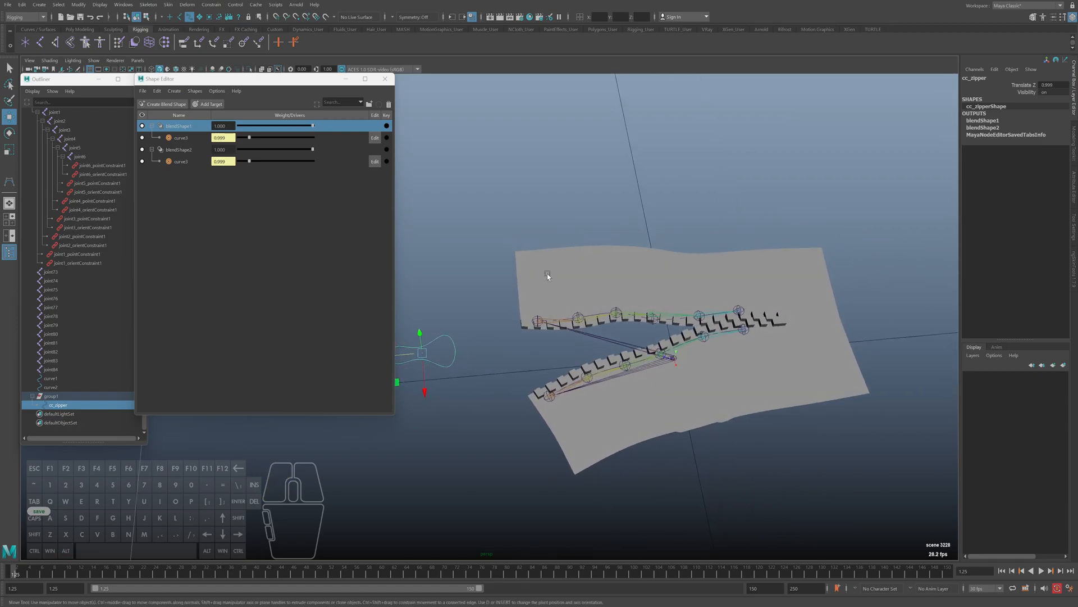
Turn on Wireframe on Shaded display in the viewport
click(22, 5)
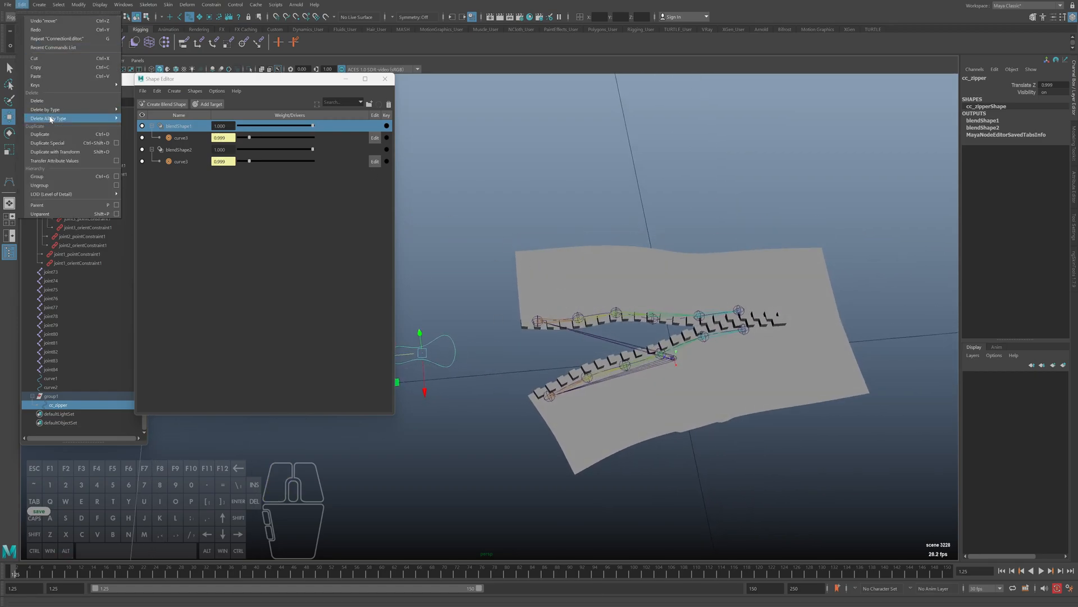
click(50, 60)
click(49, 60)
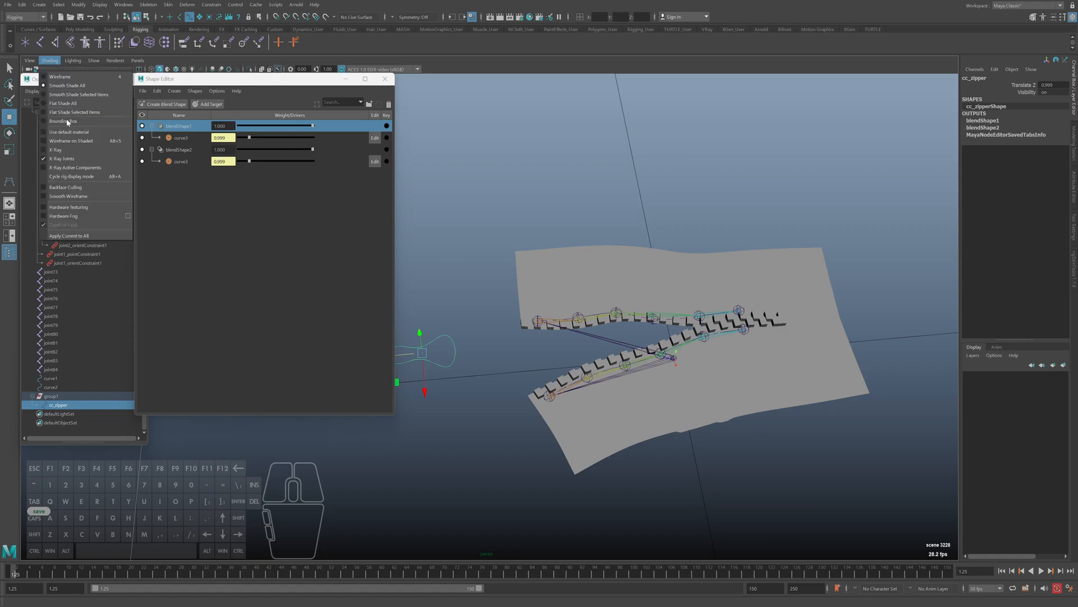
click(70, 140)
Slide cc_zipper to its closed end and examine the wireframed cloth and teeth from several angles
alt+middle_drag(477, 389, 561, 414)
drag(471, 388, 534, 394)
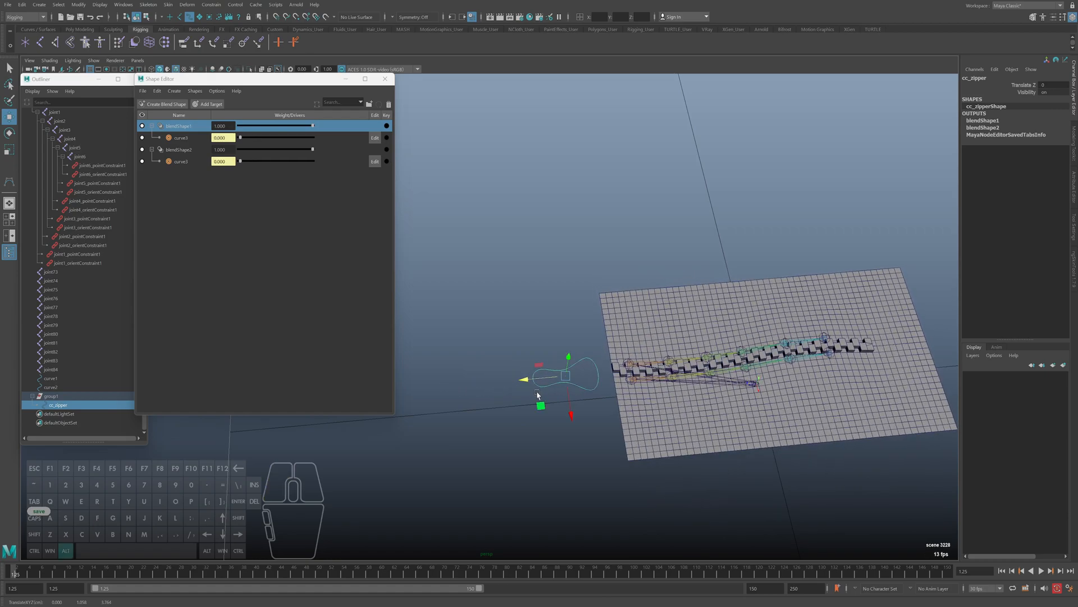
alt+middle_drag(644, 422, 557, 417)
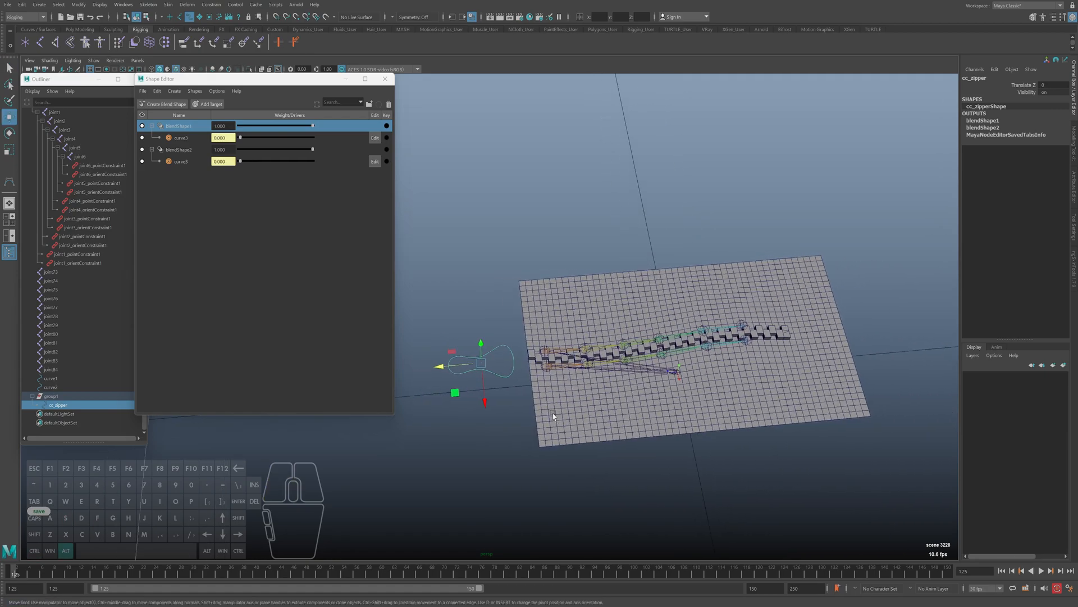
alt+right_drag(524, 313, 548, 312)
alt+middle_drag(519, 311, 561, 310)
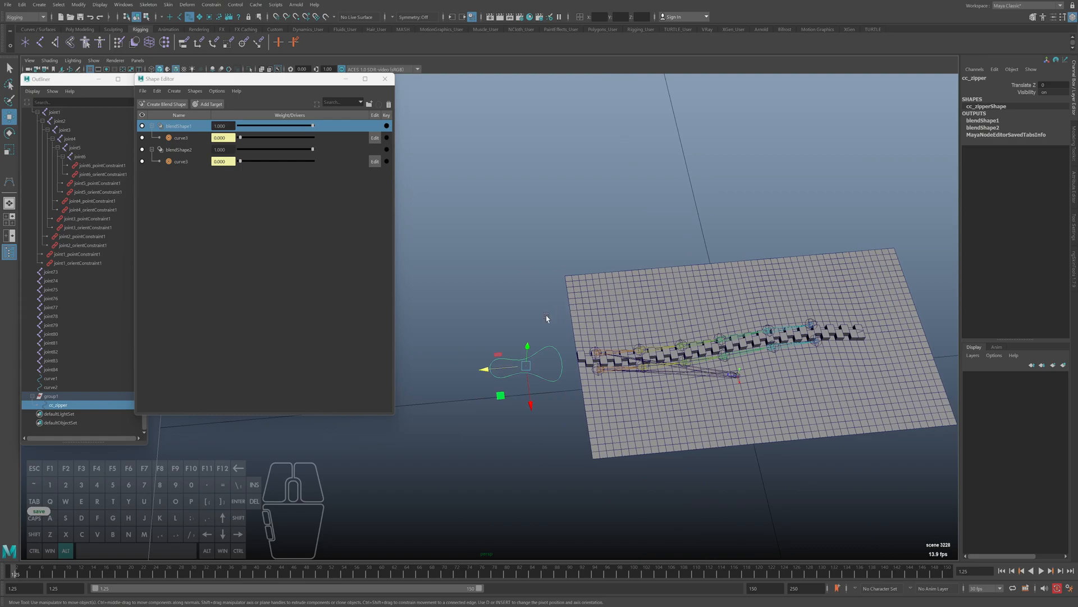
alt+right_drag(553, 315, 572, 317)
alt+middle_drag(572, 317, 555, 310)
mouse_move(482, 370)
mouse_down()
mouse_move(429, 376)
mouse_move(480, 383)
mouse_move(414, 372)
mouse_move(483, 382)
mouse_up()
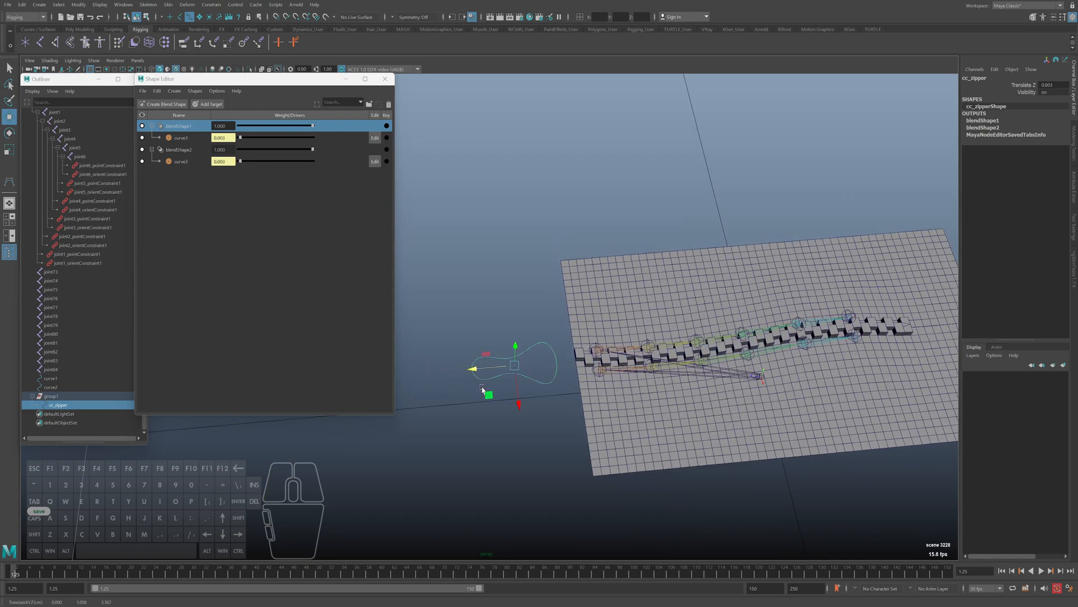
Hide joints in the viewport and slide cc_zipper open and closed to check the teeth and cloth deformation
click(94, 61)
click(104, 206)
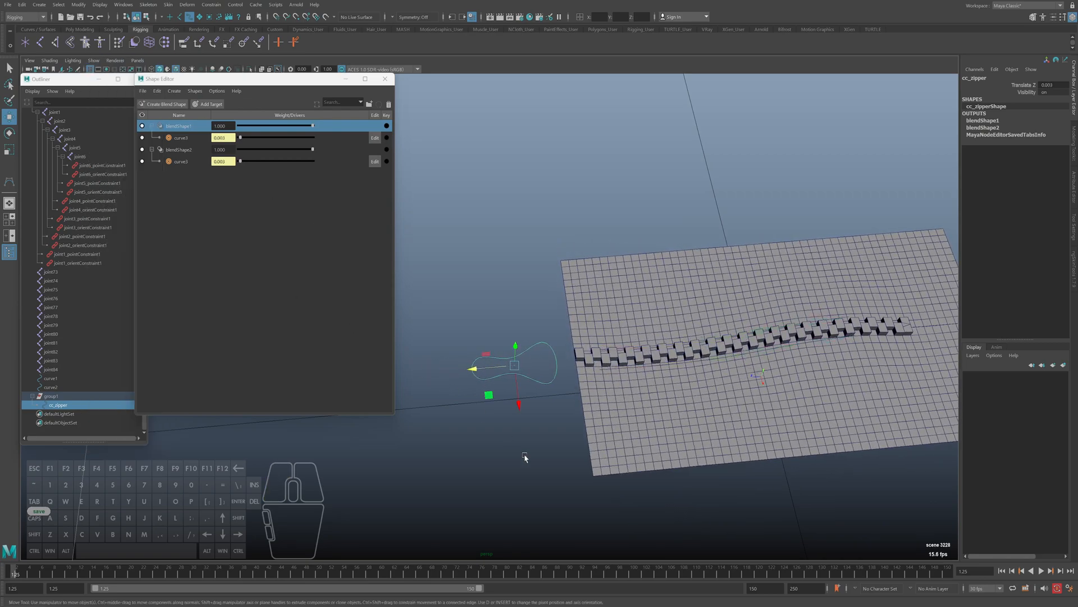
drag(472, 380, 451, 374)
mouse_move(470, 364)
alt+middle_down()
mouse_move(435, 358)
mouse_move(473, 365)
alt+middle_up()
drag(446, 370, 514, 371)
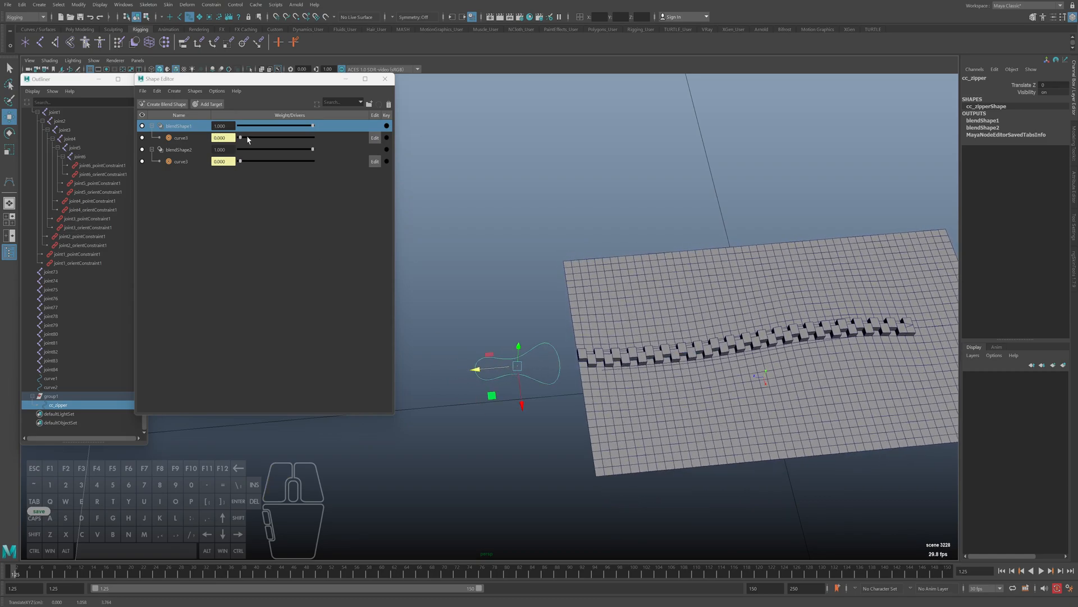
drag(476, 370, 403, 372)
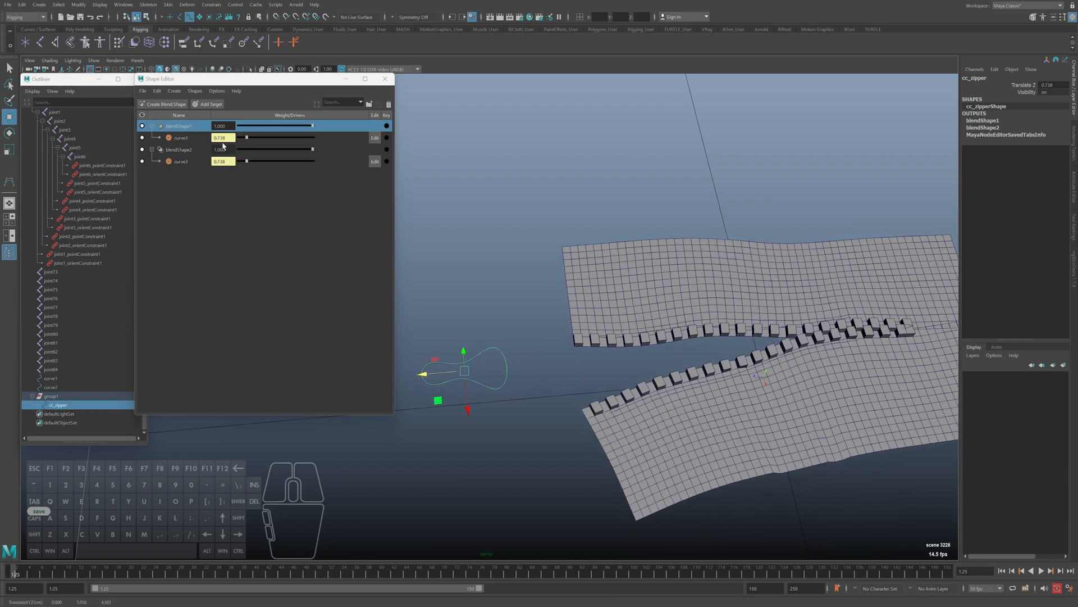
click(185, 138)
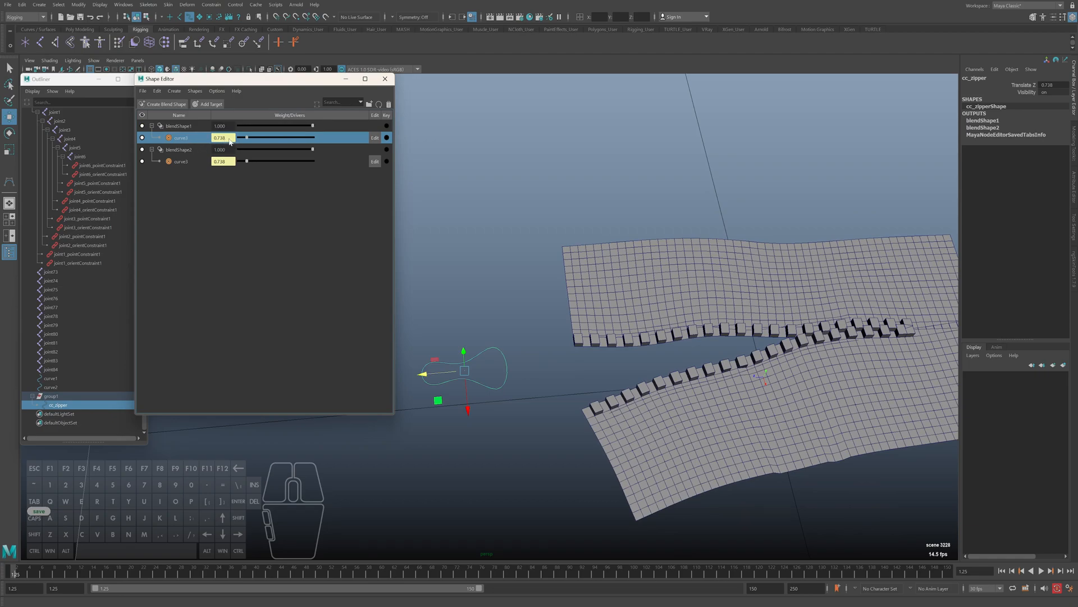
right_click(188, 138)
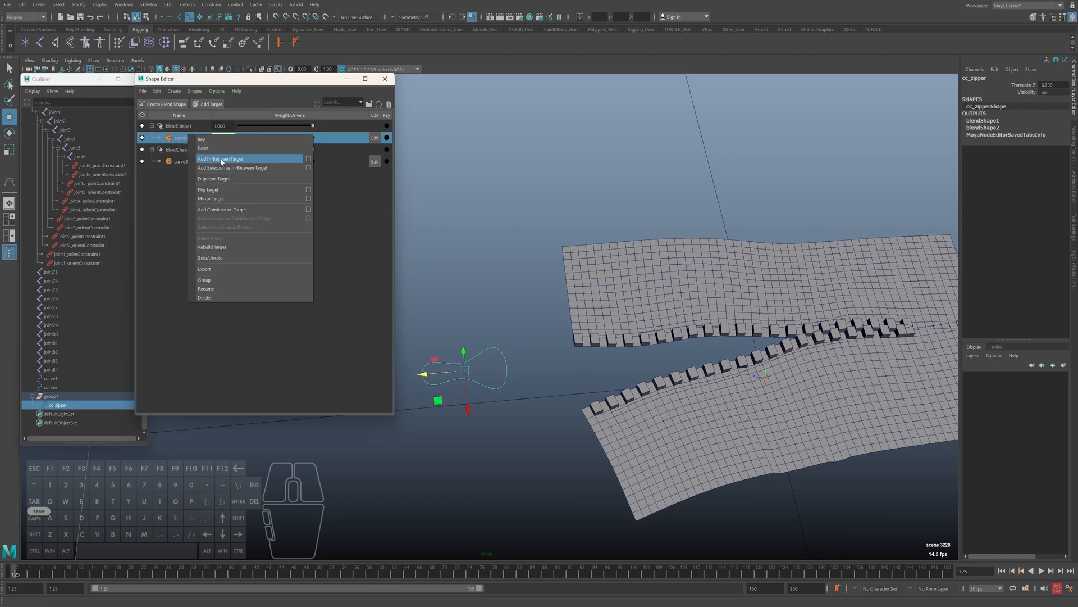
alt+middle_drag(552, 416, 558, 415)
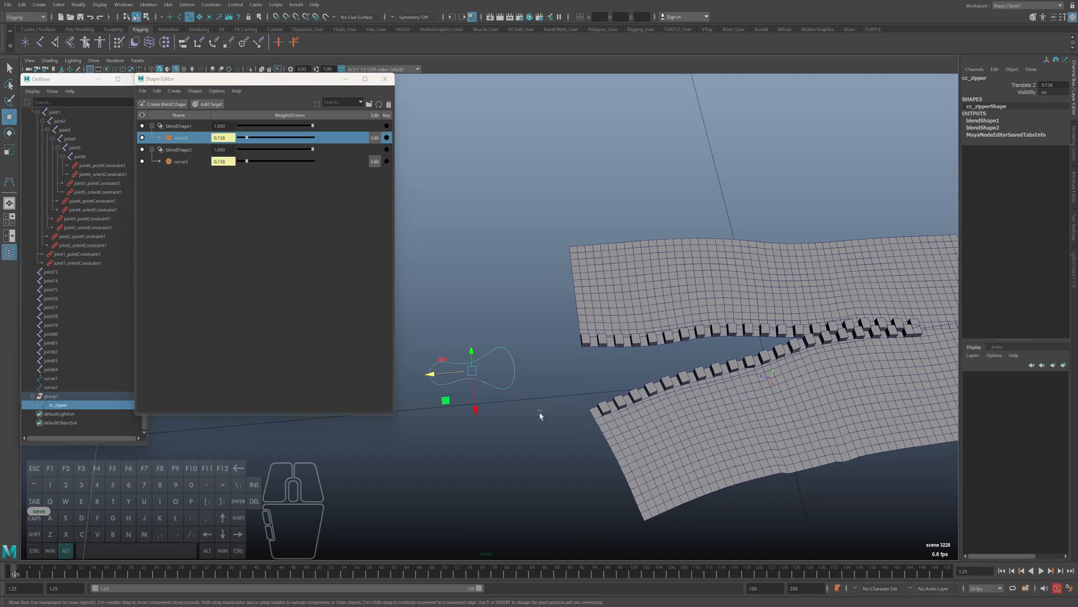
Save the scene with the zipper closed, and slide cc_zipper to a Translate Z of about 0.369
drag(442, 372, 524, 377)
alt+middle_drag(524, 379, 475, 384)
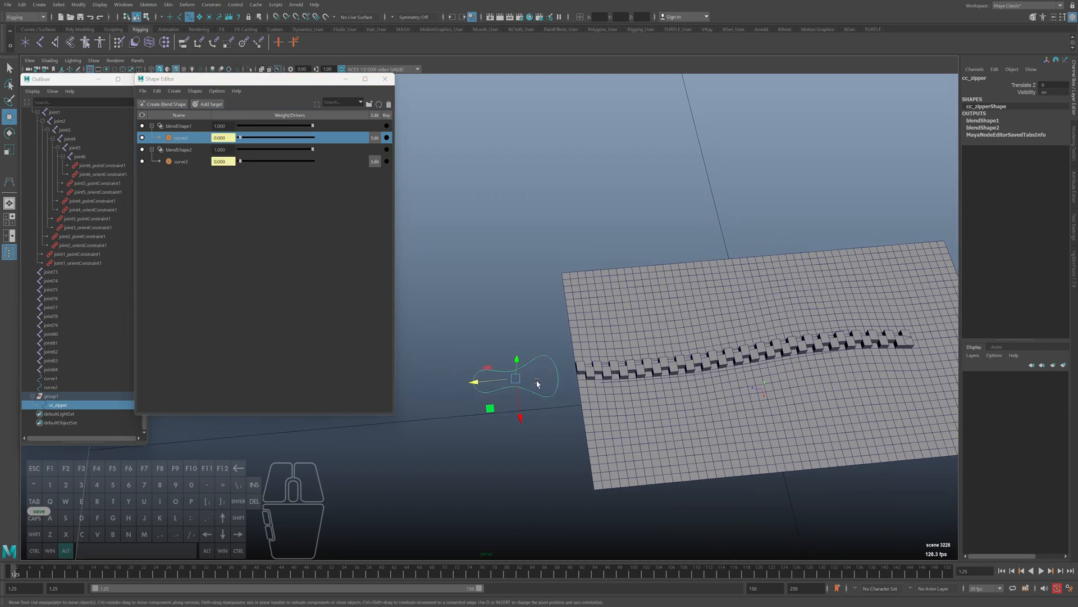
click(479, 382)
key(ctrl+s)
drag(478, 382, 453, 386)
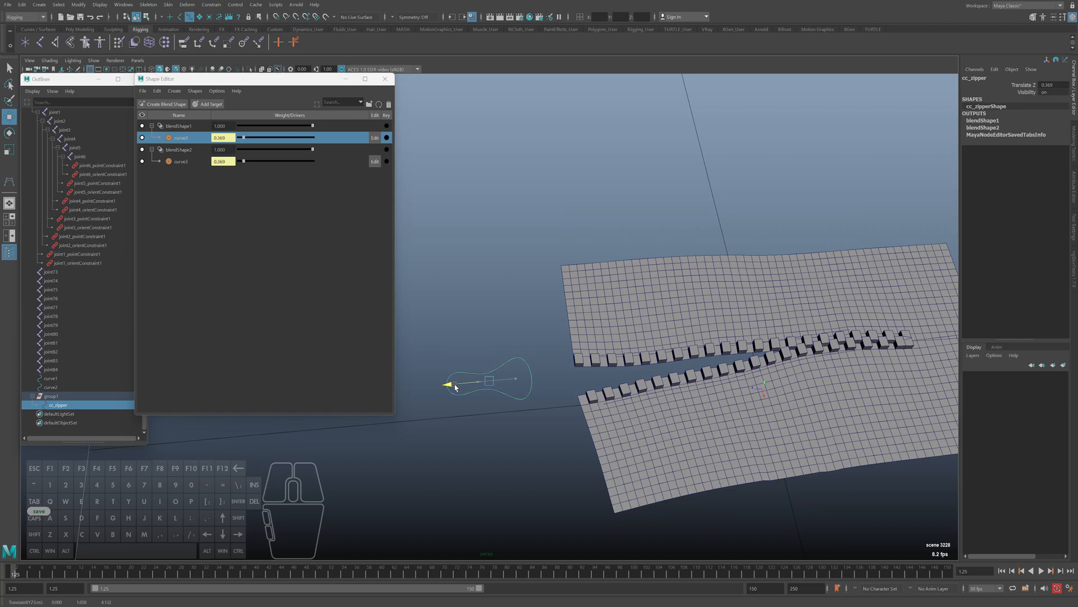
Add a Relative in-between target to blendShape1's curve3 at the current target shape weight of 0.369
right_click(188, 139)
click(306, 161)
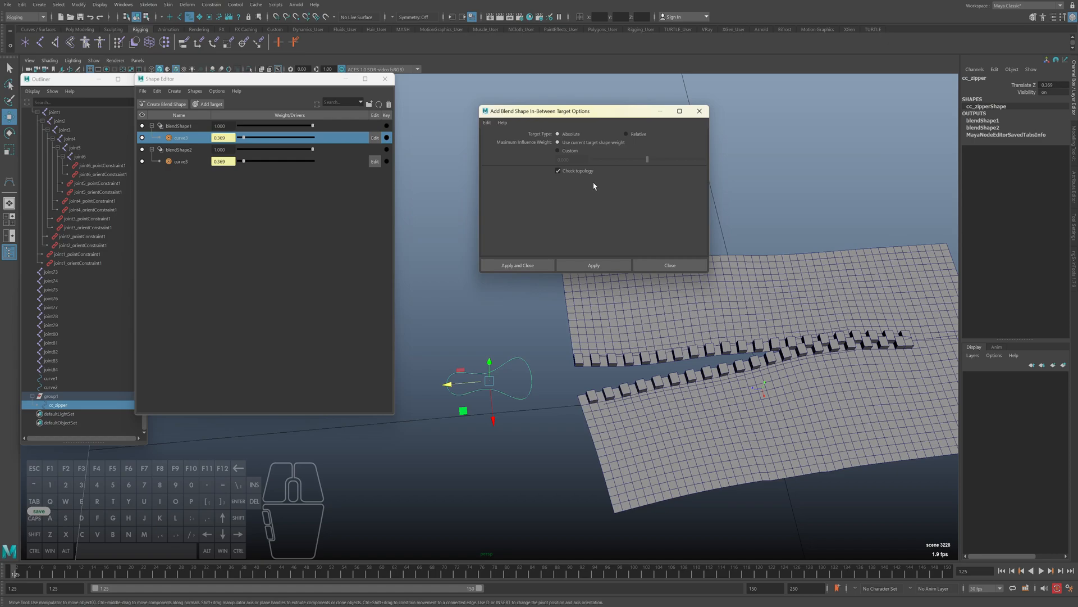
click(631, 136)
click(542, 265)
Switch the viewport to wireframe display around the partly opened zipper
key(alt)
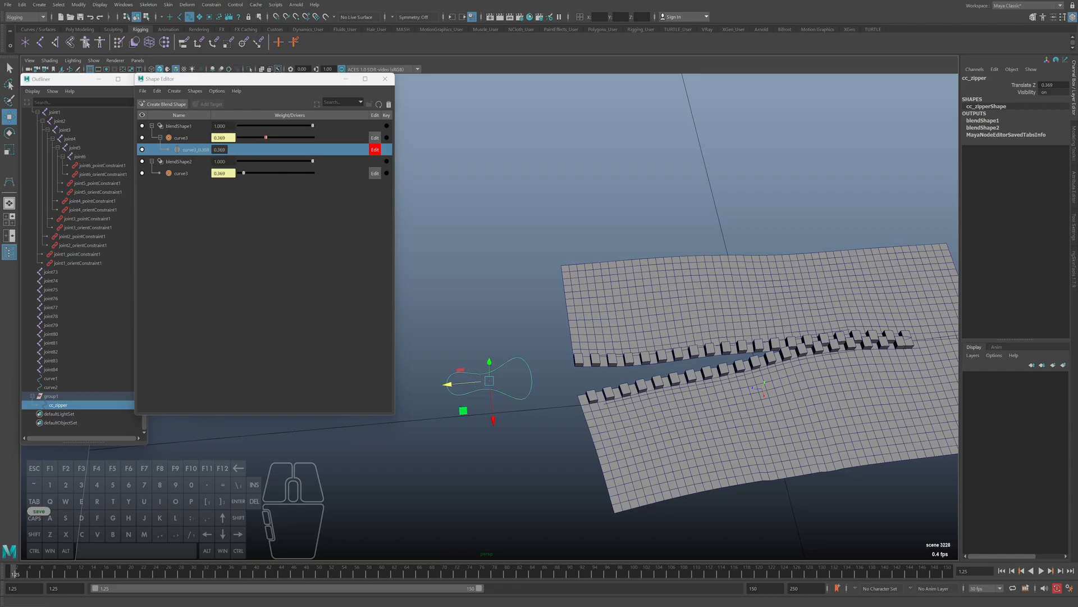
alt+middle_drag(641, 374, 590, 361)
key(4)
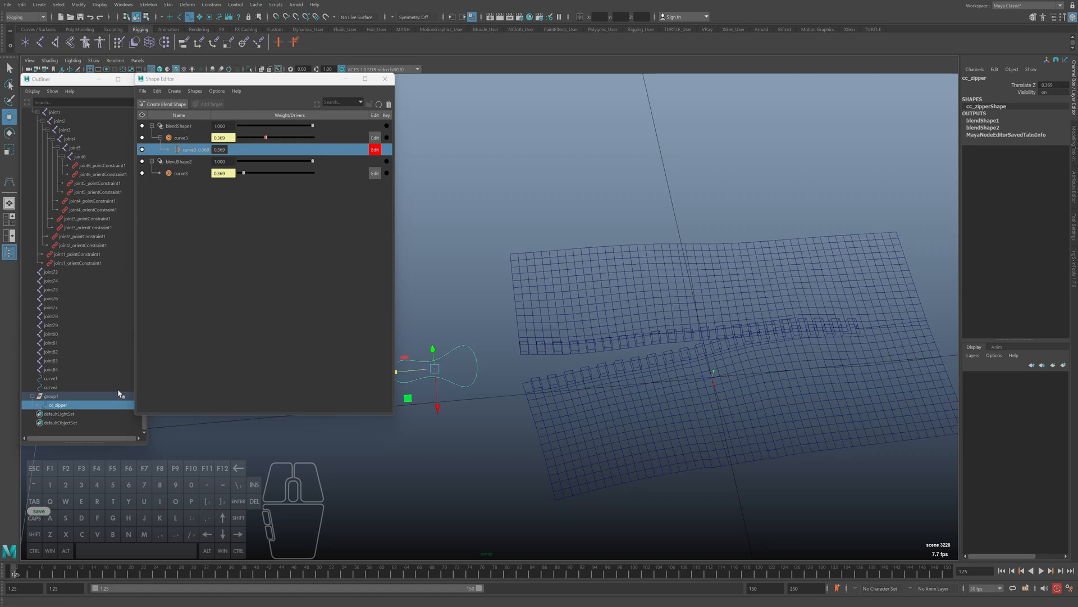
Display the control vertices of curve1, the curve along the lower half of the partly opened zipper
click(51, 378)
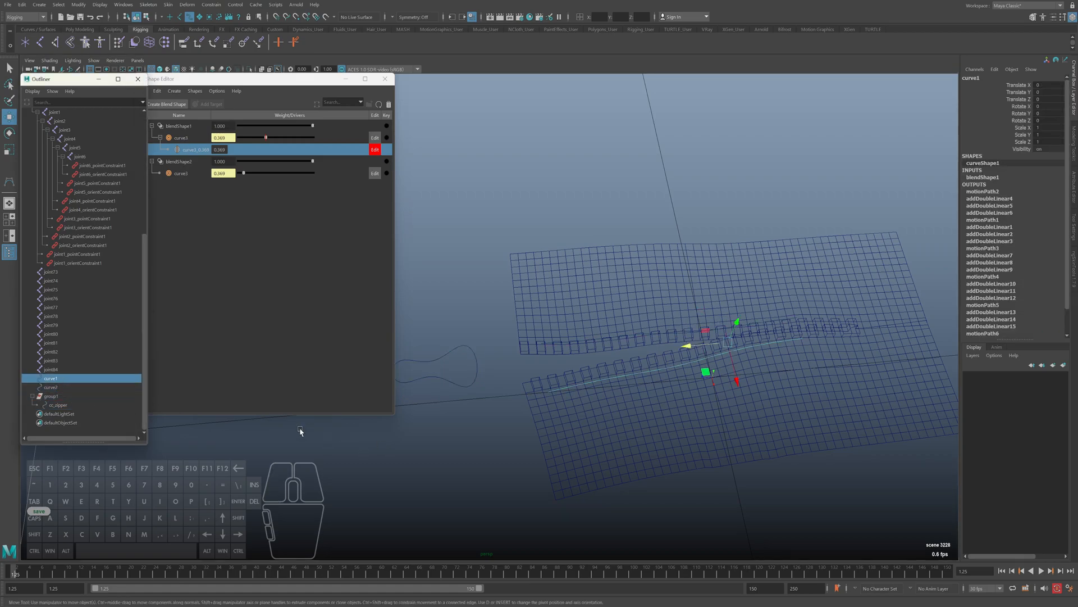
click(51, 387)
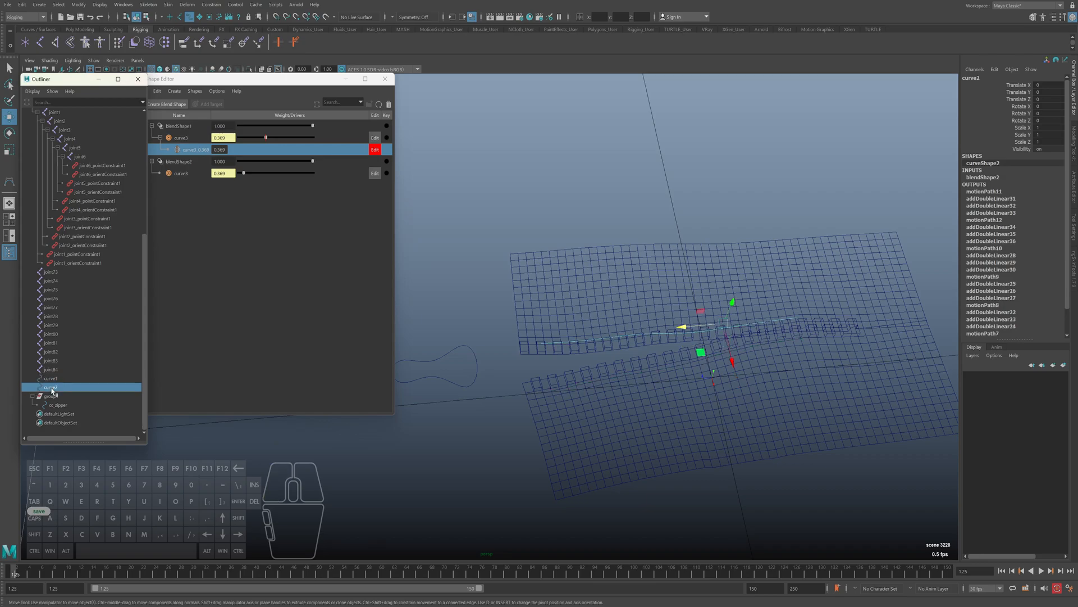
click(50, 378)
alt+drag(638, 450, 569, 390)
right_drag(597, 189, 628, 419)
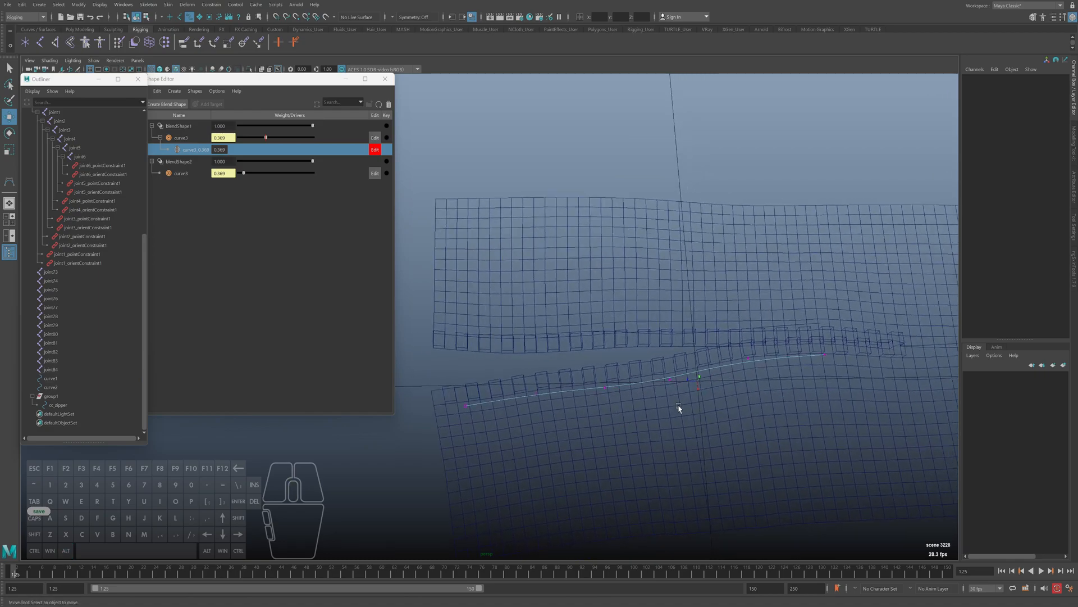
Pull curve1's control vertex at the zipper's open end outward, away from the upper row of teeth
drag(697, 418, 674, 427)
key(w)
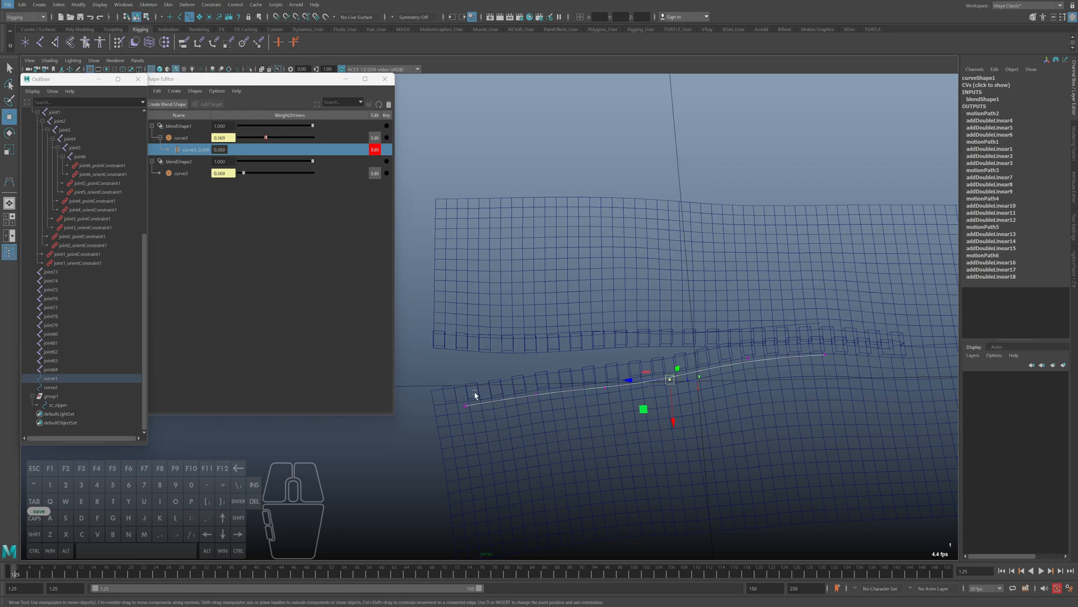
drag(468, 450, 465, 475)
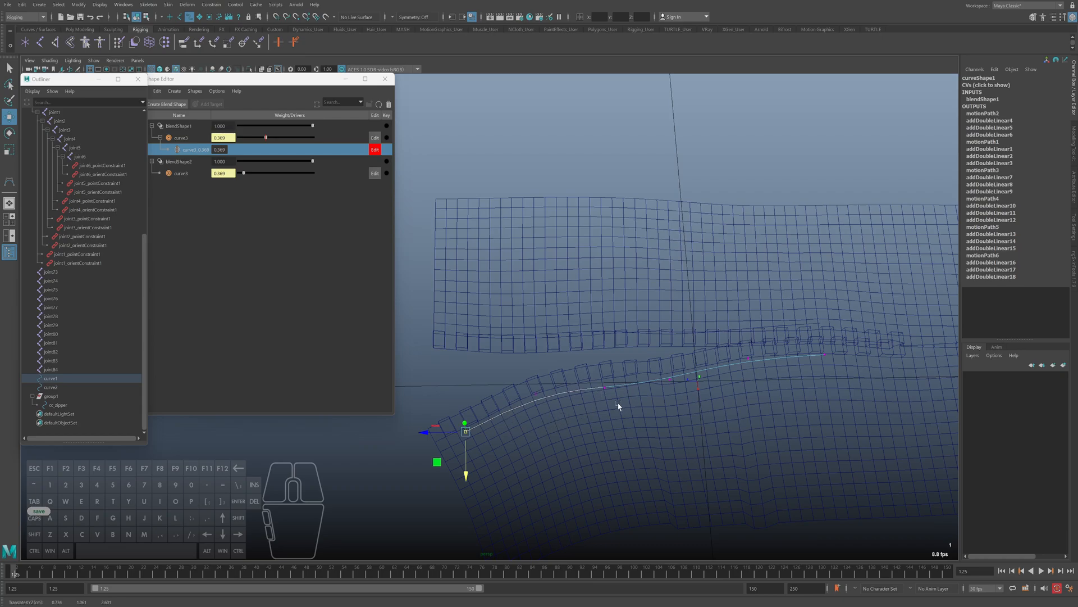
Adjust curve1's middle control vertices near the split and switch the viewport to shaded display
drag(579, 359, 701, 414)
mouse_move(661, 366)
mouse_down()
mouse_move(681, 392)
mouse_move(670, 385)
mouse_up()
key(w)
key(5)
Reposition curve1's middle control vertices so the lower teeth follow a smooth arc from the open end to the closed section
mouse_move(733, 345)
mouse_down()
mouse_move(766, 375)
mouse_move(753, 397)
mouse_up()
drag(655, 343, 668, 385)
mouse_move(595, 378)
mouse_down()
mouse_move(611, 399)
mouse_move(605, 389)
mouse_up()
drag(655, 343, 653, 401)
key(e)
drag(771, 402, 748, 383)
key(w)
drag(655, 371, 681, 353)
drag(597, 368, 584, 368)
key(z)
mouse_move(660, 348)
mouse_down()
mouse_move(680, 381)
mouse_move(674, 407)
mouse_up()
click(643, 366)
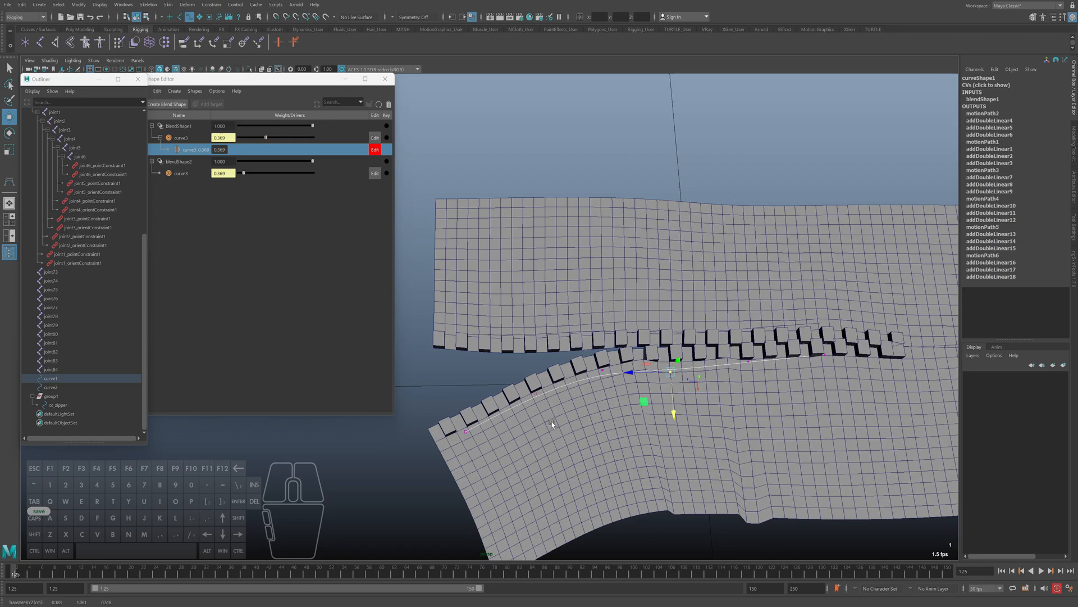
Slide cc_zipper back and forth along Z to check how the teeth open and close, stopping at about 0.355
alt+middle_drag(604, 364, 704, 349)
click(470, 362)
alt+middle_drag(482, 380, 549, 389)
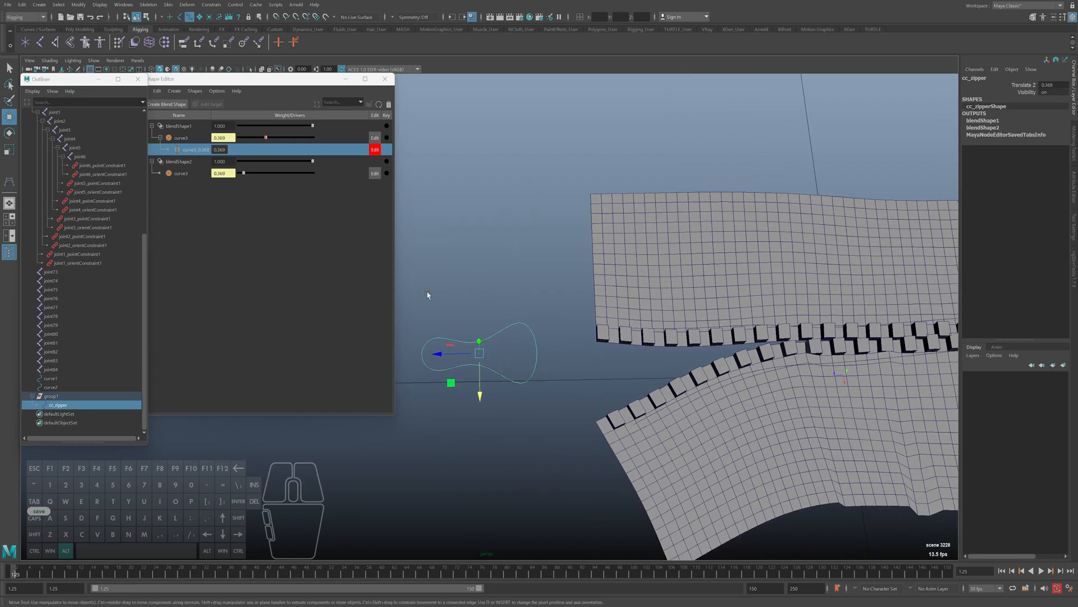
click(374, 156)
drag(439, 358, 477, 359)
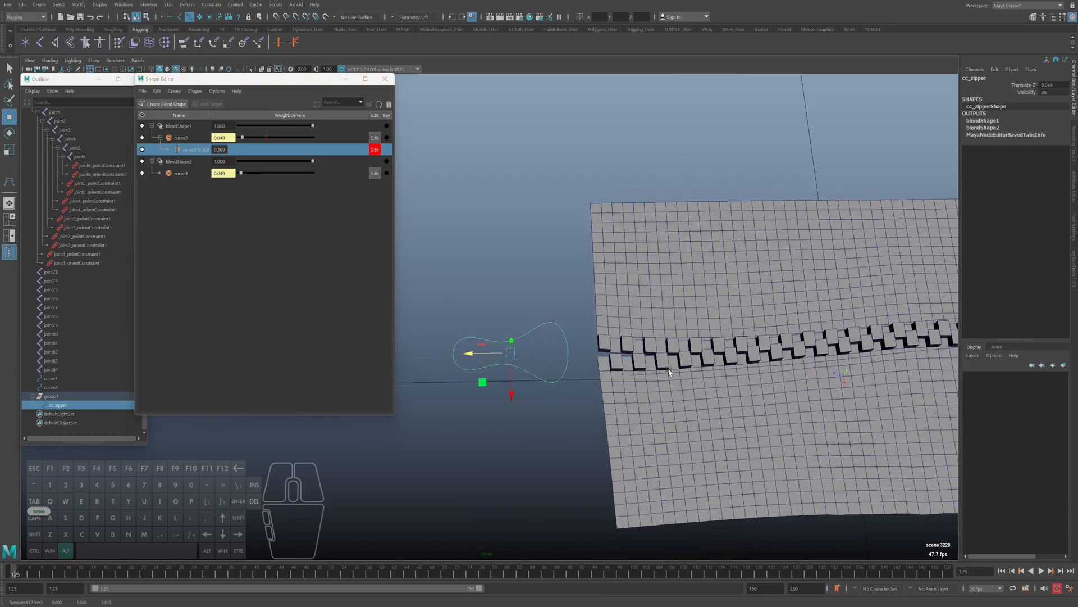
alt+drag(556, 365, 609, 364)
drag(442, 342, 518, 344)
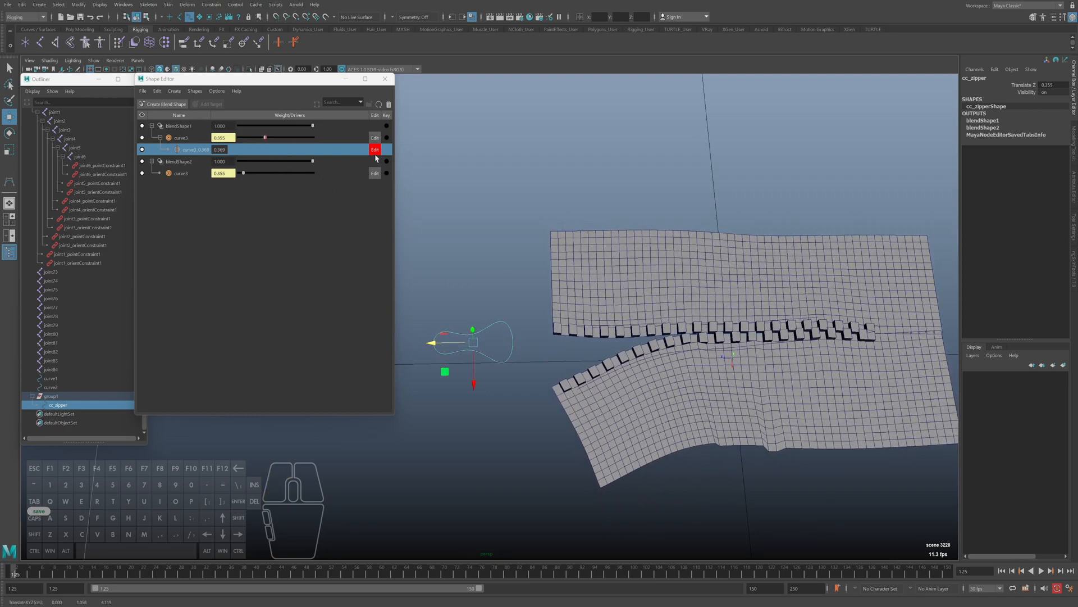
alt+right_drag(548, 335, 558, 339)
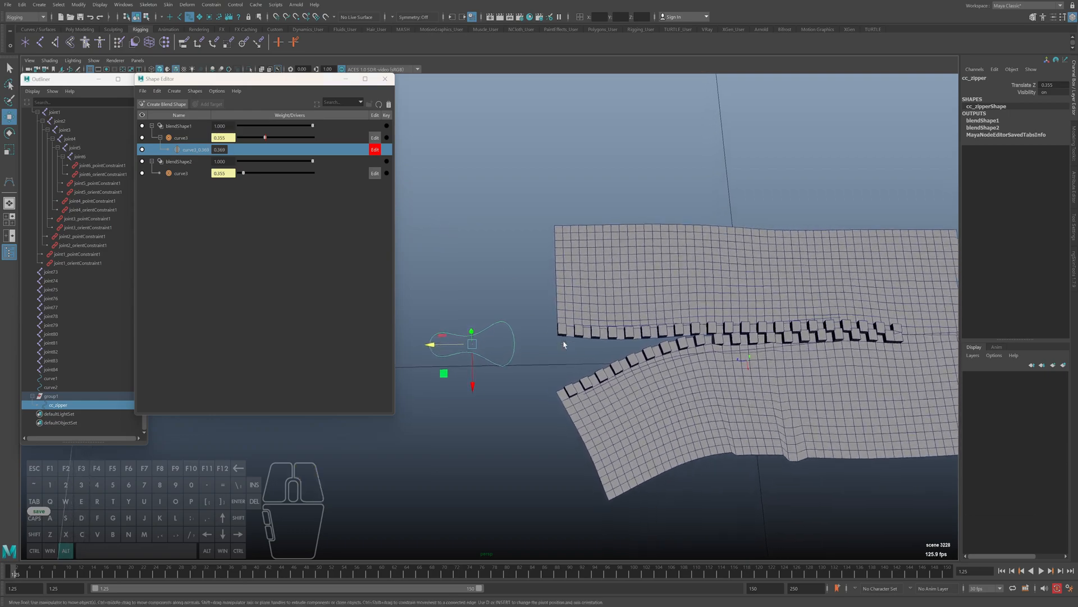
Display curve1's control vertices and move those near the open end to bend the lower teeth into a rounder arc
alt+middle_drag(558, 339, 526, 324)
key(4)
alt+right_drag(587, 351, 624, 362)
click(624, 362)
right_drag(552, 347, 550, 323)
alt+middle_drag(694, 361, 601, 400)
click(579, 380)
drag(578, 404, 543, 362)
click(650, 356)
drag(652, 389, 653, 397)
key(5)
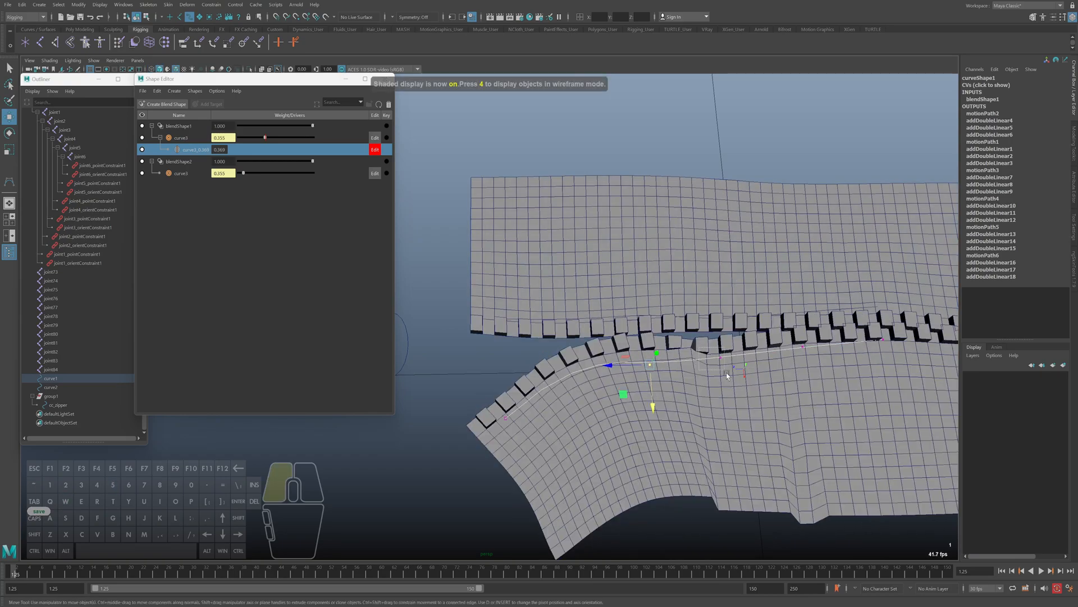
Adjust curve1's control vertex along the closed section and return to object selection
click(803, 353)
drag(807, 374, 808, 380)
alt+middle_drag(574, 357, 591, 368)
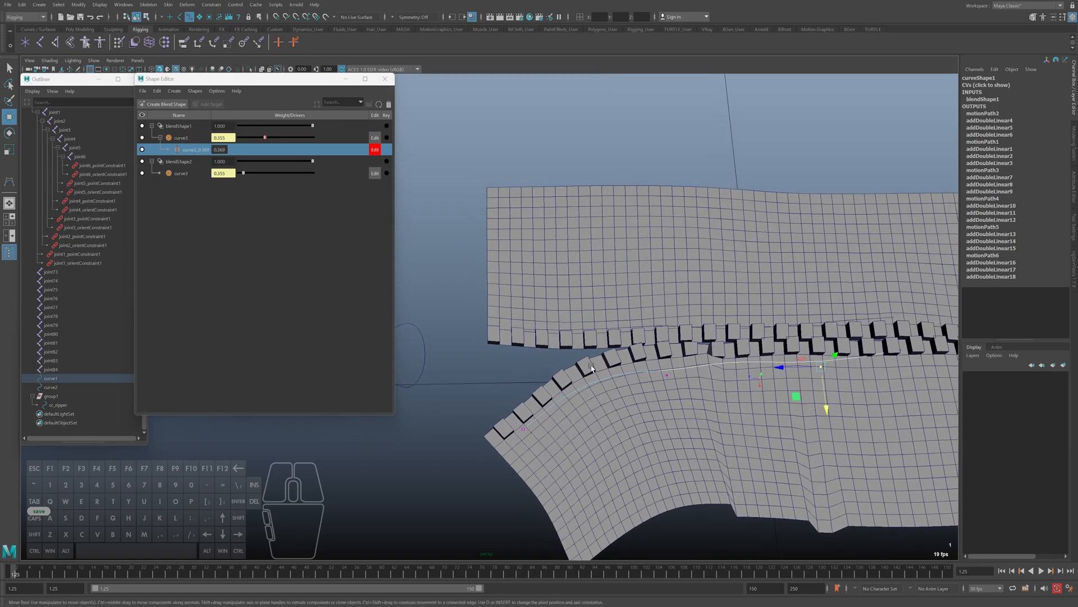
key(F8)
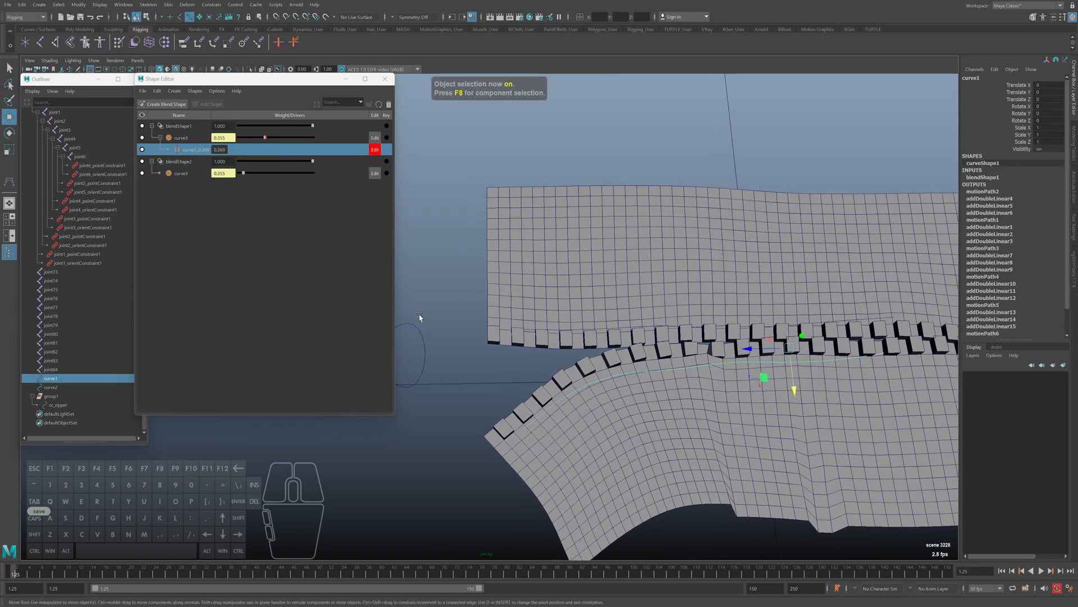
Slide cc_zipper along Z to test the opening and leave Translate Z at about 0.336
click(424, 340)
alt+middle_drag(432, 361, 498, 365)
drag(412, 363, 436, 364)
alt+right_drag(519, 372, 498, 378)
alt+middle_drag(498, 378, 556, 381)
drag(455, 353, 479, 360)
Display curve1's control vertices again and move the open-end vertices toward the upper row of teeth
key(4)
click(638, 393)
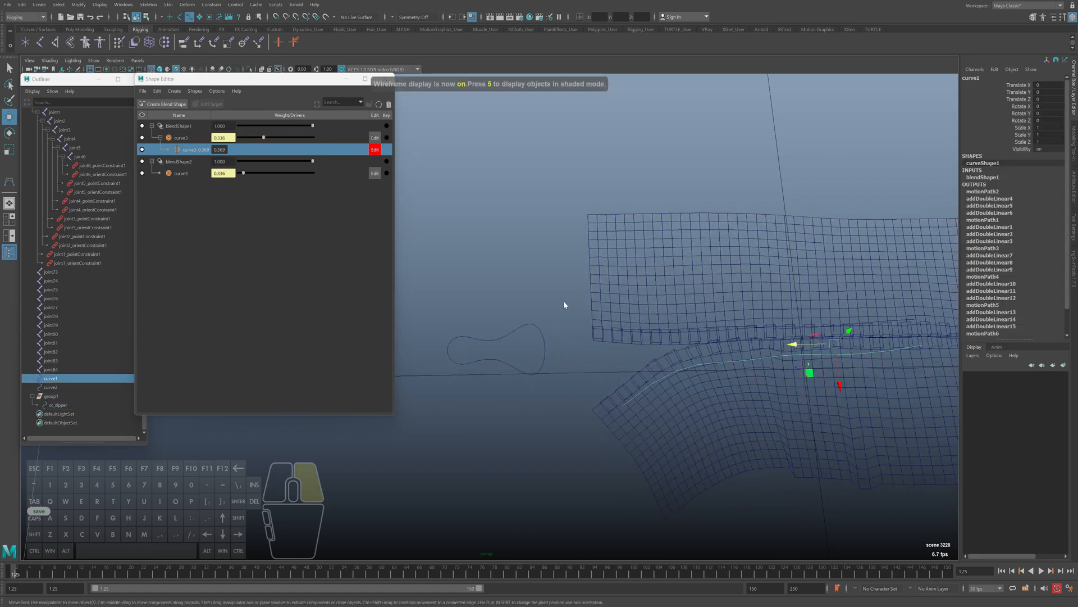
right_drag(564, 301, 516, 302)
key(5)
mouse_move(639, 423)
mouse_down()
mouse_move(612, 395)
mouse_move(624, 398)
mouse_up()
alt+middle_drag(636, 407, 583, 409)
mouse_move(599, 339)
mouse_down()
mouse_move(636, 388)
mouse_move(620, 418)
mouse_up()
key(ctrl+z)
Reposition curve1's remaining control vertices into a gentler curve toward the closed section and return to object selection
click(620, 404)
key(w)
drag(668, 354, 681, 397)
drag(719, 336, 739, 385)
drag(774, 334, 807, 371)
alt+middle_drag(680, 434, 623, 383)
key(F8)
Add an in-between target at weight 0.336 to blendShape2's curve3 target
click(191, 173)
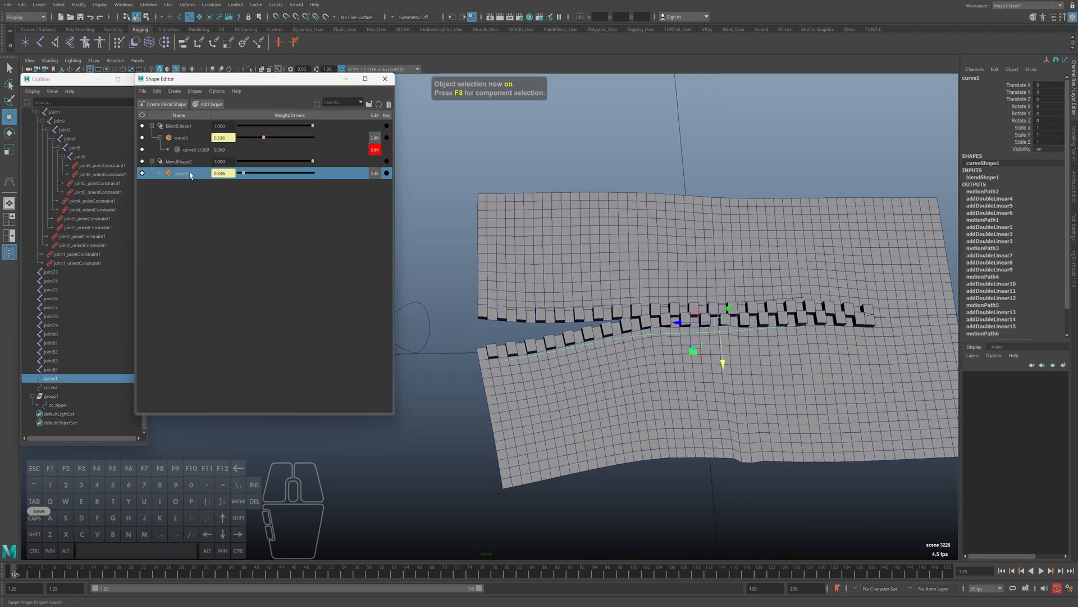
right_click(207, 173)
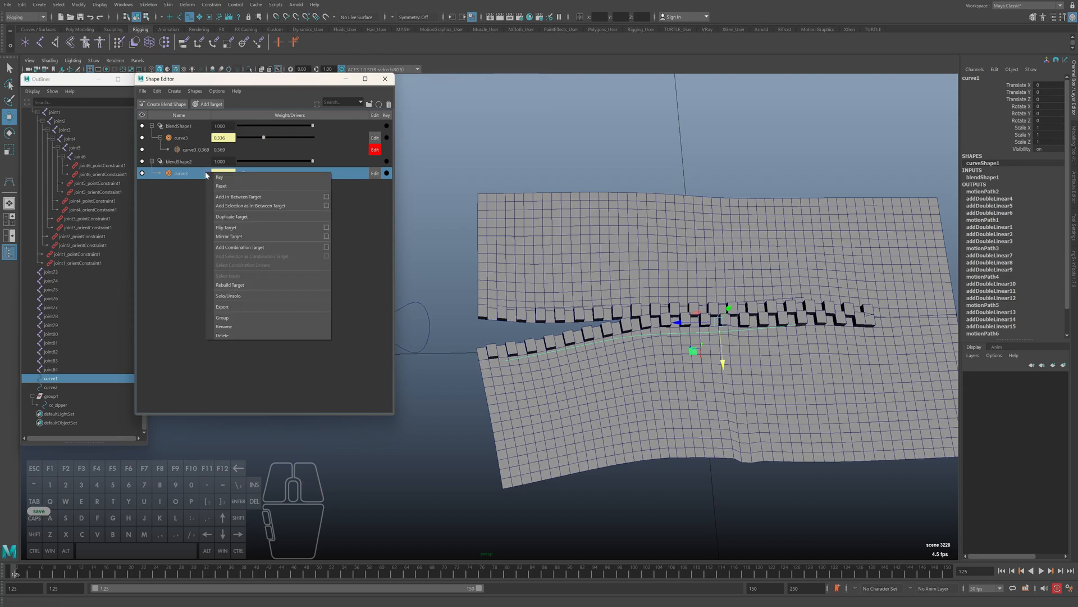
click(232, 198)
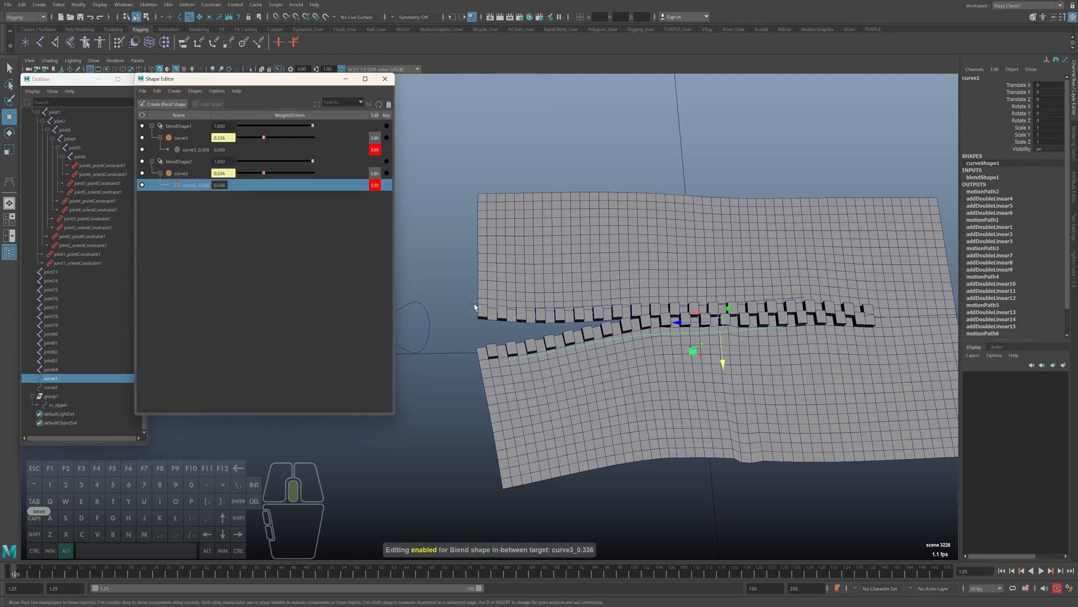
Display curve2's control vertices and move the one near the split away from the lower row of teeth
alt+middle_drag(474, 305, 478, 317)
key(4)
click(550, 330)
right_click(460, 260)
key(5)
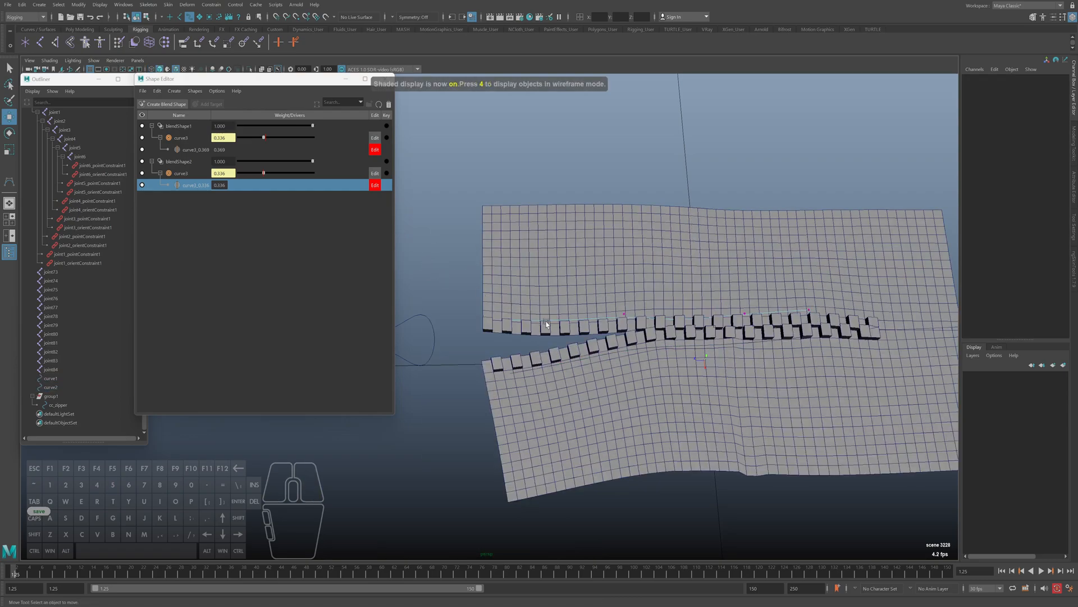
click(611, 314)
drag(627, 355, 625, 330)
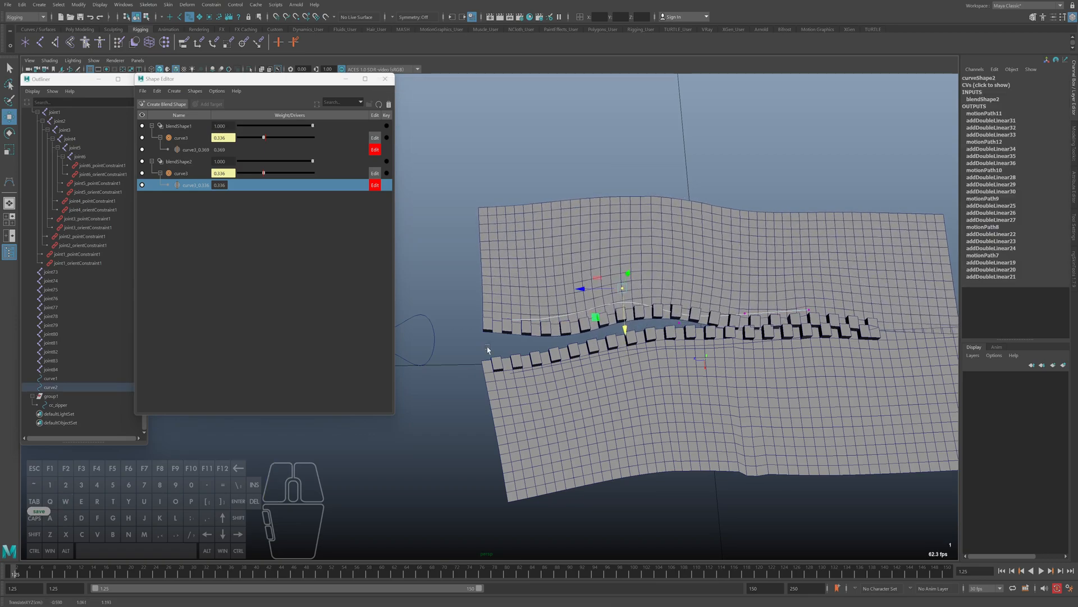
Raise curve2's control vertices at the open end to widen the gap above the lower teeth
key(4)
click(567, 323)
key(5)
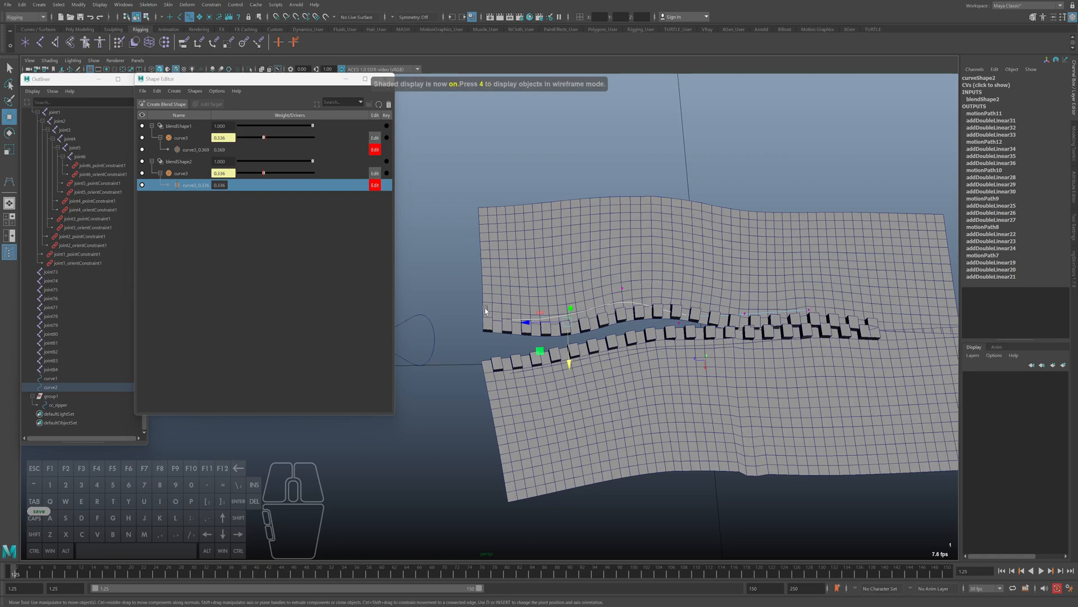
drag(509, 337, 510, 324)
click(567, 322)
drag(568, 346, 632, 350)
Display curve1's control vertices and reposition those near the split to follow the reshaped upper row
key(4)
right_drag(634, 178, 595, 179)
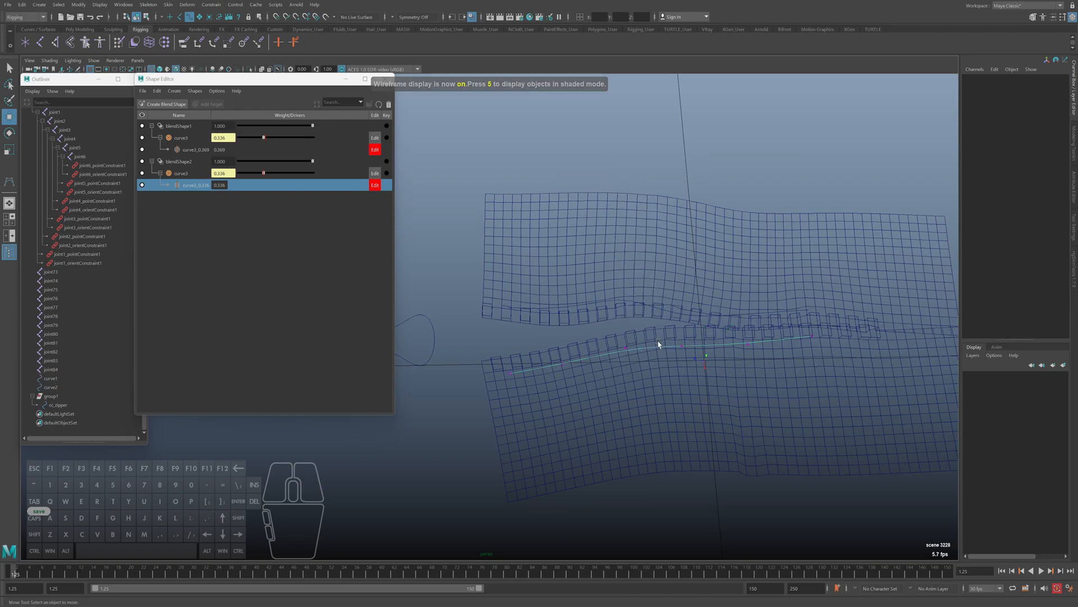
click(626, 348)
key(5)
drag(688, 373, 753, 391)
Move curve1's control vertices in the closed section upward so the lower teeth meet the upper row
key(4)
click(811, 337)
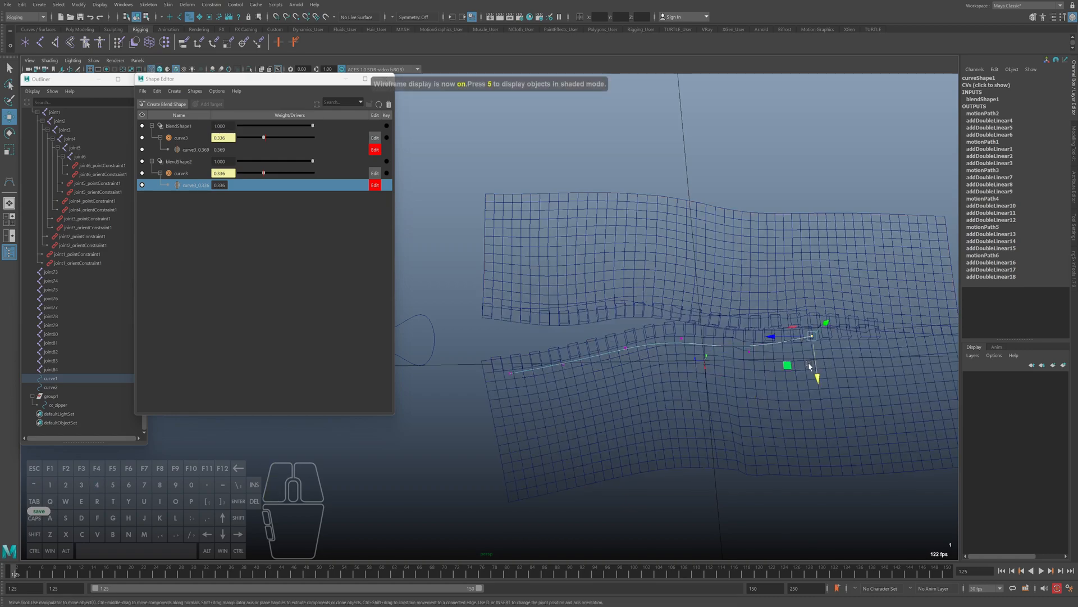
key(5)
drag(817, 374, 814, 358)
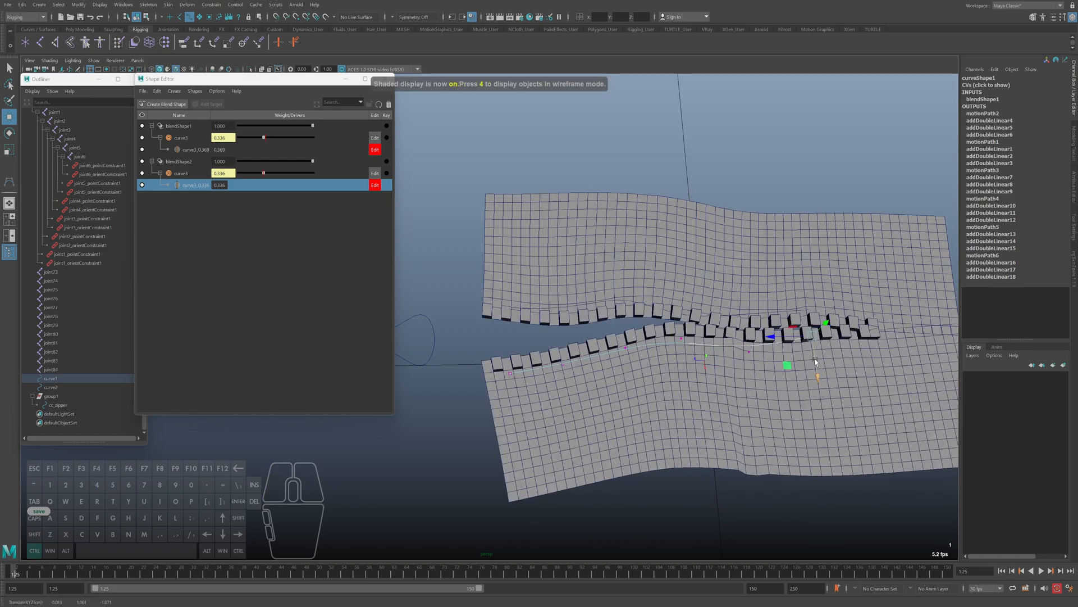
key(e)
drag(738, 339, 749, 363)
key(w)
Slide cc_zipper along Z to check the reshaped opening, stopping at about 0.347
click(433, 325)
alt+middle_drag(466, 365, 553, 376)
drag(449, 356, 480, 357)
alt+middle_drag(652, 343, 611, 341)
Display curve2's control vertices and adjust those between the open end and the split to smooth the upper row
key(4)
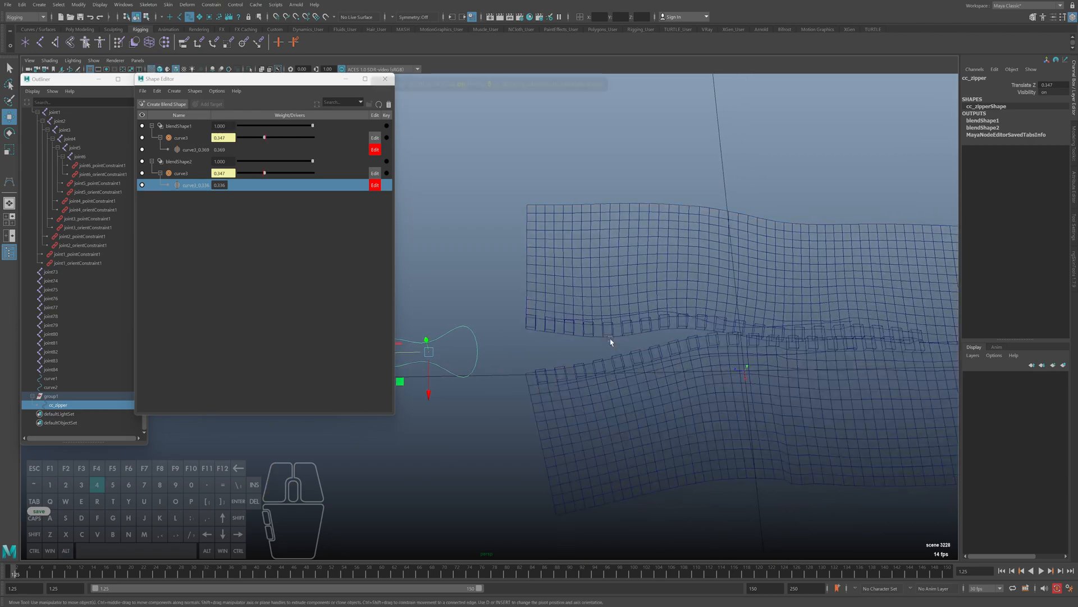
click(601, 318)
right_drag(486, 236, 455, 236)
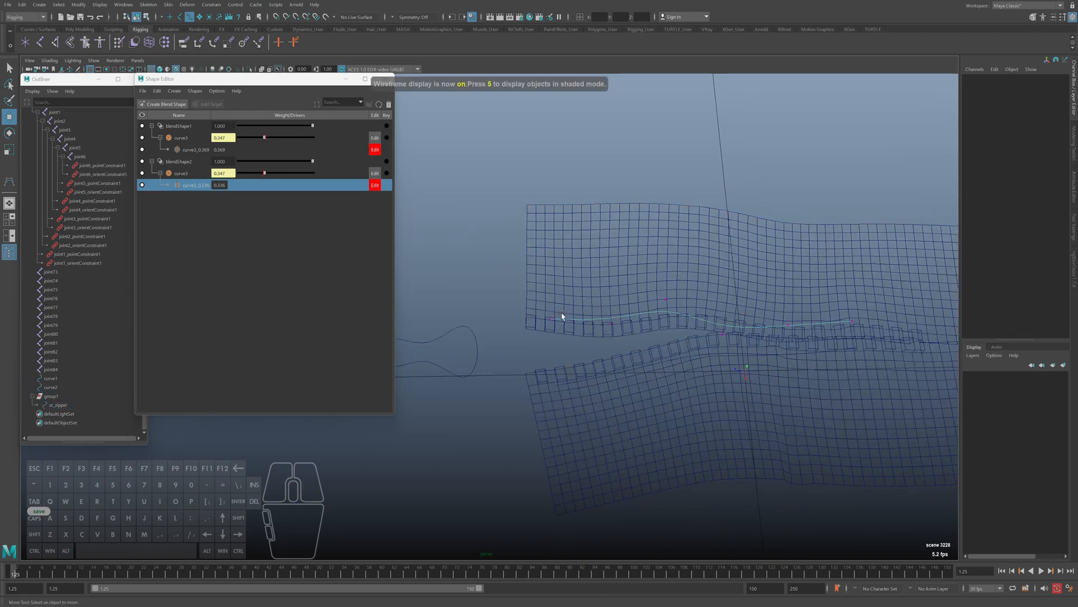
drag(587, 307, 615, 360)
key(ctrl+z)
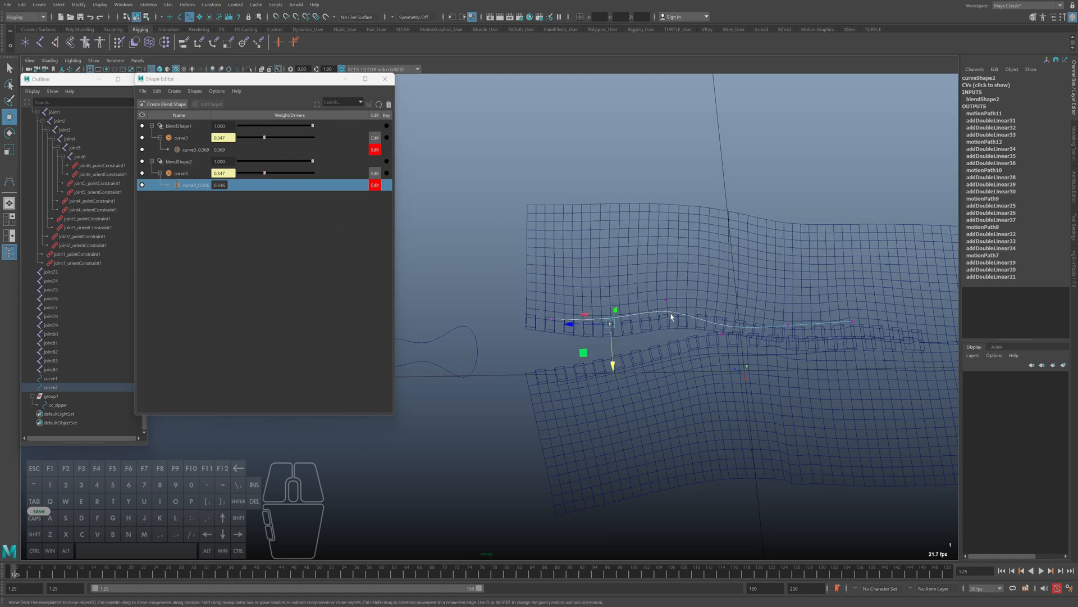
alt+middle_drag(718, 355, 682, 348)
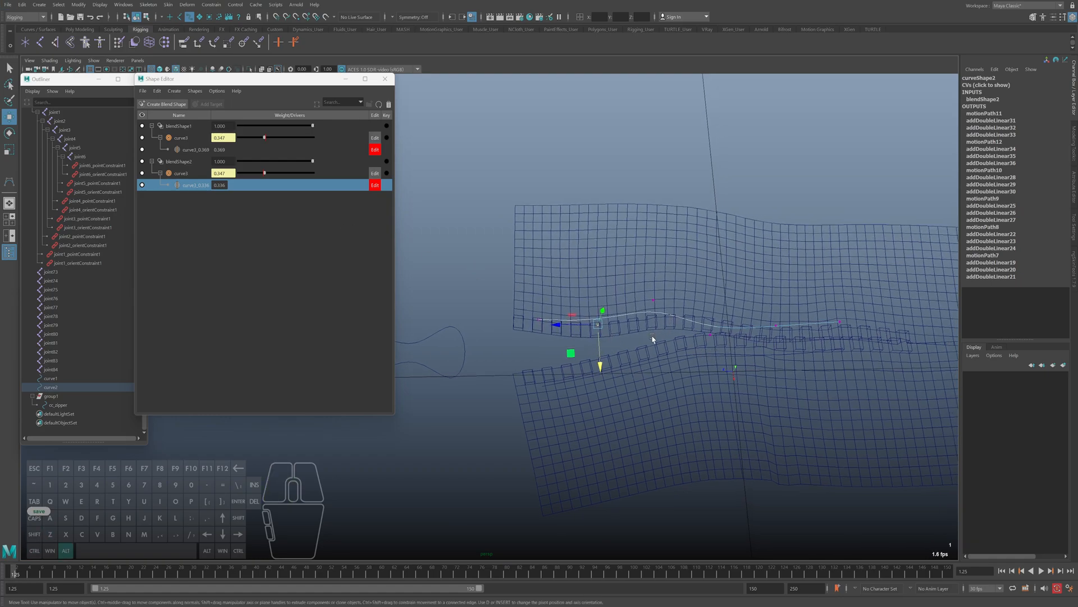
drag(540, 358, 539, 362)
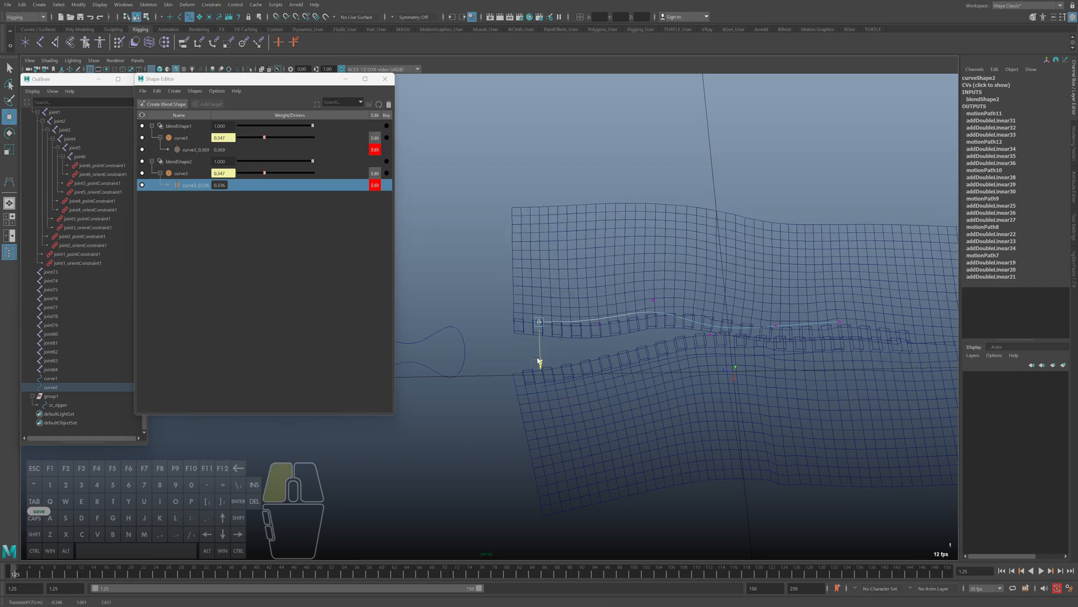
drag(638, 275, 668, 321)
alt+middle_drag(669, 323, 646, 326)
drag(631, 341, 631, 353)
Refine curve2's control vertices around the split in shaded display and return to object selection
key(5)
alt+middle_drag(677, 340, 664, 343)
drag(686, 317, 670, 355)
drag(678, 380, 677, 375)
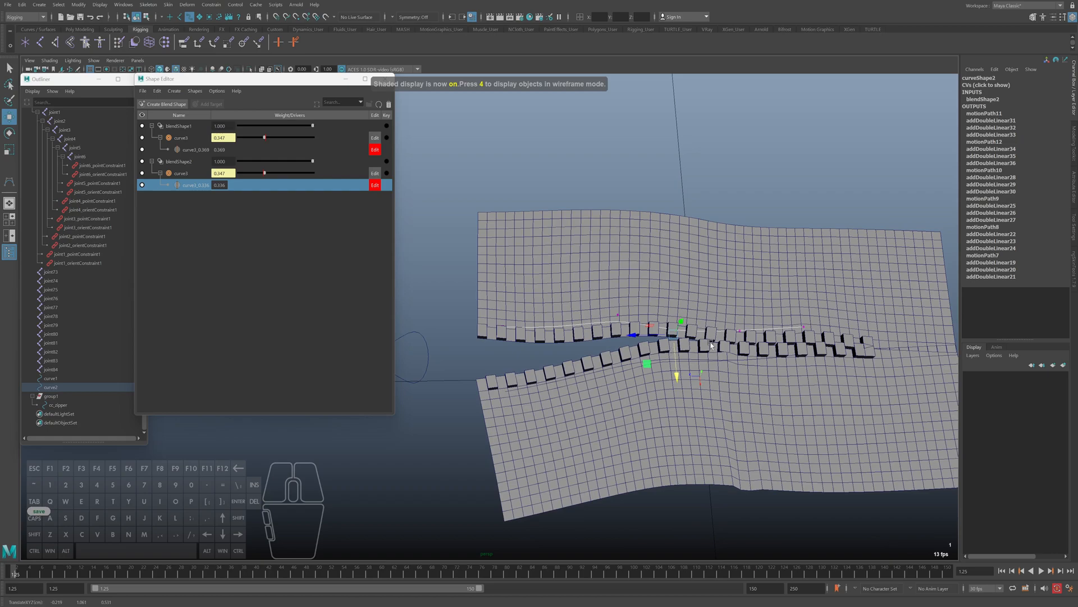
key(4)
key(5)
mouse_move(549, 319)
mouse_down()
mouse_move(571, 349)
mouse_move(563, 360)
mouse_up()
key(F8)
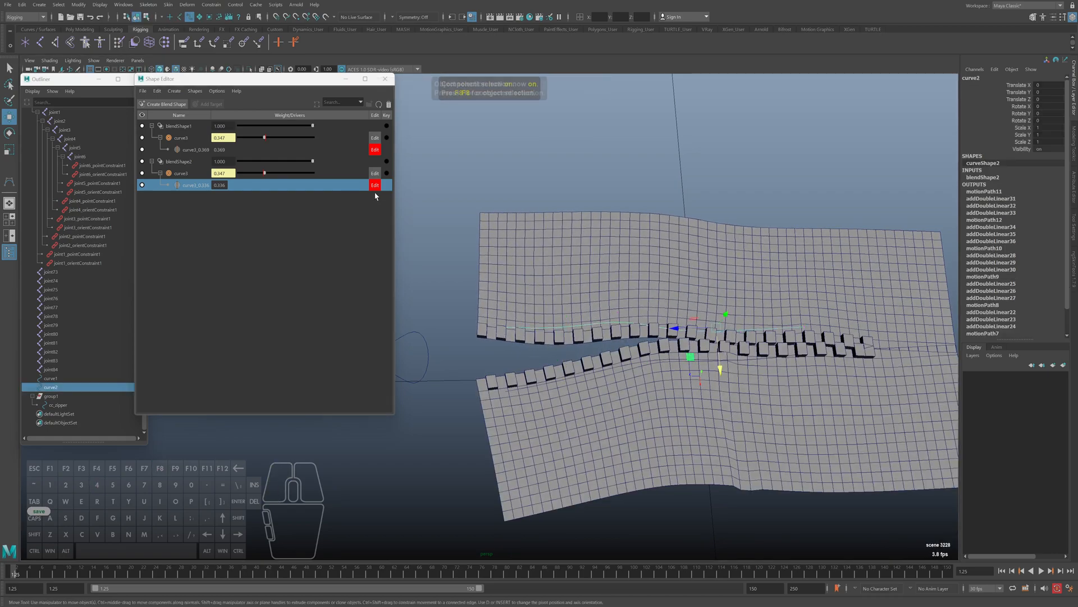
Slide cc_zipper along Z to check both rows of teeth, stopping at about 0.31
click(369, 162)
alt+middle_drag(423, 240, 483, 264)
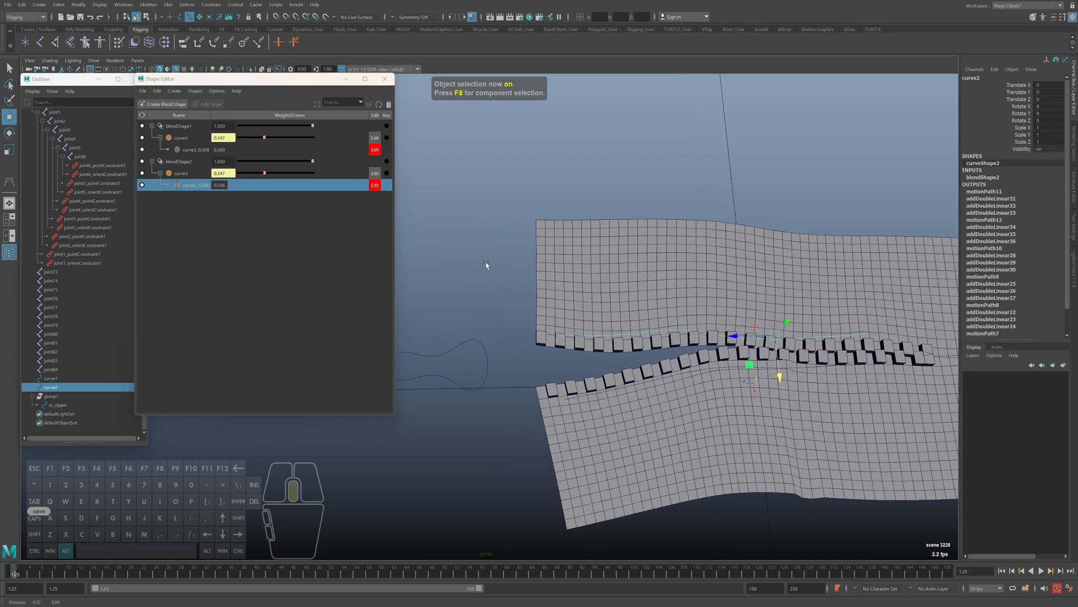
click(448, 377)
key(4)
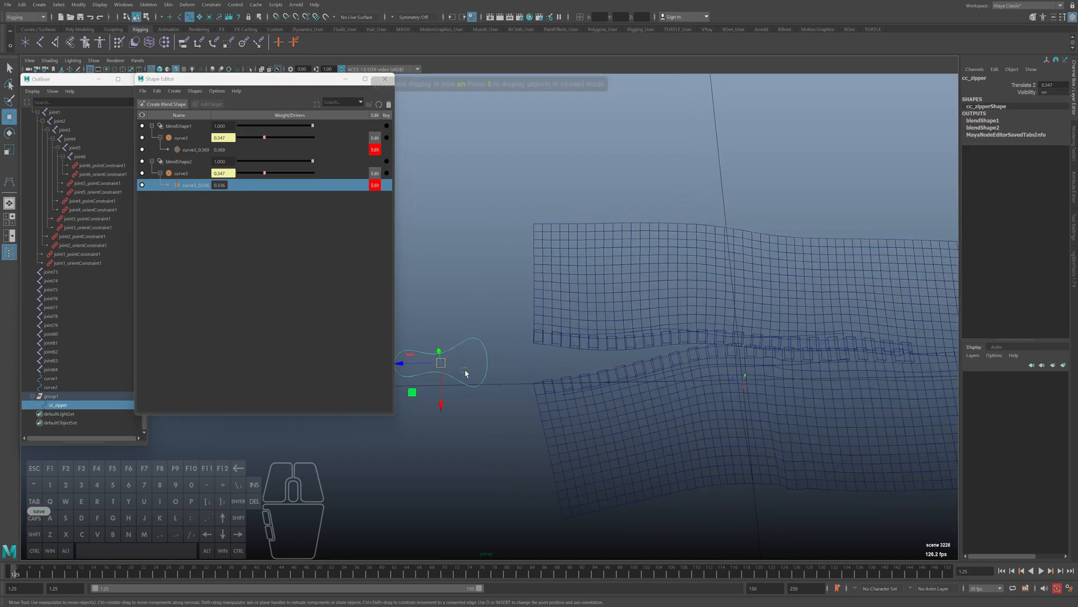
mouse_move(416, 366)
mouse_down()
mouse_move(476, 366)
mouse_move(407, 362)
mouse_move(499, 366)
mouse_move(480, 362)
mouse_move(485, 354)
mouse_up()
key(5)
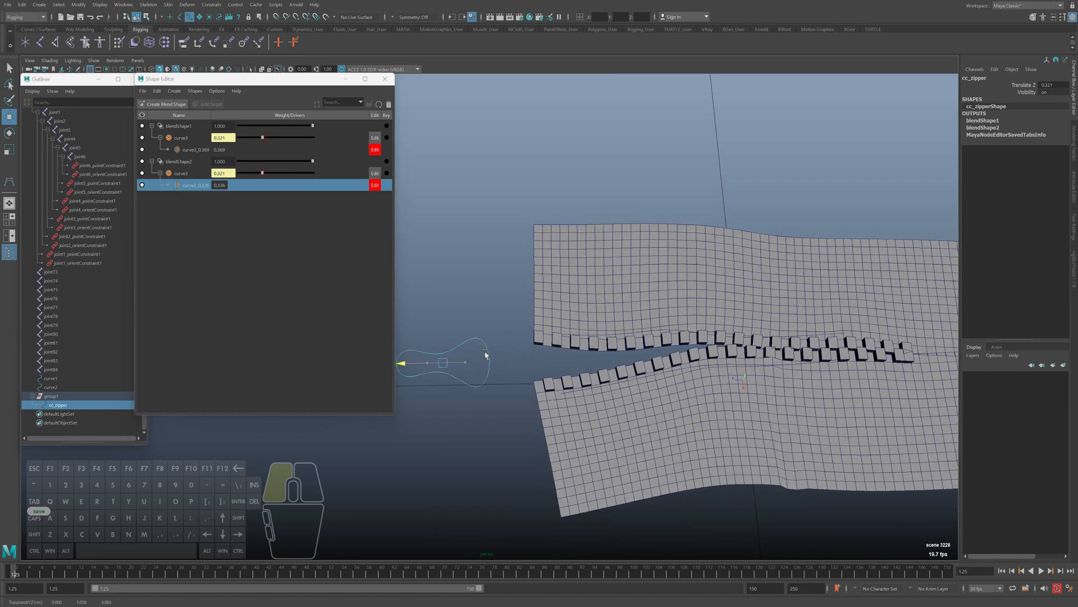
Display curve1's control vertices and raise those near the open end into a smooth arc toward the upper teeth
key(4)
click(650, 376)
right_drag(649, 181, 609, 180)
key(5)
click(612, 385)
drag(614, 400, 614, 391)
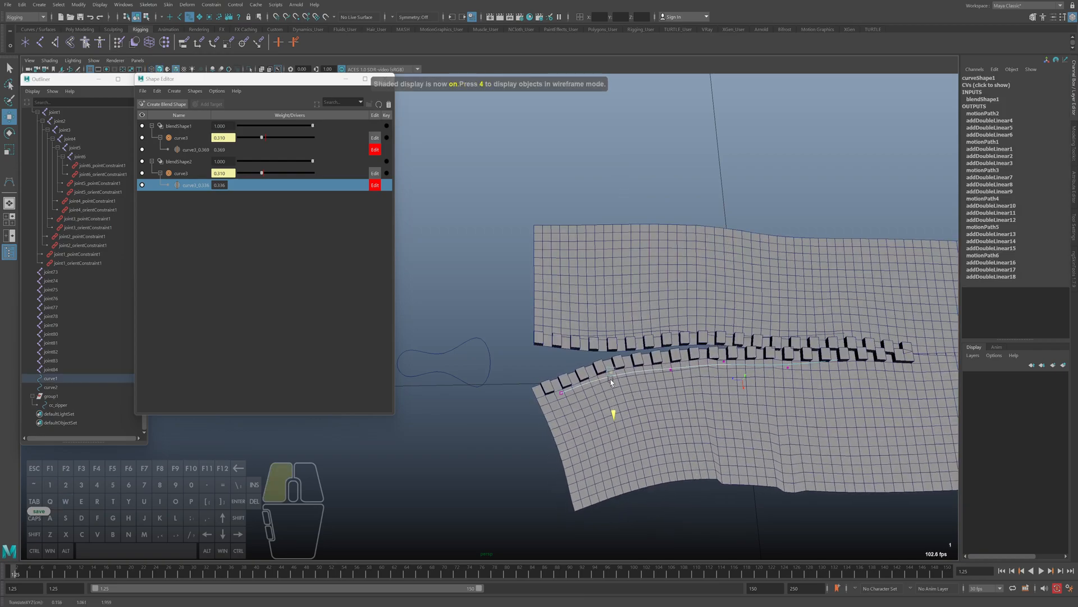
key(4)
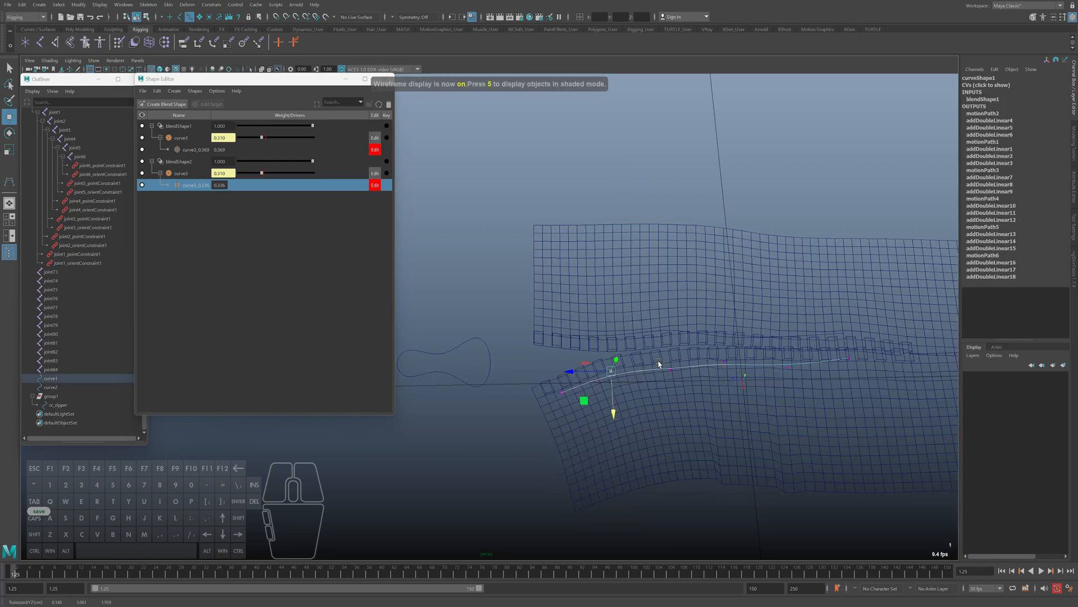
key(5)
click(672, 378)
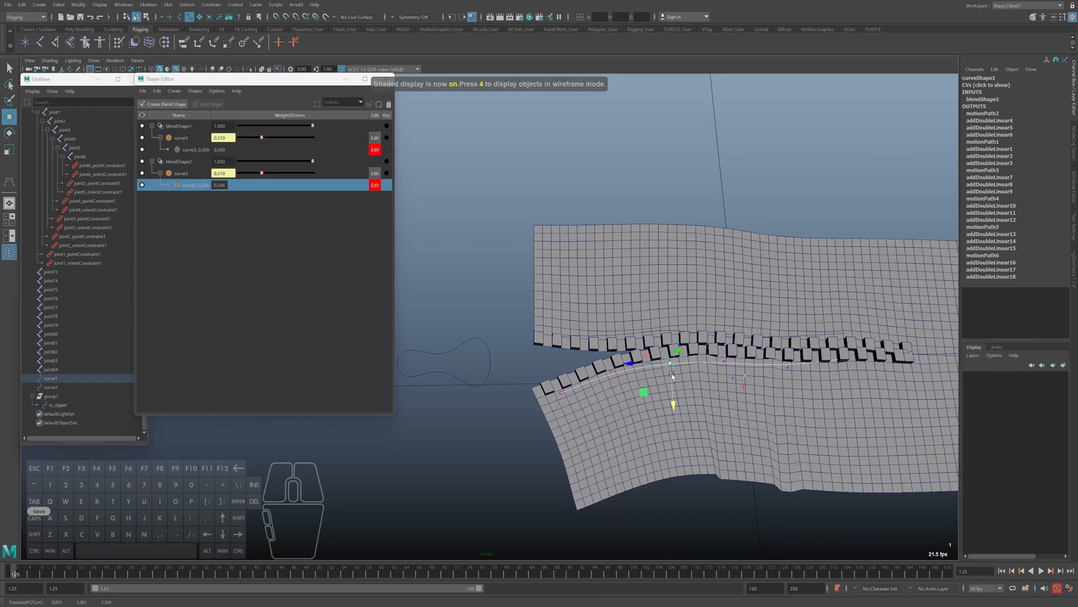
Return to object selection and slide cc_zipper along Z to about 0.662
key(F8)
click(511, 384)
drag(413, 371, 495, 358)
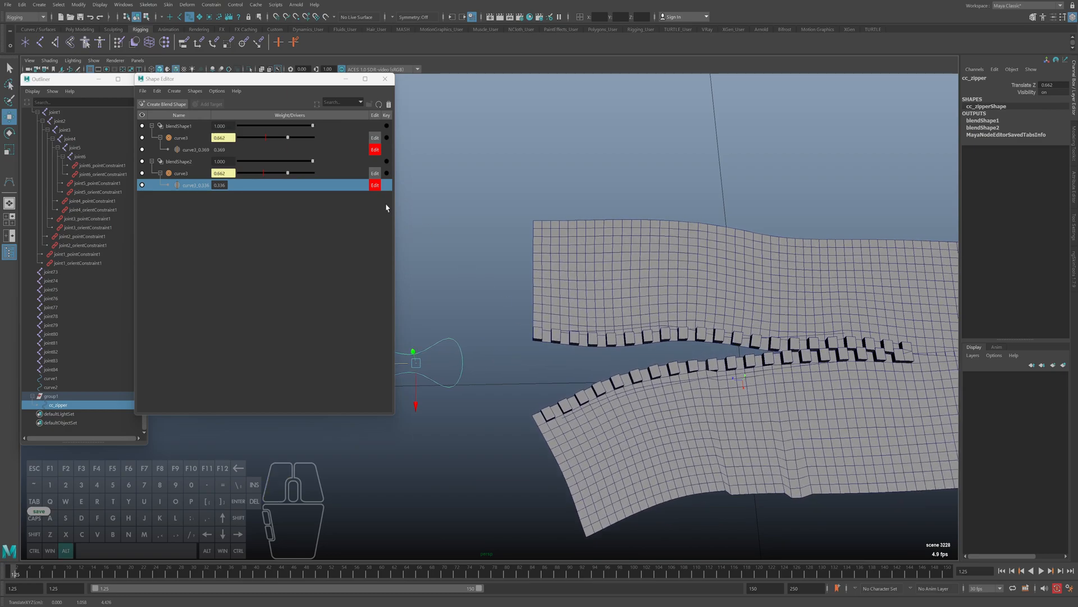
Add in-between targets at weight 0.662 to the curve3 targets of blendShape2 and blendShape1
right_click(189, 186)
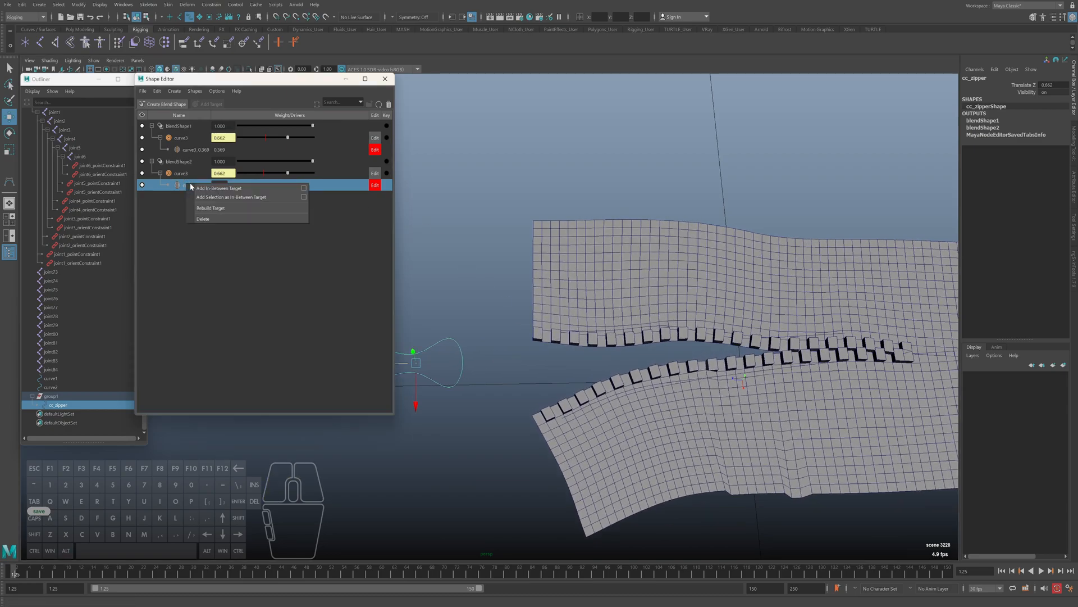
click(218, 188)
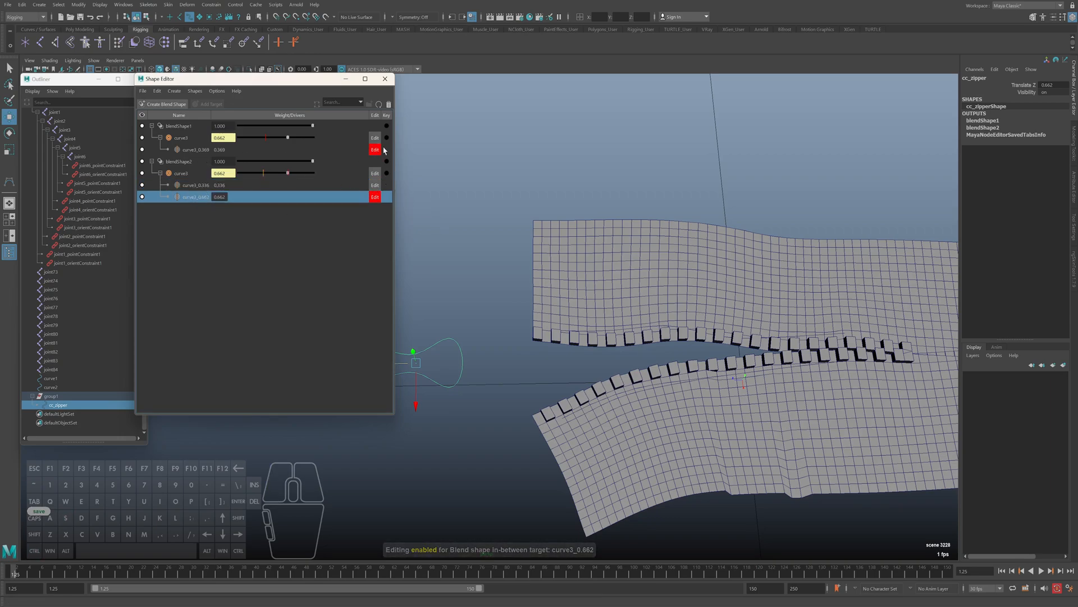
click(195, 149)
right_click(195, 149)
click(216, 154)
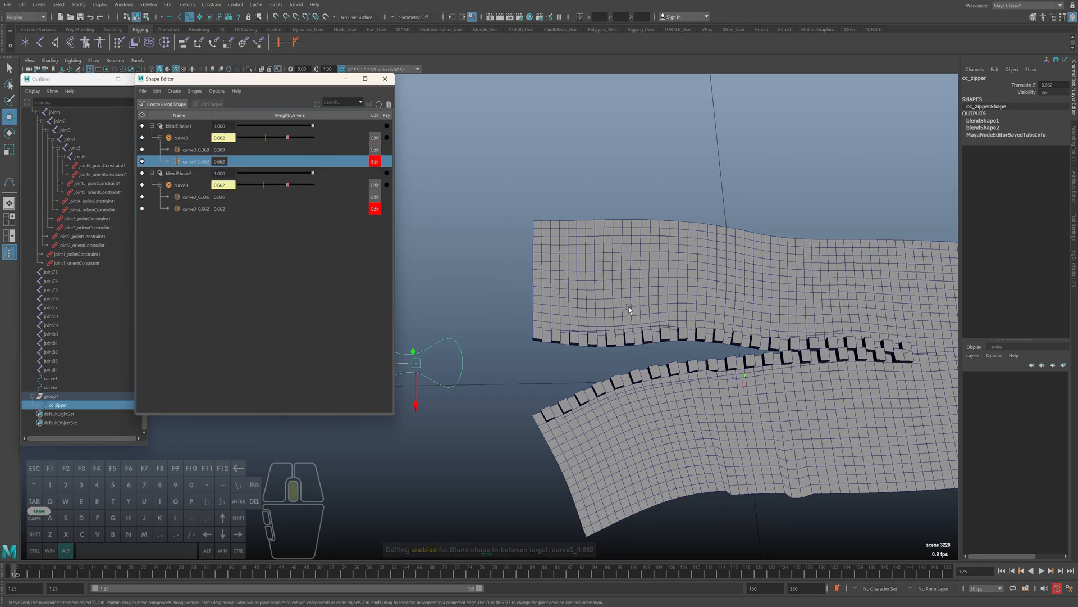
alt+drag(631, 308, 337, 170)
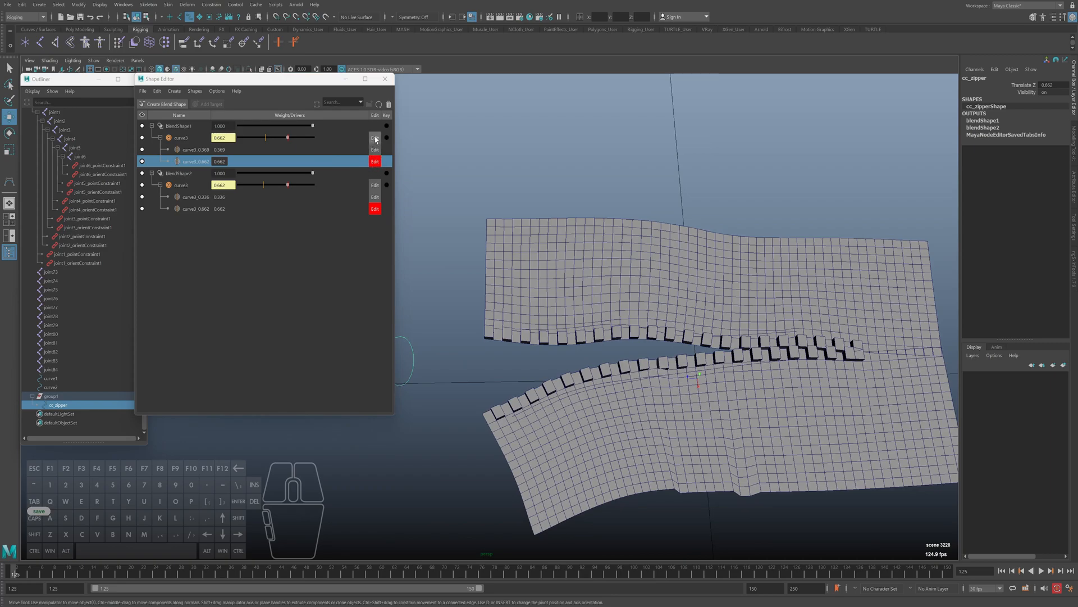
Save the scene
key(ctrl+s)
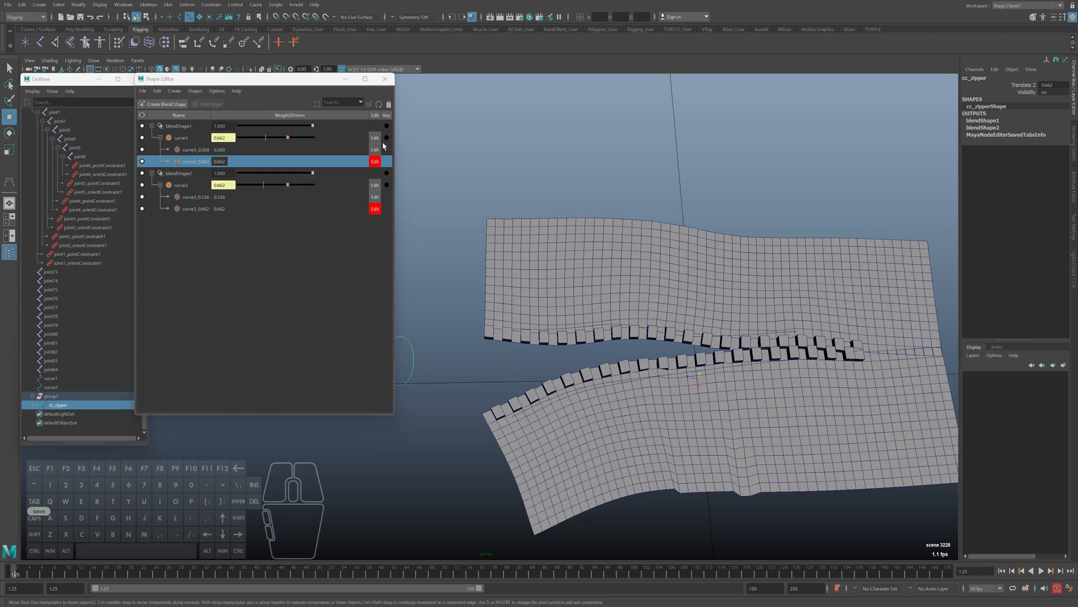
alt+middle_drag(692, 359, 680, 362)
key(4)
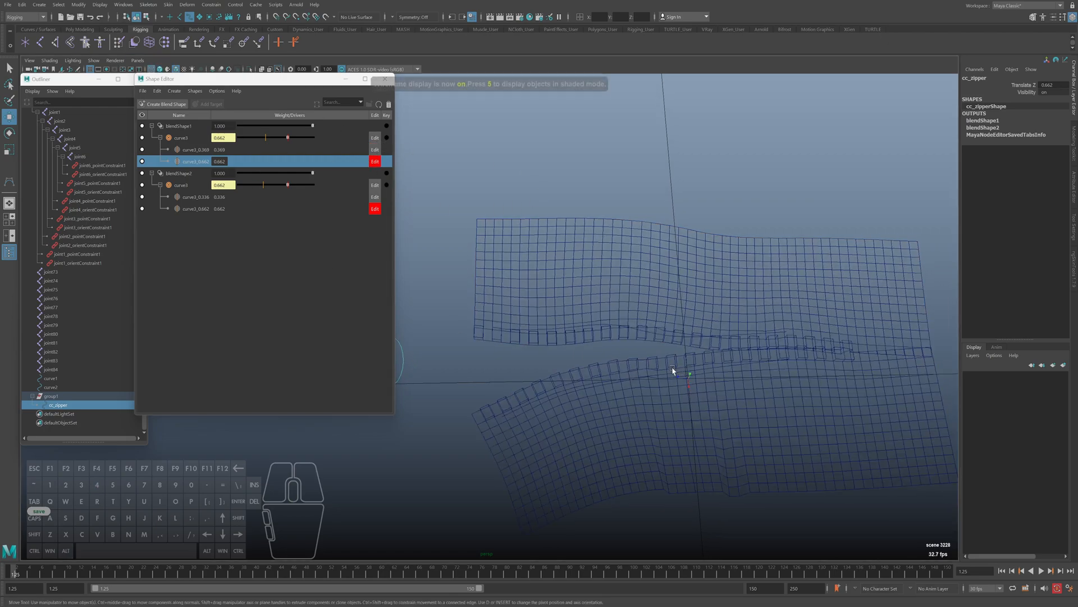
click(674, 371)
key(5)
alt+middle_drag(715, 319, 681, 330)
right_drag(709, 197, 678, 200)
key(4)
mouse_move(621, 375)
mouse_down()
mouse_move(636, 406)
mouse_move(628, 394)
mouse_up()
key(5)
drag(678, 366, 701, 404)
key(ctrl+z)
Display curve2's control vertices and reposition the one near where the two rows of teeth meet
key(4)
click(620, 342)
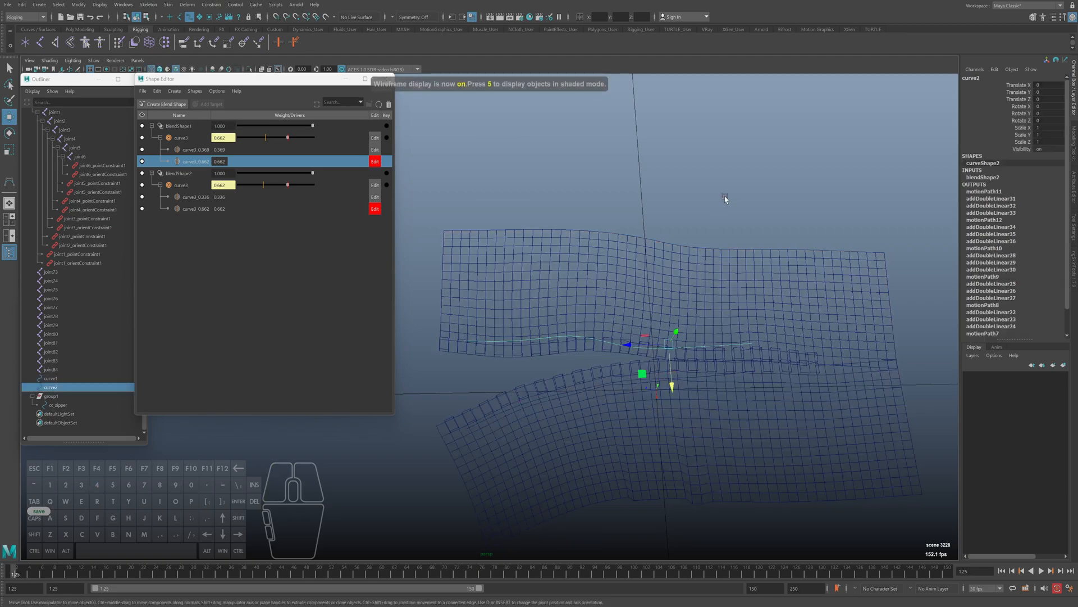
right_drag(724, 202, 687, 202)
mouse_move(639, 339)
mouse_down()
mouse_move(618, 364)
mouse_move(633, 387)
mouse_up()
key(5)
drag(702, 336, 693, 369)
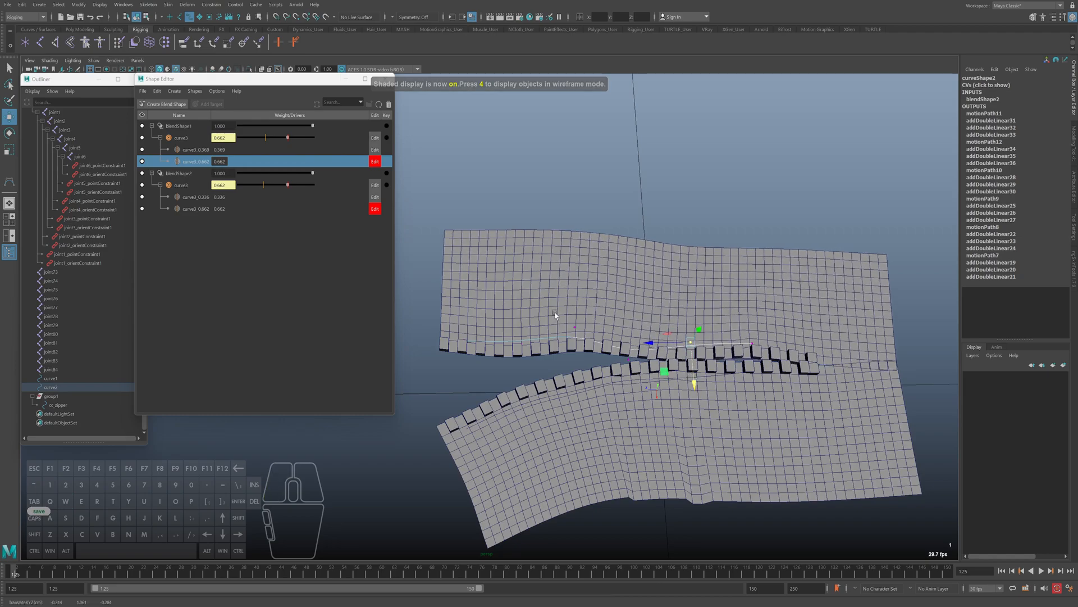
Display curve1's control vertices and nudge the one midway along the open lower row slightly toward the upper teeth
key(4)
click(573, 386)
right_drag(626, 287, 589, 288)
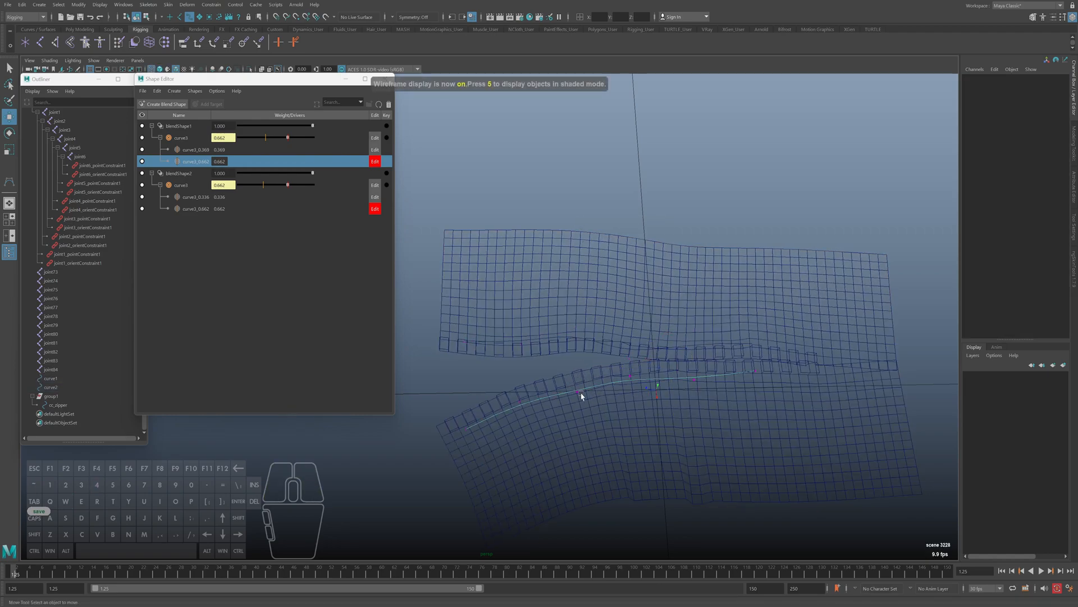
click(580, 393)
key(5)
drag(582, 411, 582, 402)
click(631, 377)
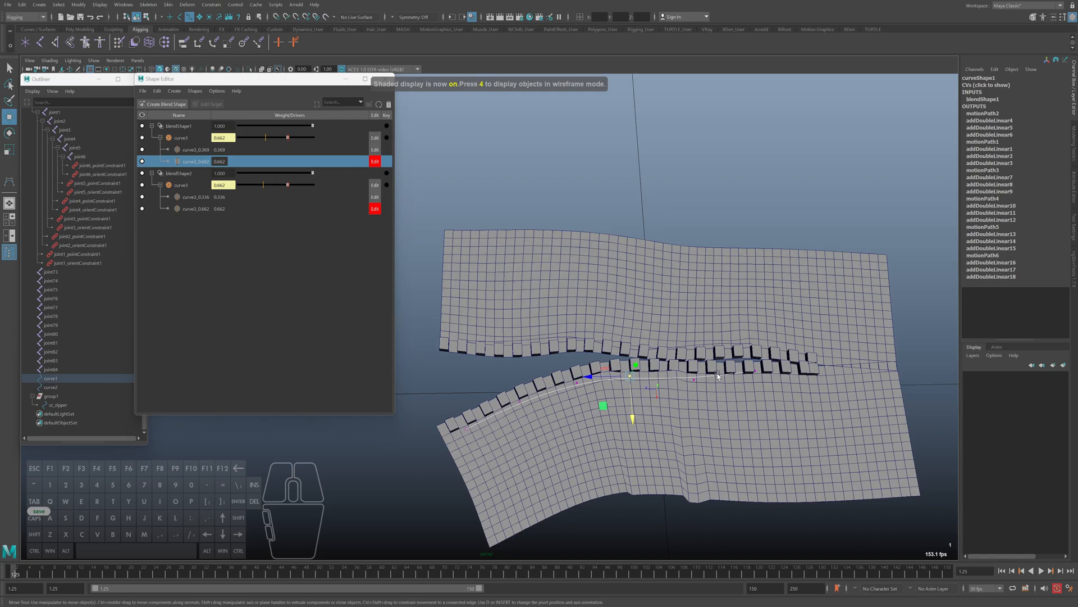
Adjust the curve control vertices near the closed end of the teeth and return to object selection
drag(733, 328, 769, 392)
drag(740, 311, 787, 219)
click(728, 213)
mouse_move(740, 370)
mouse_down()
mouse_move(739, 342)
mouse_move(758, 385)
mouse_move(727, 375)
mouse_up()
key(F8)
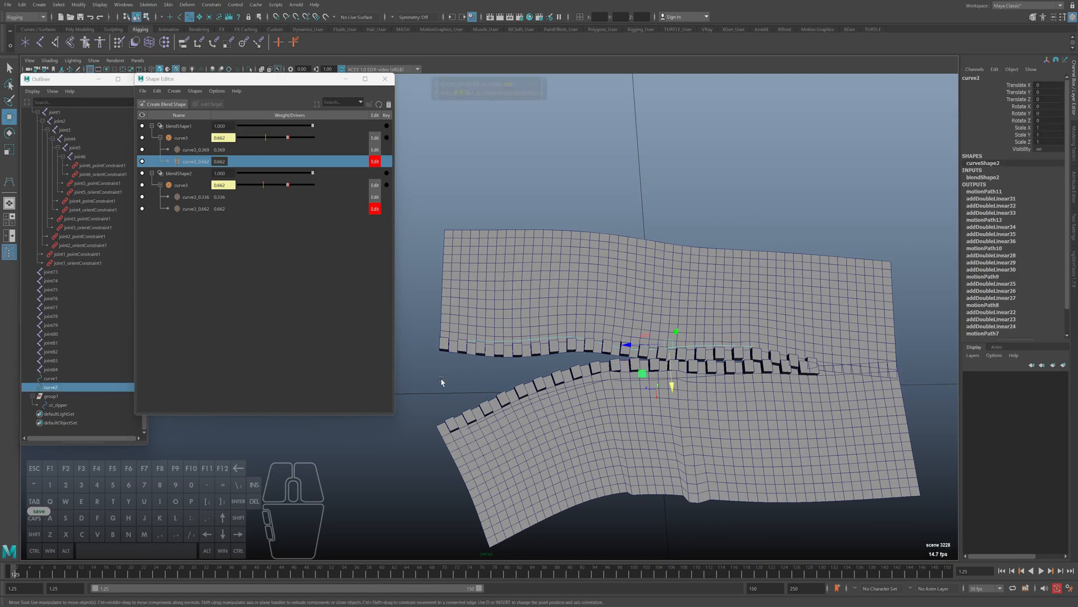
Slide cc_zipper back and forth along Z to check how the teeth open and close, stopping at about 0.678
alt+middle_drag(457, 383, 452, 382)
click(448, 381)
scroll(448, 381, up, 3)
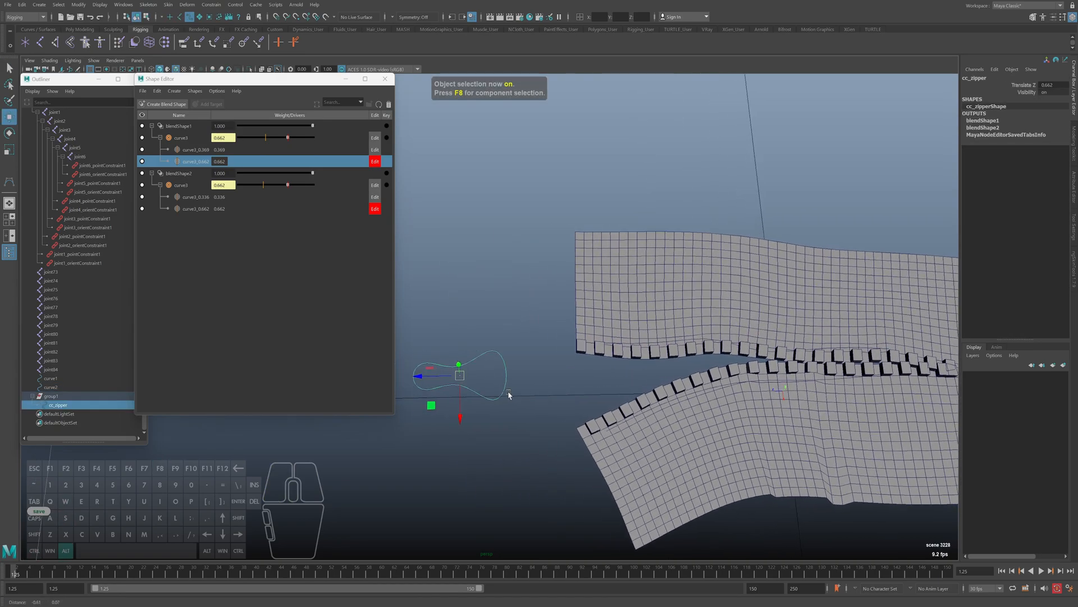
drag(447, 381, 416, 374)
alt+middle_drag(417, 374, 443, 394)
drag(426, 382, 501, 384)
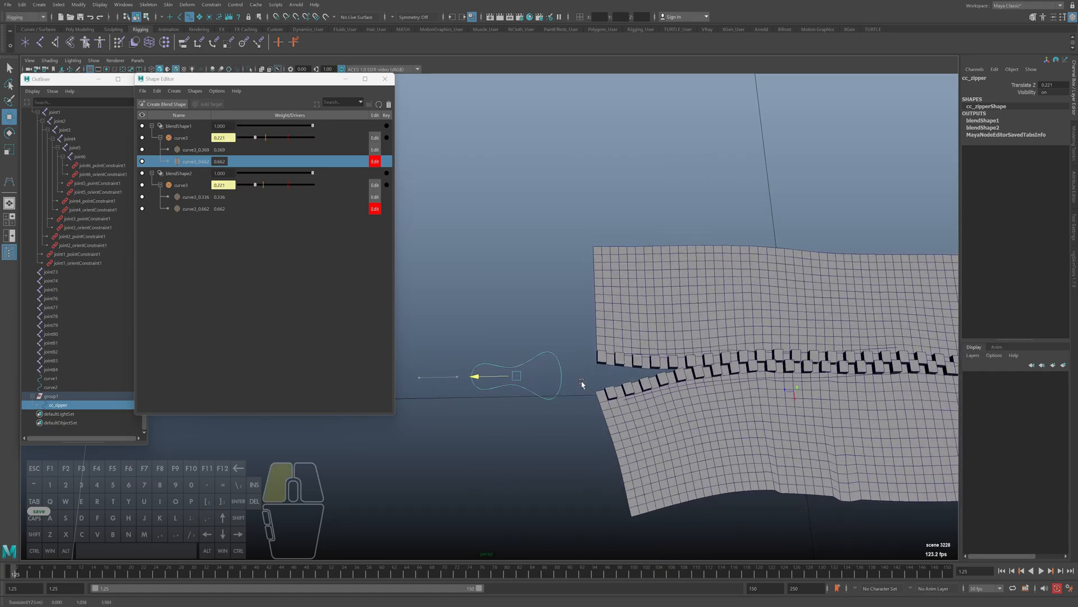
alt+right_drag(590, 379, 471, 374)
drag(472, 373, 449, 363)
Try reshaping the upper row by raising curve2's control vertex where the two rows of teeth part
key(4)
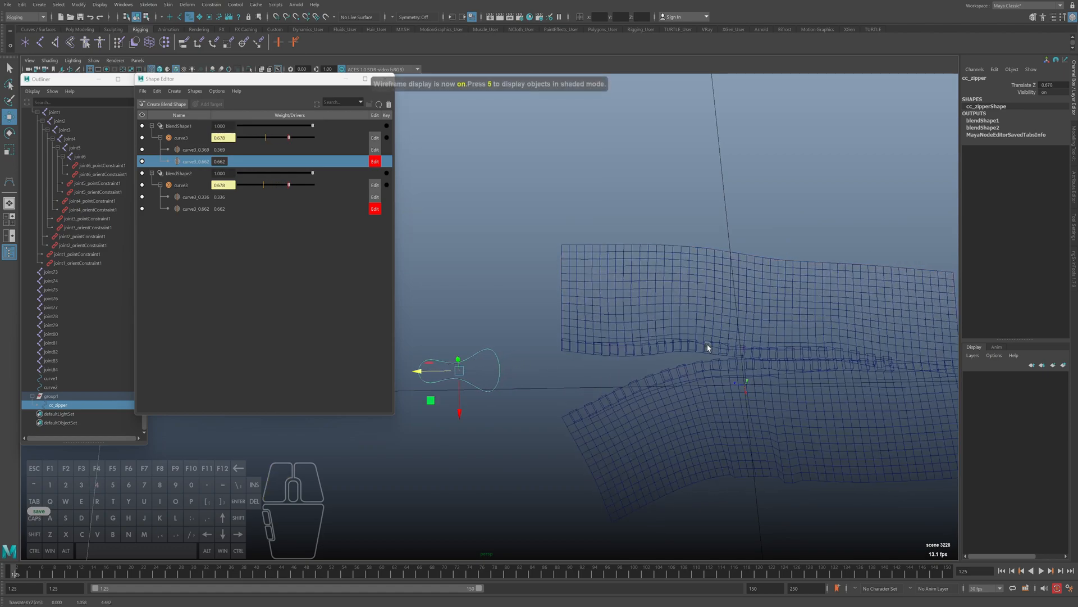
click(705, 347)
click(682, 340)
right_drag(675, 246, 643, 248)
key(ctrl+z)
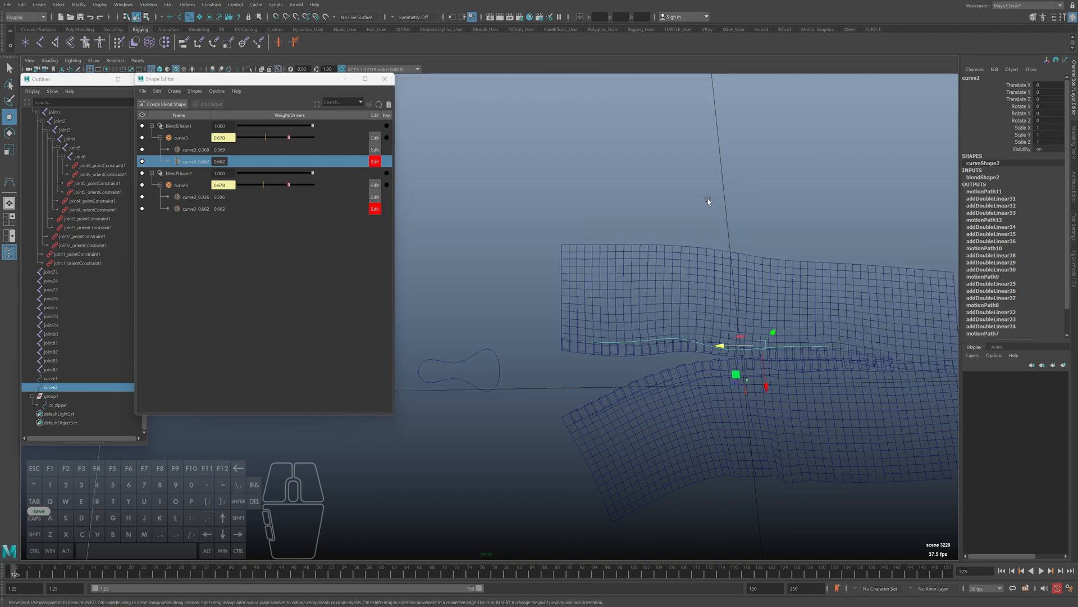
click(708, 202)
click(720, 357)
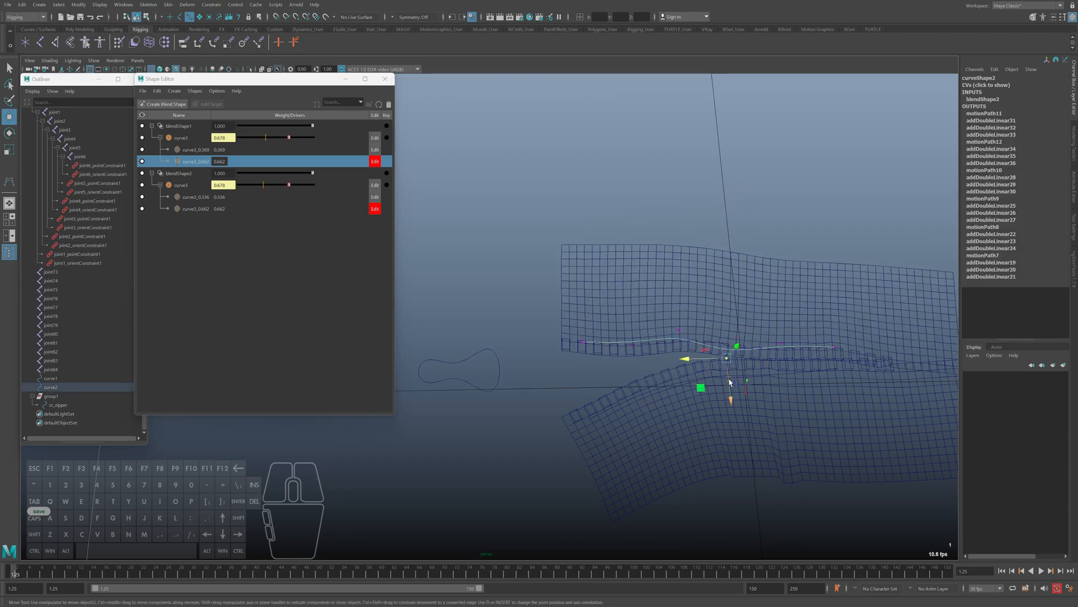
drag(728, 381, 730, 357)
key(5)
Undo the test slide and the raised vertex, and set curve2's vertex closer to the lower teeth
click(495, 373)
drag(433, 375, 456, 372)
key(ctrl+z)
key(ctrl+z)
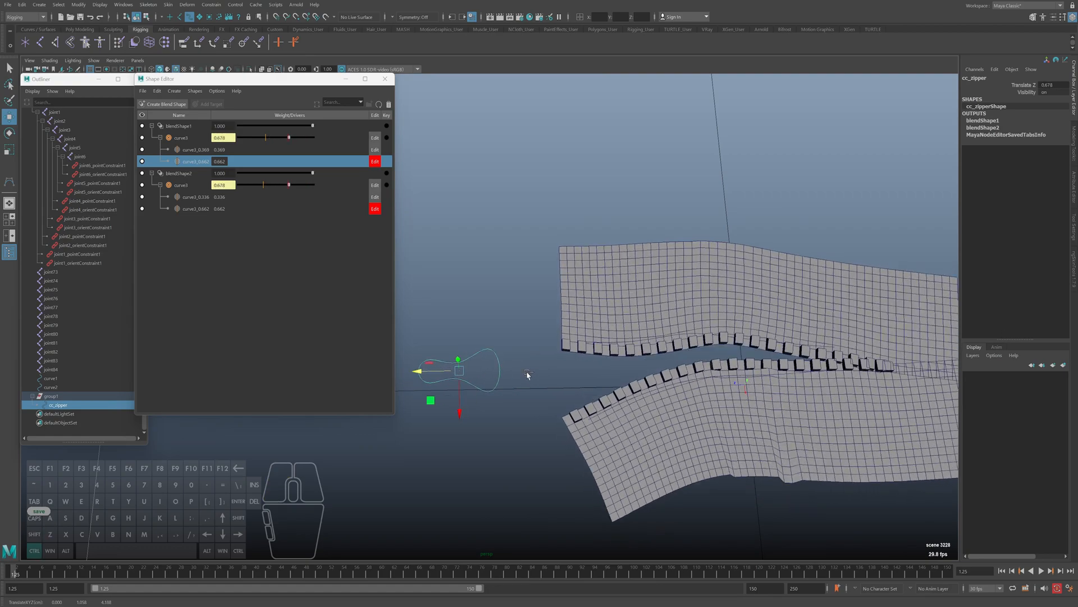
alt+middle_drag(663, 372, 637, 377)
drag(705, 402, 706, 412)
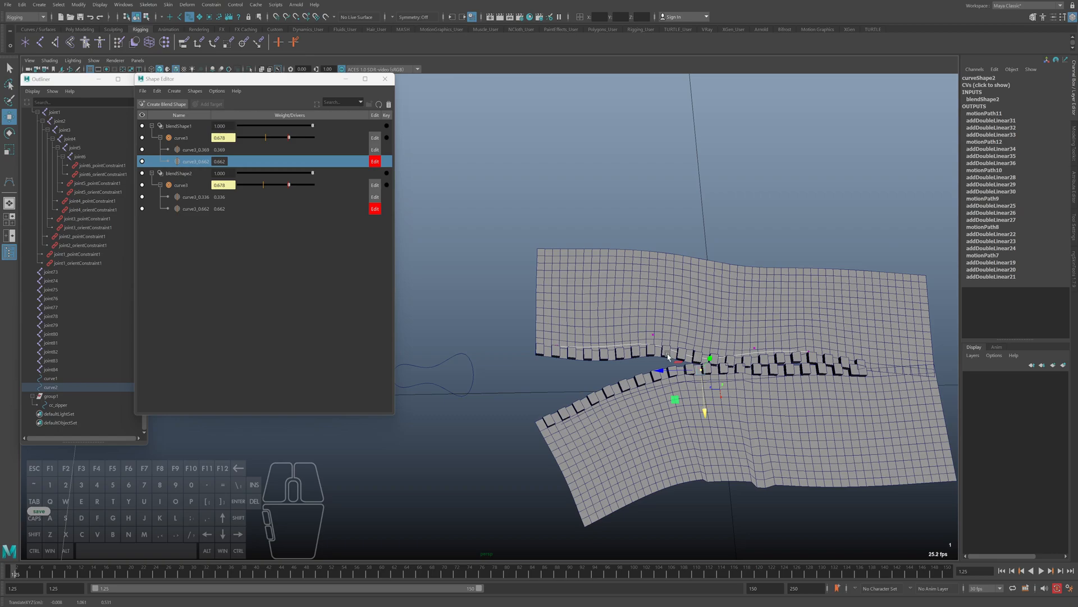
Slide cc_zipper along Z to check the corrected opening, ending fully closed at 0
click(457, 396)
drag(410, 377, 438, 382)
alt+middle_drag(534, 394, 592, 401)
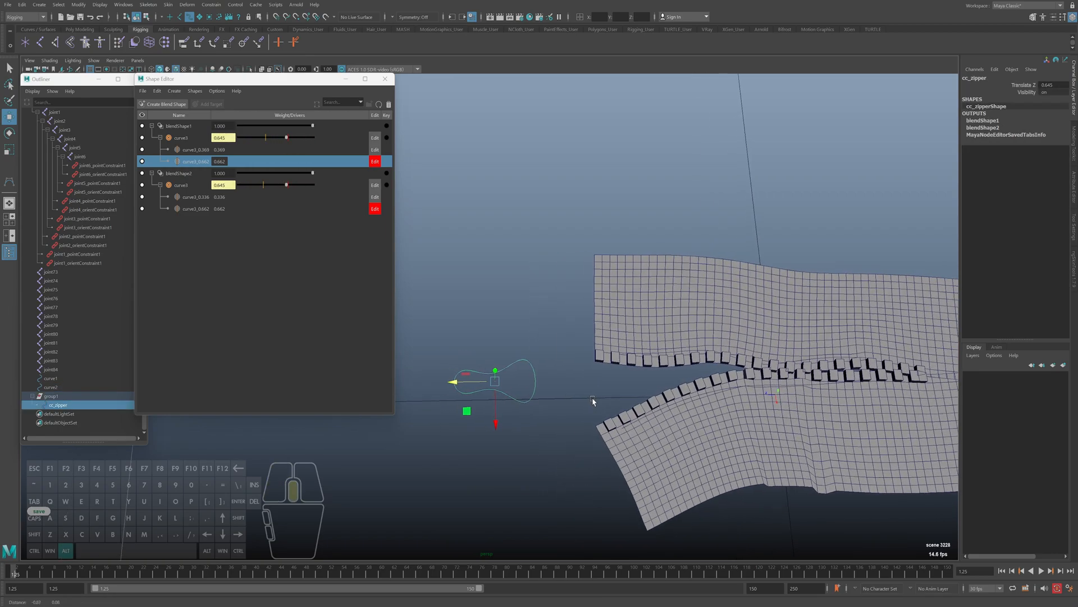
drag(452, 392, 564, 360)
click(375, 163)
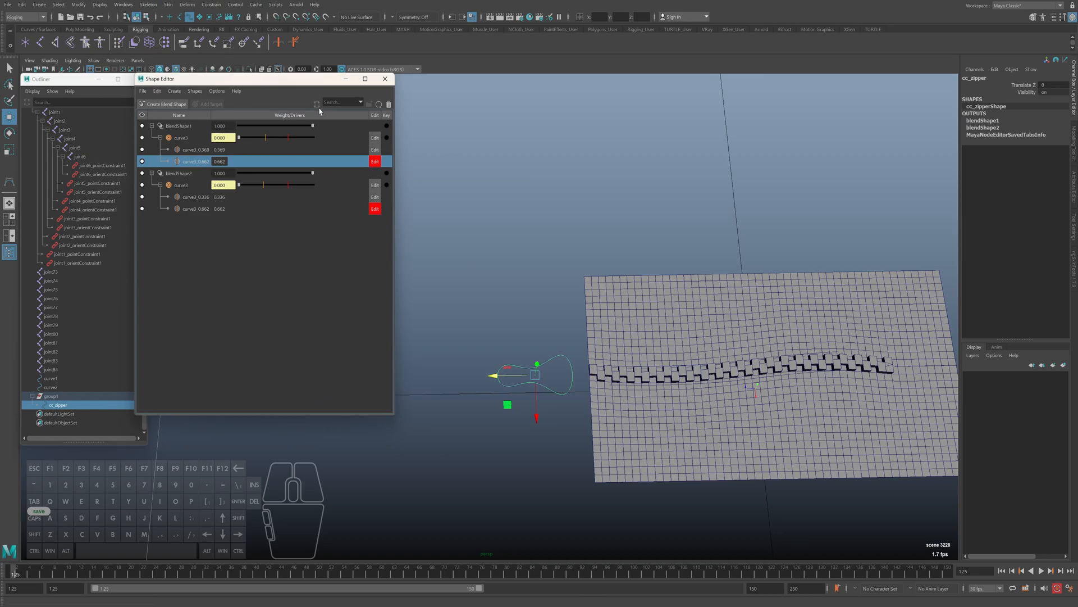
Open the Node Editor beside the Shape Editor and show blendShape2's node network in it
click(123, 4)
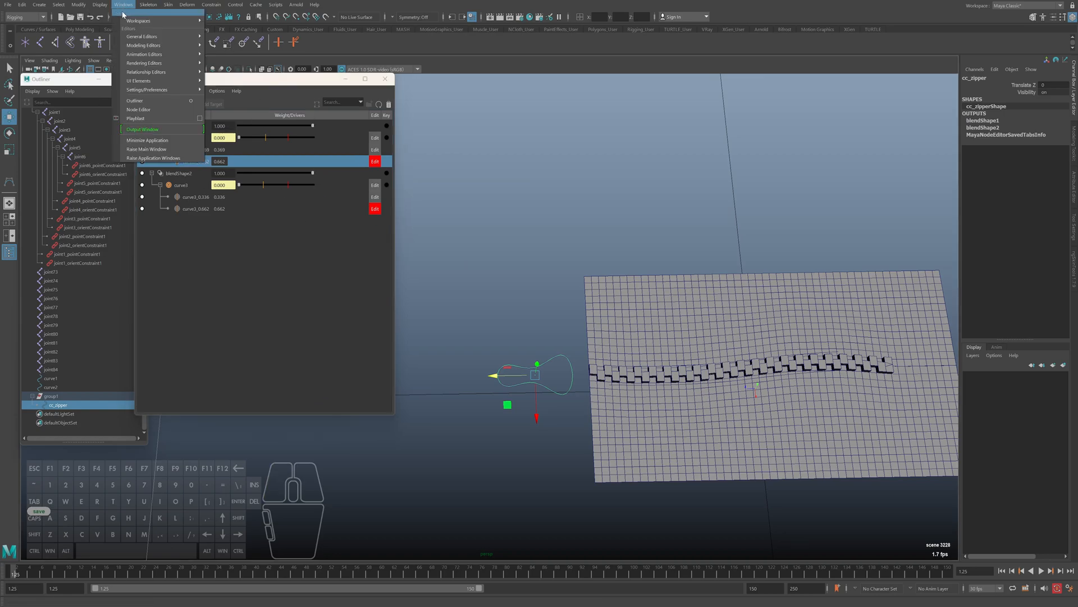
click(163, 114)
drag(413, 113, 507, 114)
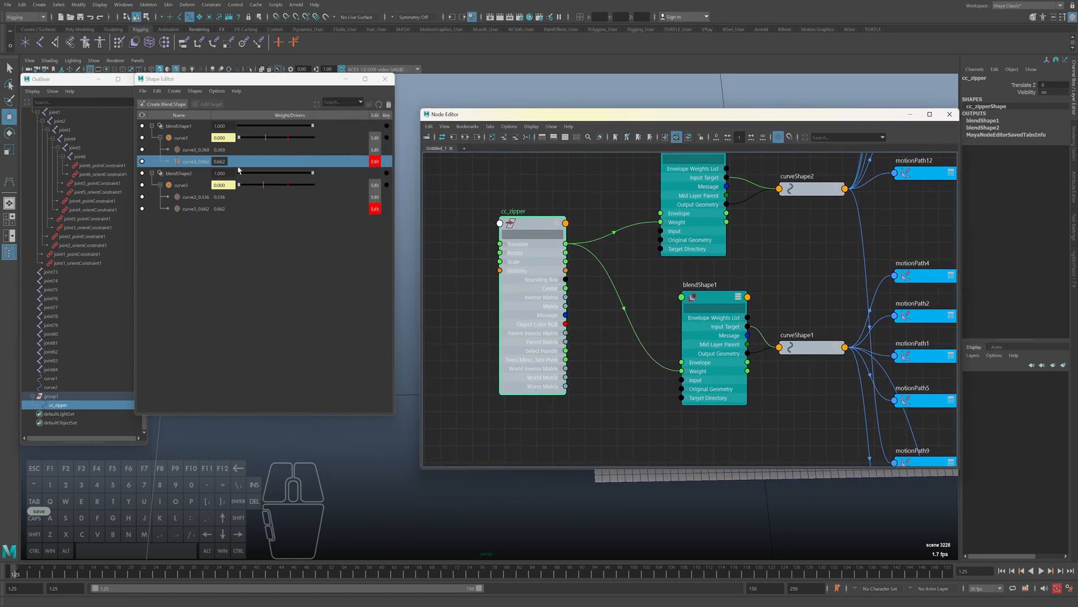
click(185, 174)
right_click(185, 174)
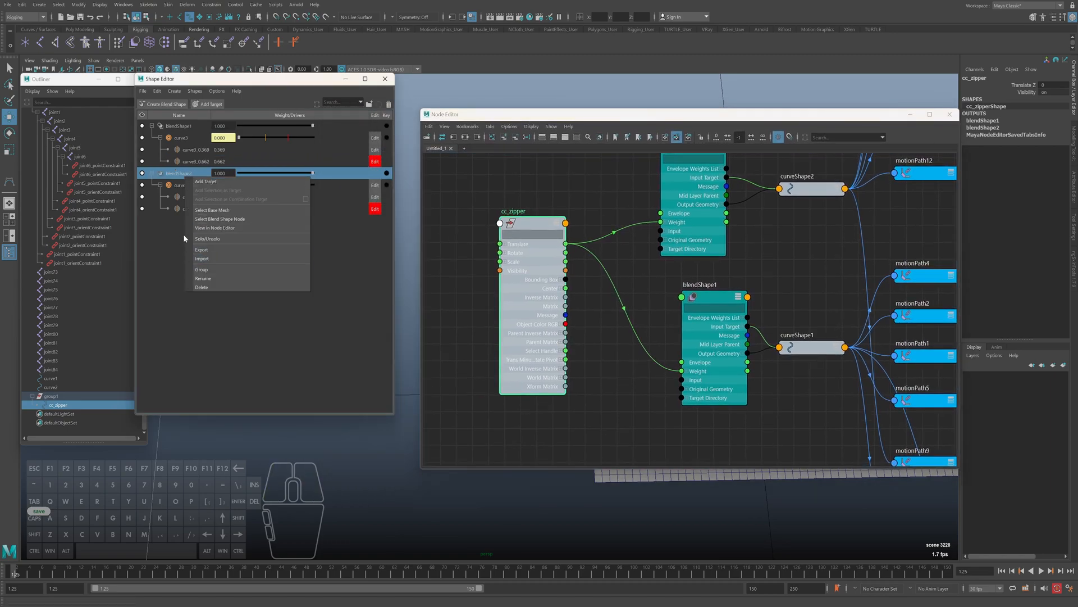
click(216, 228)
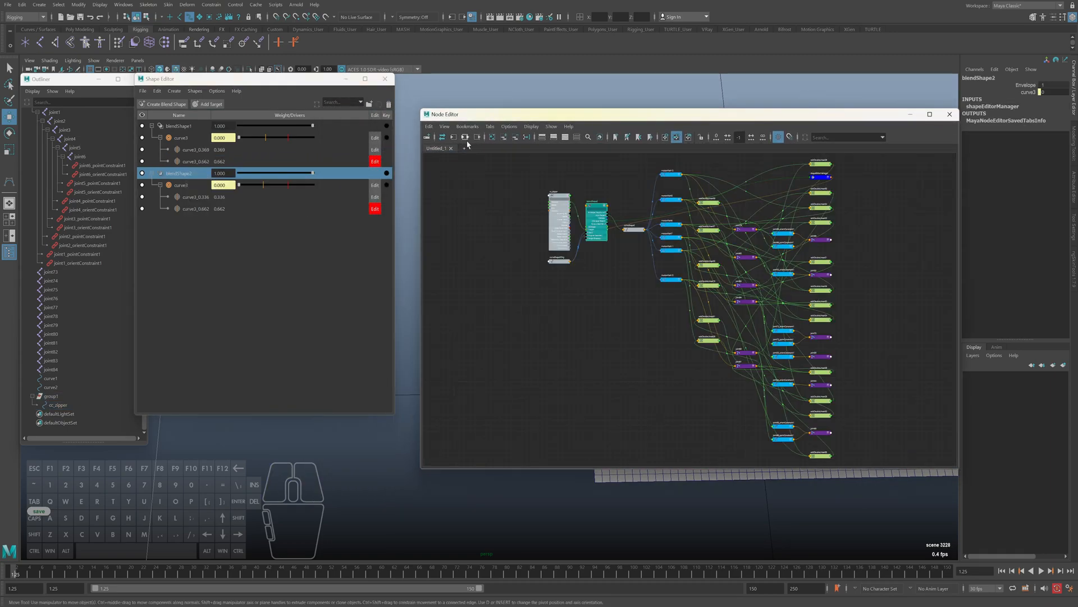
Examine how cc_zipper and curveShape2Orig feed blendShape2, and how curveShape2 connects on to the motion paths and joints
key(r)
key(f)
alt+middle_drag(738, 317, 574, 298)
alt+right_drag(760, 358, 707, 349)
alt+middle_drag(743, 357, 622, 318)
alt+right_drag(621, 318, 579, 285)
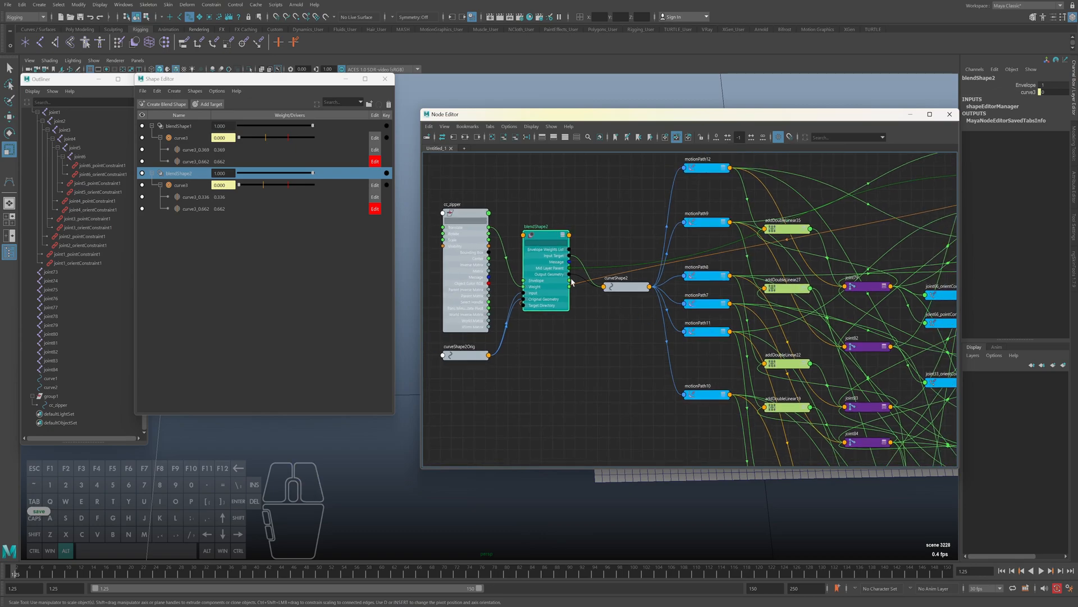
drag(546, 236, 547, 245)
alt+right_drag(641, 330, 617, 314)
alt+middle_drag(655, 341, 517, 300)
mouse_move(833, 313)
alt+middle_down()
mouse_move(831, 419)
mouse_move(832, 326)
alt+middle_up()
alt+middle_drag(851, 318, 866, 215)
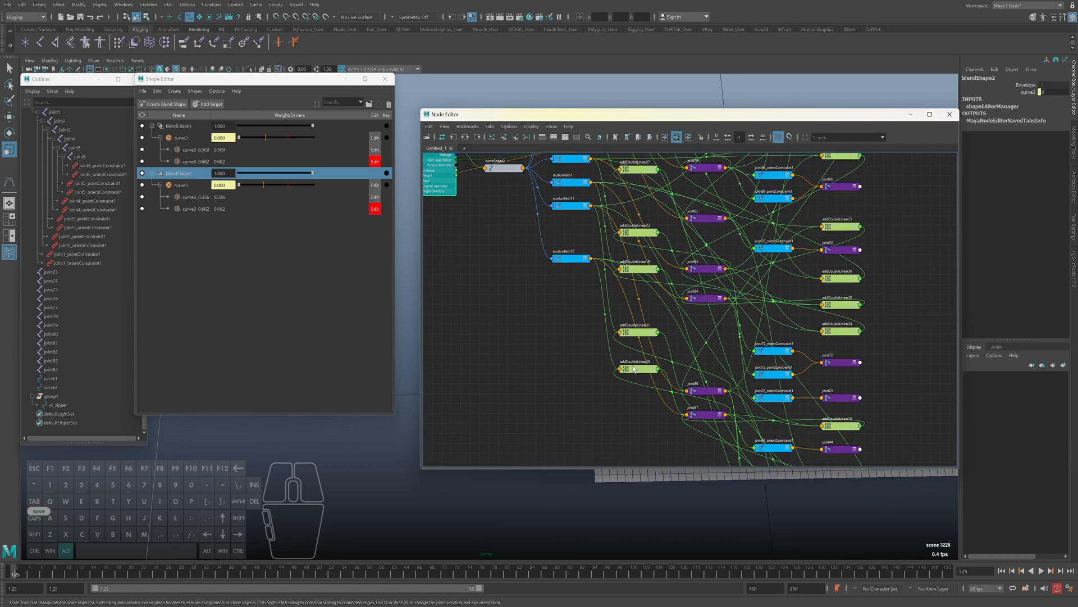
alt+middle_drag(622, 298, 685, 369)
alt+middle_drag(515, 281, 594, 321)
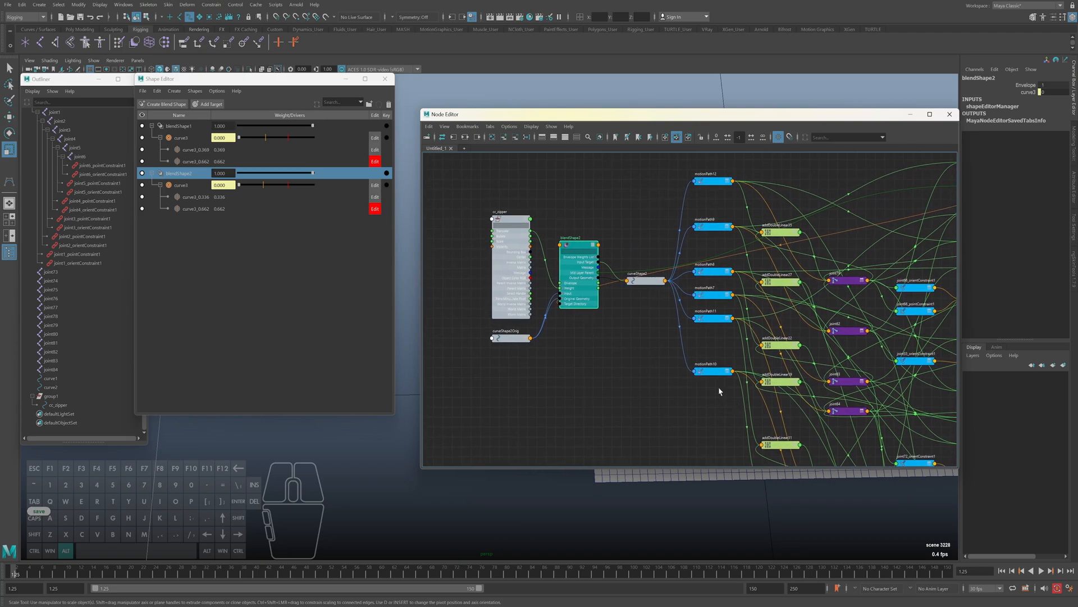
Spread out the blendShape2 and curveShape2Orig nodes and open curveShape2Orig's attributes to inspect their connections
drag(570, 246, 583, 250)
drag(505, 341, 500, 350)
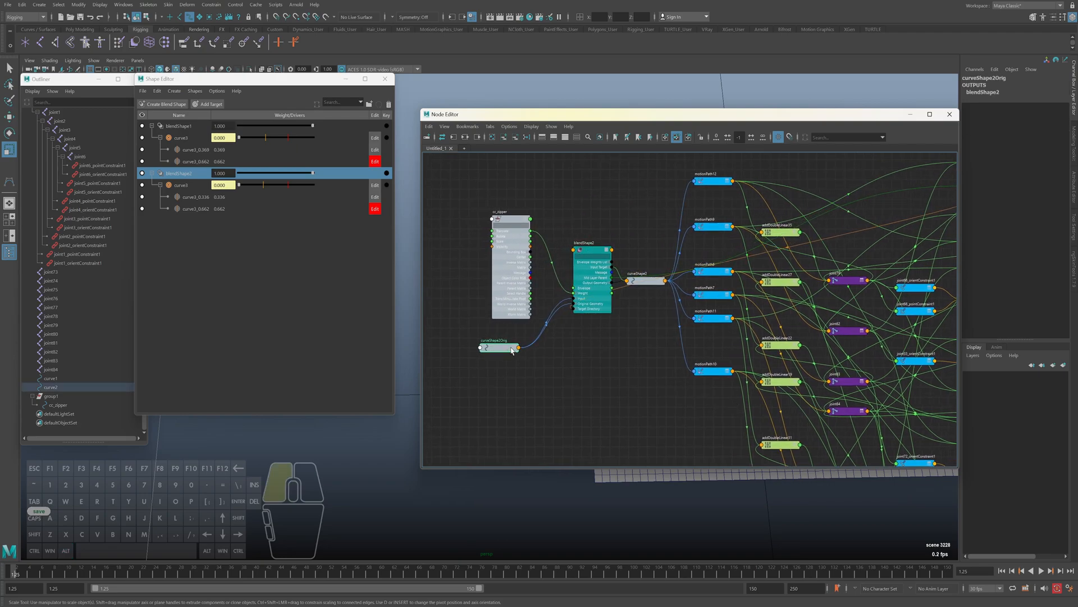
double_click(512, 351)
key(3)
drag(505, 353, 484, 320)
alt+right_drag(536, 333, 595, 336)
alt+middle_drag(554, 254, 489, 313)
drag(570, 251, 607, 227)
Graph blendShape2's input and output connections afresh, frame the network and save the scene
click(467, 139)
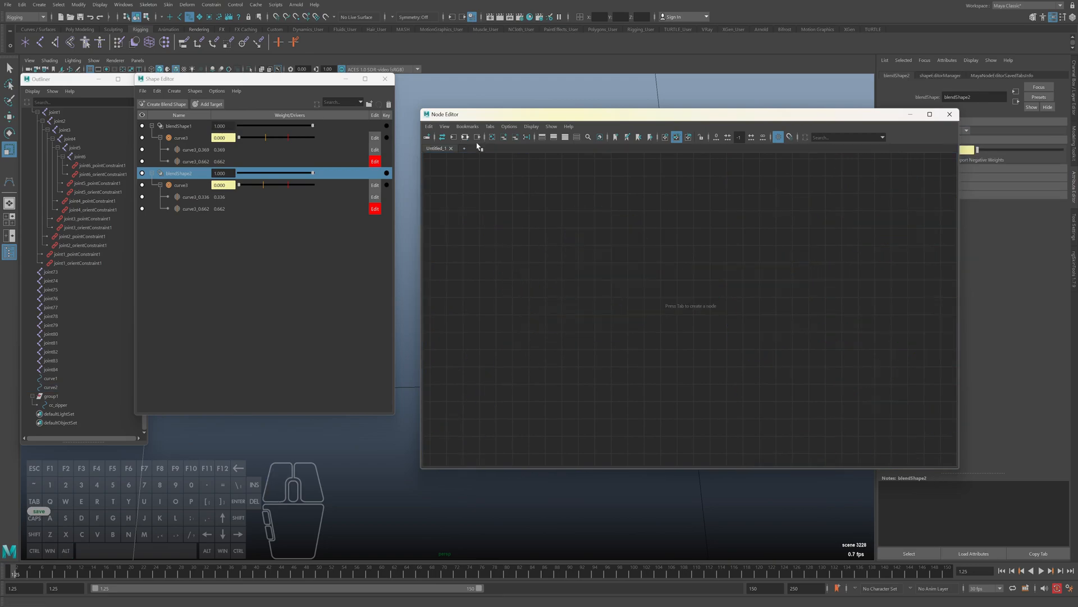
click(601, 304)
key(f)
alt+right_drag(678, 304, 573, 326)
alt+right_drag(648, 339, 740, 304)
key(ctrl+s)
alt+middle_drag(739, 303, 684, 345)
Expand blendShape2's Input[1] and Input Target[0] attributes and move the node clear of its neighbours
click(666, 289)
click(672, 302)
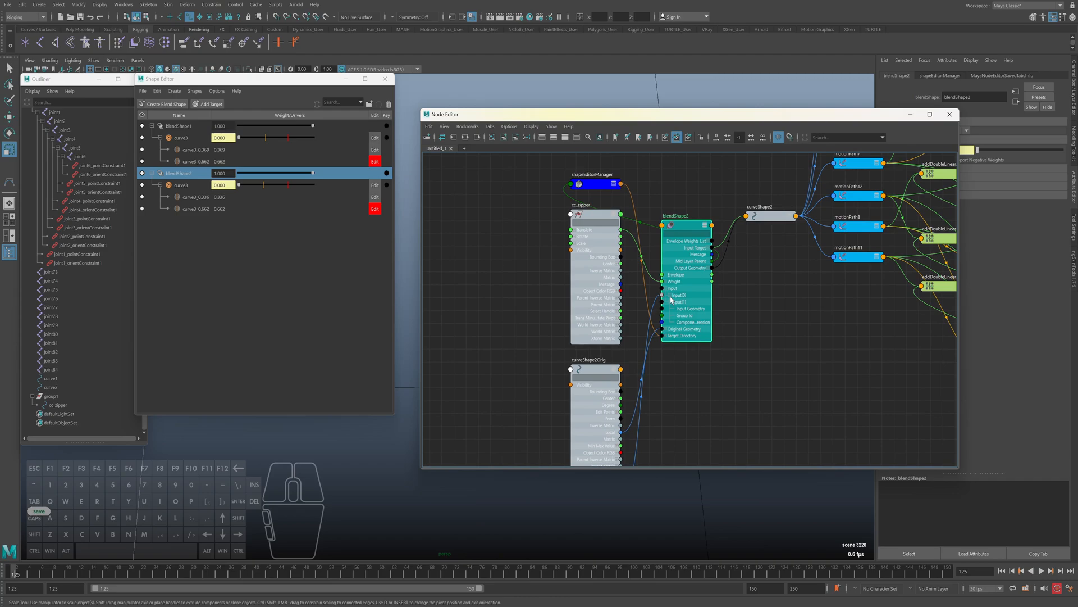
alt+middle_drag(730, 303, 709, 308)
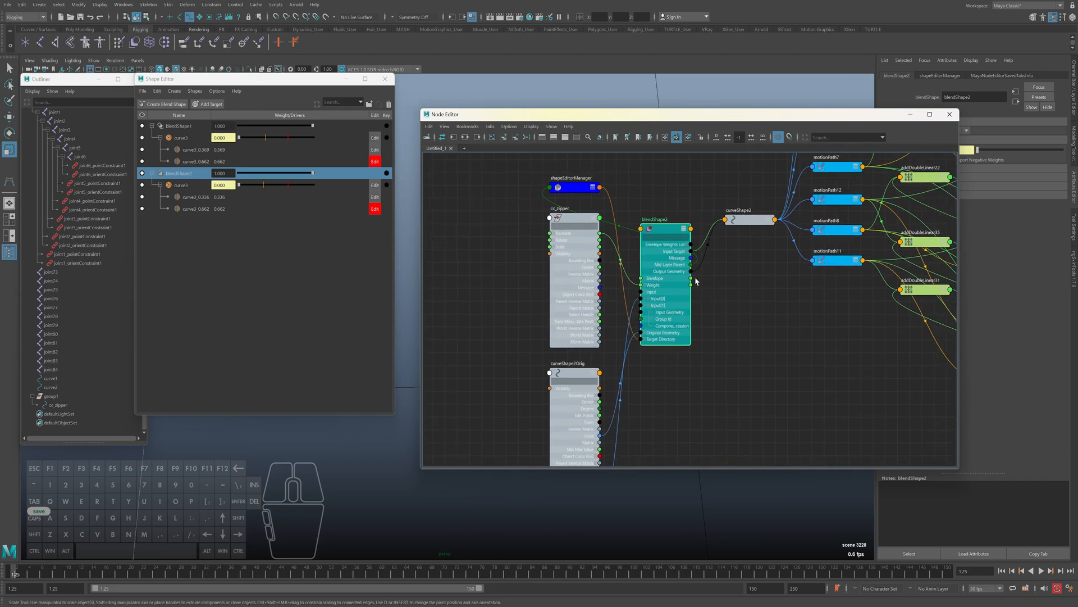
drag(664, 231, 654, 225)
click(674, 245)
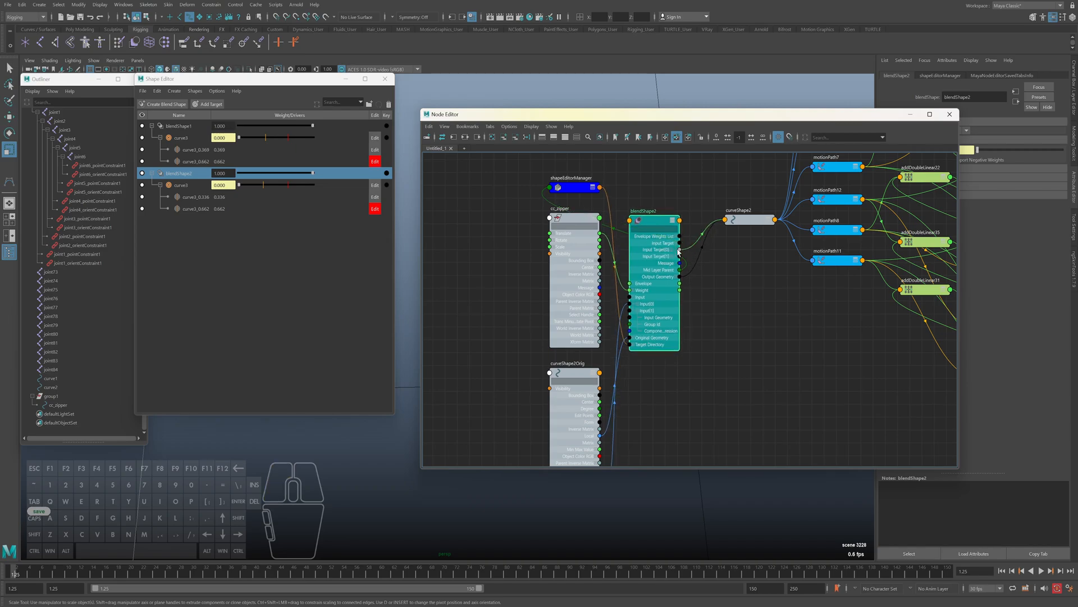
click(673, 250)
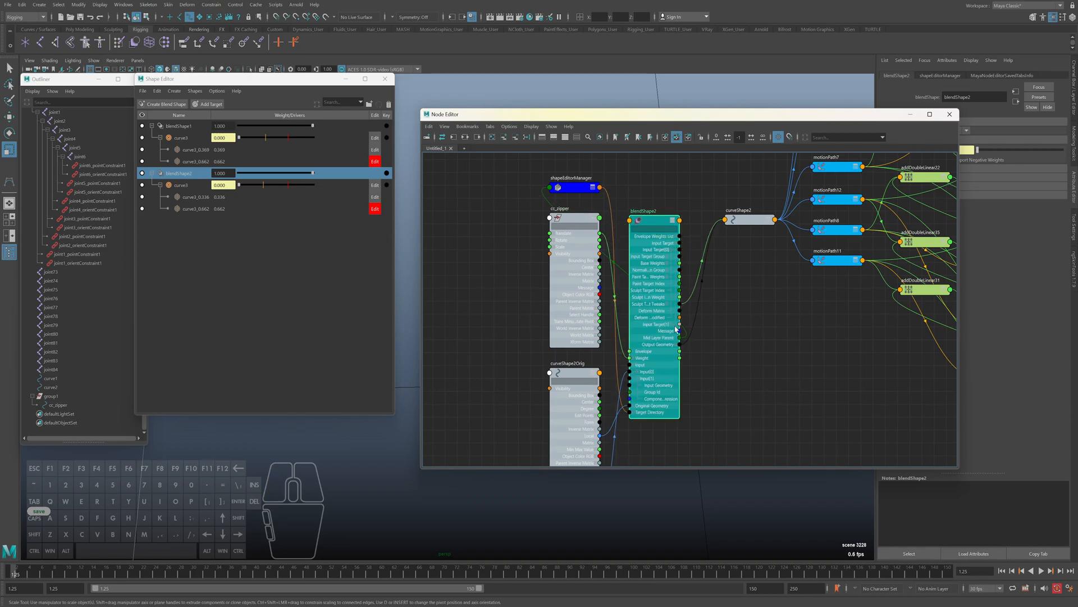
Show the full attribute list on the curveShape2 node and place it to reveal its links from blendShape2
click(769, 220)
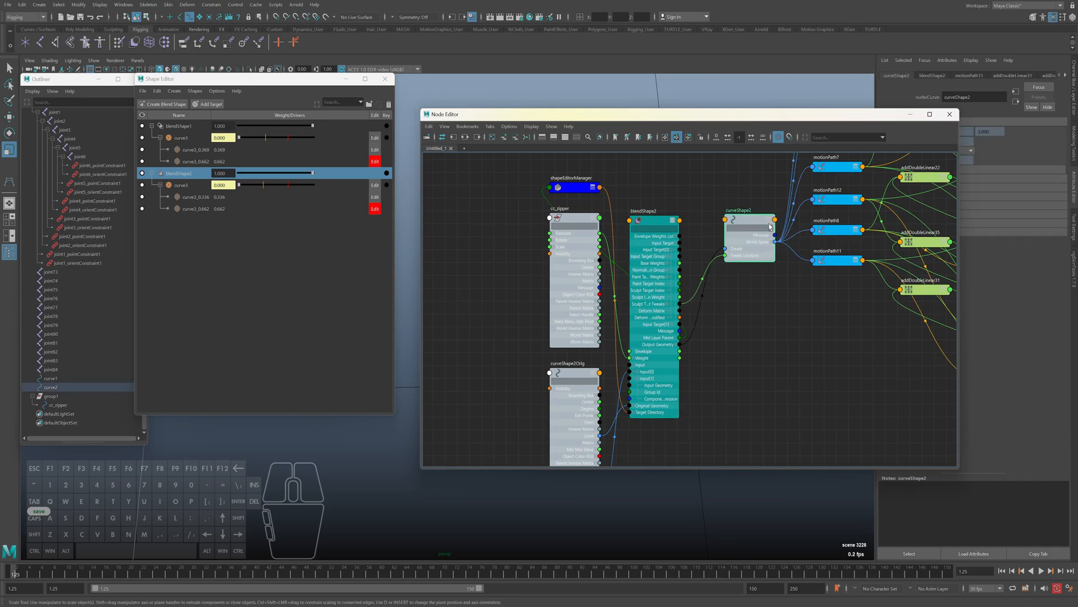
click(768, 220)
drag(758, 220, 784, 212)
alt+middle_drag(744, 406, 738, 400)
alt+middle_drag(858, 274, 795, 364)
alt+right_drag(796, 357, 791, 354)
alt+middle_drag(741, 368, 800, 293)
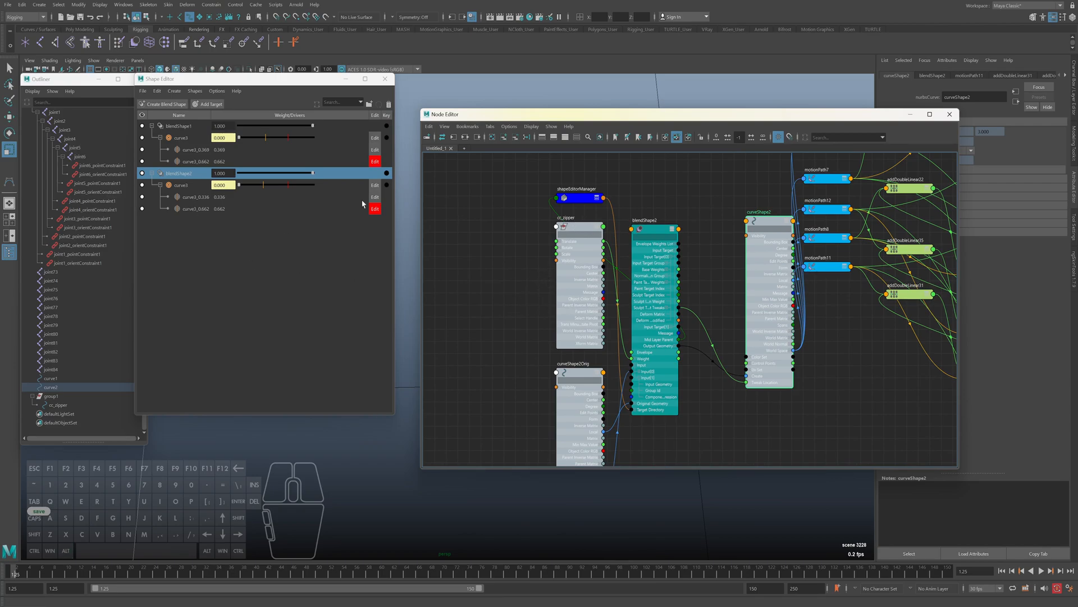
Move the cc_zipper node away from blendShape2 to expose its Translate connection, and save the scene
click(577, 231)
drag(577, 231, 502, 233)
alt+middle_drag(695, 268, 693, 258)
key(ctrl+s)
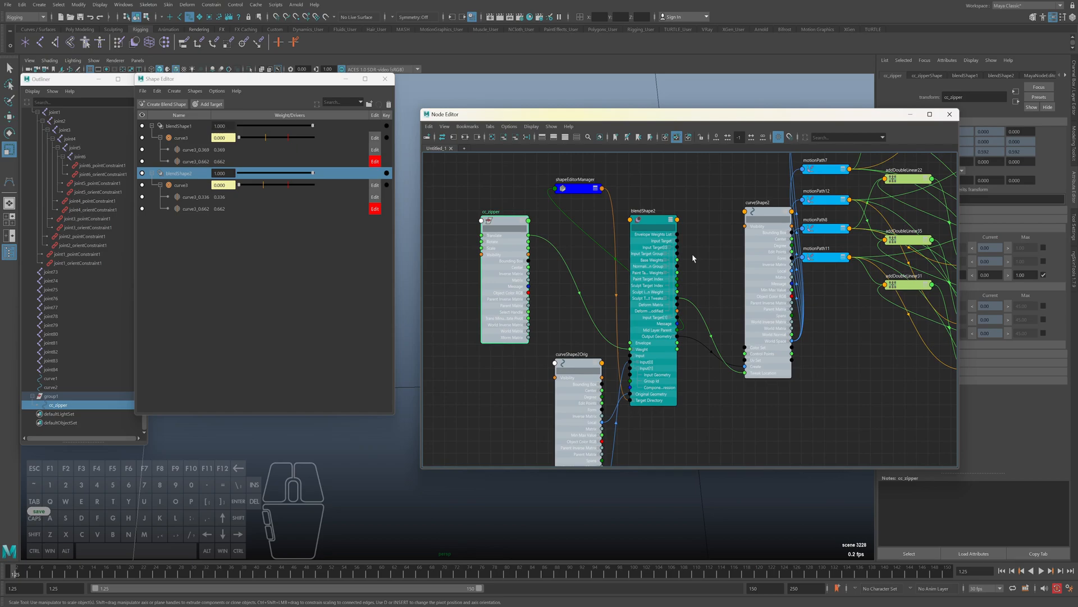
alt+middle_drag(715, 269, 700, 258)
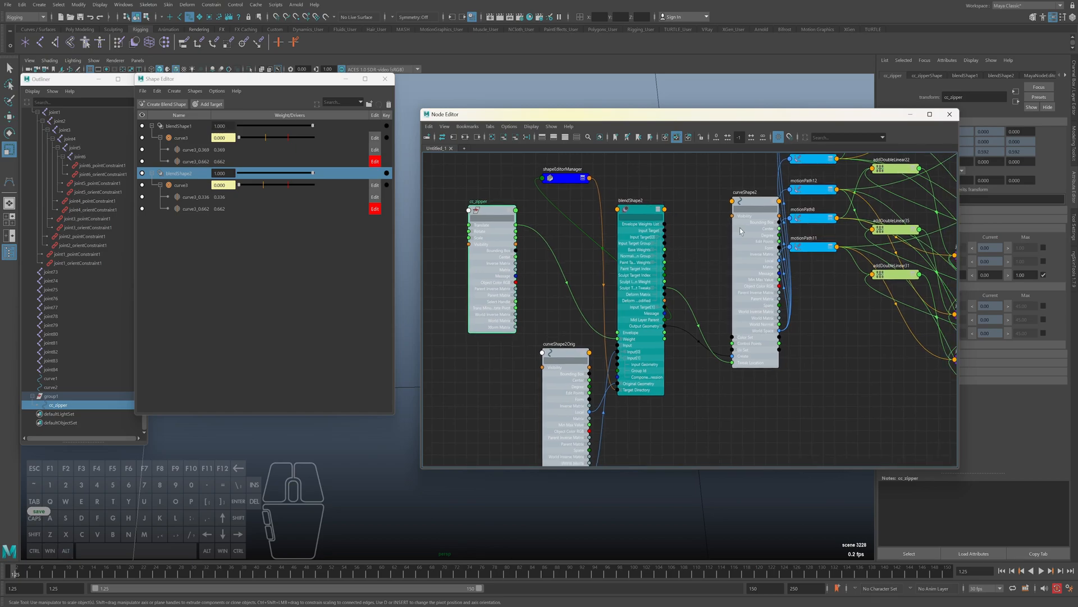
Reposition the curveShape2, blendShape2 and curveShape2Orig nodes so the connections between them can be read
drag(754, 207, 744, 189)
drag(623, 212, 640, 220)
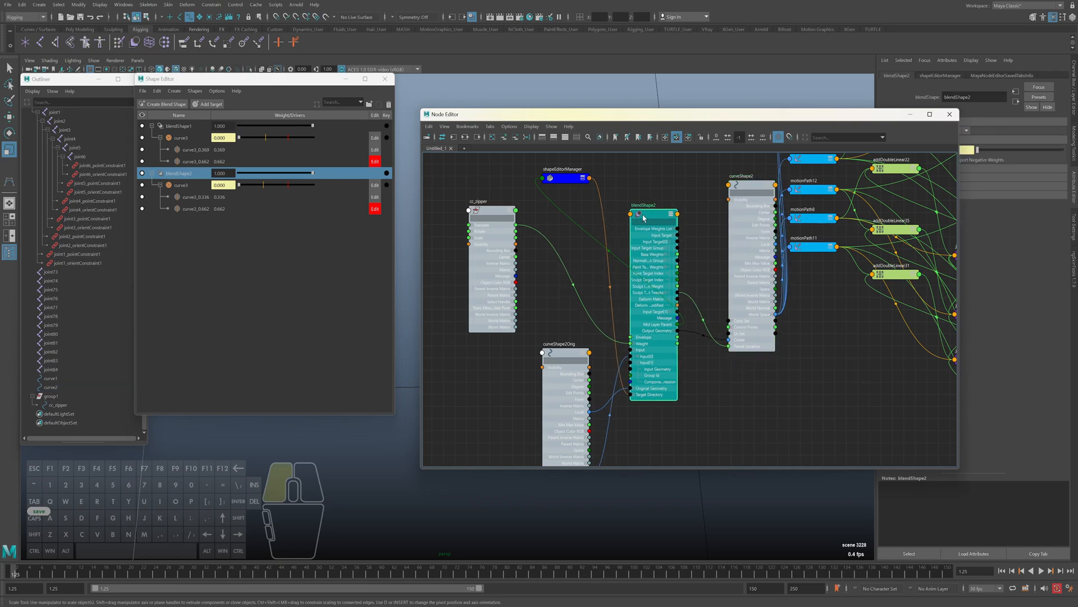
alt+middle_drag(614, 361, 619, 281)
drag(563, 278, 553, 243)
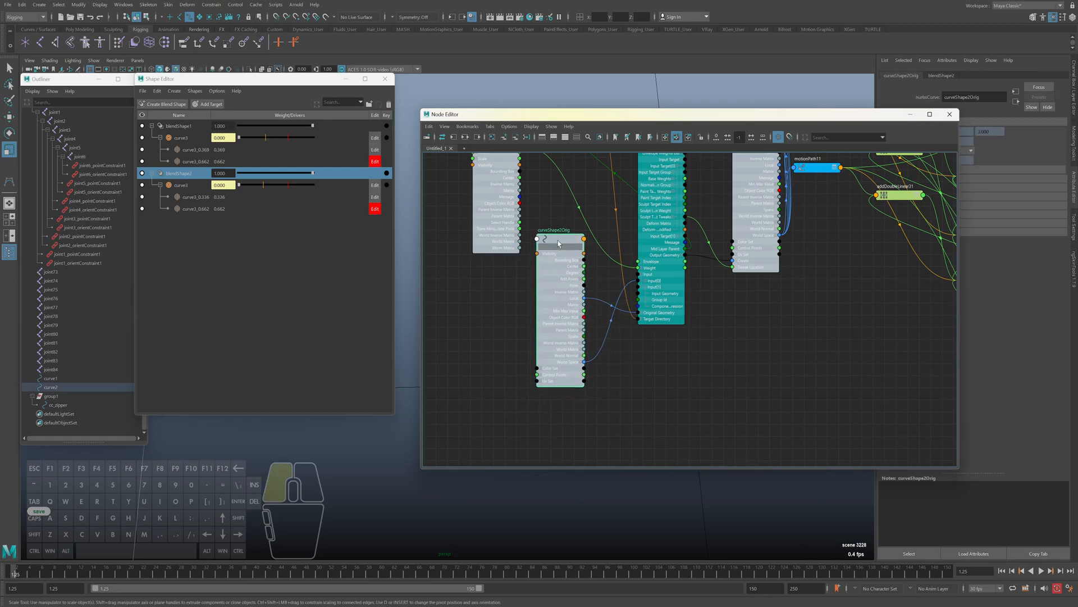
Expand curveShape2Orig's World Space and blendShape2's Input[0] attributes to trace the geometry link between the two nodes
click(581, 363)
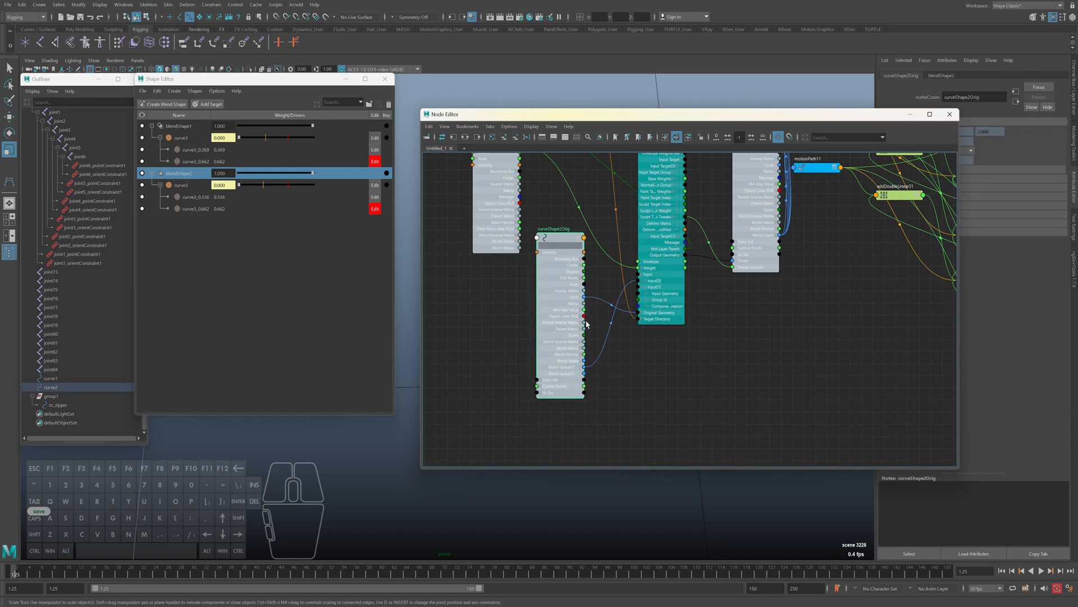
click(646, 281)
drag(621, 301, 619, 344)
drag(593, 373, 637, 287)
Switch editing from the in-between targets to the main curve3 targets of blendShape1 and blendShape2
click(381, 173)
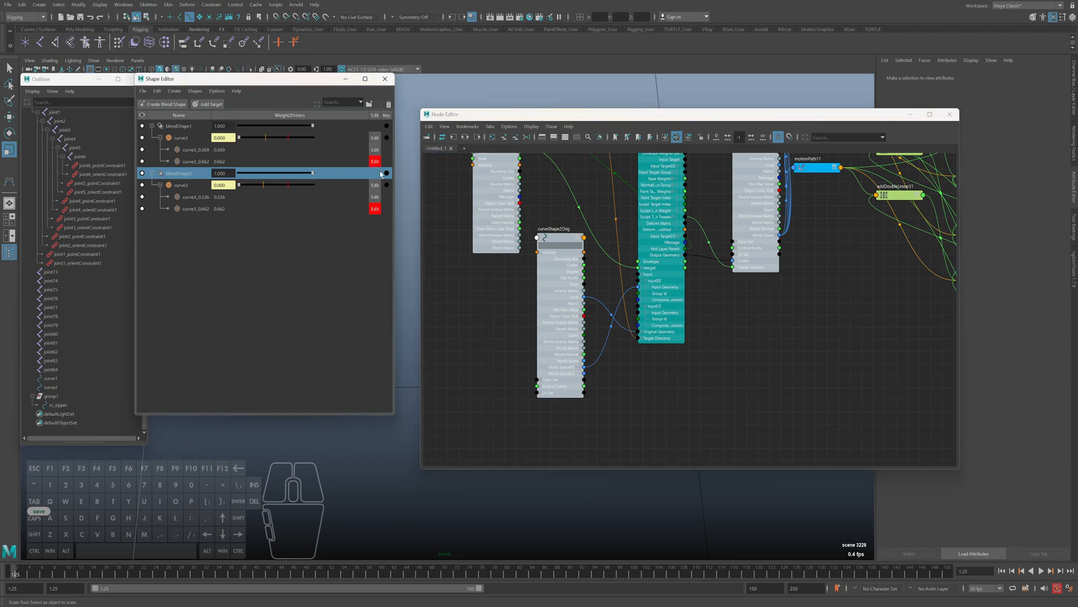
click(375, 138)
click(375, 184)
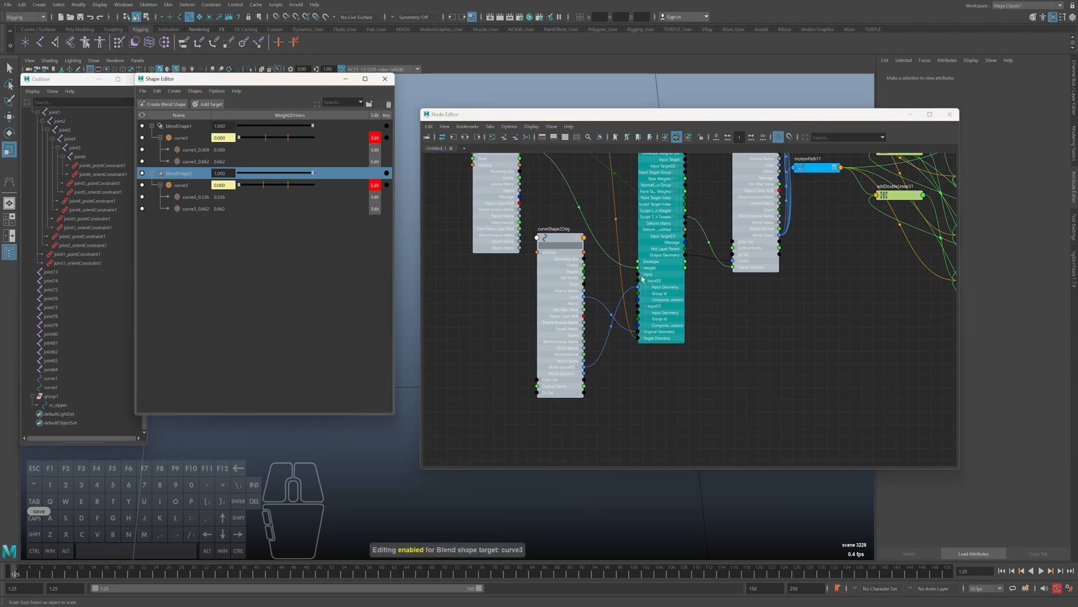
Detach curveShape2Orig's World Space[0] from the Input Geometry of blendShape2's Input[0] and try to reconnect it
drag(631, 291, 605, 317)
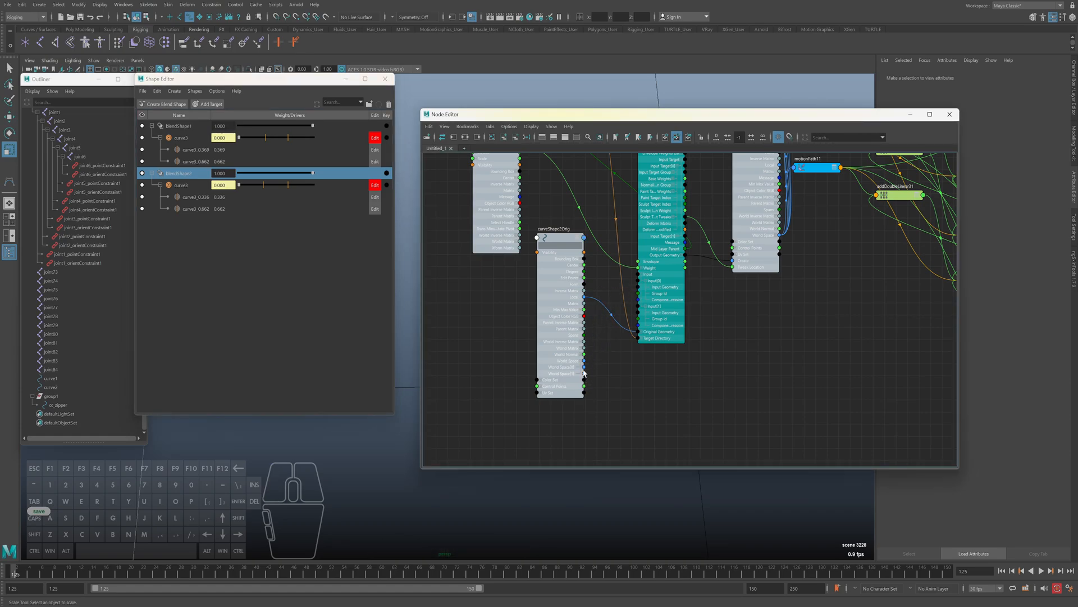
drag(584, 372, 588, 370)
drag(628, 301, 638, 287)
alt+middle_drag(632, 362, 628, 369)
drag(618, 309, 617, 356)
Turn off editing for both curve3 targets and connect curveShape2Orig's World Space[0] to the Input Geometry of blendShape2's Input[0]
click(375, 137)
click(379, 186)
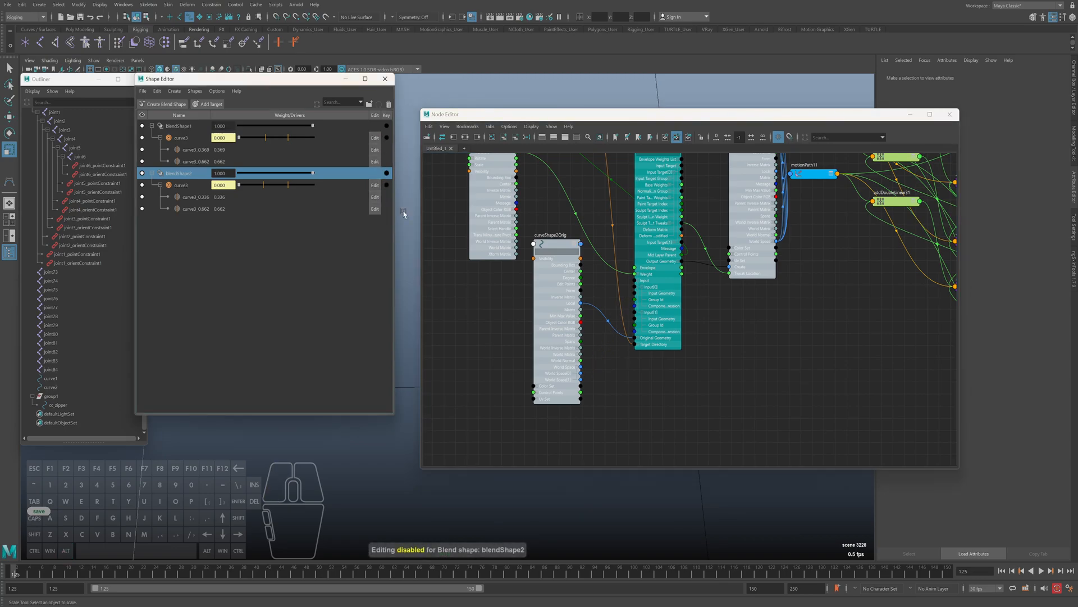
drag(581, 373, 636, 293)
alt+right_drag(730, 371, 692, 329)
alt+middle_drag(692, 329, 698, 387)
drag(732, 357, 636, 206)
Toggle editing on blendShape1's curve3 target, shift the blendShape2 node slightly and save the scene
click(375, 138)
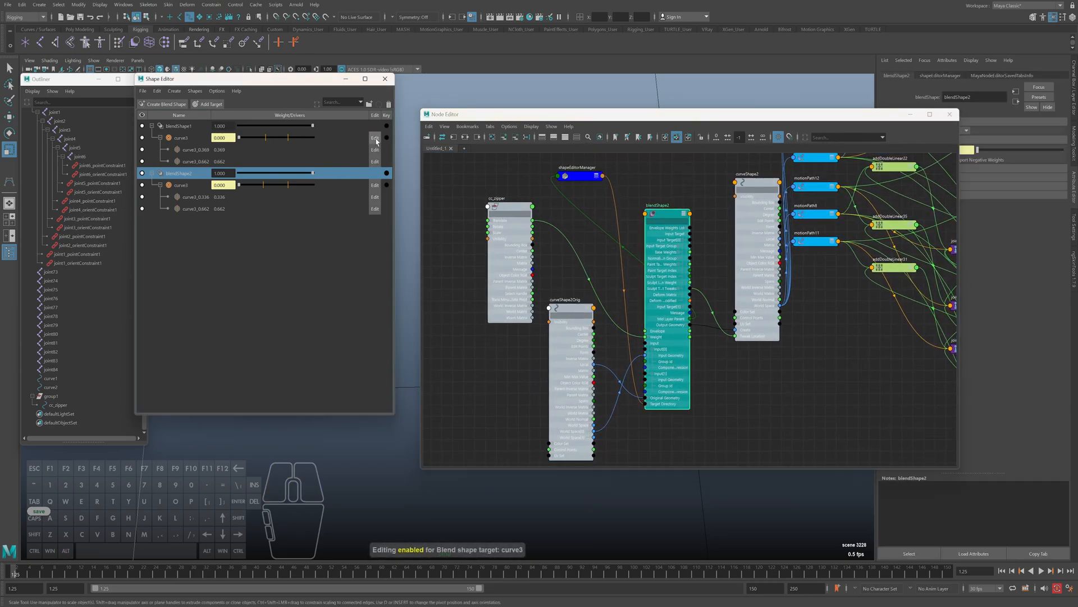
drag(662, 221, 669, 224)
alt+middle_drag(670, 376, 667, 373)
key(ctrl+s)
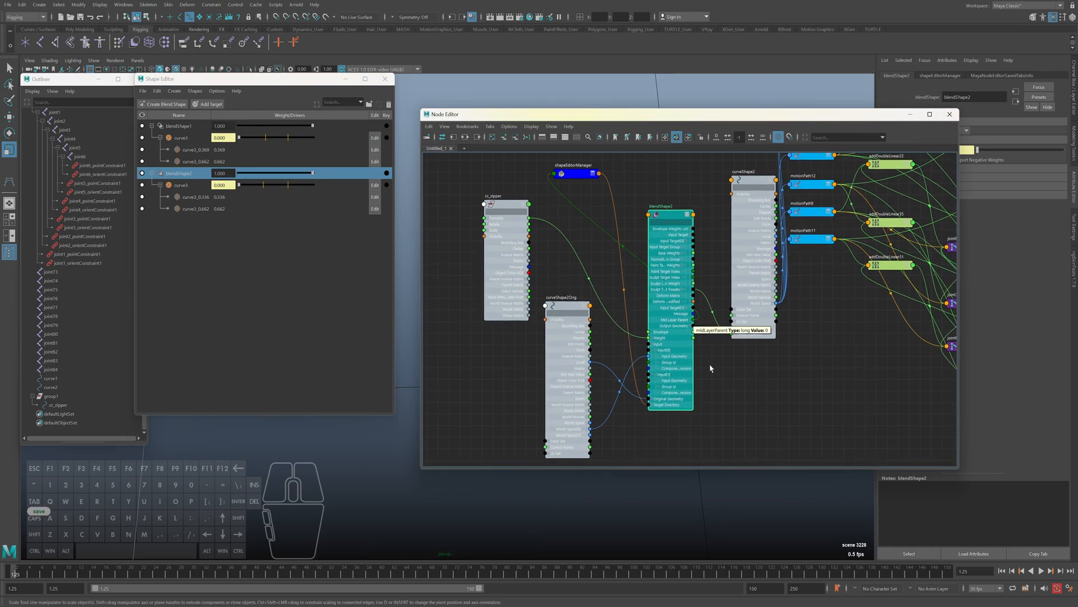
Review blendShape2's in-between targets and the commands available for its curve3 target
click(194, 199)
click(191, 208)
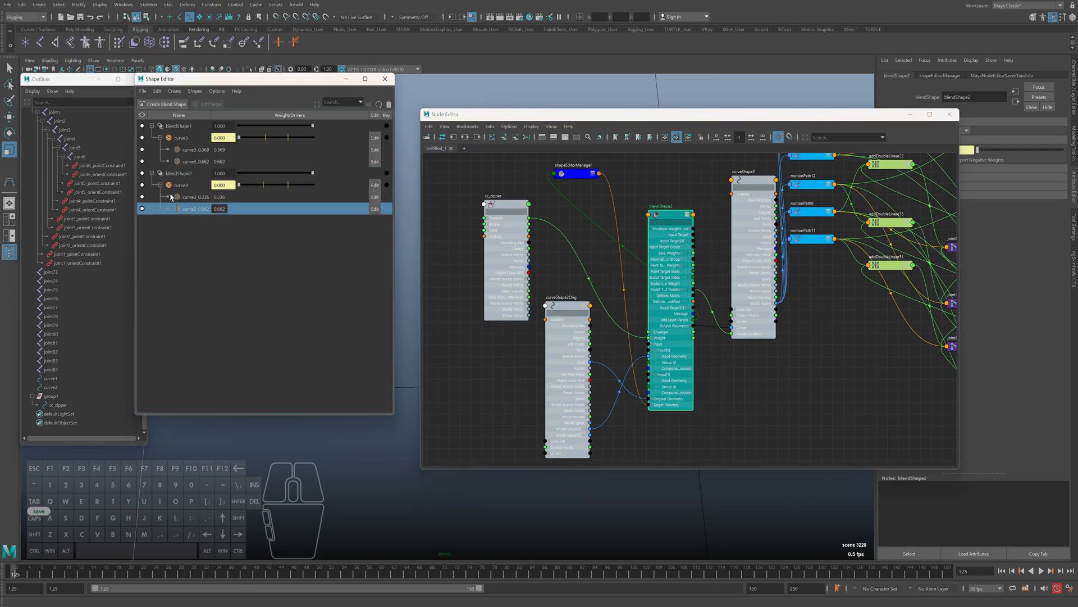
right_click(191, 187)
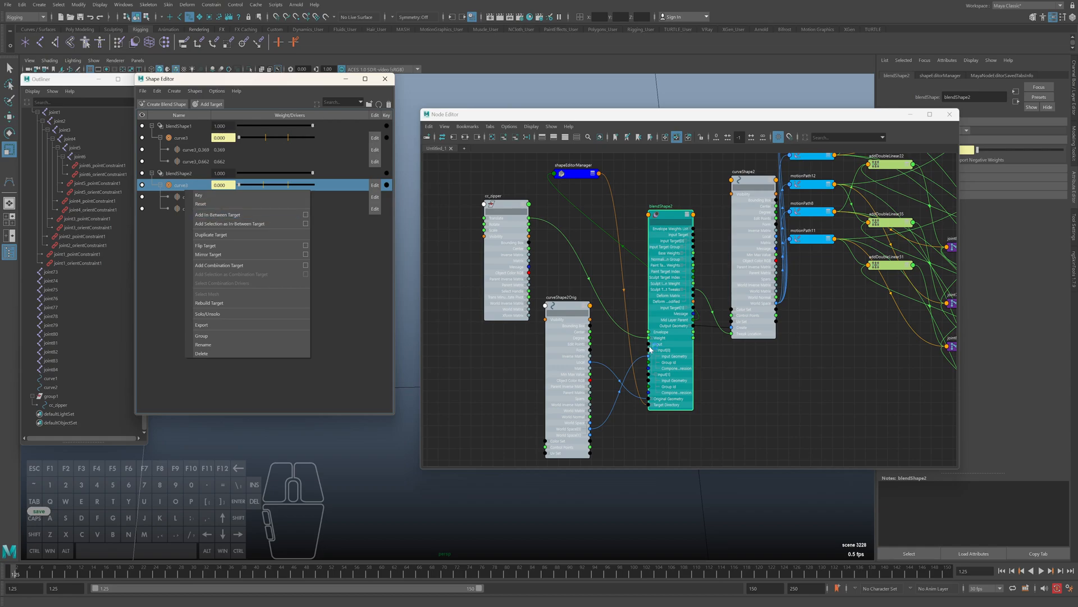
click(809, 365)
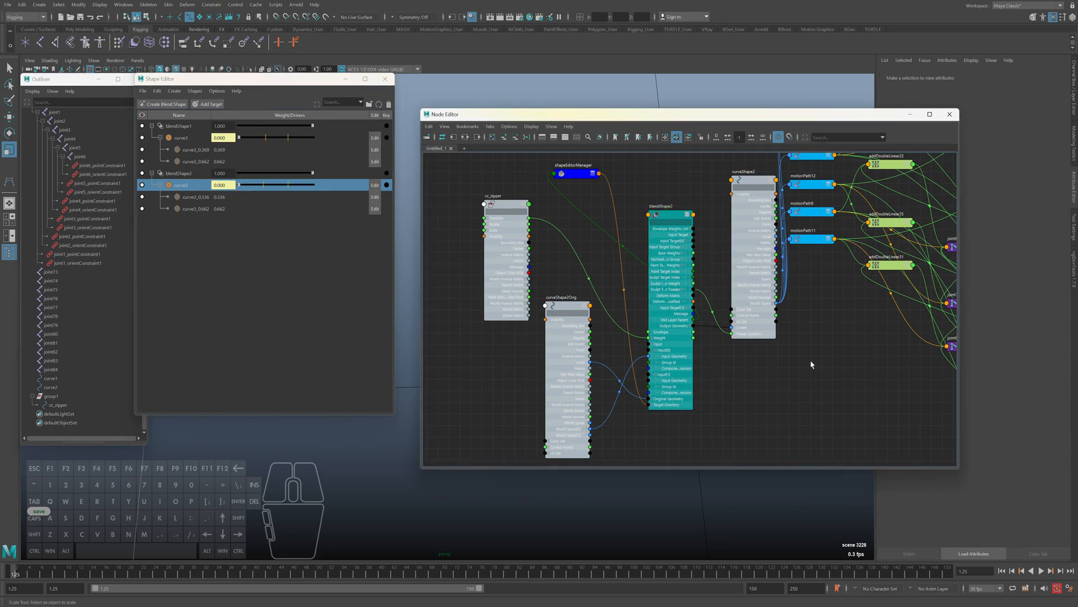
Close the Node Editor and Shape Editor, select the cc_zipper control for moving and show its channels
click(950, 115)
click(385, 78)
click(459, 339)
alt+middle_drag(492, 337, 402, 369)
key(w)
drag(355, 357, 408, 353)
key(ctrl+a)
Move cc_zipper along its Z axis at frame 34 and around frame 14 to animate the zipper
drag(35, 571, 219, 571)
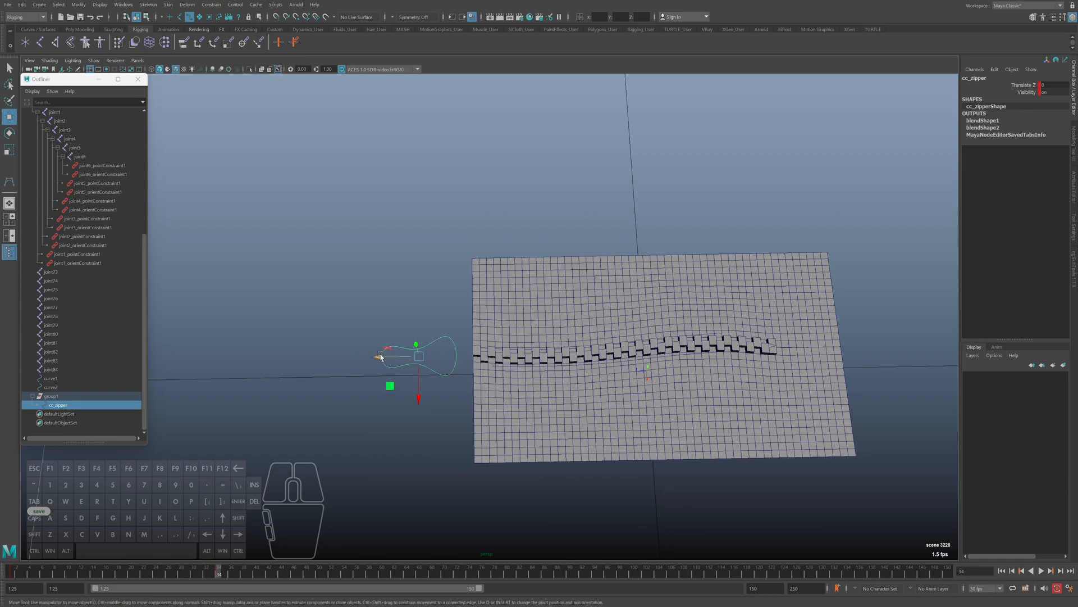
drag(380, 357, 210, 502)
drag(225, 567, 100, 570)
drag(347, 357, 318, 357)
Play the zipper animation from the first frame and examine how the cloth opens and closes
click(10, 571)
key(alt+v)
key(alt+v)
key(alt+v)
key(alt+v)
key(alt+shift+v)
key(alt+v)
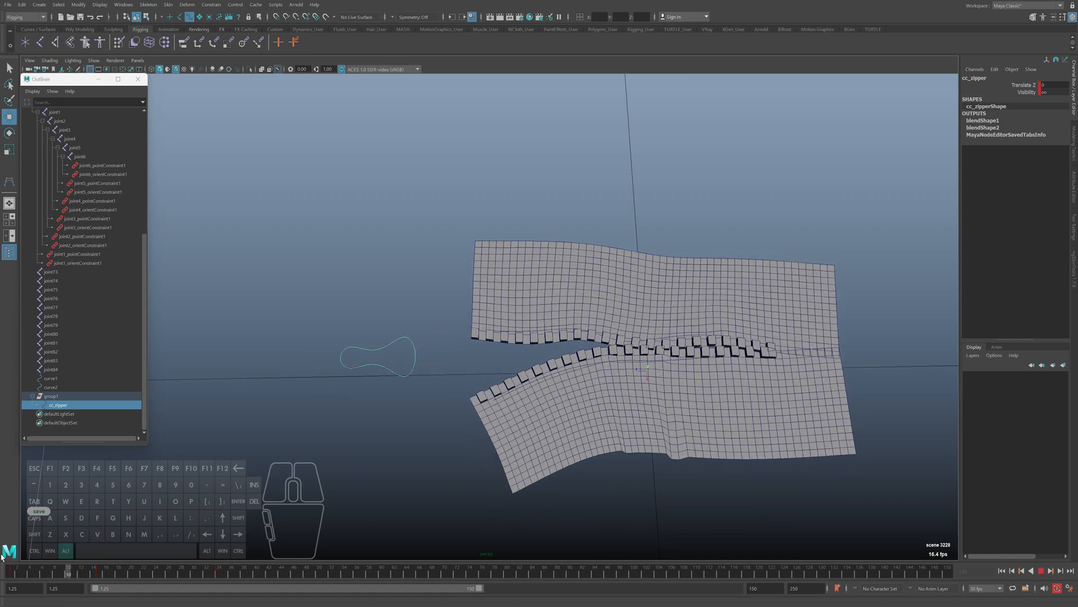
key(alt+v)
alt+drag(481, 417, 485, 413)
key(q)
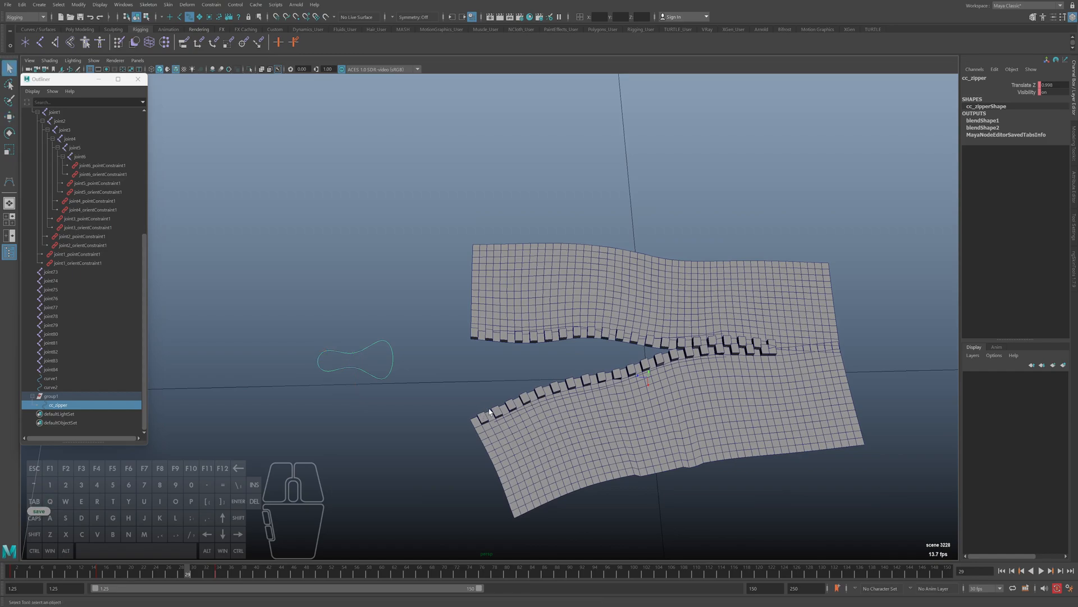